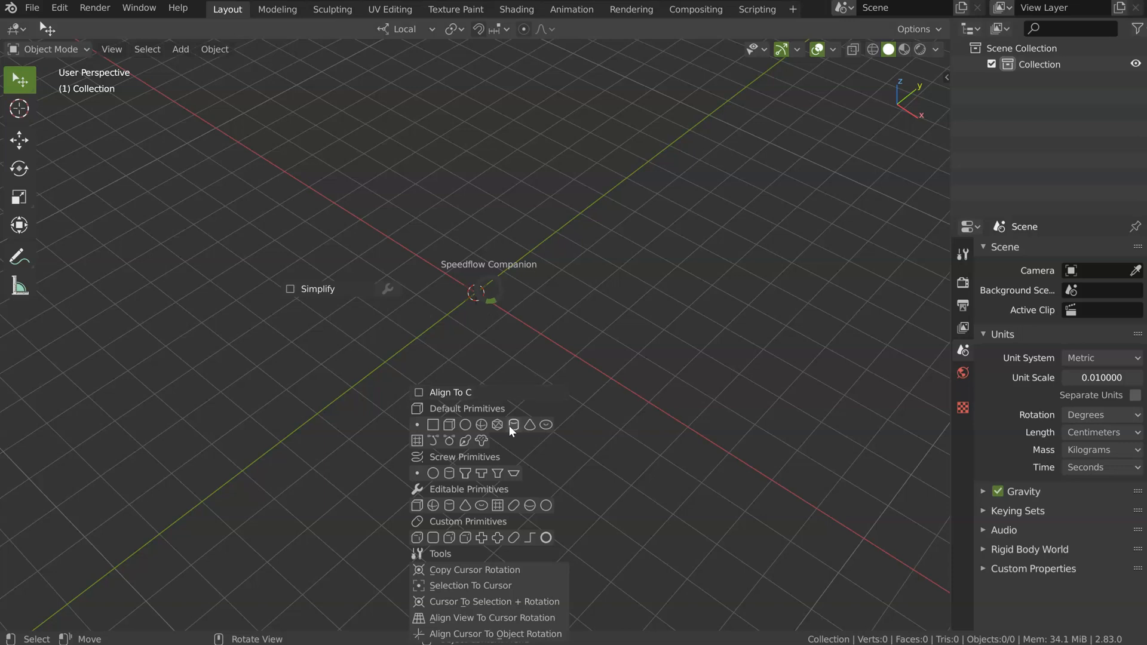
# - Add a cylinder mesh at the scene origin with 8 vertices
pyautogui.click(513, 425)
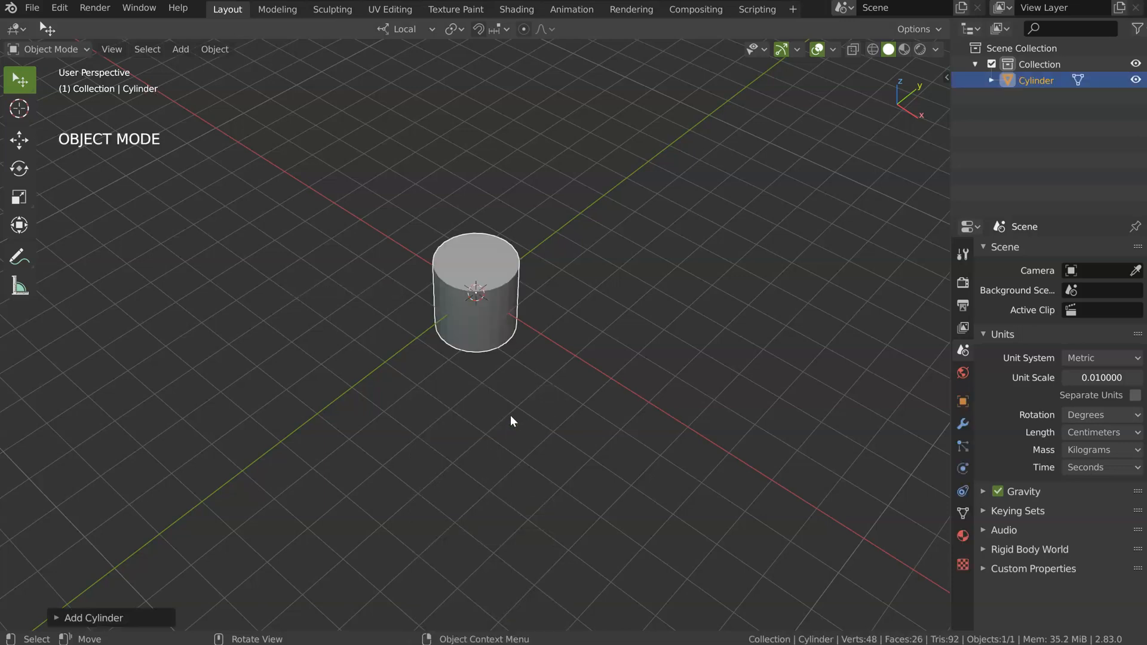
pyautogui.click(56, 618)
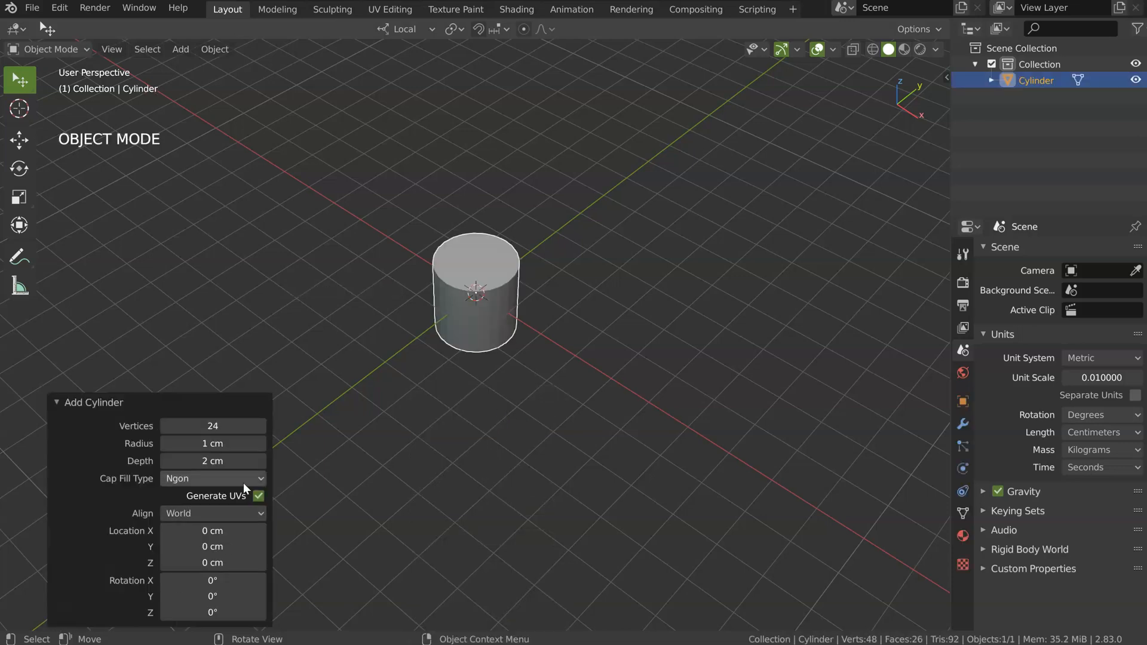
pyautogui.click(163, 425)
pyautogui.click(164, 425)
pyautogui.click(163, 426)
pyautogui.click(163, 425)
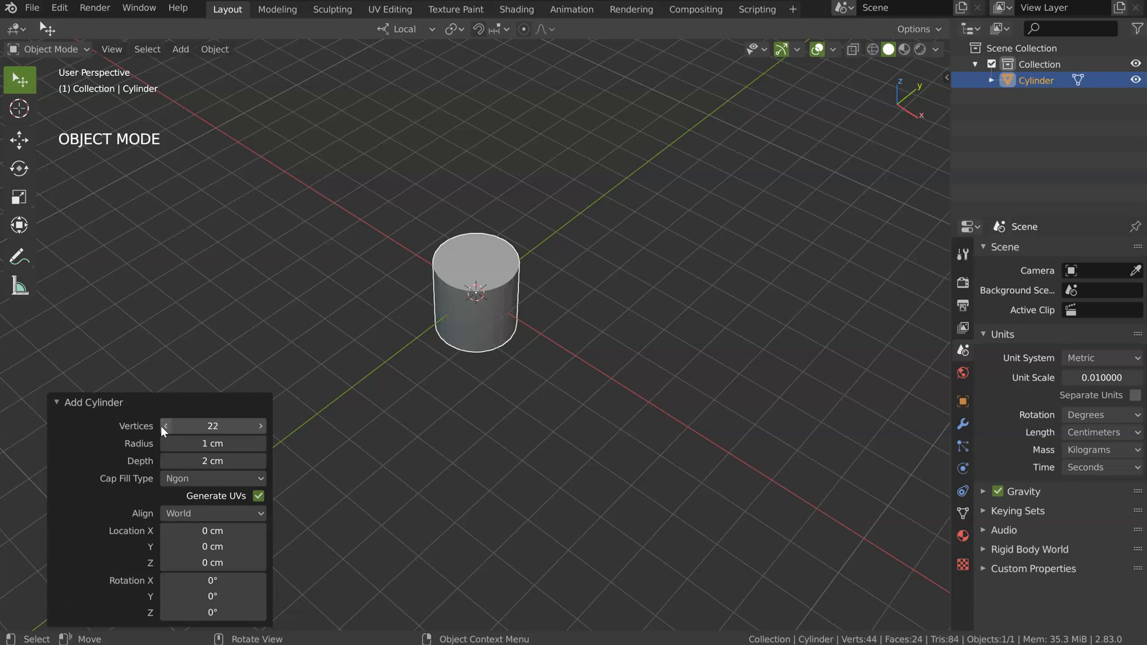
pyautogui.click(167, 425)
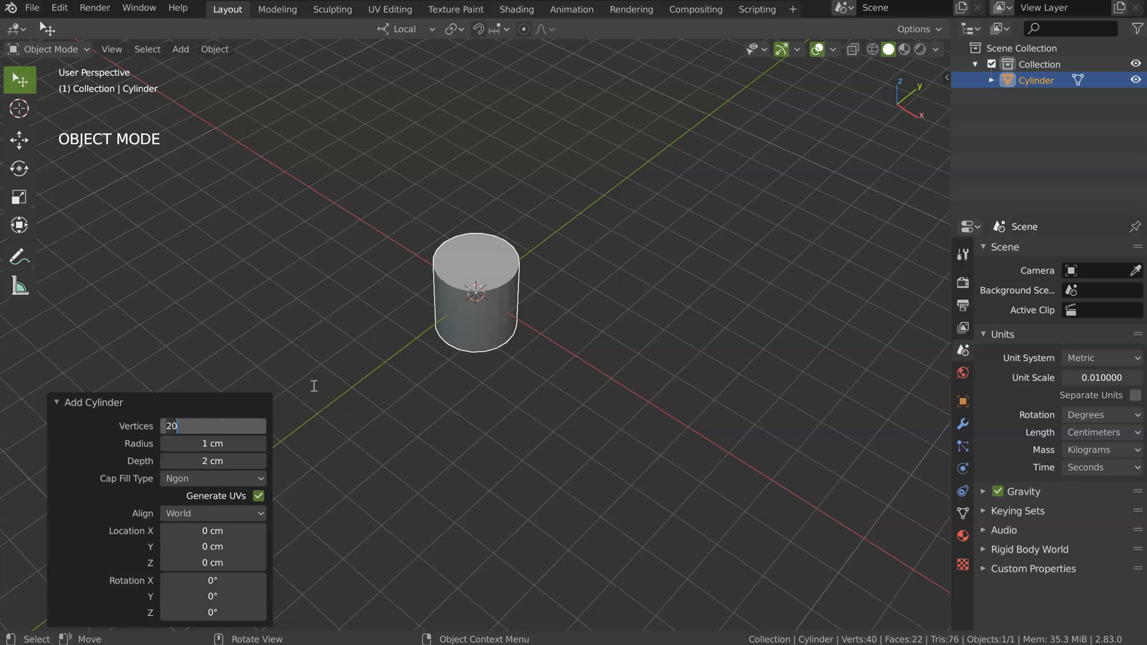
pyautogui.press('Return')
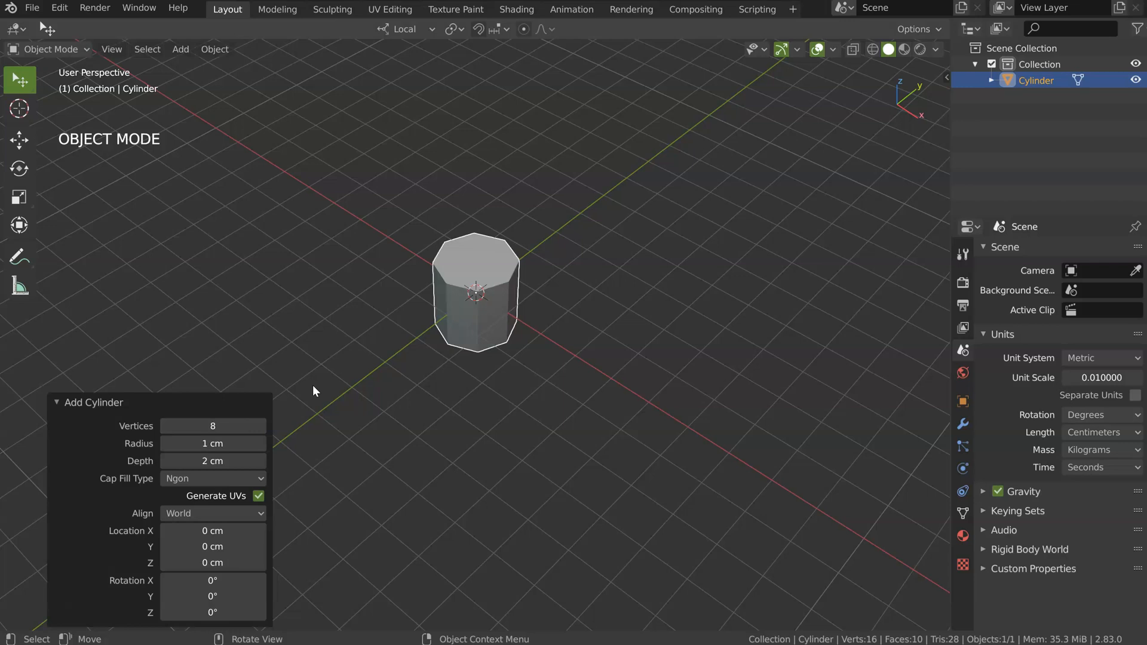
# - Rotate the cylinder 90° about its X axis
pyautogui.scroll(6, 512, 305)
pyautogui.moveTo(500, 284); pyautogui.dragTo(526, 314, button='middle')
pyautogui.scroll(-4, 501, 278)
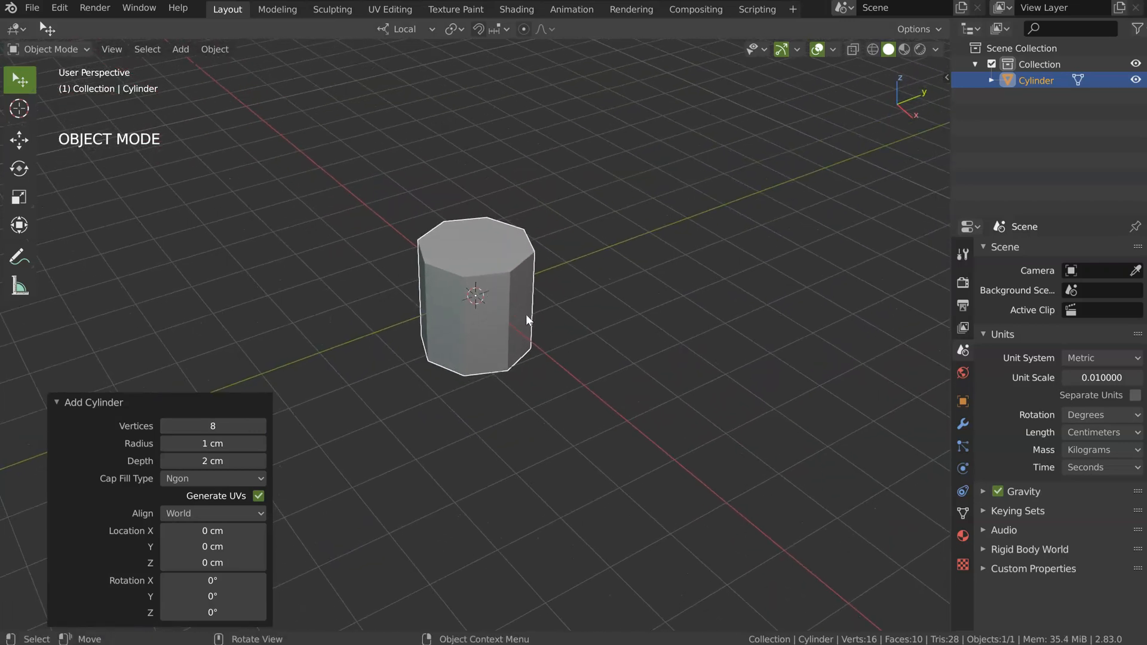
pyautogui.write('r')
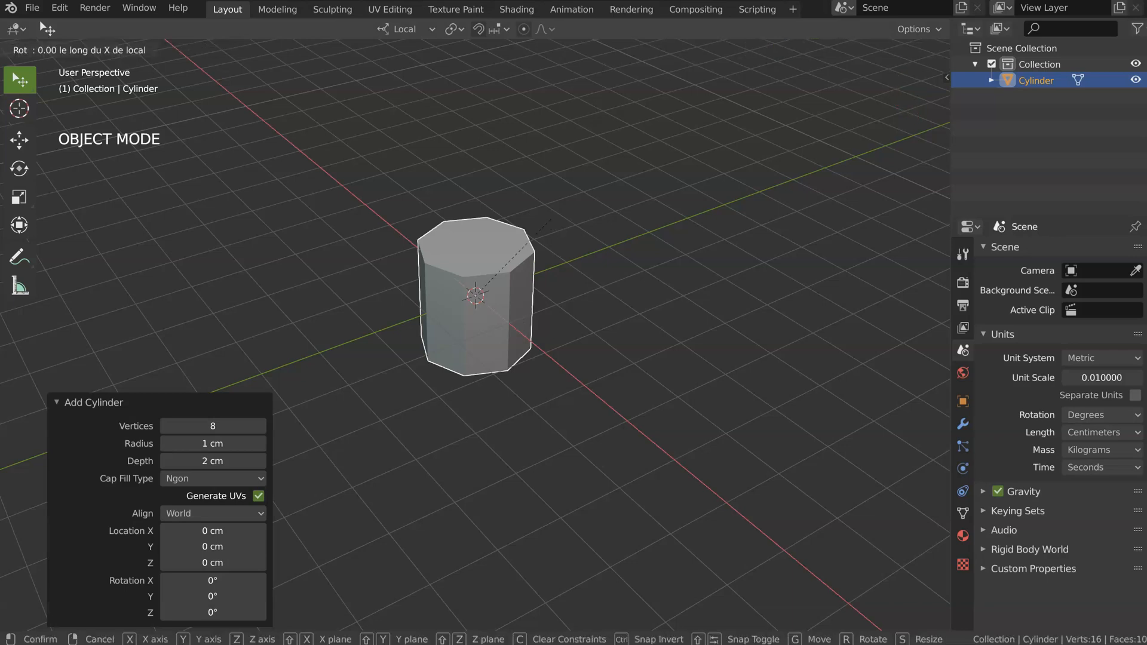
pyautogui.write('x90')
pyautogui.press('Return')
# - Enter Edit Mode and delete the octagonal cap face at the cylinder's +Y end
pyautogui.moveTo(424, 317)
pyautogui.mouseDown(button='middle')
pyautogui.moveTo(388, 312)
pyautogui.moveTo(394, 302)
pyautogui.moveTo(417, 334)
pyautogui.moveTo(431, 308)
pyautogui.mouseUp(button='middle')
pyautogui.press('Tab')
pyautogui.click(434, 315)
pyautogui.moveTo(431, 308); pyautogui.dragTo(358, 302, button='middle')
pyautogui.click(487, 326)
pyautogui.click(562, 361)
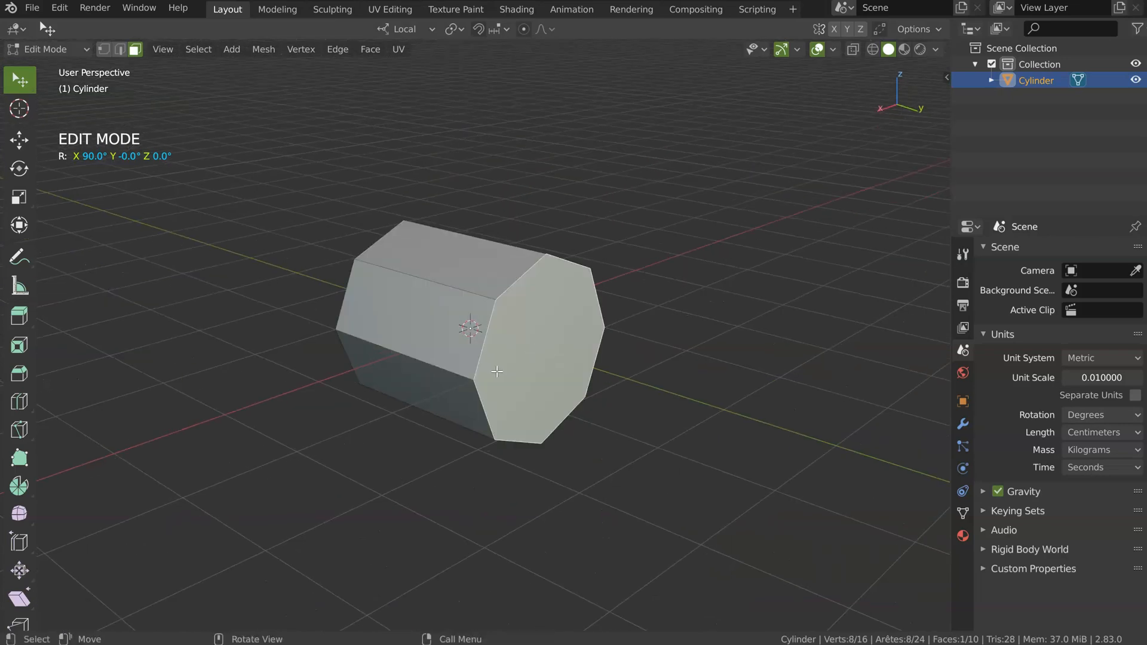
pyautogui.press('x')
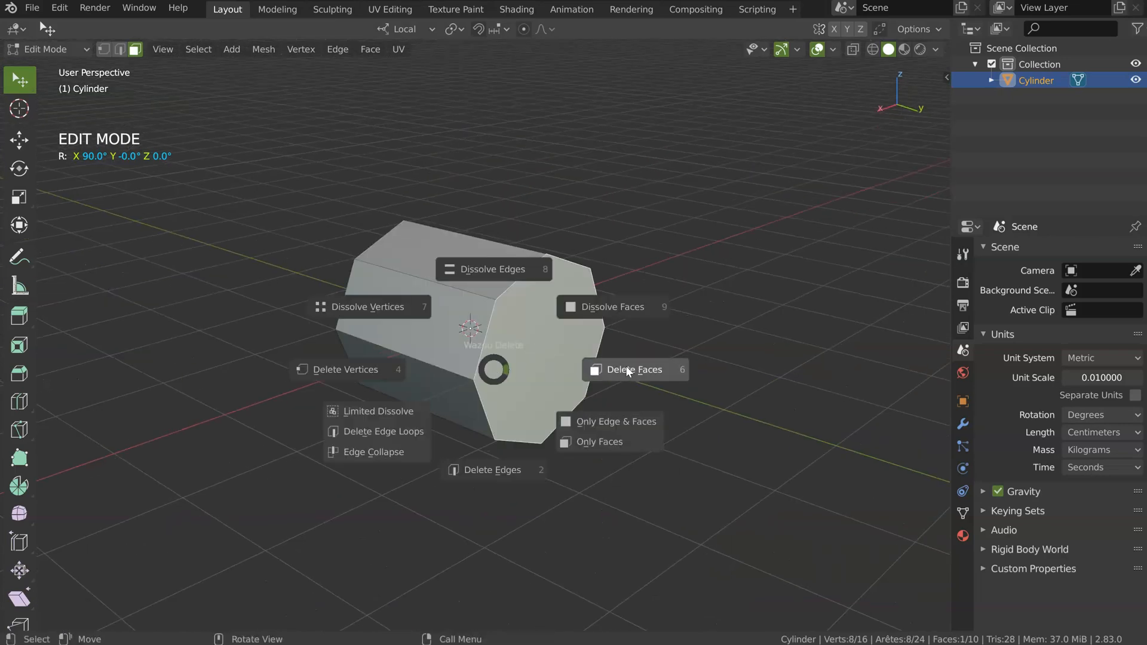
pyautogui.click(625, 365)
# - Delete the four upper side faces of the cylinder, keeping only the lower half of the shell
pyautogui.keyDown('shift'); pyautogui.click(382, 334); pyautogui.keyUp('shift')
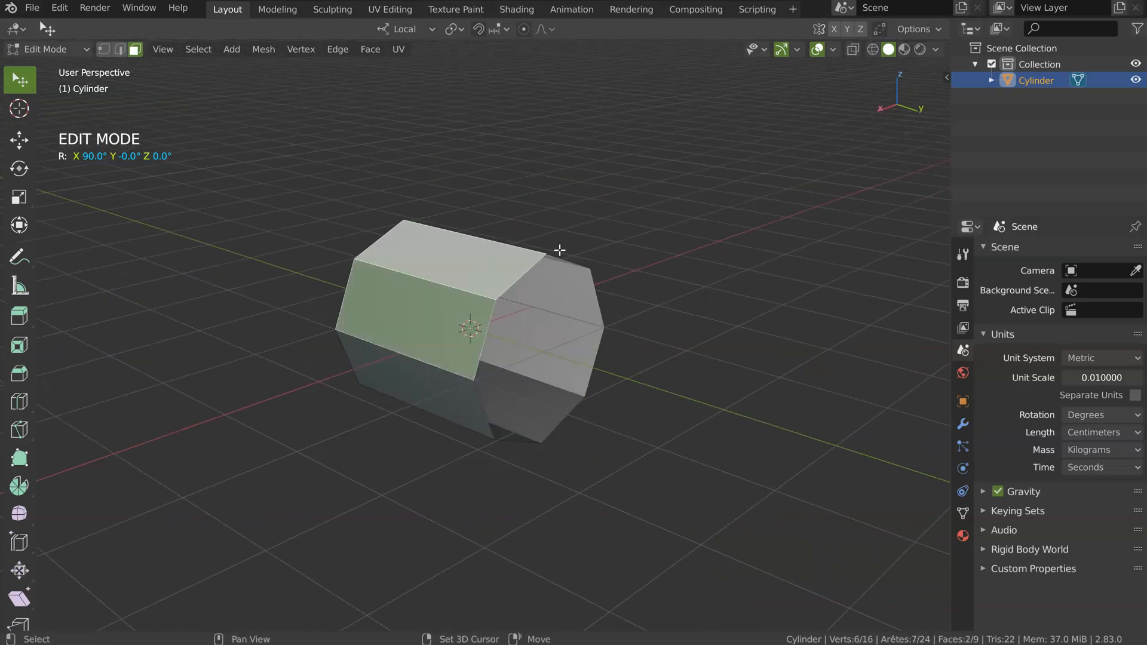
pyautogui.moveTo(382, 335); pyautogui.dragTo(537, 311, button='middle')
pyautogui.keyDown('shift'); pyautogui.click(566, 318); pyautogui.keyUp('shift')
pyautogui.press('x')
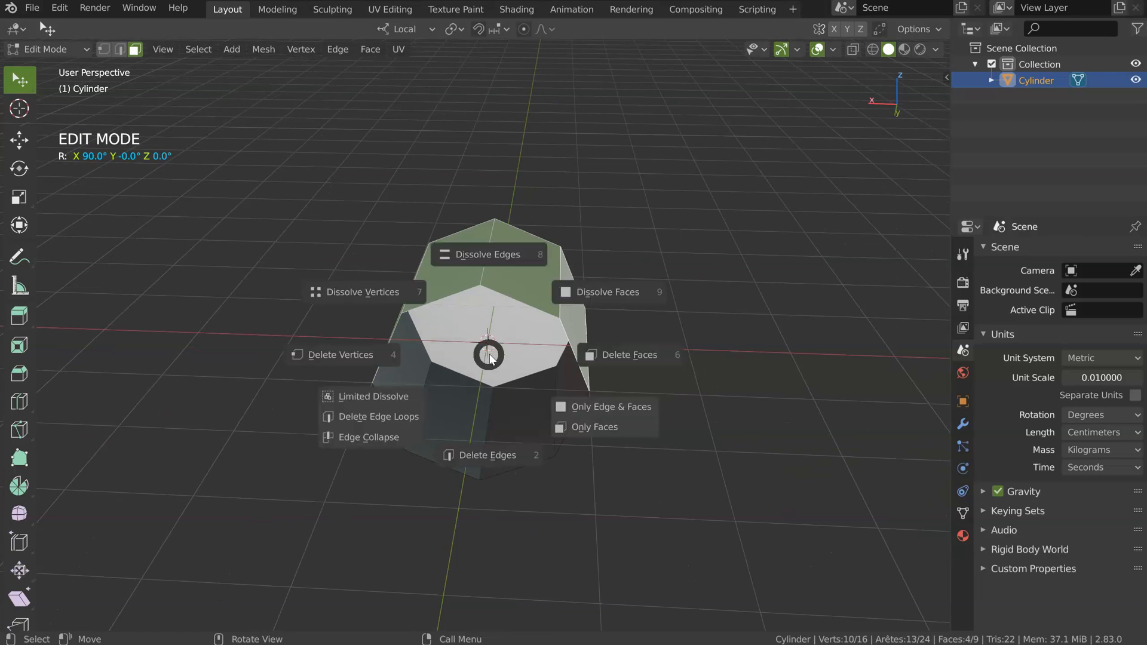
pyautogui.click(577, 353)
# - Dissolve the three upper vertices of the remaining end cap so only its lower half is left
pyautogui.moveTo(577, 353); pyautogui.dragTo(396, 256, button='middle')
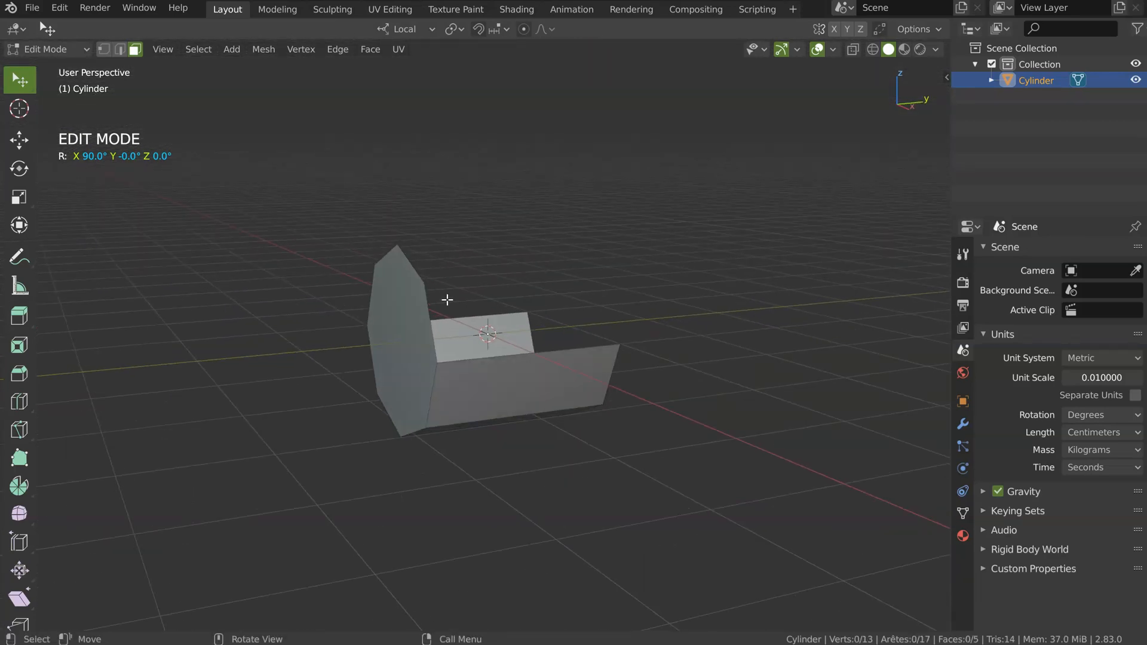
pyautogui.moveTo(391, 345); pyautogui.dragTo(442, 305, button='middle')
pyautogui.hotkey('ctrl', 'Tab')
pyautogui.click(375, 289)
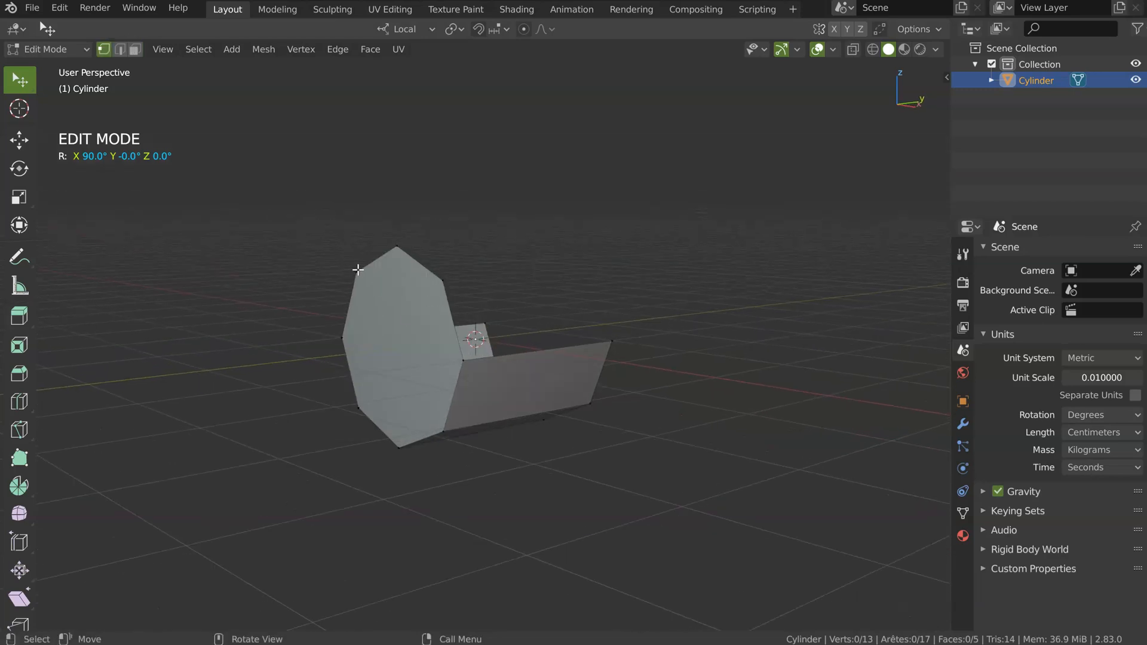
pyautogui.hotkey('ctrl', 'x')
# - Extrude the remaining end cap face outward from the half shell
pyautogui.moveTo(448, 358); pyautogui.dragTo(429, 383, button='middle')
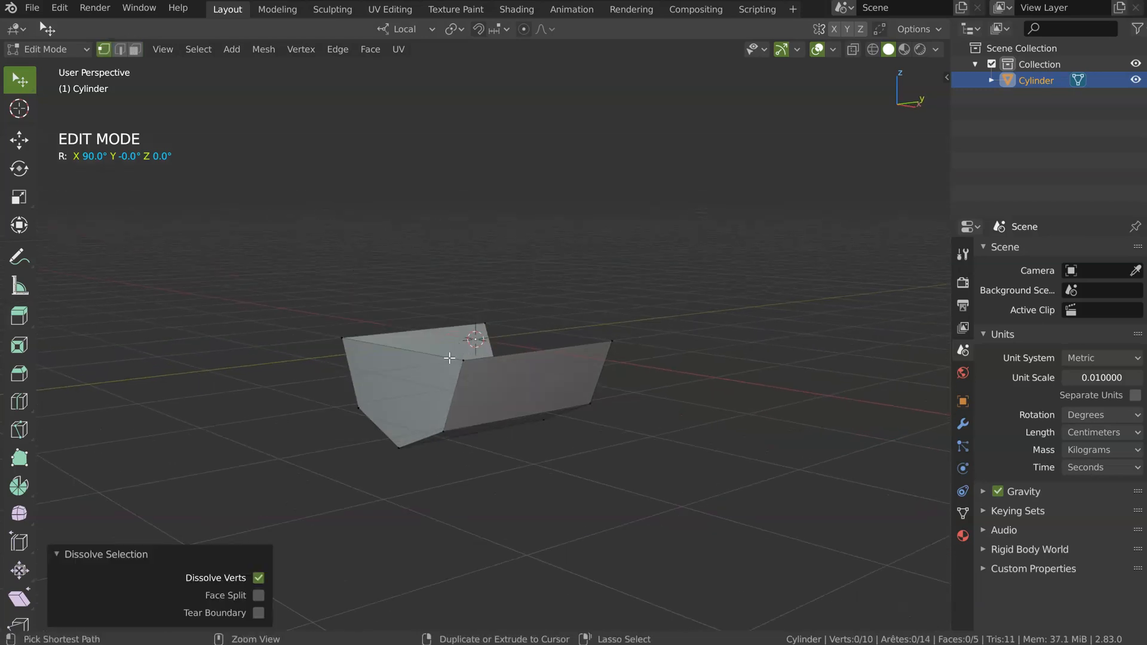
pyautogui.press('3')
pyautogui.click(440, 350)
pyautogui.press('e')
pyautogui.click(386, 377)
# - Narrow the extruded end face along X and shift it along its local Z axis
pyautogui.press('s')
pyautogui.press('x')
pyautogui.click(525, 382)
pyautogui.press('g')
pyautogui.press('z')
pyautogui.click(422, 377)
# - Delete the top face of the extruded end section
pyautogui.click(420, 330)
pyautogui.press('x')
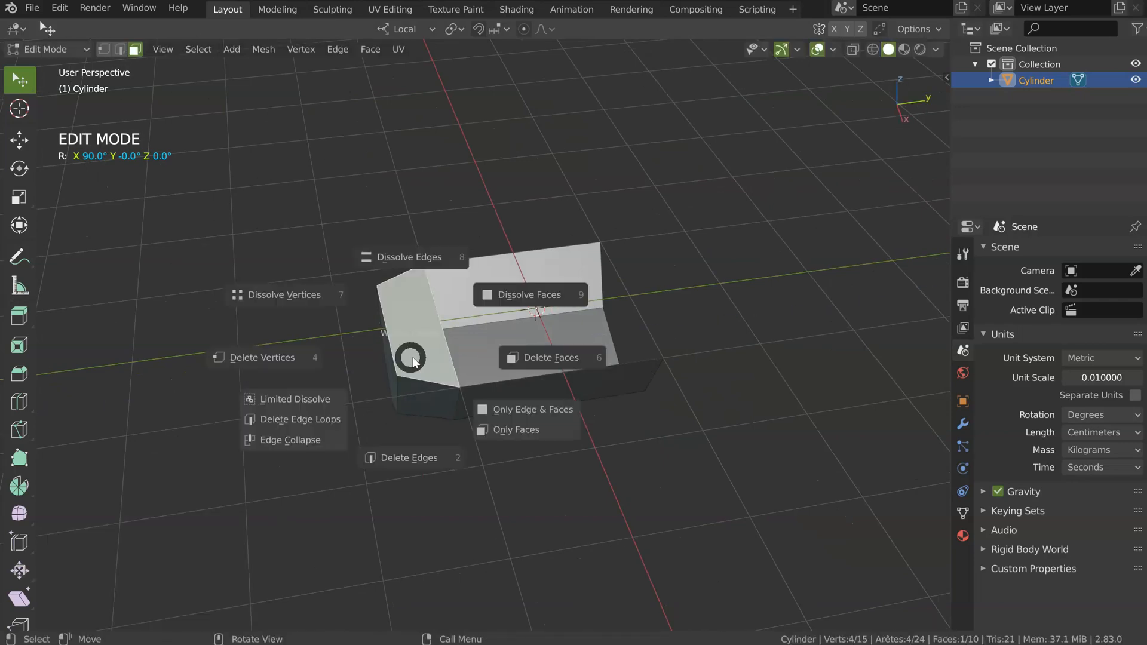
pyautogui.click(525, 357)
# - Knife-cut the end face from its lowest vertex to the midpoint of its top edge
pyautogui.moveTo(519, 356); pyautogui.dragTo(402, 365, button='middle')
pyautogui.moveTo(324, 373); pyautogui.dragTo(418, 366, button='middle')
pyautogui.press('k')
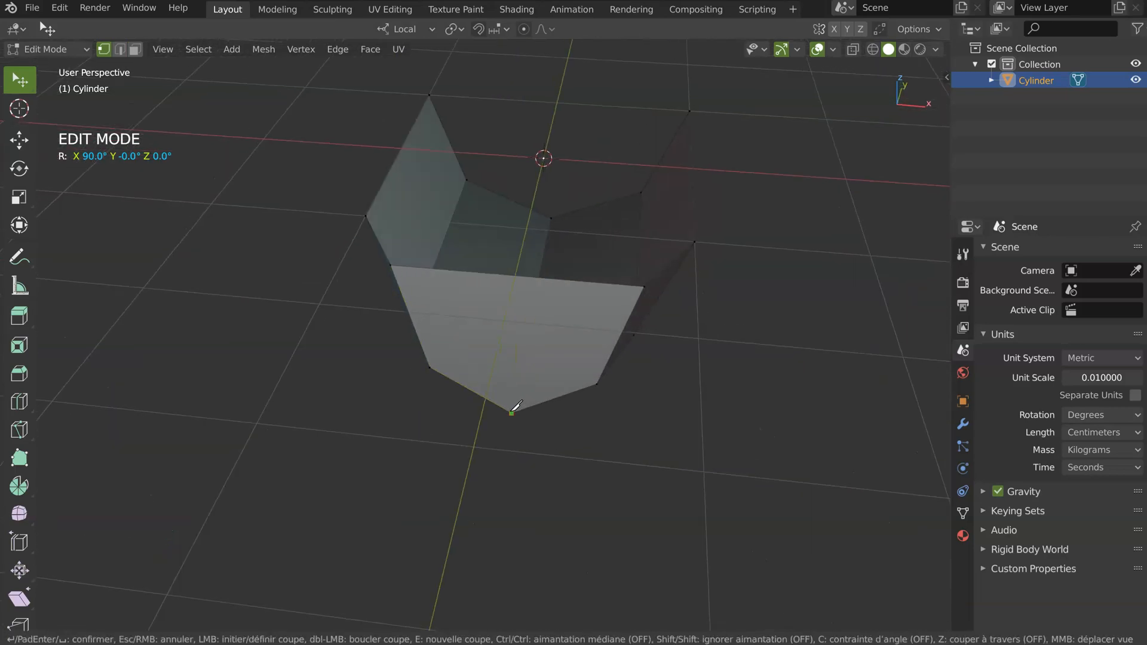
pyautogui.press('ctrl')
pyautogui.keyDown('ctrl'); pyautogui.click(515, 275); pyautogui.keyUp('ctrl')
pyautogui.press('Return')
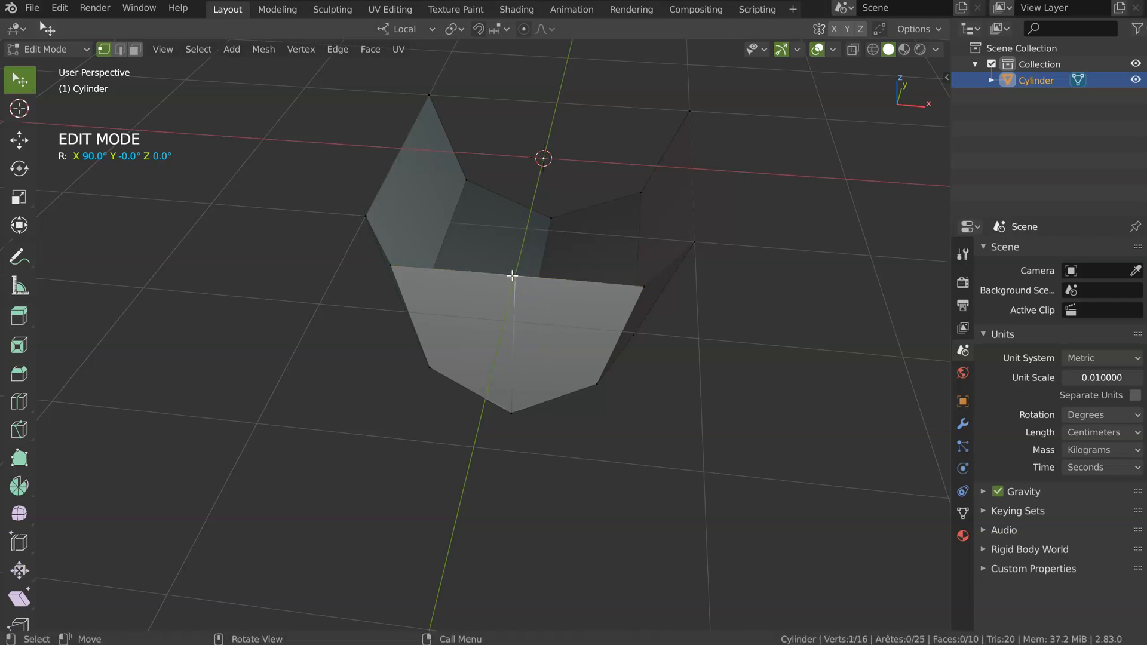
# - Move the end face's new centre edge outward about 0.25 cm along local Z to form a pointed tip
pyautogui.moveTo(512, 276); pyautogui.dragTo(497, 348, button='middle')
pyautogui.keyDown('shift'); pyautogui.click(541, 394); pyautogui.keyUp('shift')
pyautogui.moveTo(543, 394); pyautogui.dragTo(489, 391, button='middle')
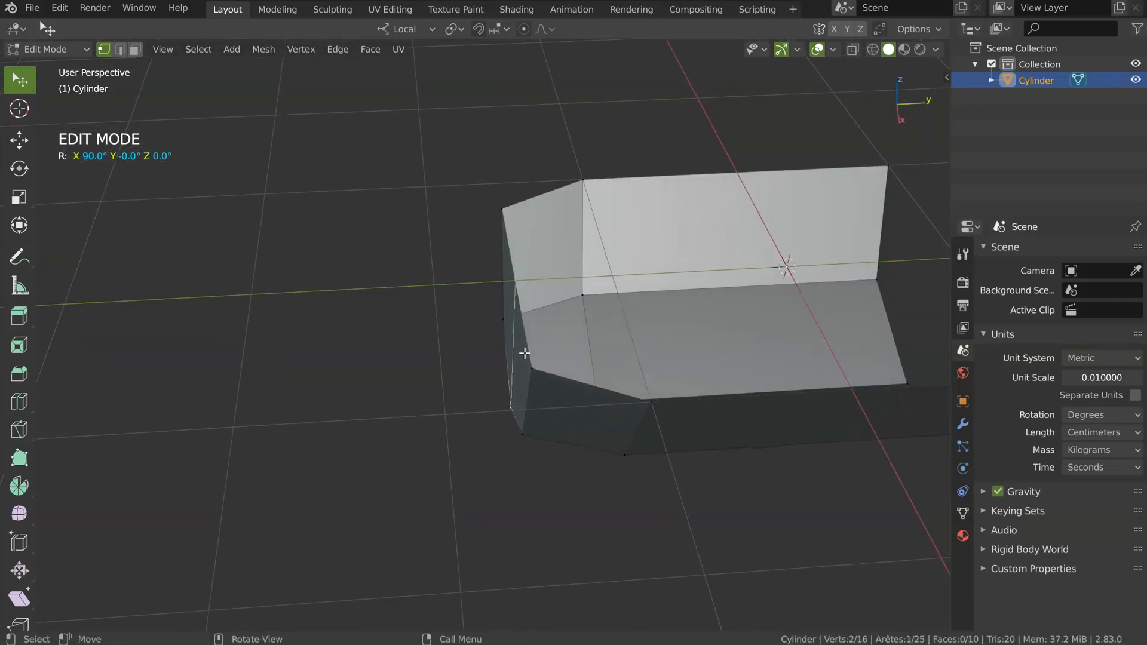
pyautogui.press('g')
pyautogui.press('z')
pyautogui.press('z')
pyautogui.click(482, 352)
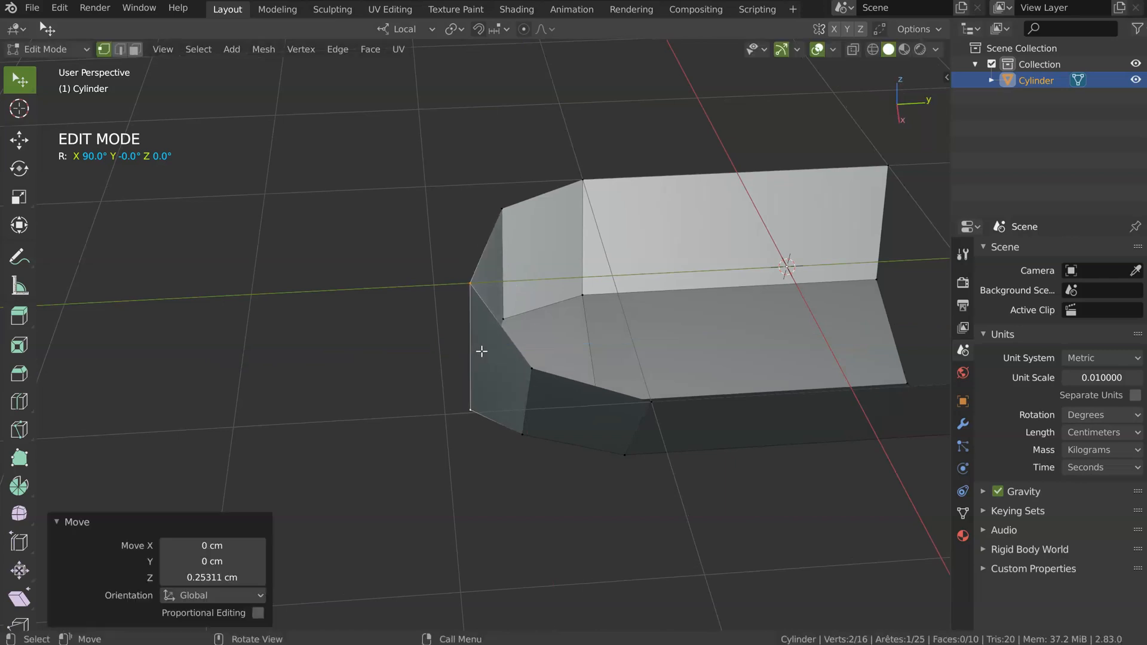
# - In the top view, move the upper outer corner vertex beside the tip on the +X side further forward
pyautogui.press('KP_7')
pyautogui.press('KP_Decimal')
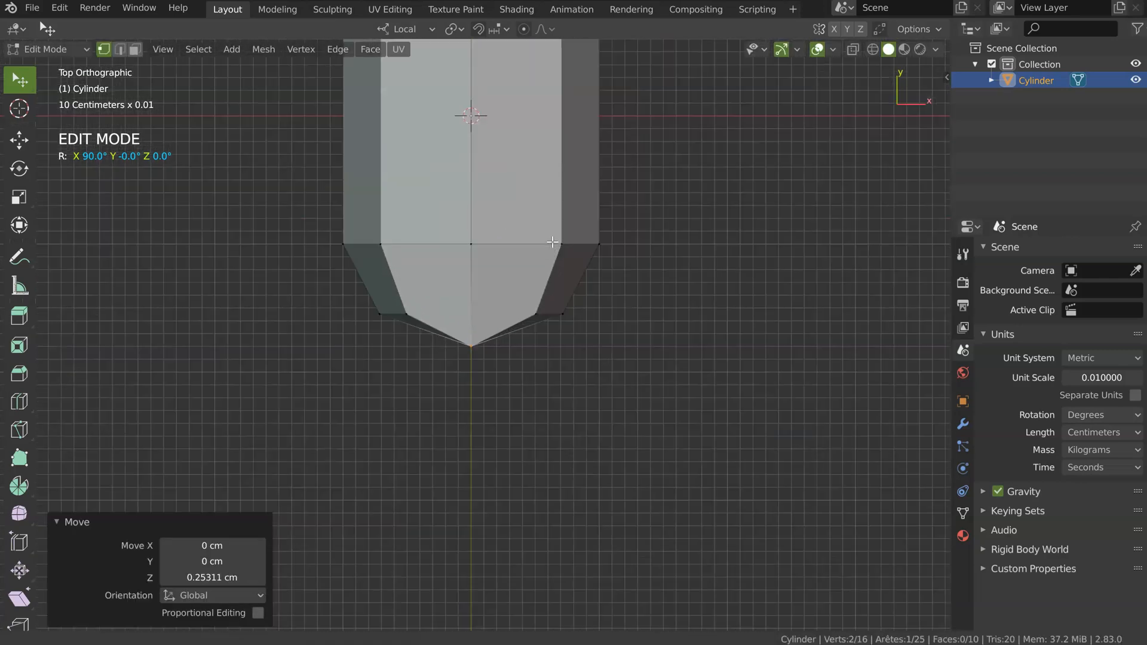
pyautogui.scroll(-2, 621, 338)
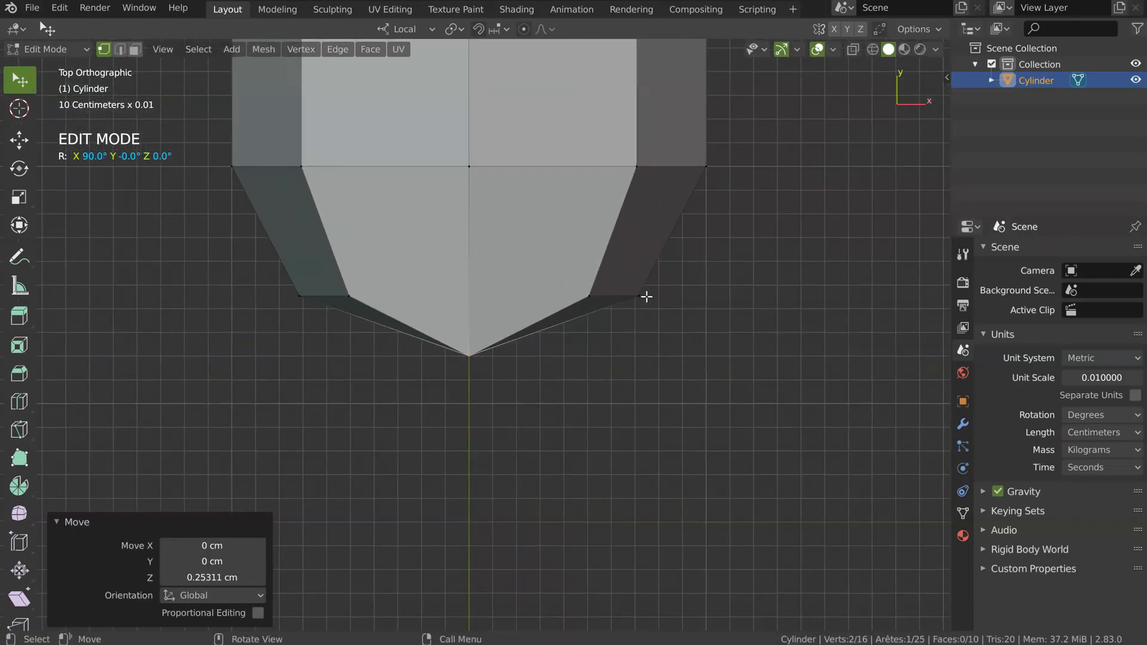
pyautogui.click(647, 297)
pyautogui.press('g')
pyautogui.click(632, 334)
# - Move the upper tip vertex forward about 0.21 cm along local Z
pyautogui.click(515, 380)
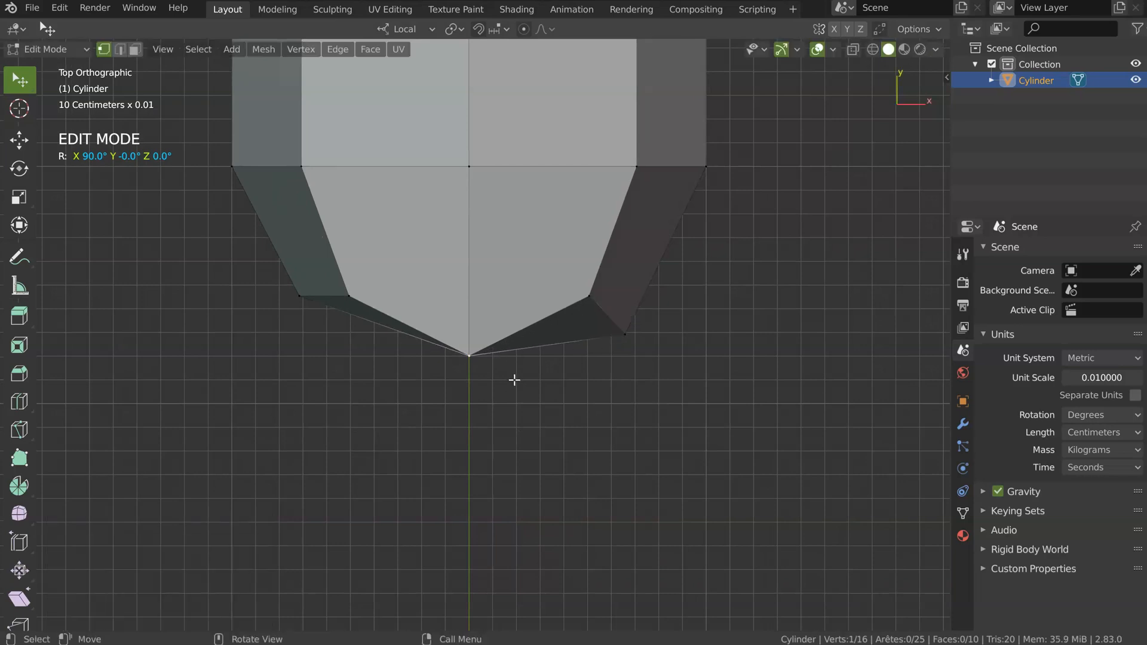
pyautogui.press('g')
pyautogui.press('z')
pyautogui.click(494, 397)
pyautogui.scroll(-4, 494, 397)
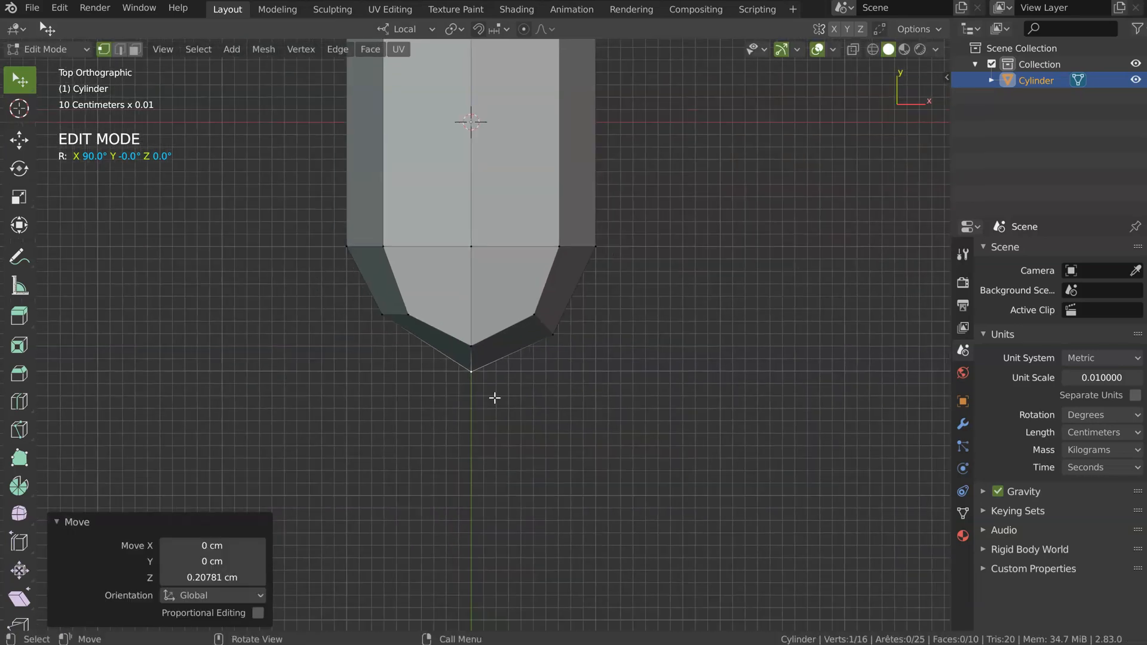
# - Apply Auto Mirror to the mesh so both halves are symmetrical
pyautogui.moveTo(511, 325)
pyautogui.mouseDown(button='middle')
pyautogui.moveTo(497, 289)
pyautogui.moveTo(474, 361)
pyautogui.moveTo(513, 334)
pyautogui.moveTo(494, 330)
pyautogui.mouseUp(button='middle')
pyautogui.scroll(6, 494, 331)
pyautogui.rightClick(512, 312)
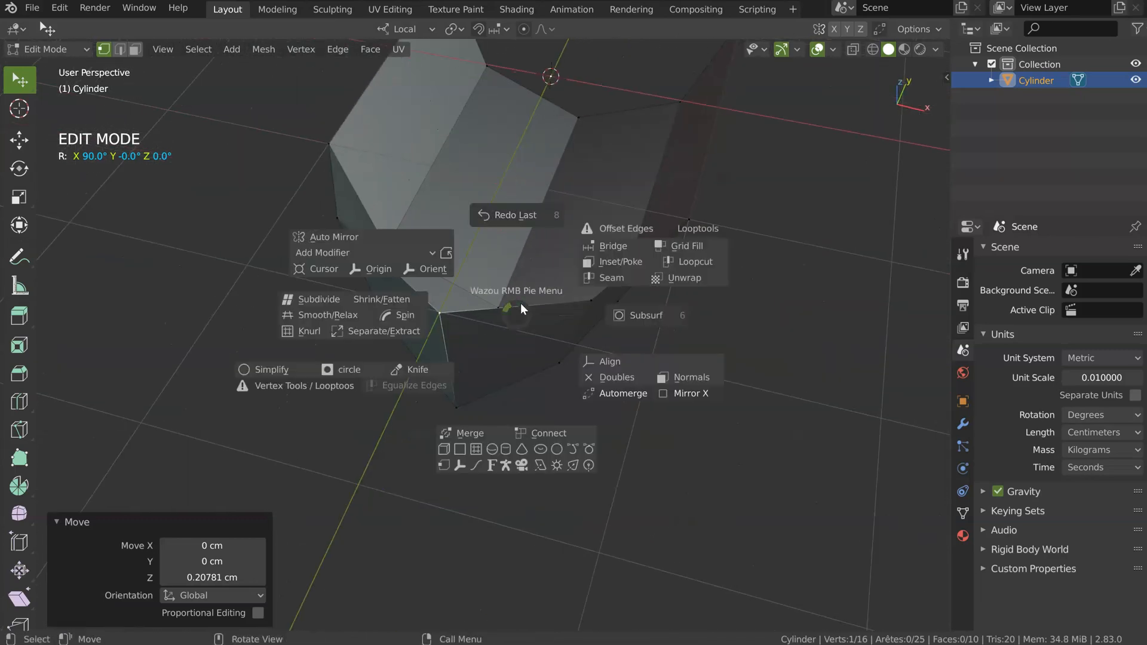
pyautogui.click(344, 237)
pyautogui.moveTo(410, 249); pyautogui.dragTo(579, 239, button='middle')
pyautogui.moveTo(589, 287); pyautogui.dragTo(561, 332, button='middle')
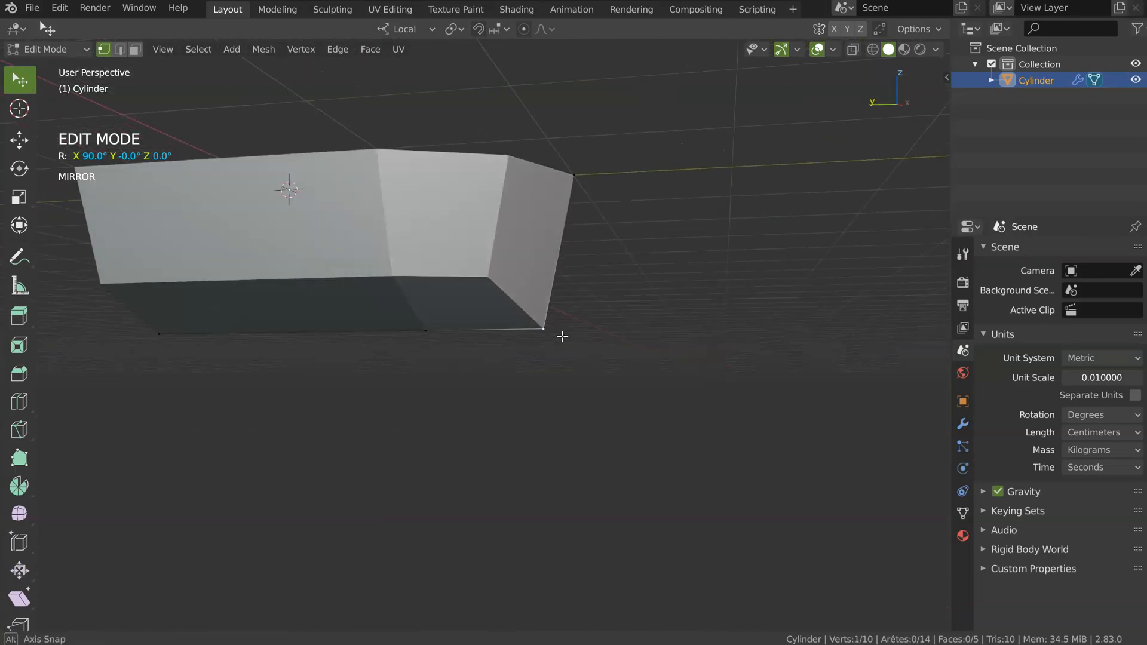
pyautogui.press('g')
pyautogui.press('y')
pyautogui.rightClick(561, 316)
# - Add the neighbouring lower vertex to the selected lower tip vertex and raise both along local Y
pyautogui.moveTo(487, 267); pyautogui.dragTo(323, 272, button='middle')
pyautogui.keyDown('shift'); pyautogui.click(620, 286); pyautogui.keyUp('shift')
pyautogui.moveTo(620, 288); pyautogui.dragTo(565, 294, button='middle')
pyautogui.press('g')
pyautogui.press('y')
pyautogui.click(561, 272)
# - Extrude the slanted front face of the tip about 0.9 cm along local Z
pyautogui.press('3')
pyautogui.click(572, 222)
pyautogui.keyDown('shift'); pyautogui.moveTo(563, 233); pyautogui.dragTo(554, 304, button='middle'); pyautogui.keyUp('shift')
pyautogui.moveTo(554, 305); pyautogui.dragTo(538, 261, button='middle')
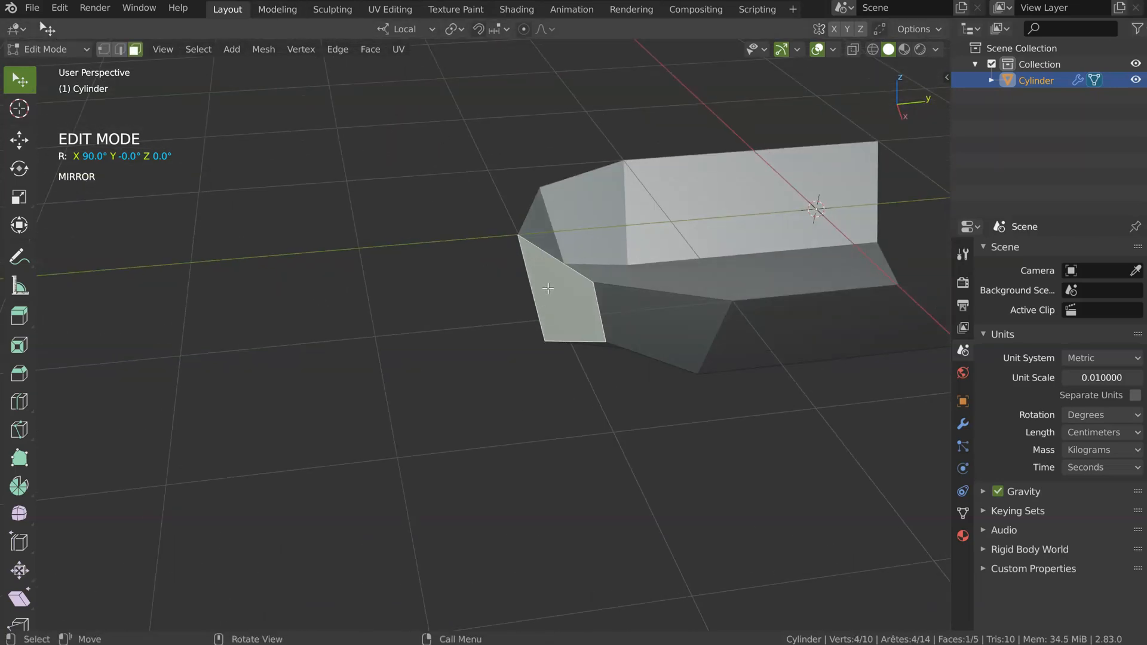
pyautogui.press('KP_3')
pyautogui.scroll(8, 561, 203)
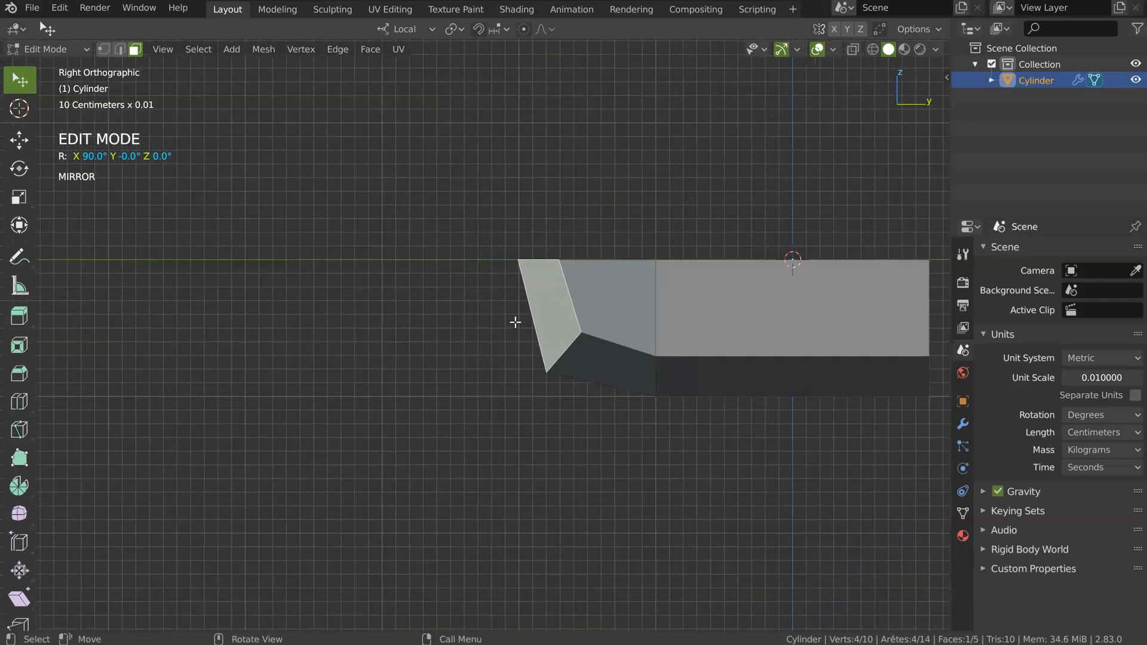
pyautogui.press('e')
pyautogui.press('Escape')
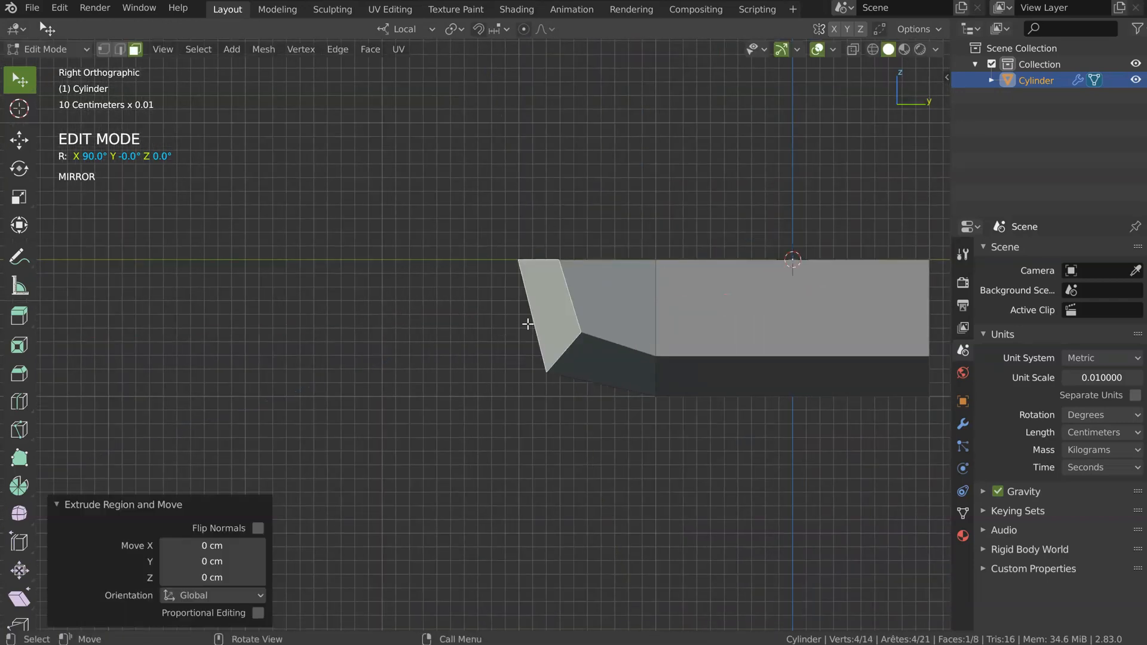
pyautogui.press('g')
pyautogui.press('z')
pyautogui.click(397, 317)
# - Flatten the extruded front face along local Z, finishing with a scale factor of 0.188
pyautogui.press('s')
pyautogui.press('z')
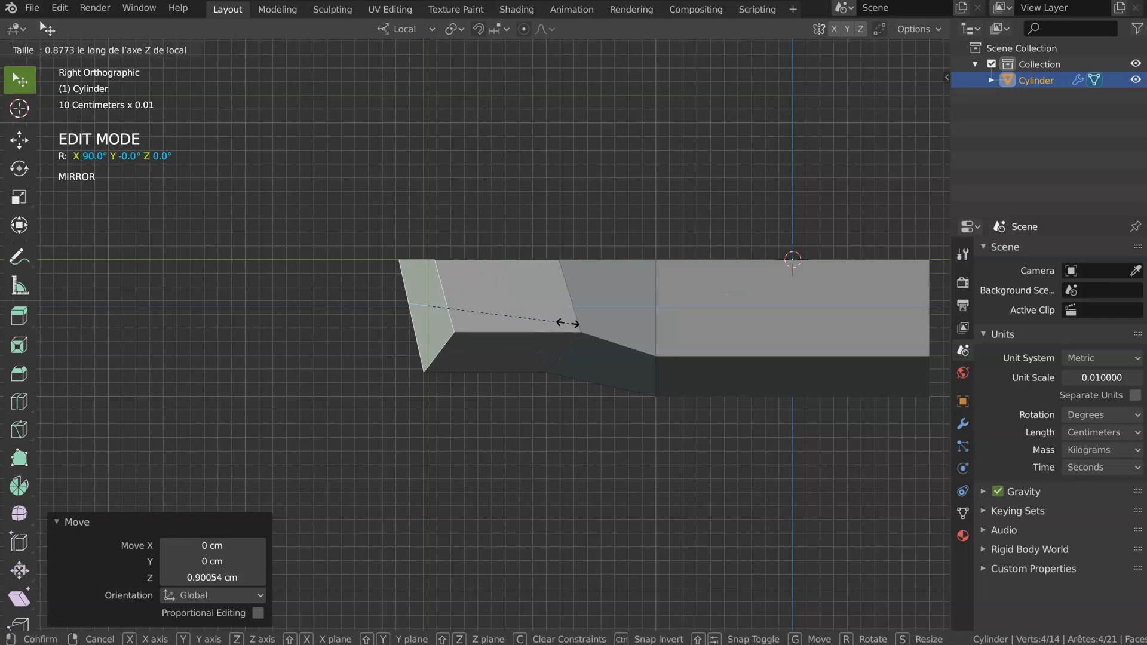
pyautogui.click(439, 306)
pyautogui.press('s')
pyautogui.press('z')
pyautogui.click(460, 307)
# - Try to align the extruded front face with the Align options, including -Y, and undo the alignments
pyautogui.rightClick(464, 315)
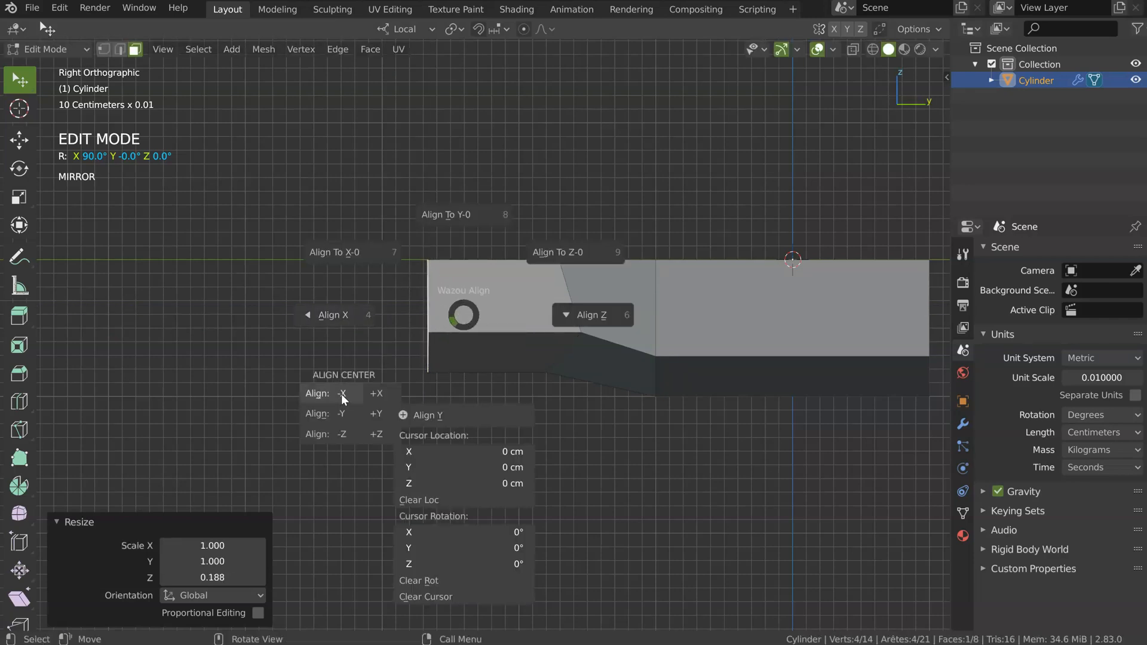
pyautogui.click(340, 414)
pyautogui.hotkey('ctrl', 'z')
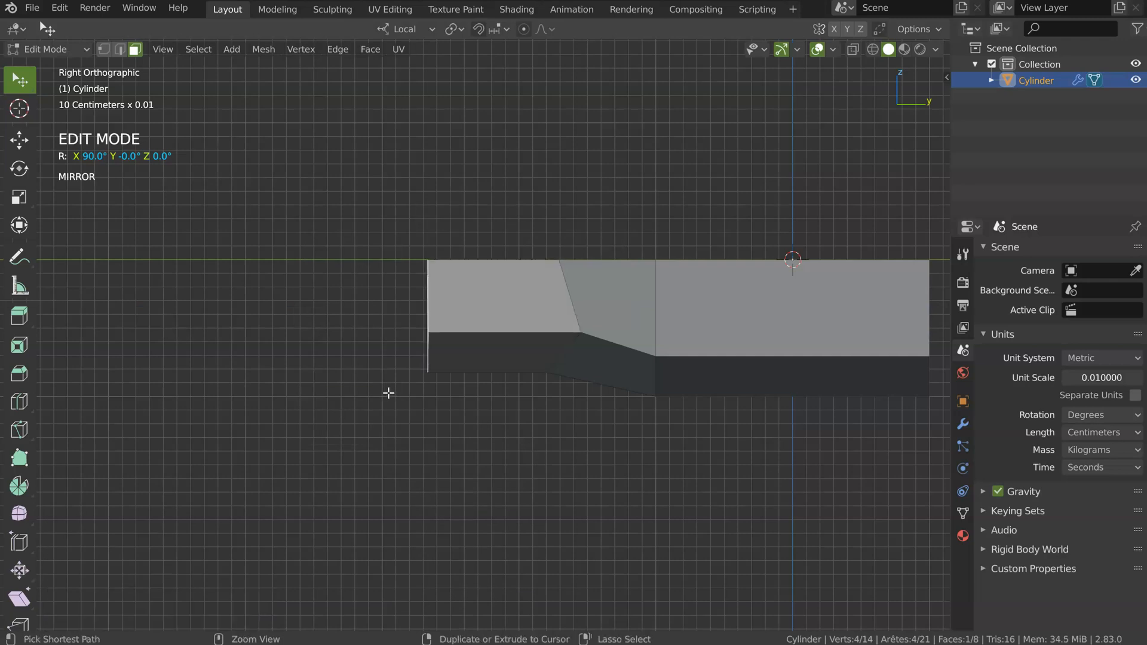
pyautogui.keyDown('alt'); pyautogui.rightClick(439, 364); pyautogui.keyUp('alt')
pyautogui.click(320, 430)
pyautogui.hotkey('ctrl', 'z')
# - Return to Object Mode and apply the object's rotation
pyautogui.moveTo(391, 366); pyautogui.dragTo(437, 344, button='middle')
pyautogui.keyDown('ctrl'); pyautogui.moveTo(394, 392); pyautogui.dragTo(459, 338, button='middle'); pyautogui.keyUp('ctrl')
pyautogui.press('Tab')
pyautogui.click(457, 370)
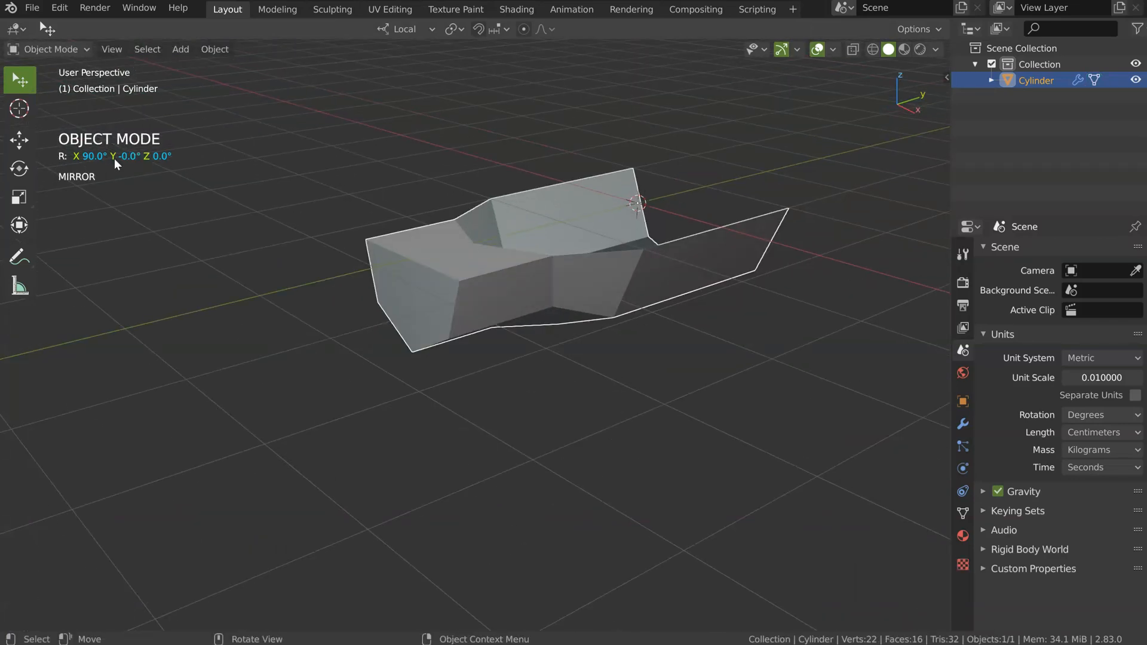
pyautogui.hotkey('ctrl', 'a')
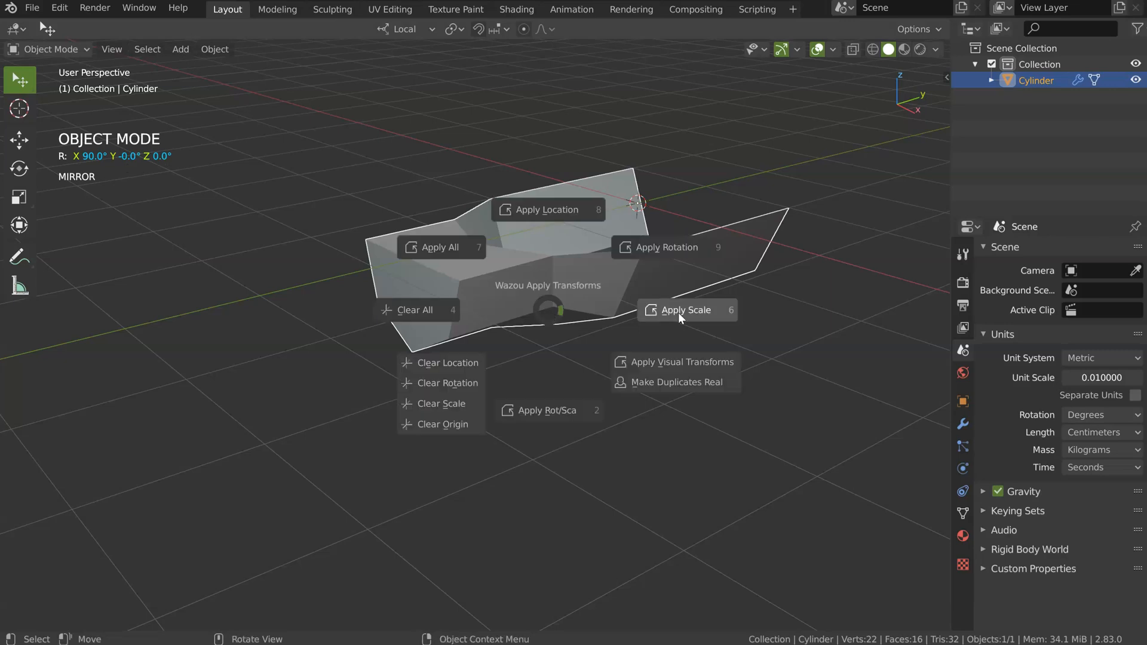
pyautogui.click(661, 245)
# - Return to Edit Mode and select the small front face at the end of the tip
pyautogui.press('Tab')
pyautogui.click(494, 291)
pyautogui.moveTo(472, 315); pyautogui.dragTo(395, 295, button='middle')
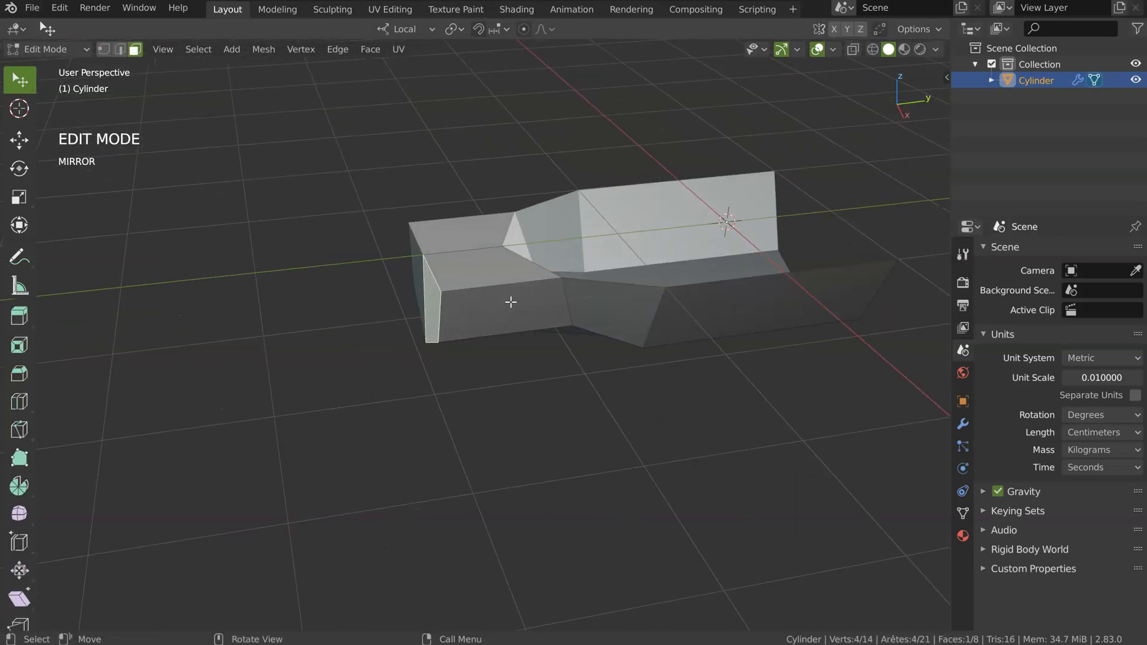
pyautogui.click(560, 335)
pyautogui.click(444, 309)
pyautogui.click(428, 310)
pyautogui.hotkey('alt', 'x')
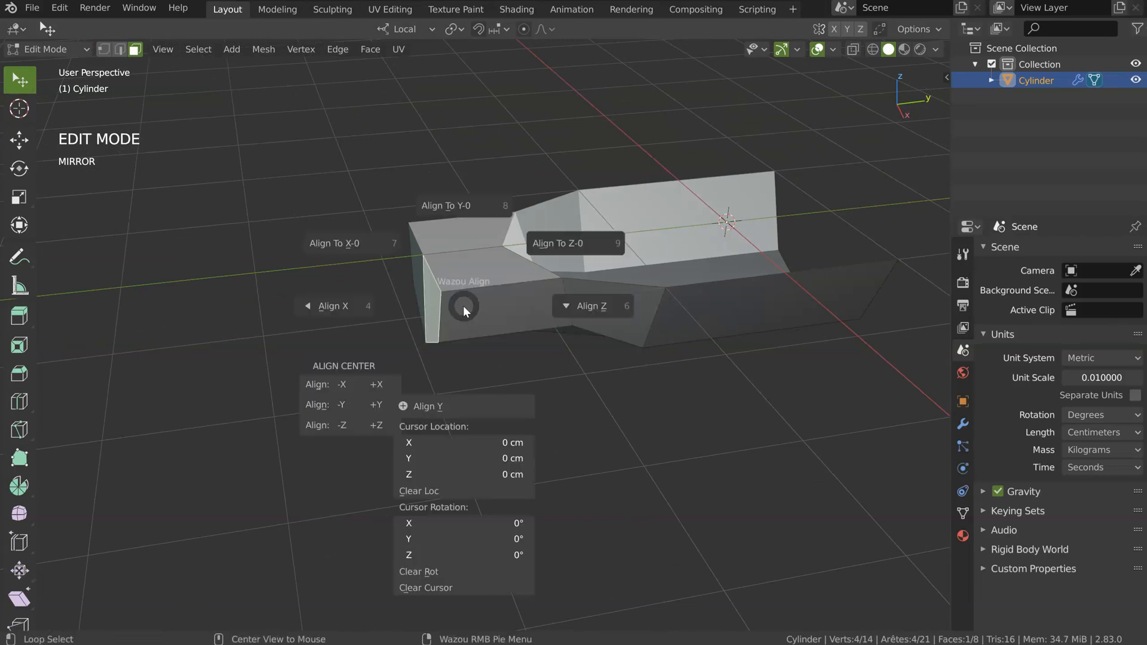
pyautogui.click(343, 382)
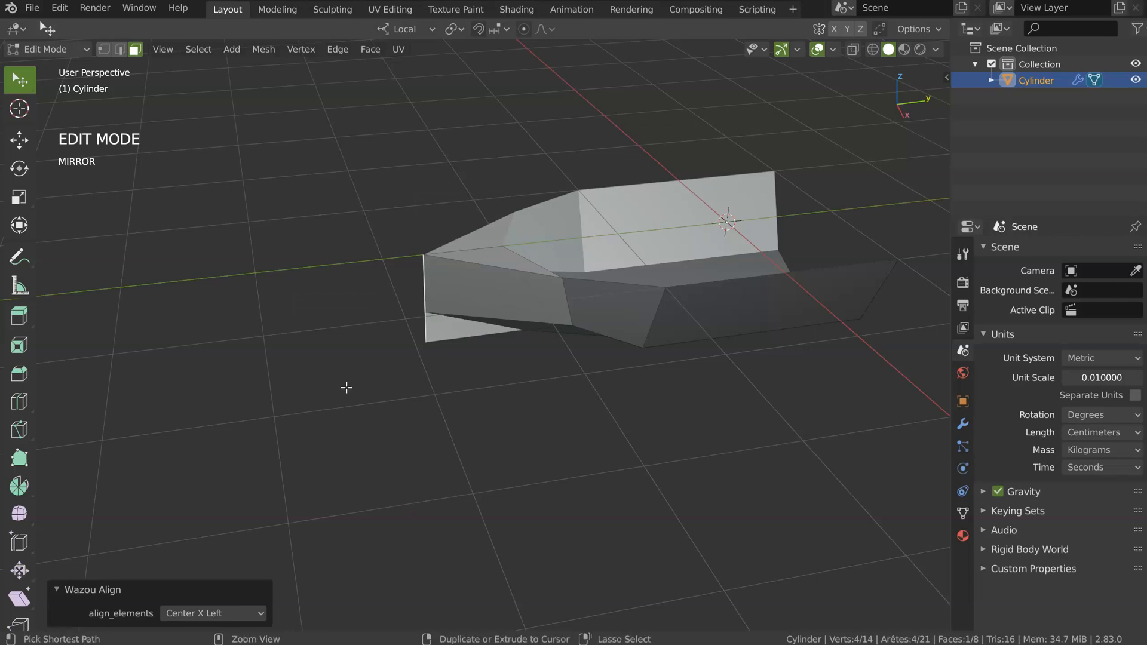
pyautogui.hotkey('ctrl', 'z')
# - Align the tip's front face to -Y and scale it along X by a factor of 0.101
pyautogui.hotkey('alt', 'x')
pyautogui.click(238, 453)
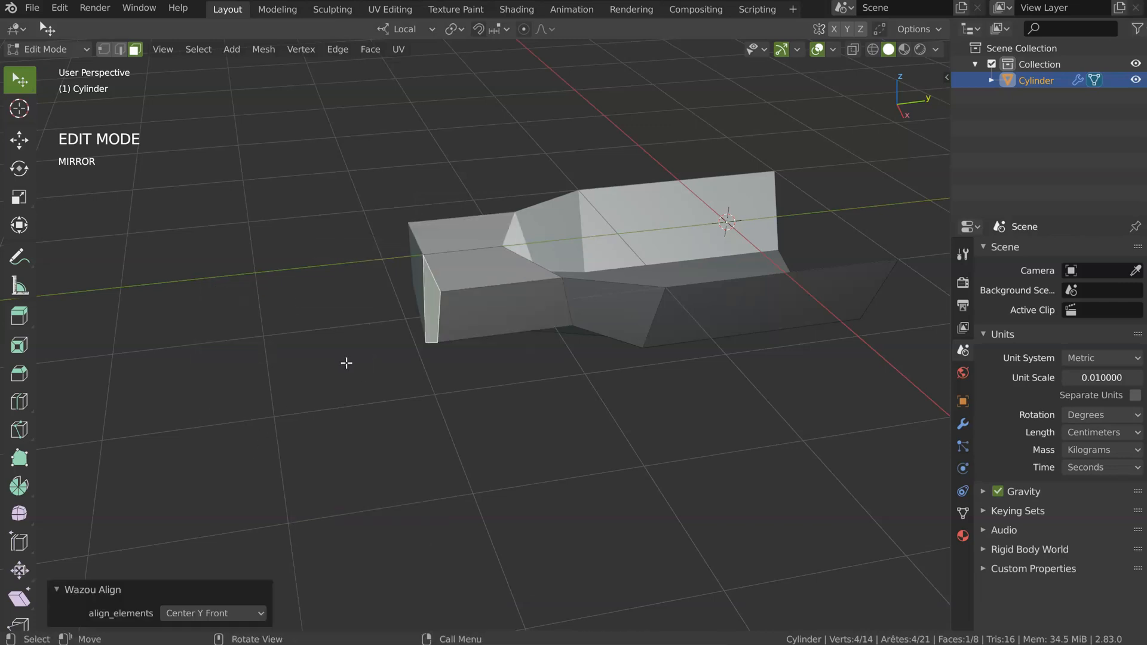
pyautogui.moveTo(425, 316); pyautogui.dragTo(537, 325, button='middle')
pyautogui.press('s')
pyautogui.press('x')
pyautogui.click(454, 323)
pyautogui.moveTo(454, 322); pyautogui.dragTo(406, 274, button='middle')
pyautogui.press('s')
pyautogui.press('z')
pyautogui.click(403, 253)
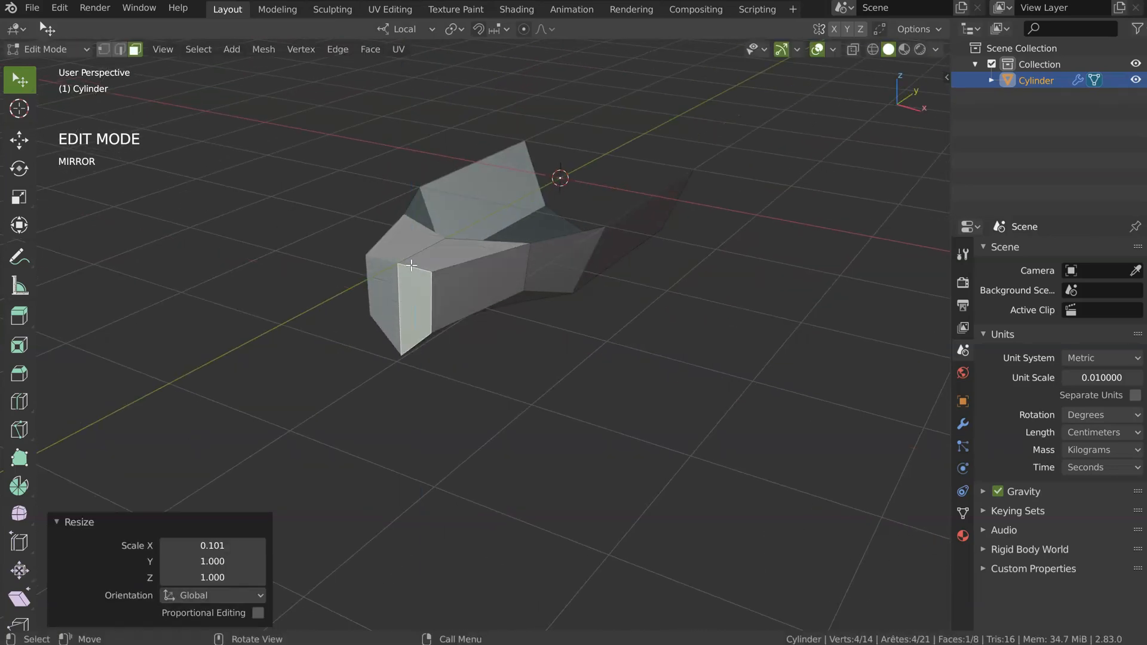
# - In right view with X-ray on, raise the lower front vertices of the tip about 0.3 cm along Z
pyautogui.press('KP_3')
pyautogui.keyDown('ctrl'); pyautogui.moveTo(505, 223); pyautogui.dragTo(594, 303, button='middle'); pyautogui.keyUp('ctrl')
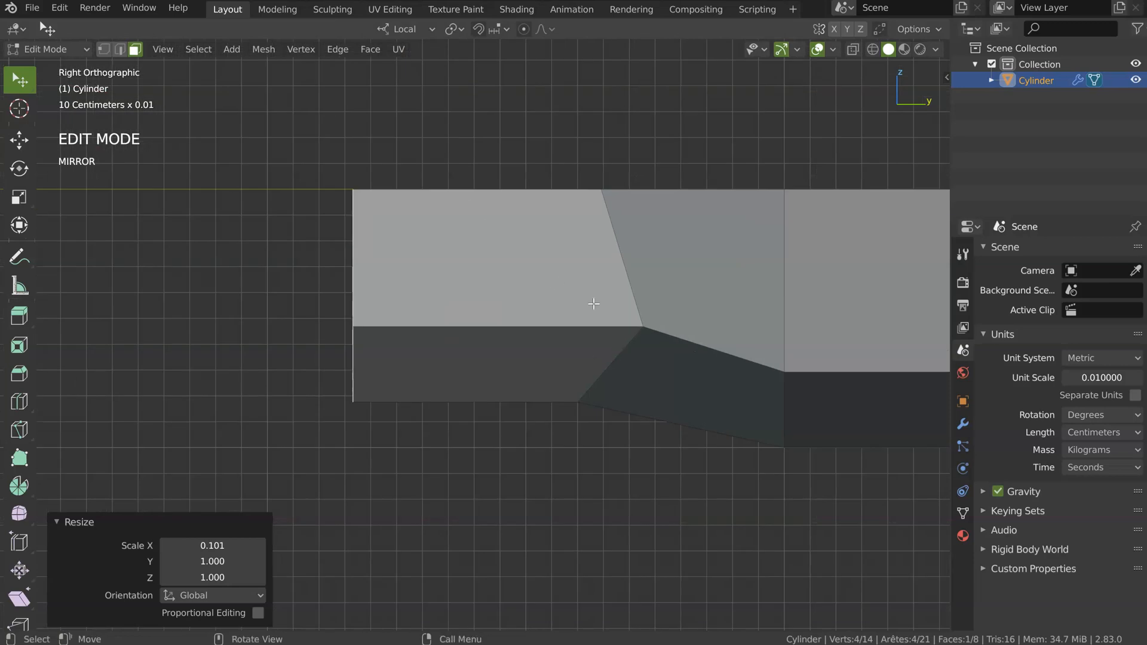
pyautogui.press('1')
pyautogui.hotkey('alt', 'z')
pyautogui.press('b')
pyautogui.moveTo(425, 425); pyautogui.dragTo(338, 275)
pyautogui.press('g')
pyautogui.press('z')
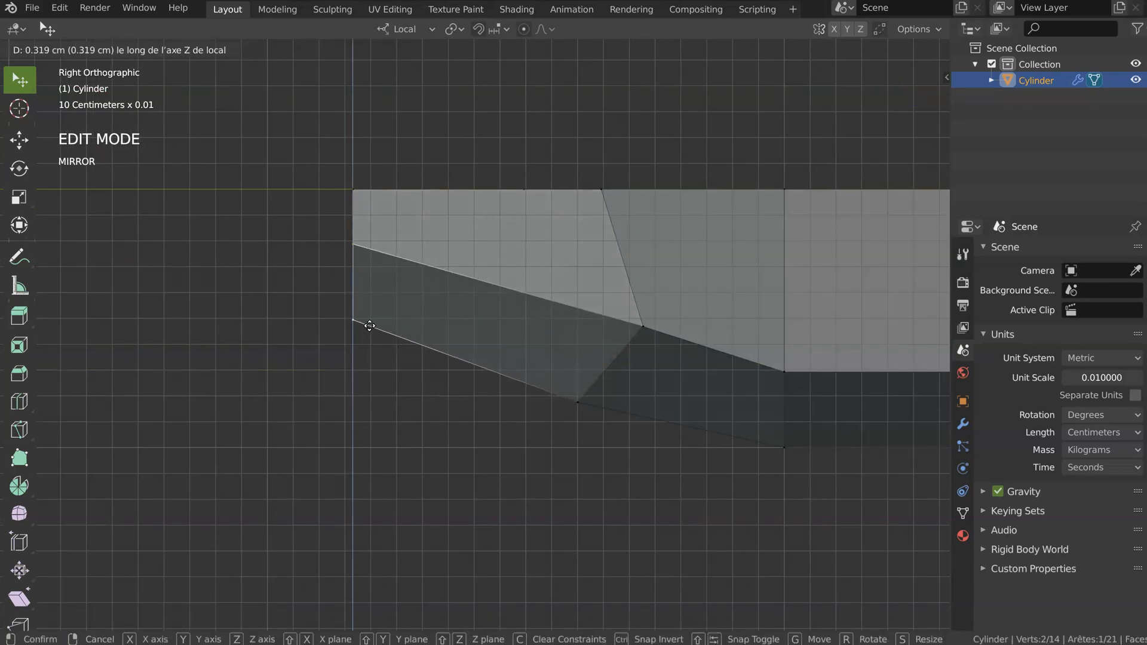
pyautogui.click(505, 308)
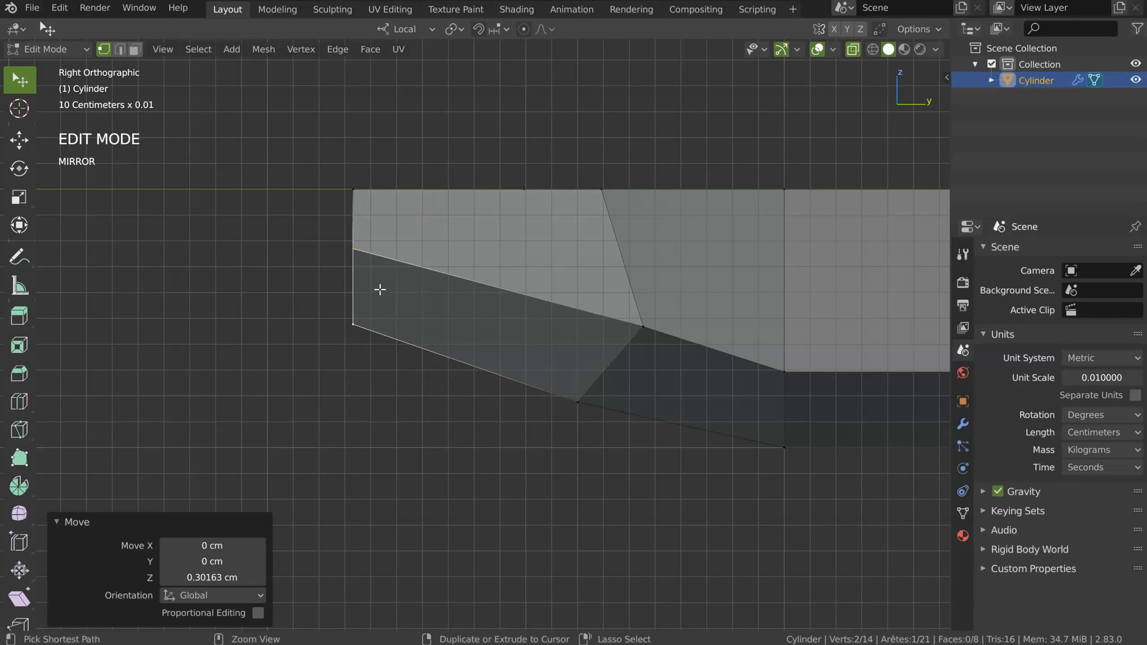
# - Add the tip's upper front vertices to the selection and move the whole front end back along Y toward the body
pyautogui.press('b')
pyautogui.moveTo(437, 237); pyautogui.dragTo(316, 152)
pyautogui.press('g')
pyautogui.press('y')
pyautogui.click(517, 295)
pyautogui.keyDown('ctrl'); pyautogui.moveTo(454, 256); pyautogui.dragTo(571, 322, button='middle'); pyautogui.keyUp('ctrl')
pyautogui.keyDown('ctrl'); pyautogui.moveTo(315, 371); pyautogui.dragTo(456, 280, button='middle'); pyautogui.keyUp('ctrl')
pyautogui.hotkey('alt', 'z')
# - Extrude the tip's front face about 0.55 cm along its normal
pyautogui.moveTo(355, 224); pyautogui.dragTo(471, 259, button='middle')
pyautogui.keyDown('shift'); pyautogui.moveTo(559, 197); pyautogui.dragTo(494, 233, button='middle'); pyautogui.keyUp('shift')
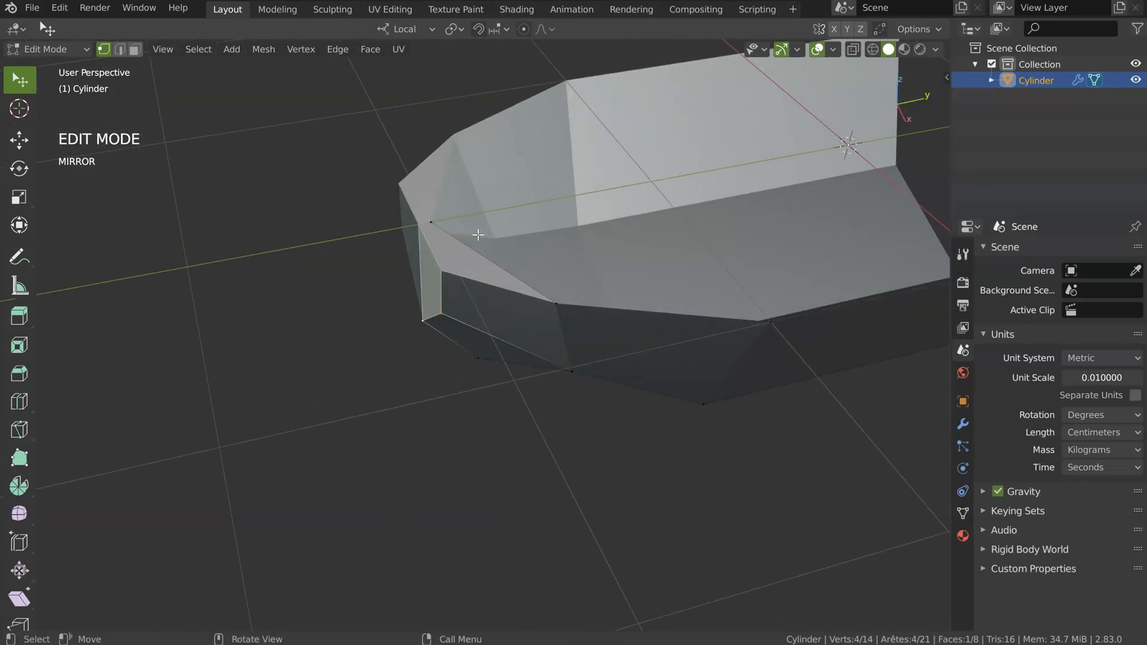
pyautogui.scroll(-4, 430, 246)
pyautogui.moveTo(424, 248); pyautogui.dragTo(378, 295, button='middle')
pyautogui.scroll(3, 385, 295)
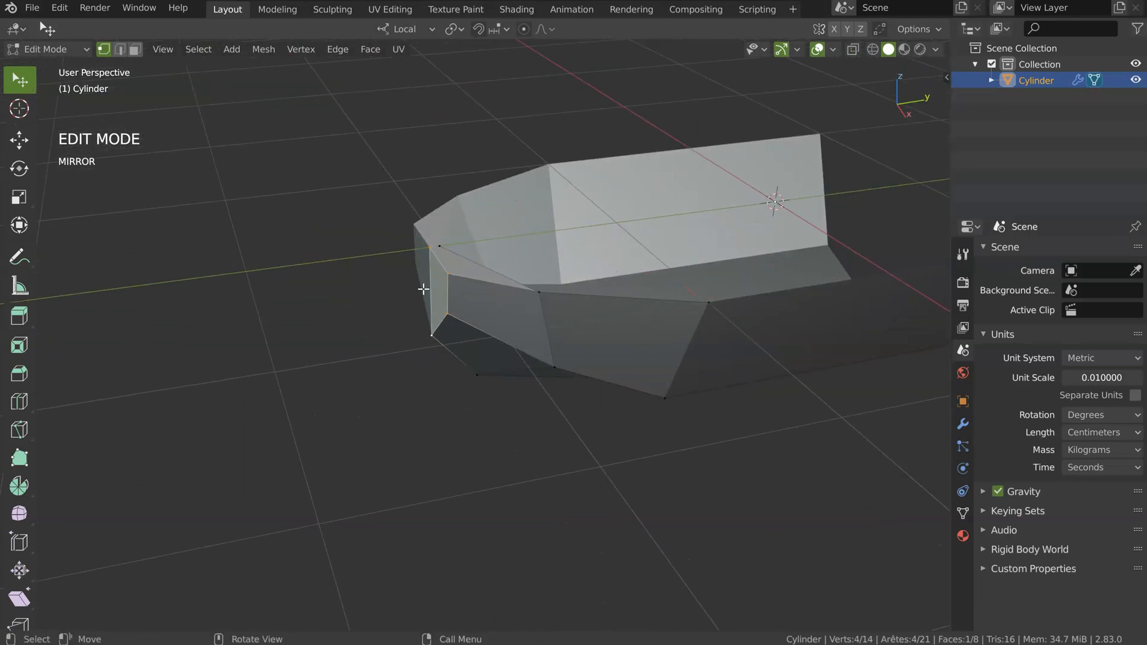
pyautogui.press('e')
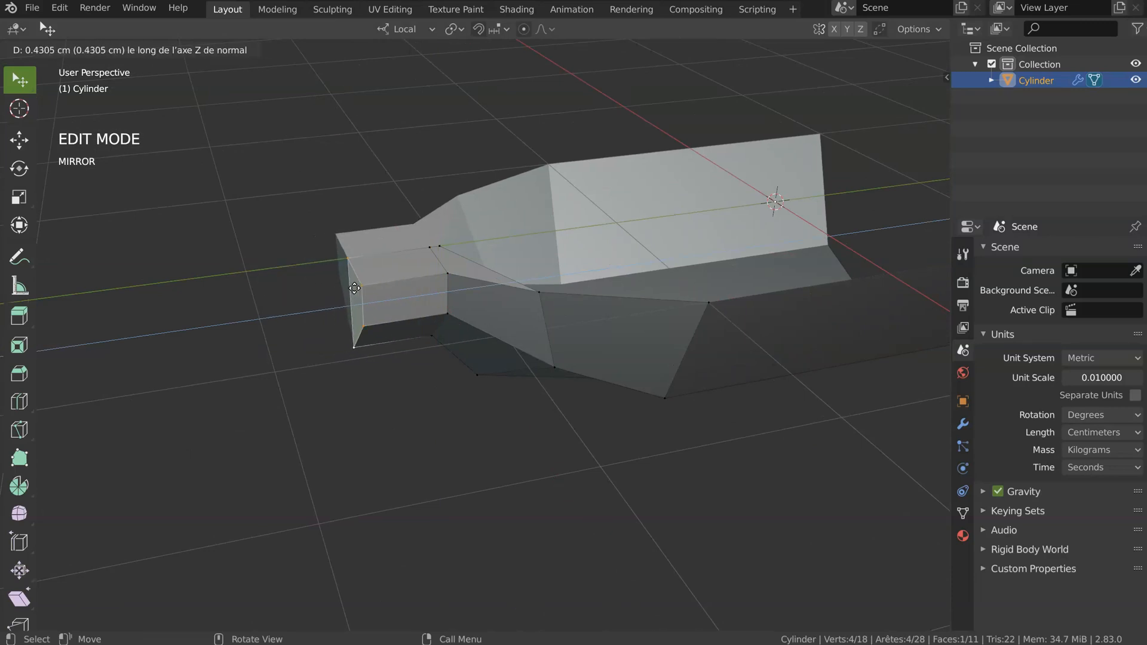
pyautogui.click(338, 291)
# - In right view with X-ray on, select the upper vertices where the new extrusion meets the tip
pyautogui.moveTo(399, 302); pyautogui.dragTo(410, 279, button='middle')
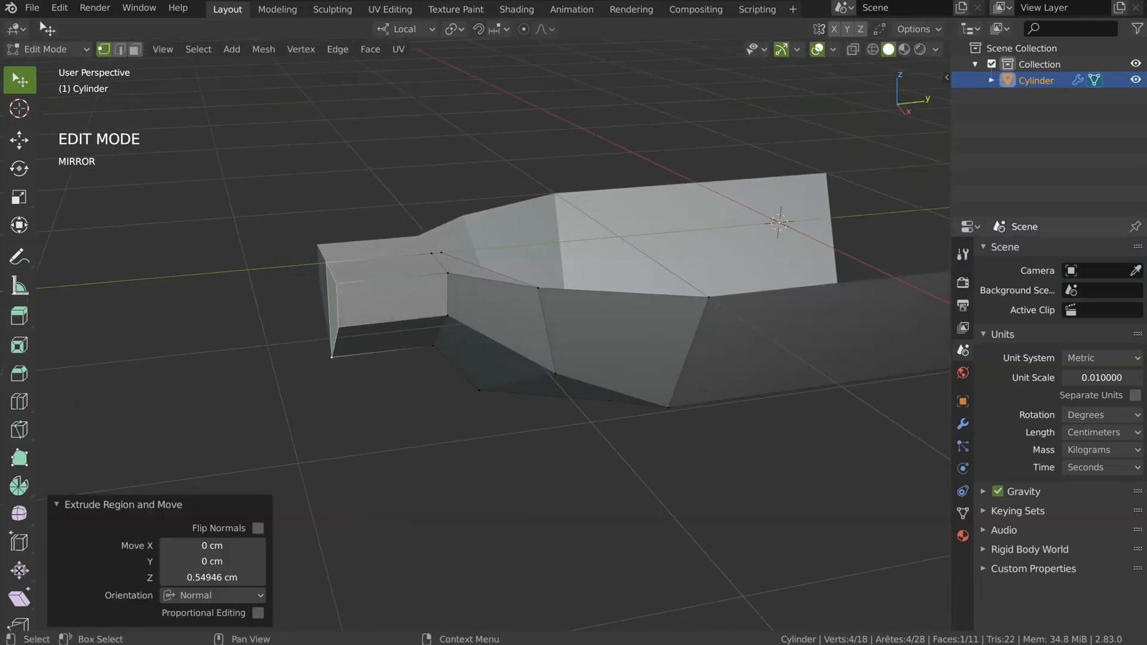
pyautogui.moveTo(508, 278); pyautogui.dragTo(431, 251, button='middle')
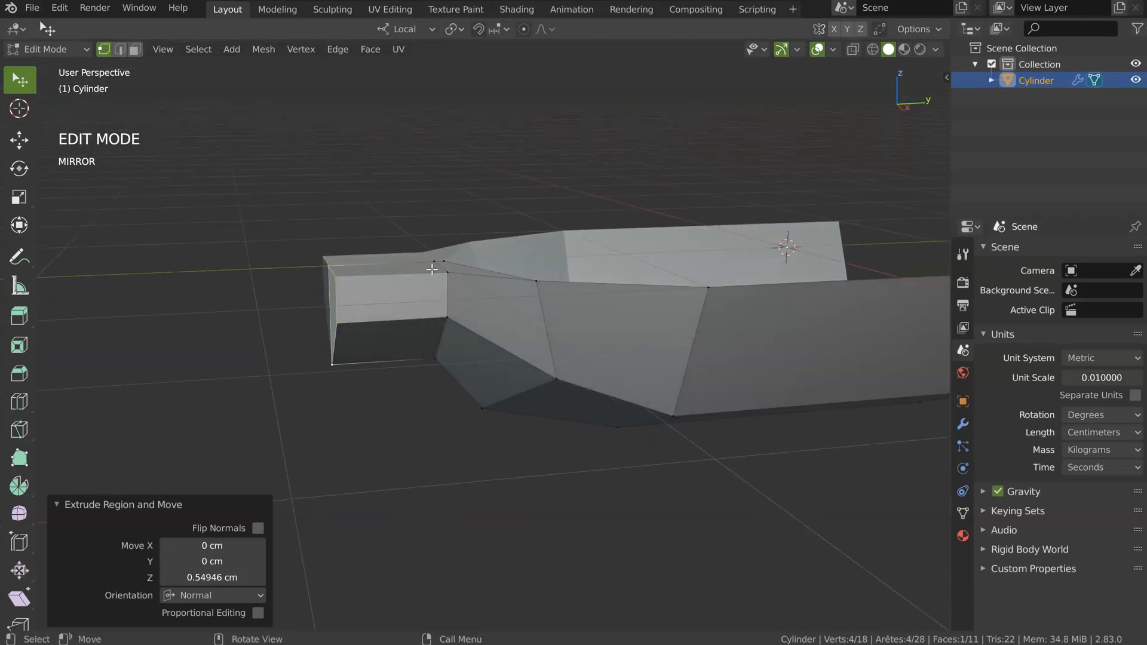
pyautogui.press('KP_3')
pyautogui.scroll(10, 528, 219)
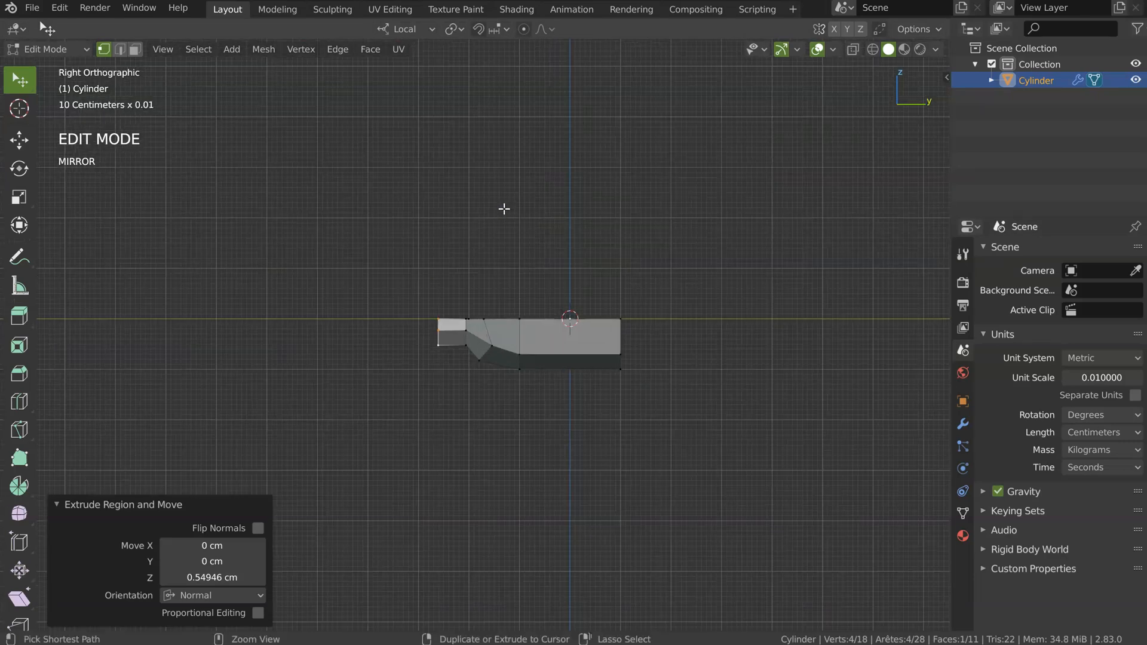
pyautogui.click(442, 267)
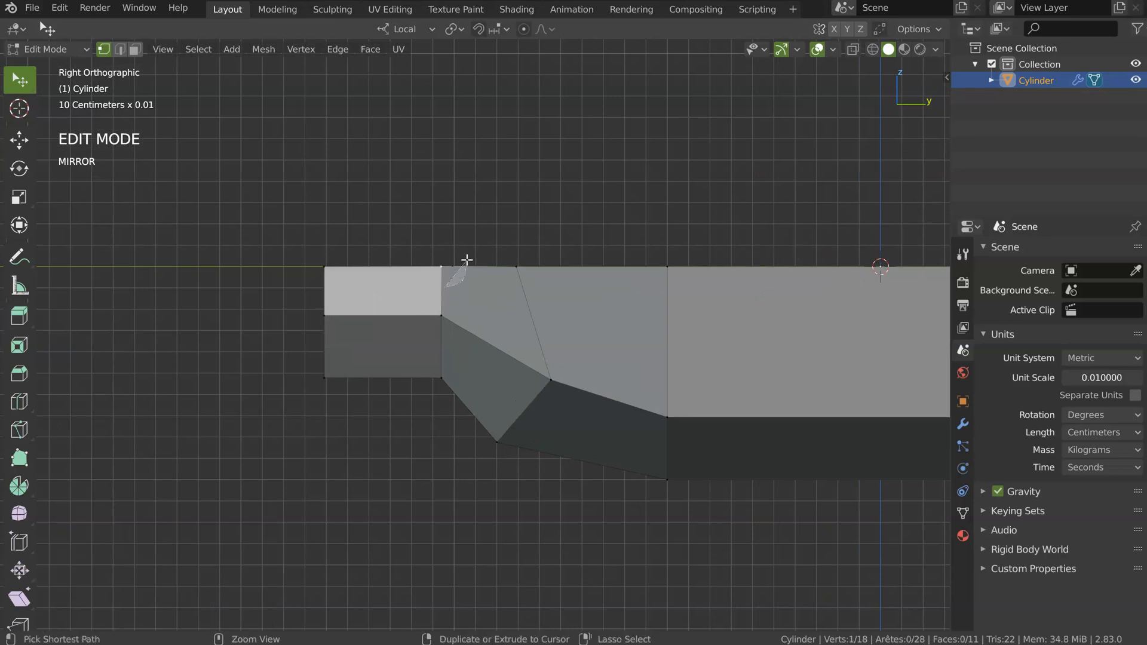
pyautogui.hotkey('alt', 'z')
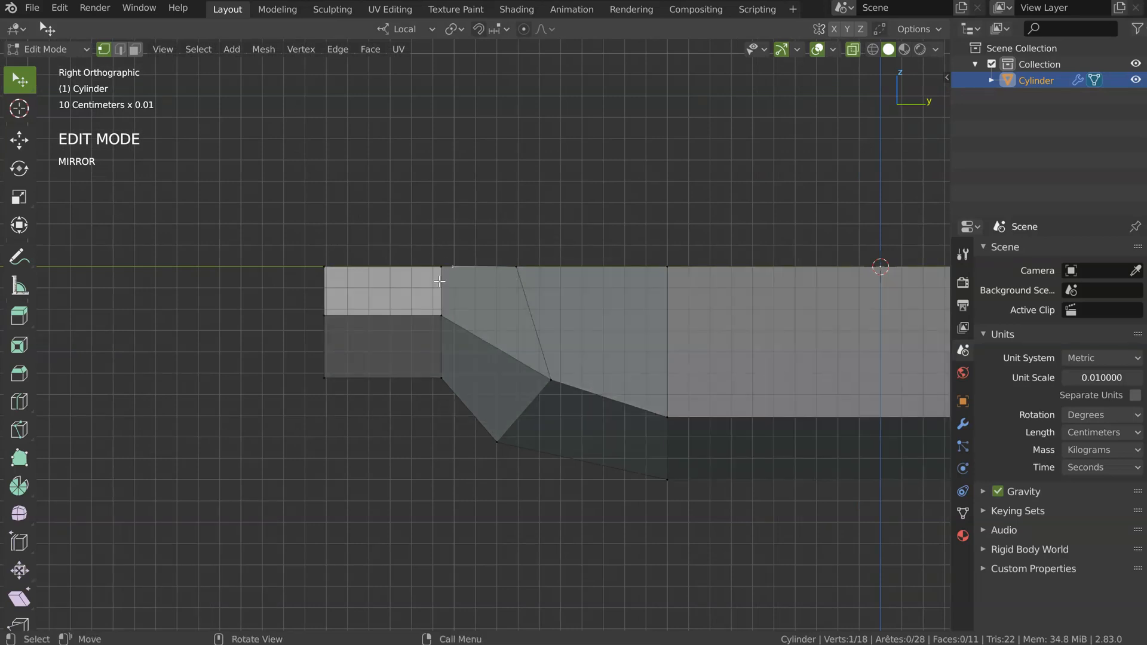
pyautogui.keyDown('ctrl'); pyautogui.click(443, 258); pyautogui.keyUp('ctrl')
pyautogui.press('g')
pyautogui.press('z')
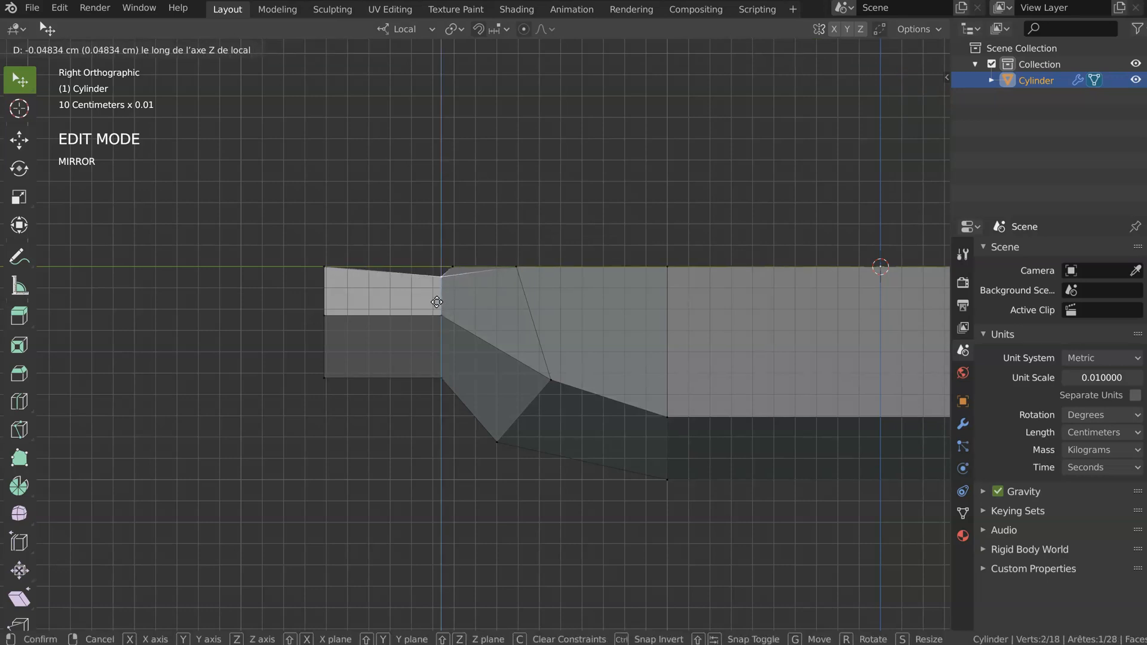
pyautogui.press('Escape')
# - Add the lower vertices at the extrusion's base to the selection and move them all about 0.13 cm along negative Y
pyautogui.keyDown('ctrl'); pyautogui.click(441, 315); pyautogui.keyUp('ctrl')
pyautogui.press('g')
pyautogui.press('y')
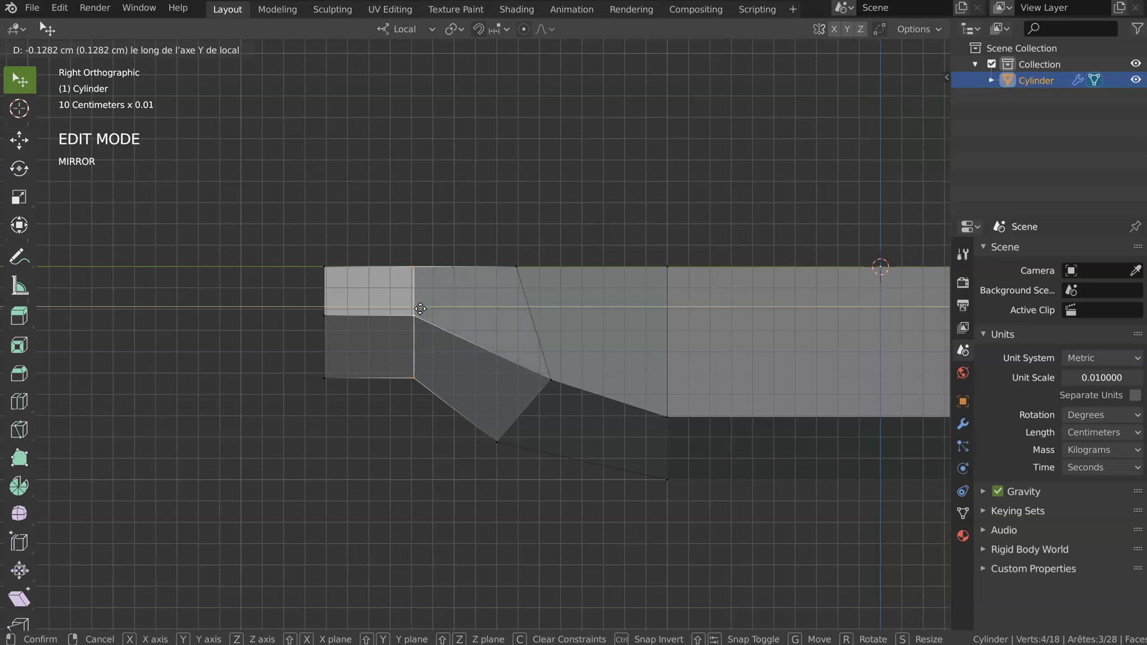
pyautogui.click(414, 308)
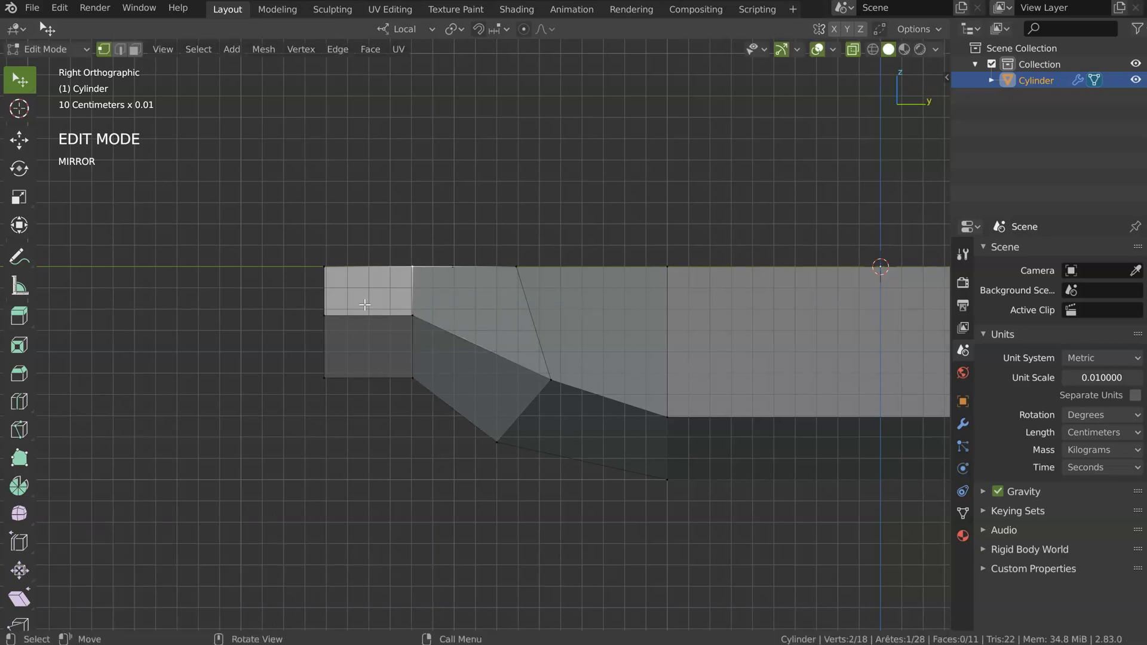
# - Lower the upper vertices of the extruded neck along Z, at its base and at its front end
pyautogui.press('g')
pyautogui.press('z')
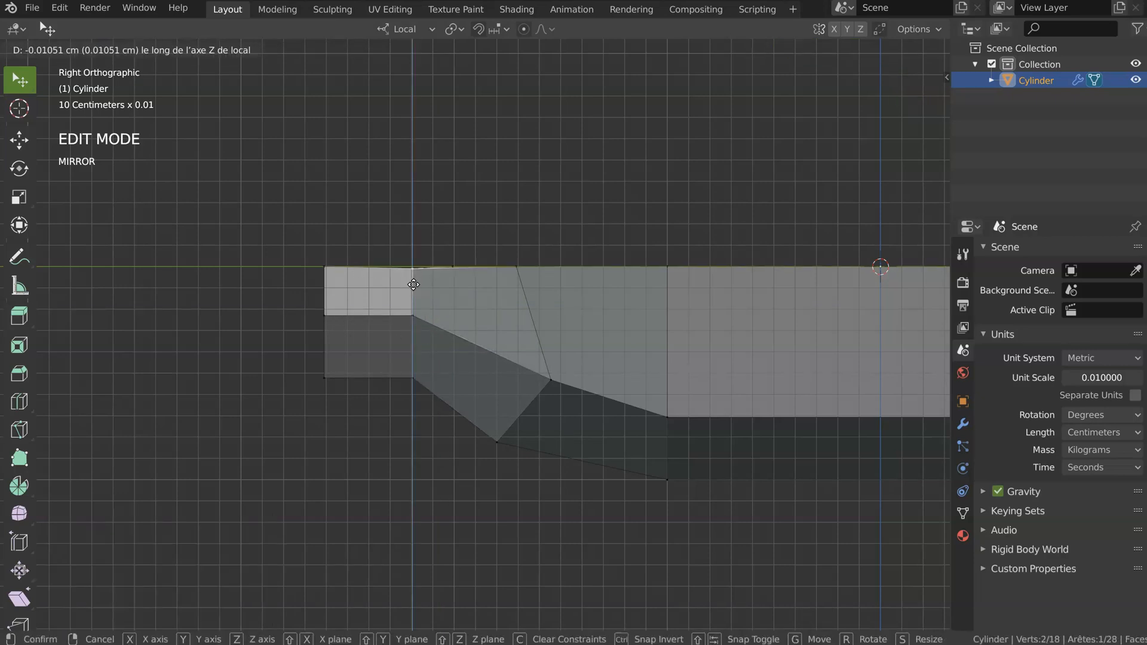
pyautogui.click(412, 300)
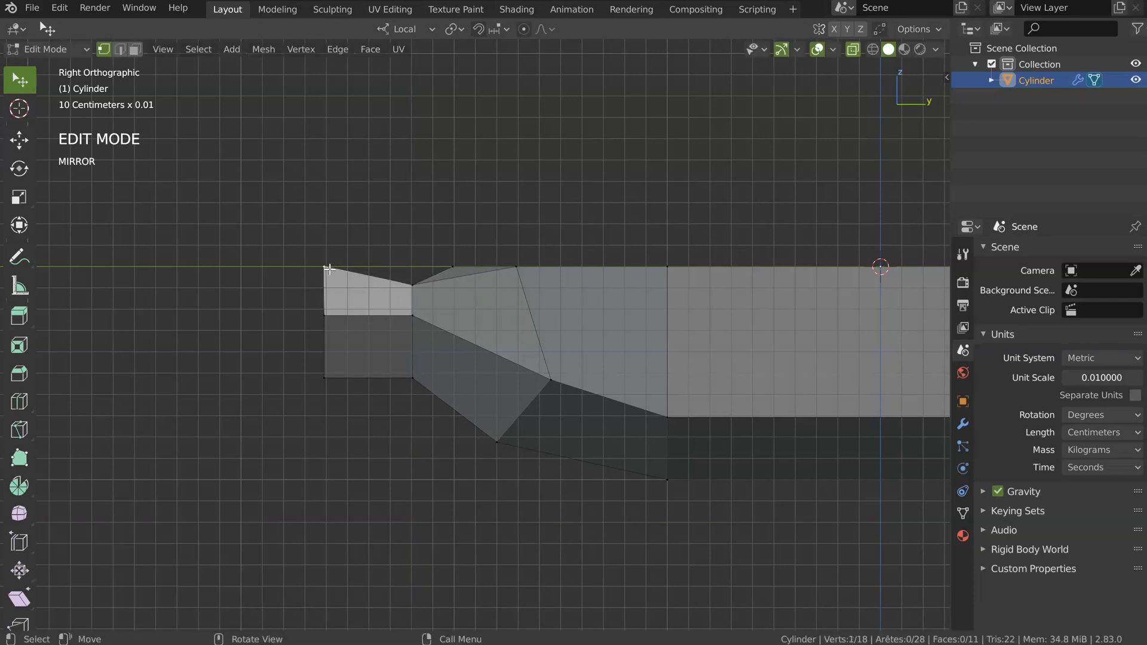
pyautogui.click(325, 275)
pyautogui.press('g')
pyautogui.press('z')
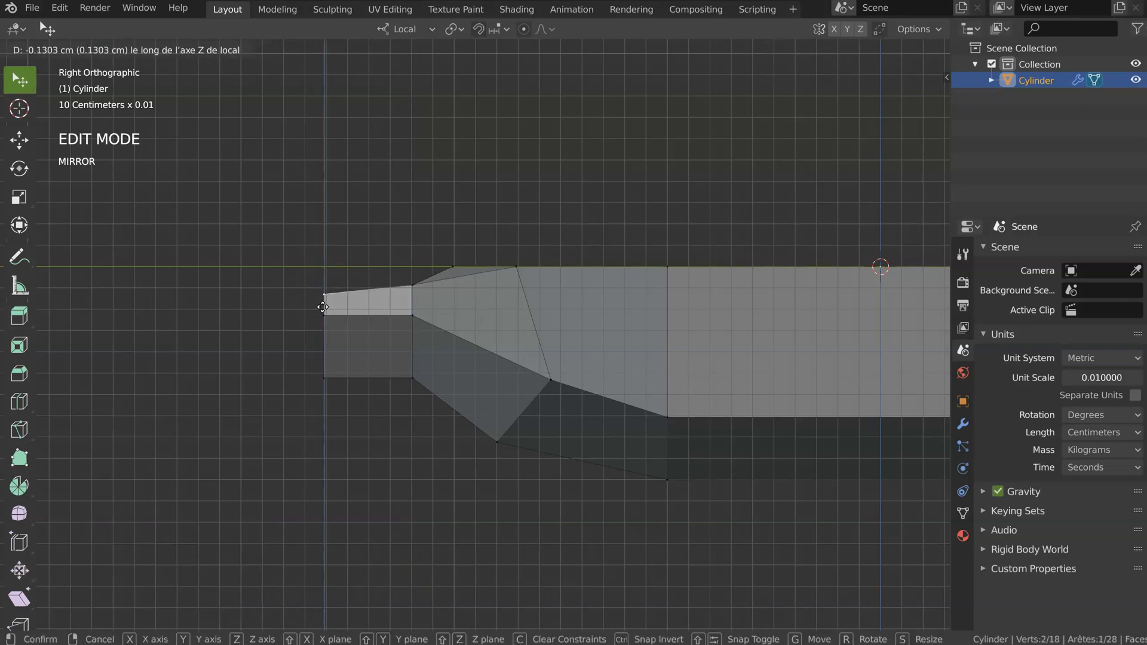
pyautogui.click(320, 300)
# - Move the two outer vertices of the neck's front face inward along X
pyautogui.moveTo(355, 271); pyautogui.dragTo(260, 366, button='middle')
pyautogui.keyDown('ctrl'); pyautogui.moveTo(466, 247); pyautogui.dragTo(358, 206, button='middle'); pyautogui.keyUp('ctrl')
pyautogui.moveTo(359, 206); pyautogui.dragTo(413, 242, button='middle')
pyautogui.click(484, 389)
pyautogui.moveTo(485, 391); pyautogui.dragTo(433, 339, button='middle')
pyautogui.keyDown('shift'); pyautogui.click(488, 382); pyautogui.keyUp('shift')
pyautogui.press('g')
pyautogui.press('x')
pyautogui.press('x')
pyautogui.click(467, 383)
pyautogui.press('3')
pyautogui.press('1')
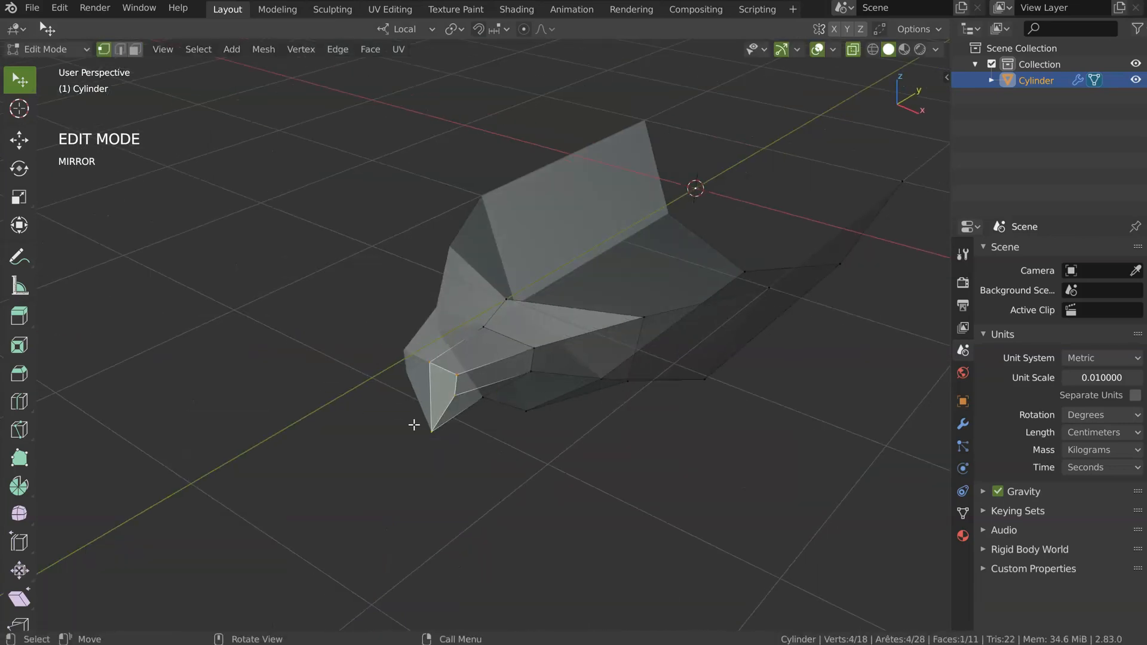
# - Raise the bottom center vertex of the neck's front face along Z
pyautogui.click(421, 428)
pyautogui.moveTo(420, 428); pyautogui.dragTo(434, 388, button='middle')
pyautogui.moveTo(423, 433); pyautogui.dragTo(417, 428, button='middle')
pyautogui.press('g')
pyautogui.press('z')
pyautogui.press('z')
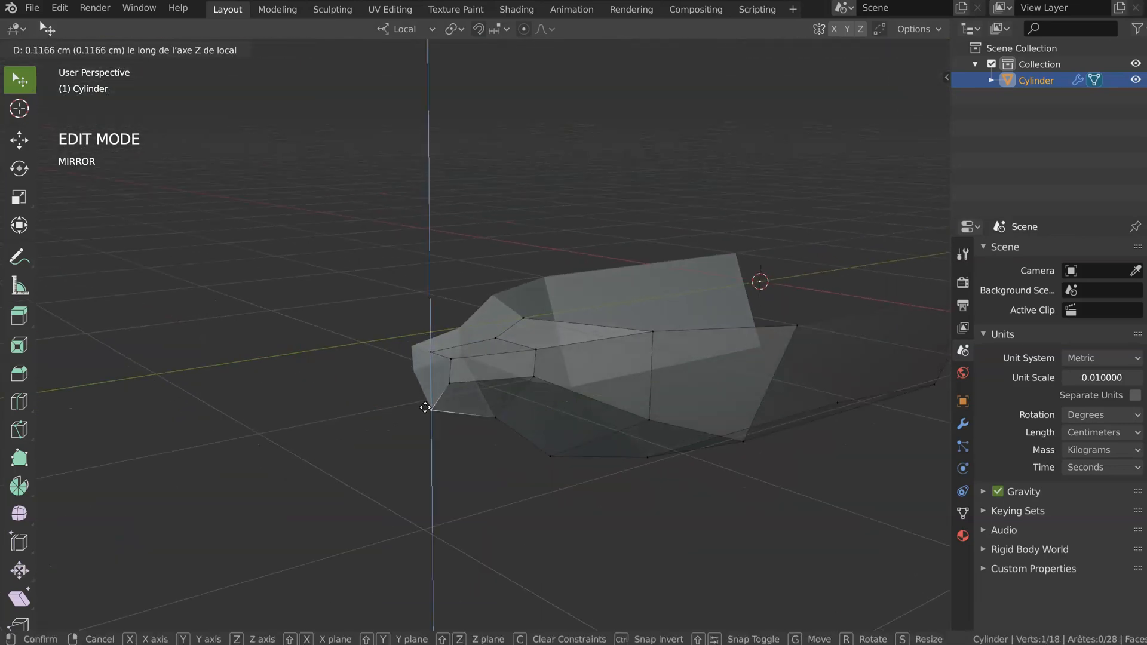
pyautogui.click(429, 398)
pyautogui.moveTo(422, 386); pyautogui.dragTo(439, 358, button='middle')
# - Select the neck's front face and lower it about 0.08 cm along Z
pyautogui.press('Tab')
pyautogui.click(433, 374)
pyautogui.click(433, 374)
pyautogui.press('g')
pyautogui.press('z')
pyautogui.press('z')
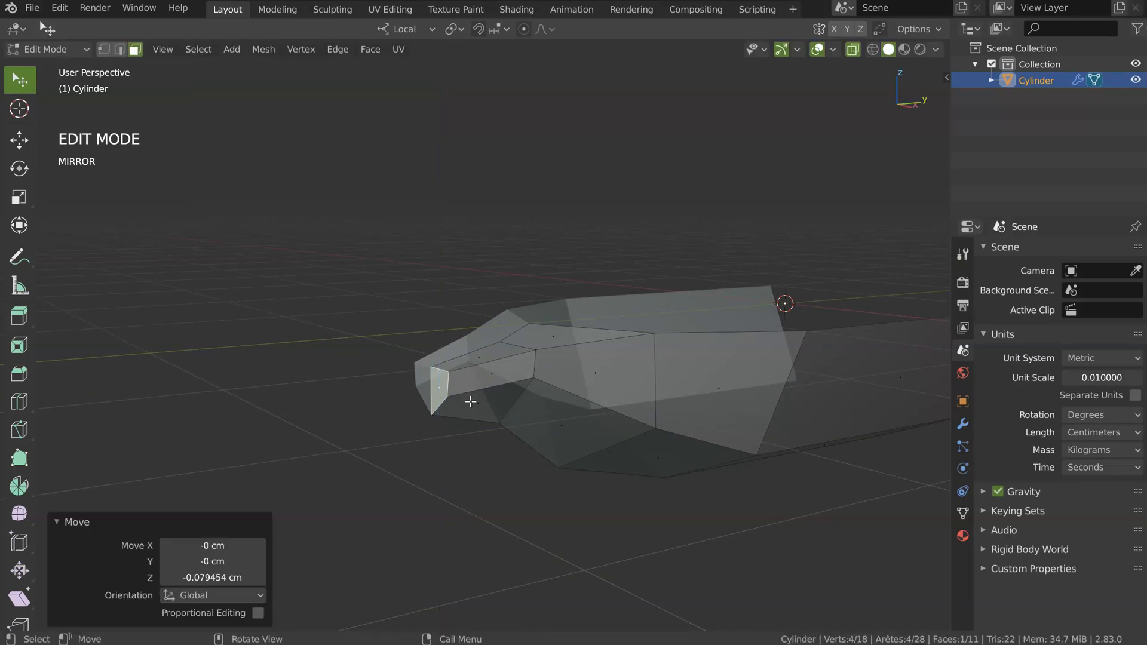
# - In right view, extrude the neck's front face to the cursor in three successive segments forming a long, curved handle
pyautogui.press('KP_3')
pyautogui.scroll(2, 568, 266)
pyautogui.scroll(3, 518, 353)
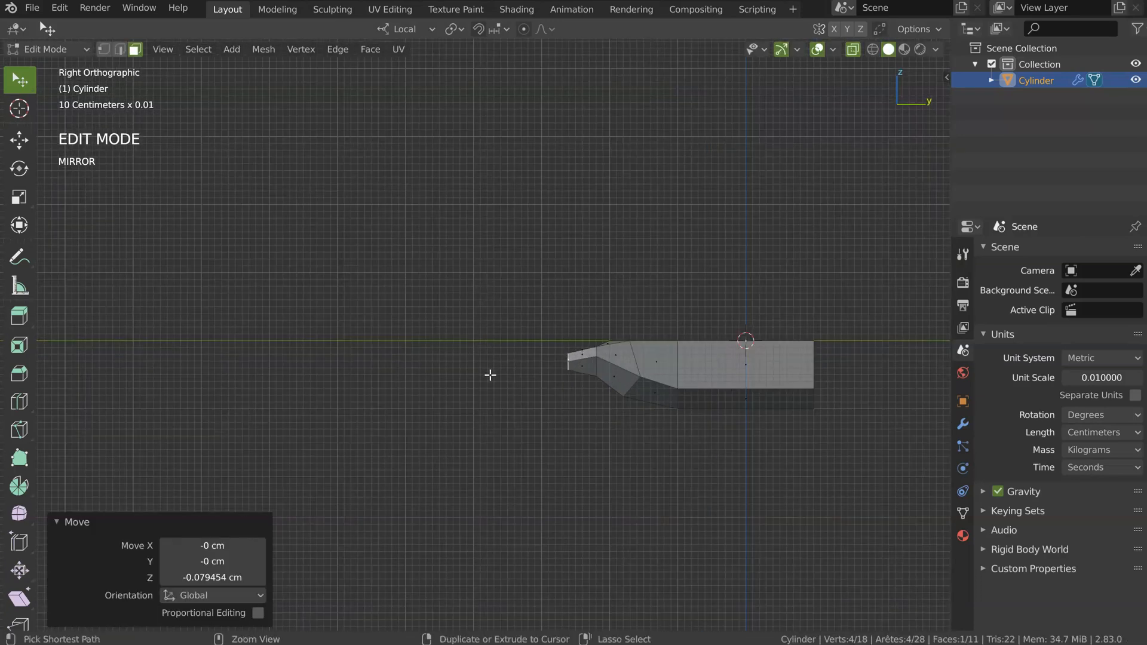
pyautogui.keyDown('ctrl'); pyautogui.rightClick(490, 376); pyautogui.keyUp('ctrl')
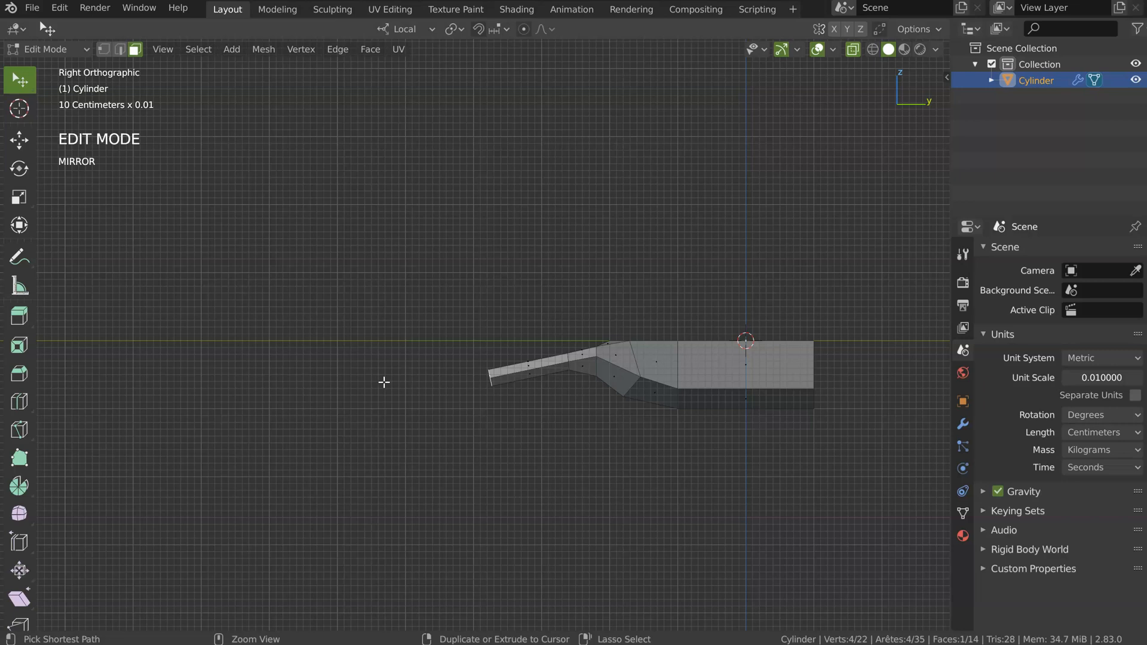
pyautogui.keyDown('ctrl'); pyautogui.rightClick(303, 358); pyautogui.keyUp('ctrl')
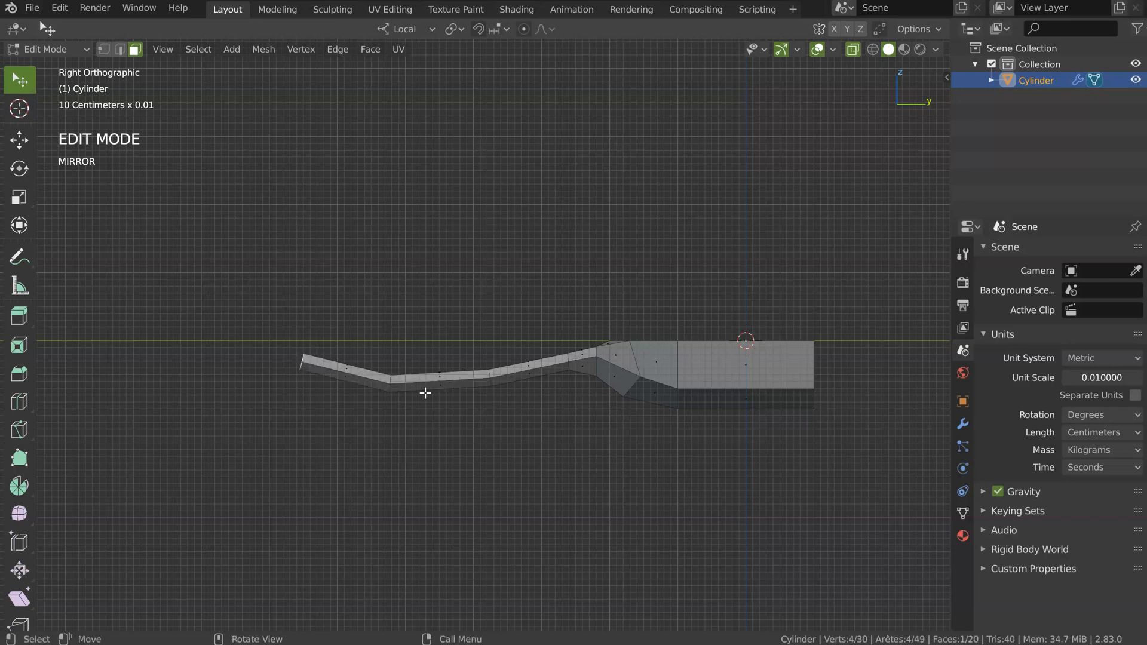
# - Select the edge loop at the handle's bend nearest its free end and move it up about 0.1 cm
pyautogui.scroll(3, 402, 312)
pyautogui.press('2')
pyautogui.keyDown('alt'); pyautogui.click(371, 427); pyautogui.keyUp('alt')
pyautogui.keyDown('alt'); pyautogui.click(336, 421); pyautogui.keyUp('alt')
pyautogui.press('g')
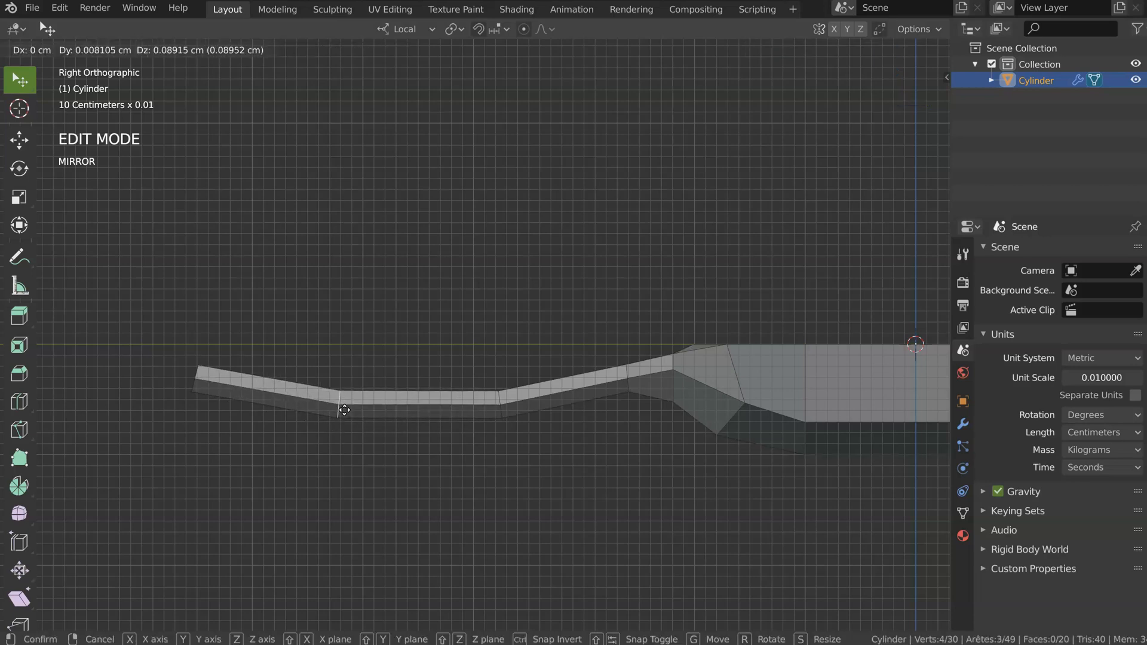
pyautogui.click(340, 403)
# - Widen the handle's free end by moving the outer edge of its end face about 0.11 cm along X
pyautogui.hotkey('ctrl', 'Tab')
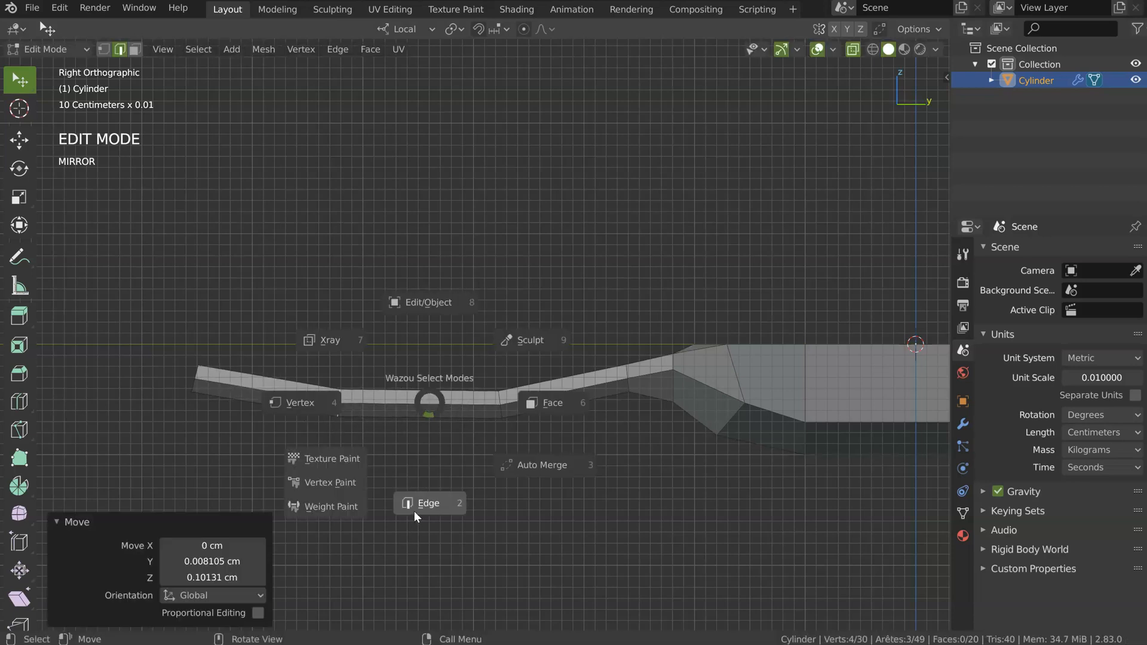
pyautogui.moveTo(350, 379); pyautogui.dragTo(417, 333, button='middle')
pyautogui.scroll(5, 359, 389)
pyautogui.press('3')
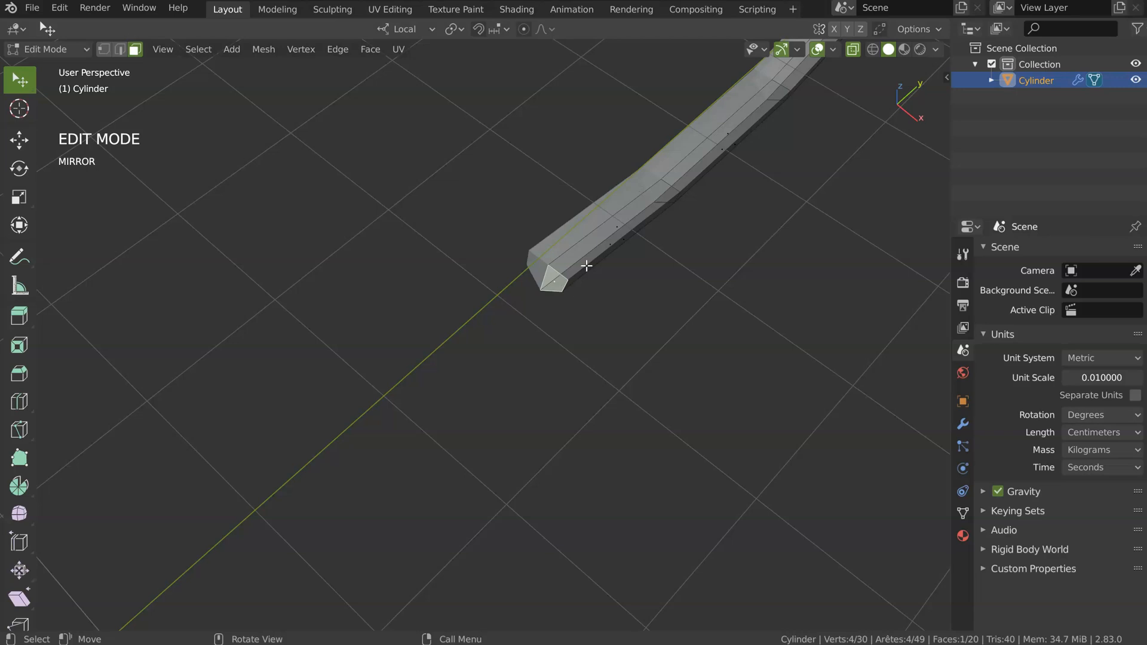
pyautogui.moveTo(588, 295); pyautogui.dragTo(557, 310, button='middle')
pyautogui.hotkey('ctrl', 'Tab')
pyautogui.click(568, 354)
pyautogui.scroll(4, 576, 294)
pyautogui.scroll(-6, 735, 255)
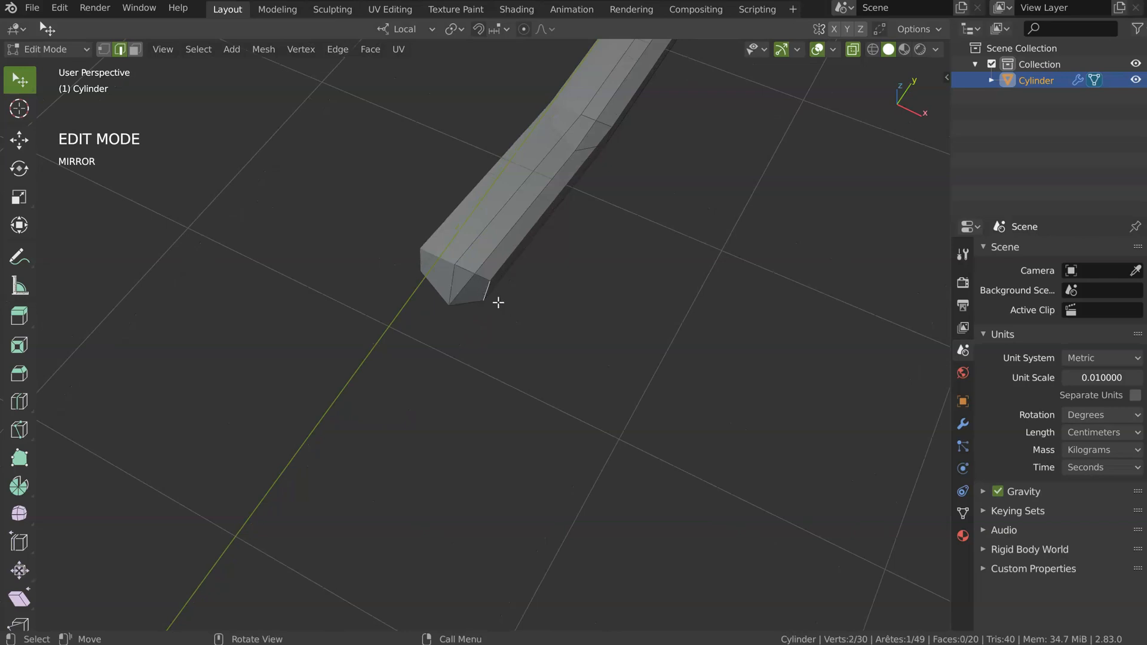
pyautogui.press('g')
pyautogui.press('x')
pyautogui.click(522, 315)
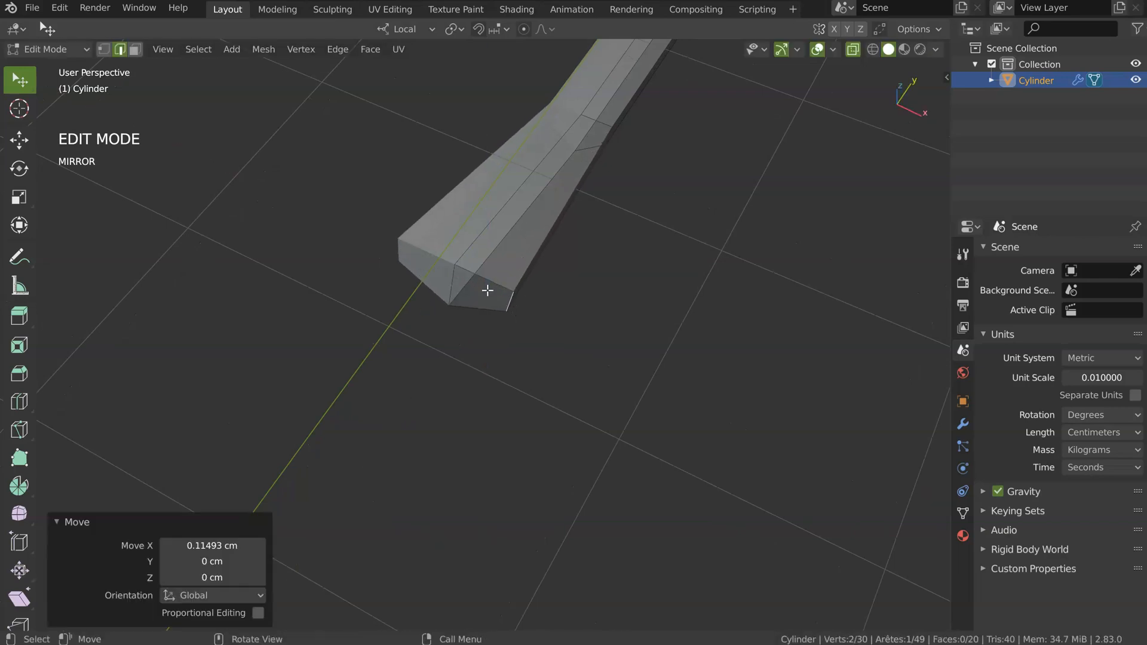
# - Move the central edge of the handle's end face outward about 0.15 cm along negative Y
pyautogui.click(463, 300)
pyautogui.moveTo(472, 295); pyautogui.dragTo(405, 270, button='middle')
pyautogui.press('g')
pyautogui.press('y')
pyautogui.click(442, 292)
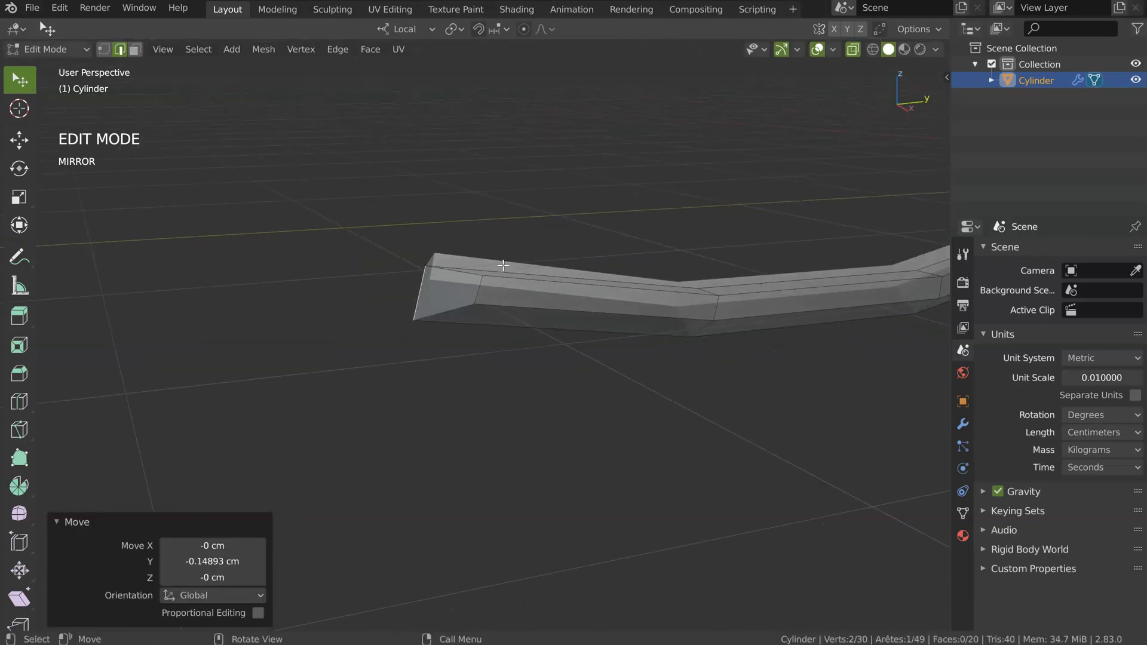
# - In right view, raise the upper centre vertex of the handle's end face about 0.03 cm and adjust the lower centre vertex
pyautogui.press('1')
pyautogui.press('KP_3')
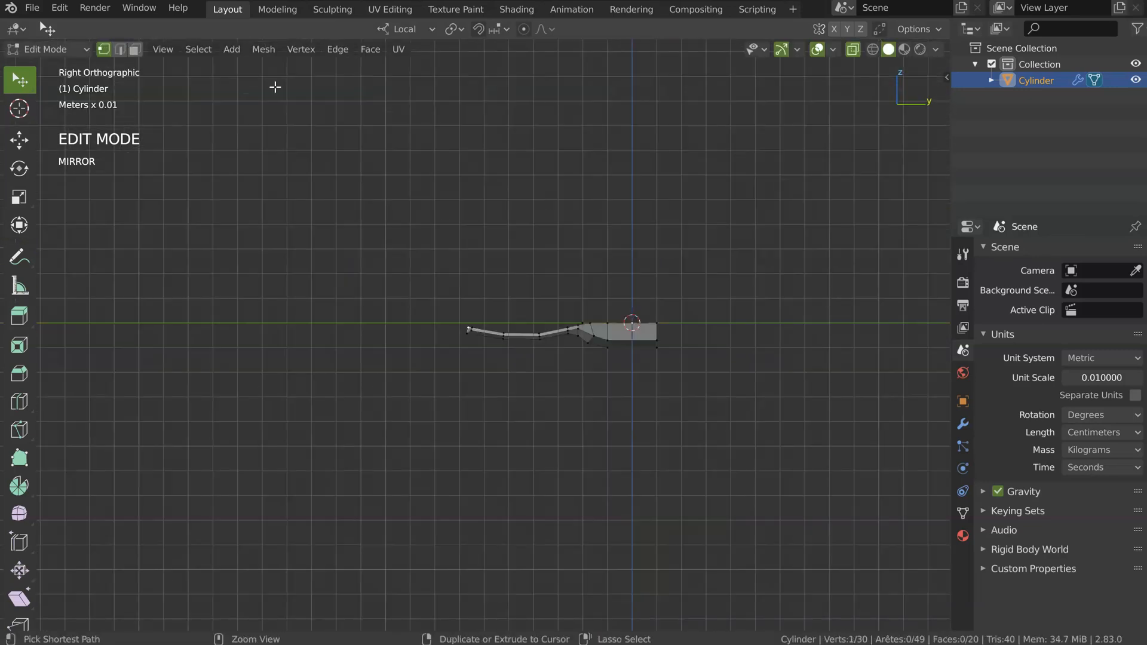
pyautogui.scroll(5, 440, 300)
pyautogui.press('g')
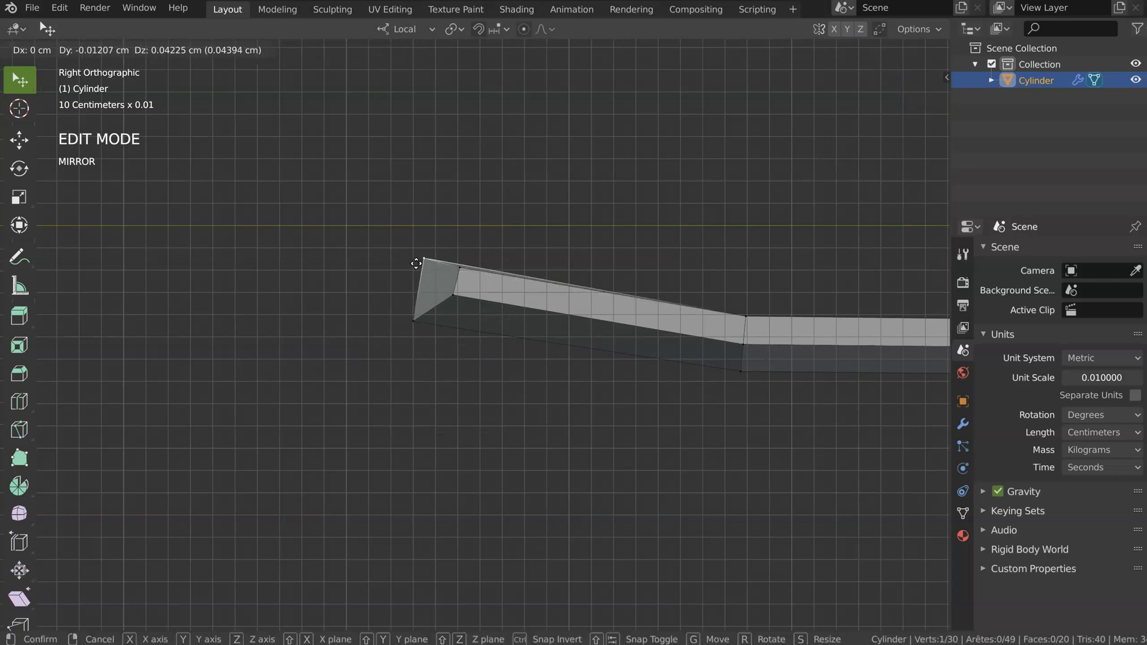
pyautogui.click(417, 266)
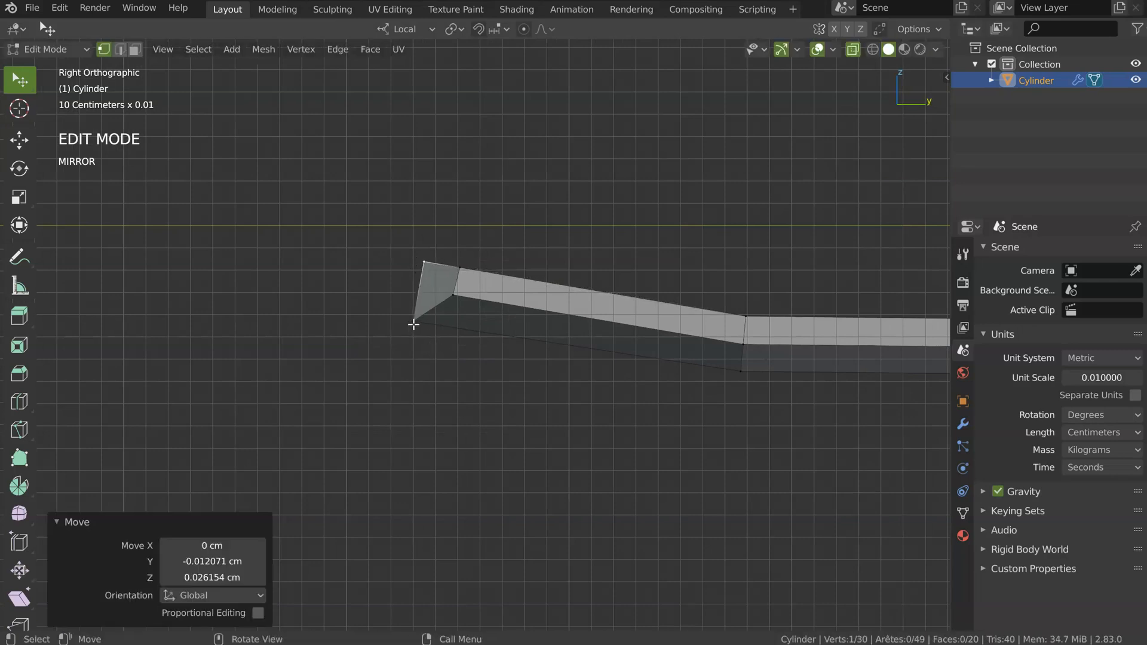
pyautogui.click(413, 324)
pyautogui.press('g')
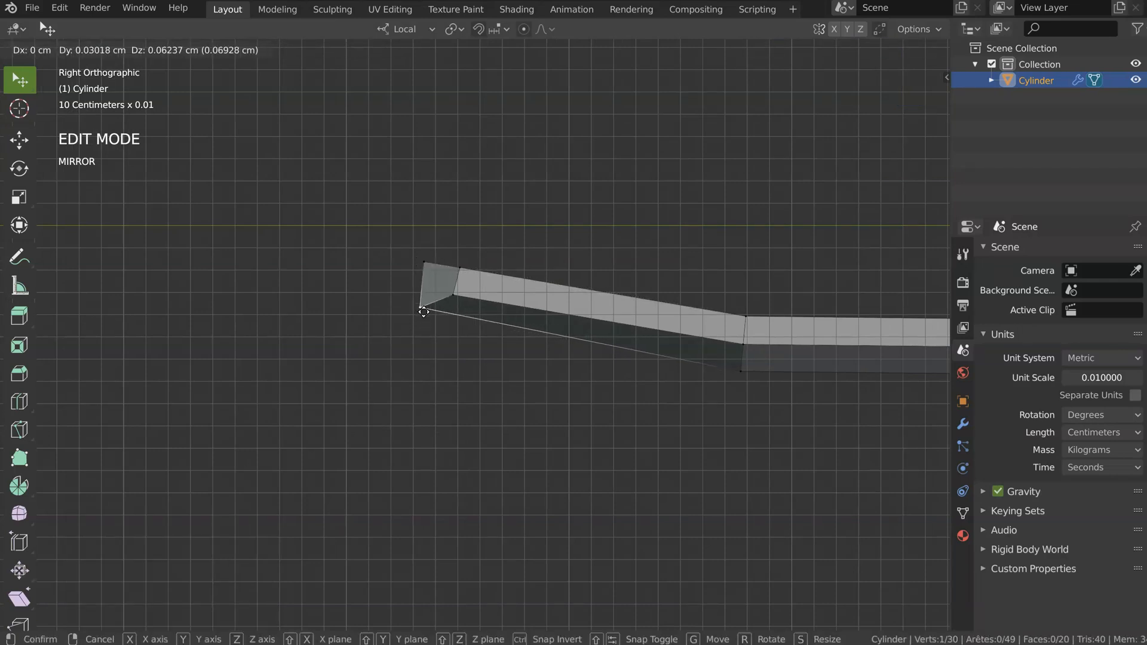
pyautogui.click(418, 318)
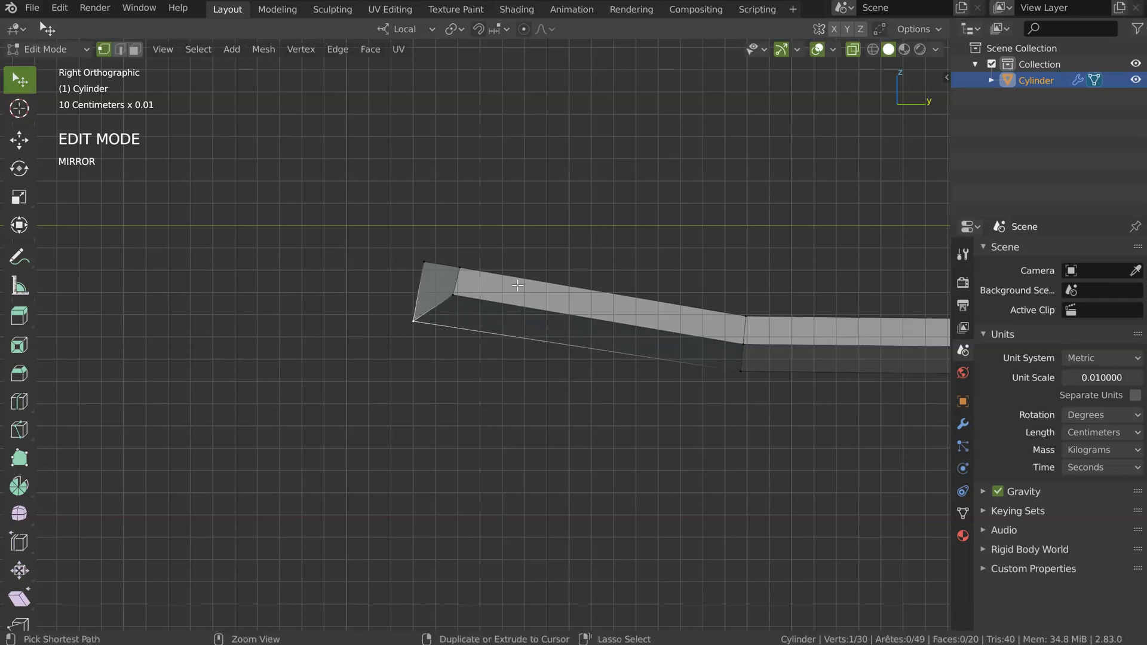
# - Turn off X-ray and, in bottom view, move the off-centre underside vertex between bowl and neck about 0.21 cm along negative Y
pyautogui.scroll(-4, 412, 311)
pyautogui.moveTo(412, 212); pyautogui.dragTo(436, 306, button='middle')
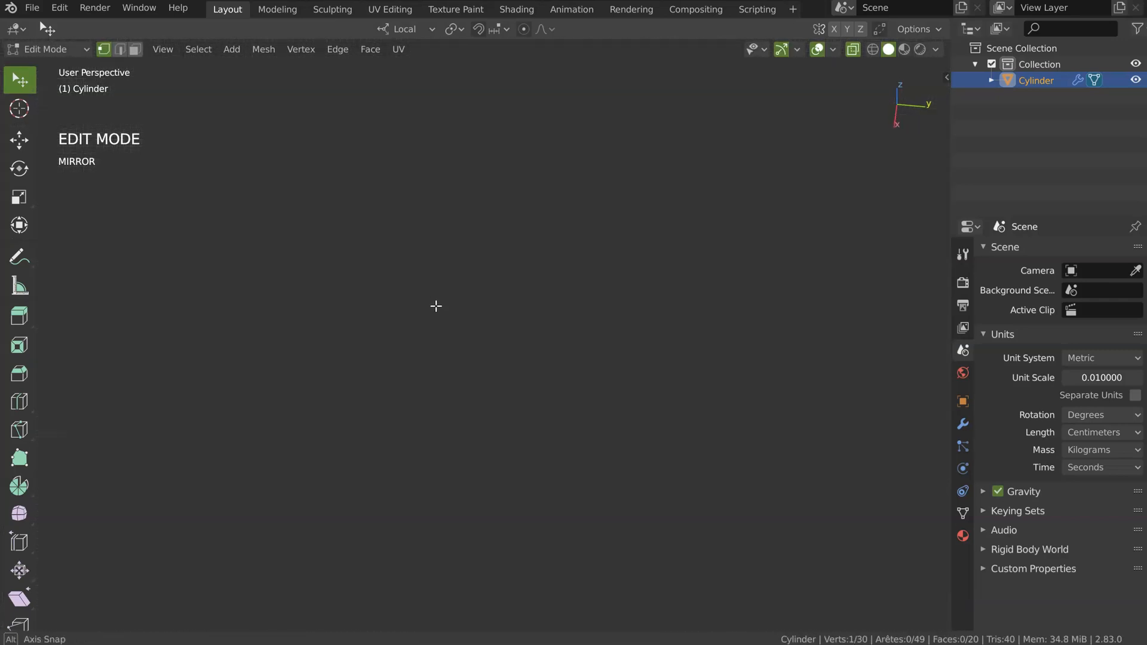
pyautogui.scroll(-4, 520, 268)
pyautogui.moveTo(555, 281); pyautogui.dragTo(427, 247, button='middle')
pyautogui.scroll(4, 494, 260)
pyautogui.press('KP_Decimal')
pyautogui.scroll(-4, 424, 251)
pyautogui.hotkey('alt', 'z')
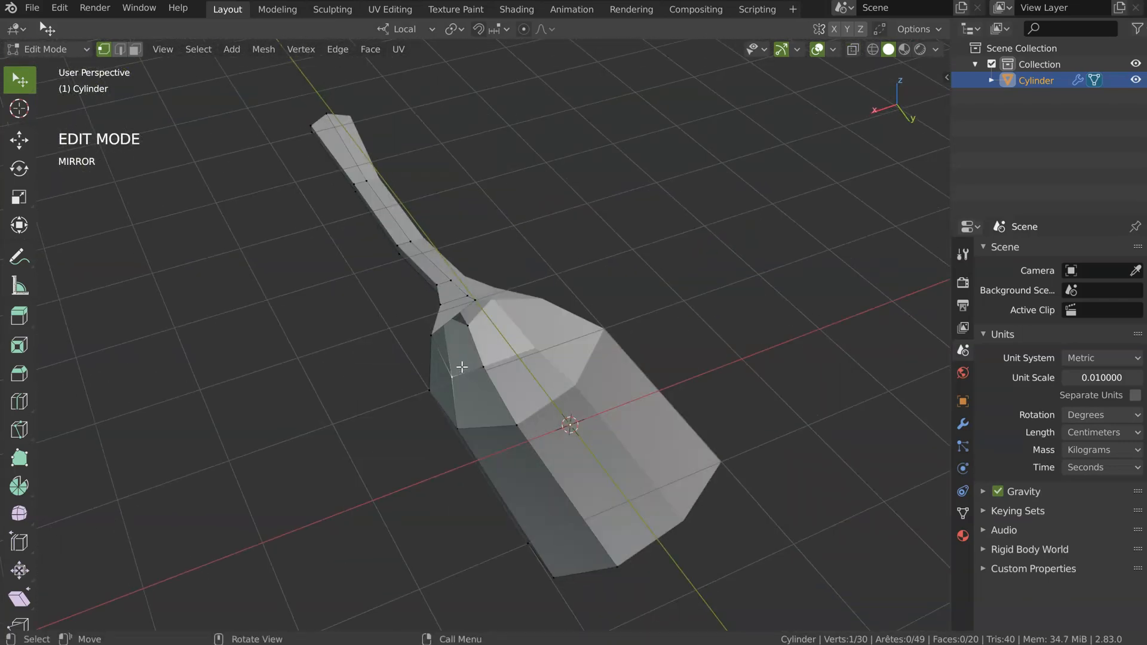
pyautogui.moveTo(497, 343); pyautogui.dragTo(484, 321, button='middle')
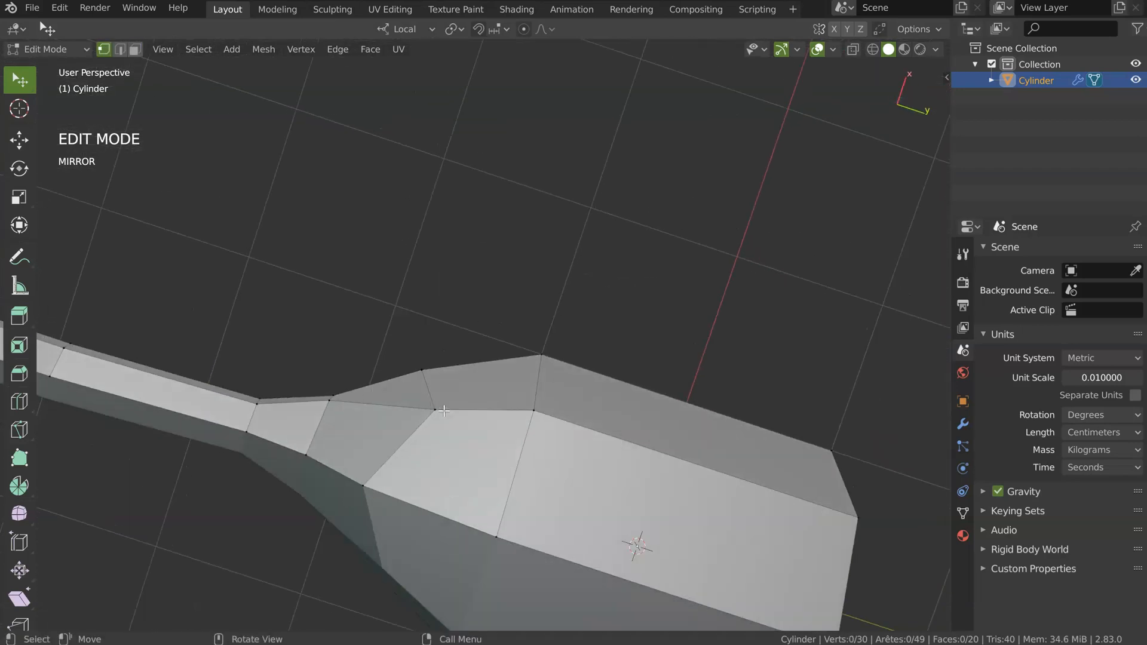
pyautogui.press('ctrl+KP_7')
pyautogui.scroll(13, 597, 267)
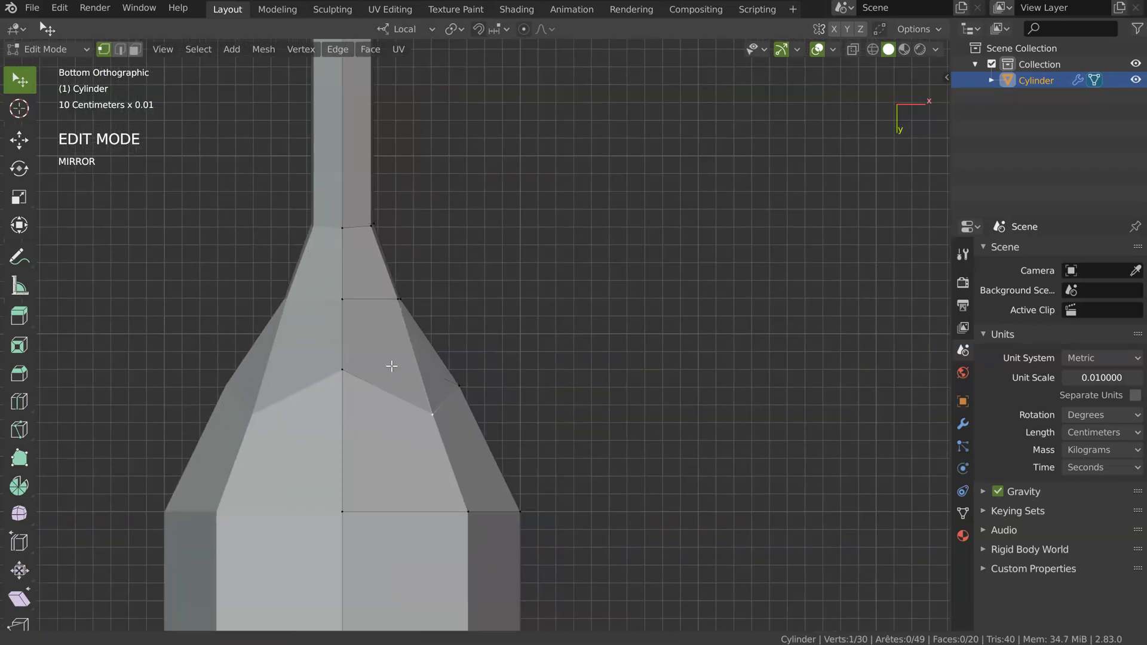
pyautogui.press('g')
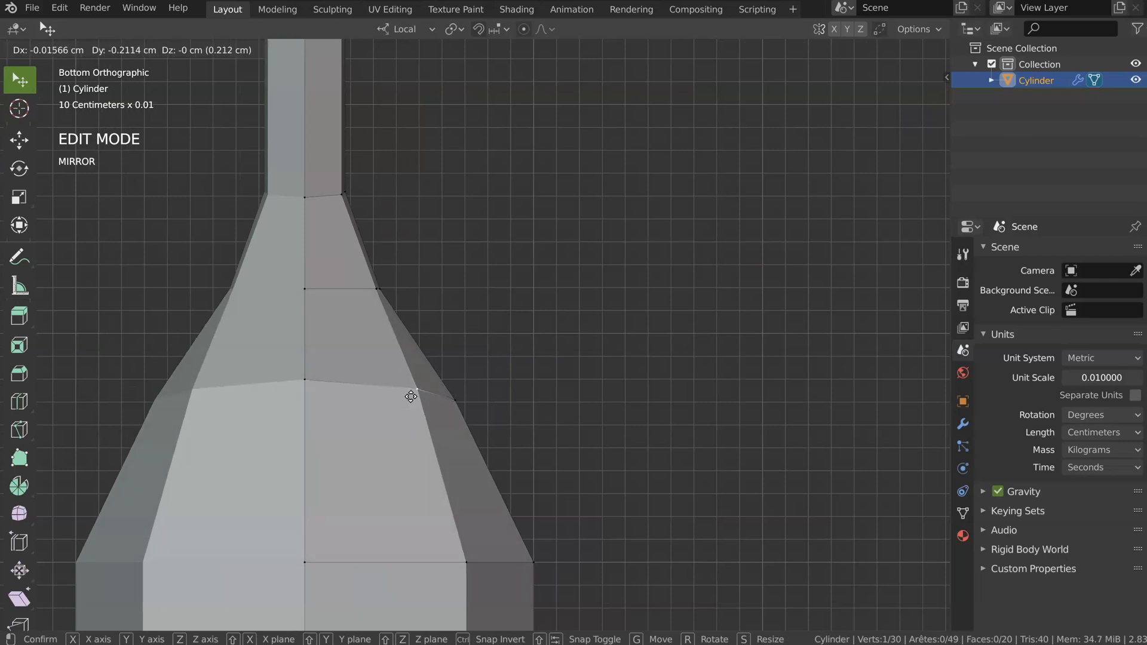
pyautogui.click(411, 396)
# - In Object Mode, try a Solidify modifier with offset -0.999 and thickness 0.106 on the part, and remove it again
pyautogui.scroll(-4, 478, 366)
pyautogui.moveTo(499, 358); pyautogui.dragTo(359, 350, button='middle')
pyautogui.press('Tab')
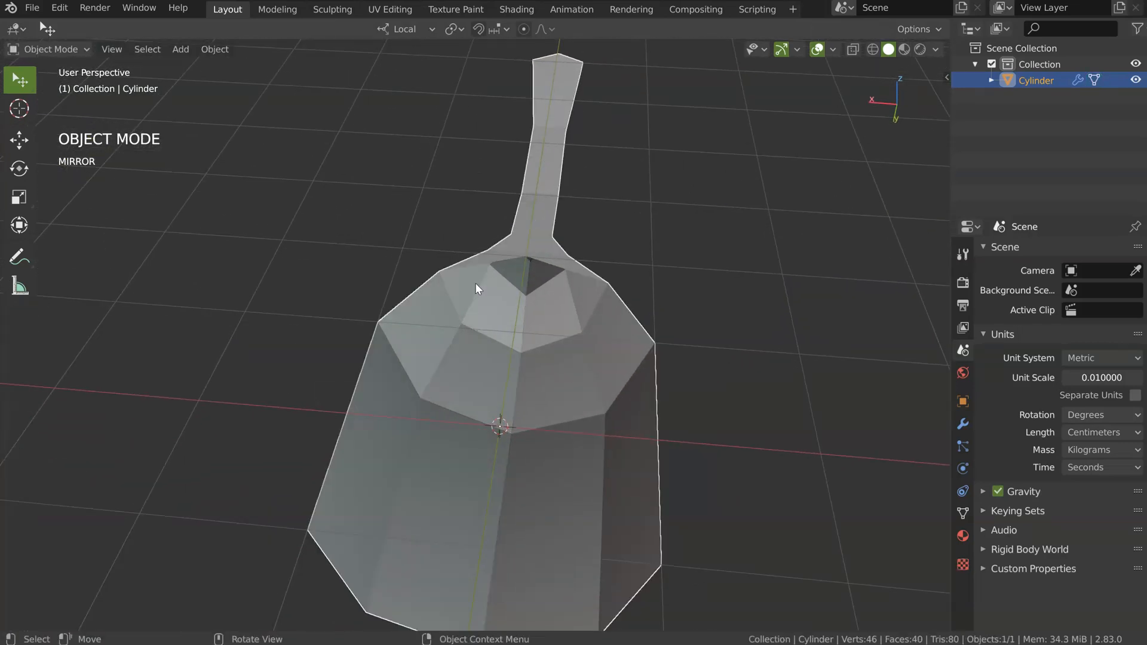
pyautogui.press('space')
pyautogui.click(406, 321)
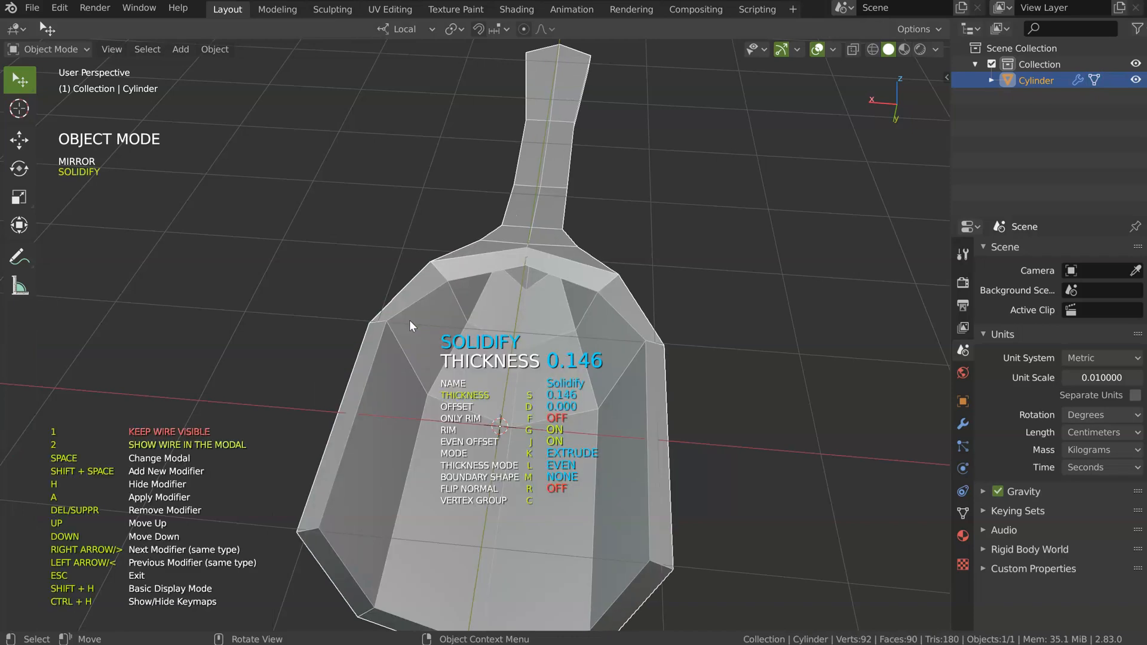
pyautogui.press('d')
pyautogui.press('s')
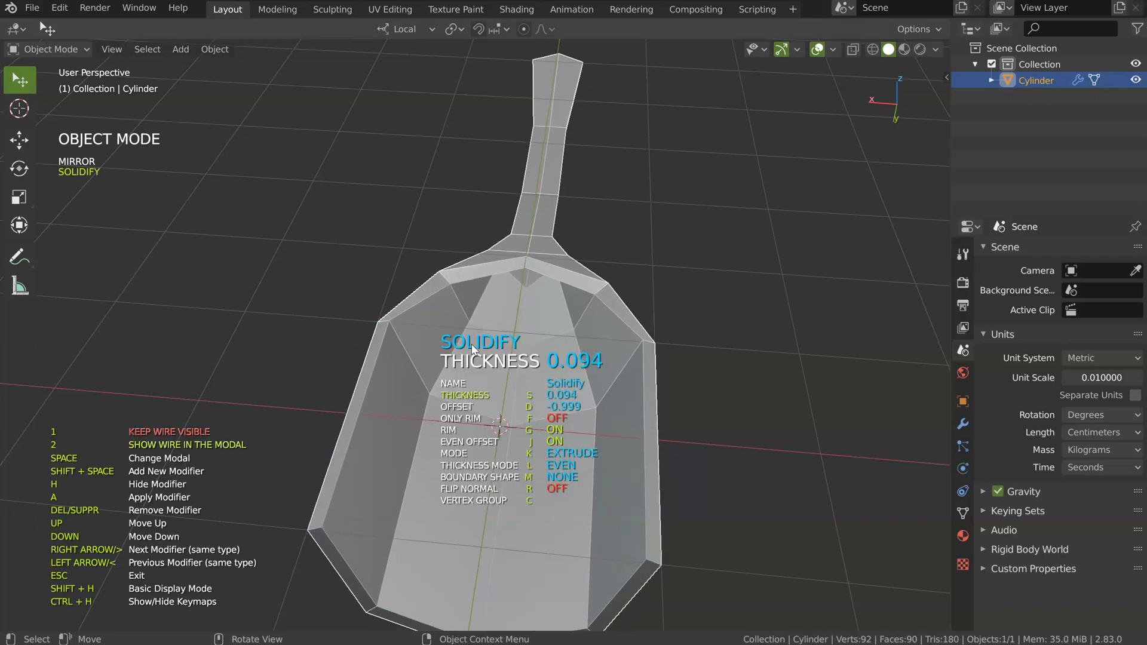
pyautogui.moveTo(472, 344); pyautogui.dragTo(471, 343, button='middle')
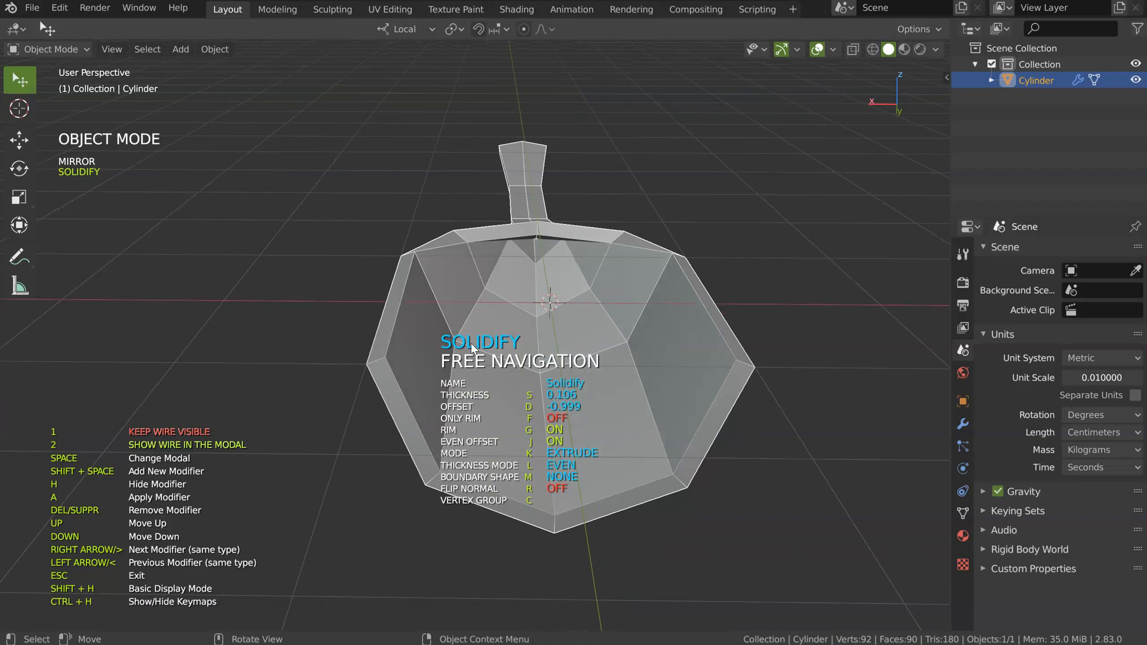
pyautogui.moveTo(529, 313)
pyautogui.mouseDown(button='middle')
pyautogui.moveTo(500, 303)
pyautogui.moveTo(508, 319)
pyautogui.mouseUp(button='middle')
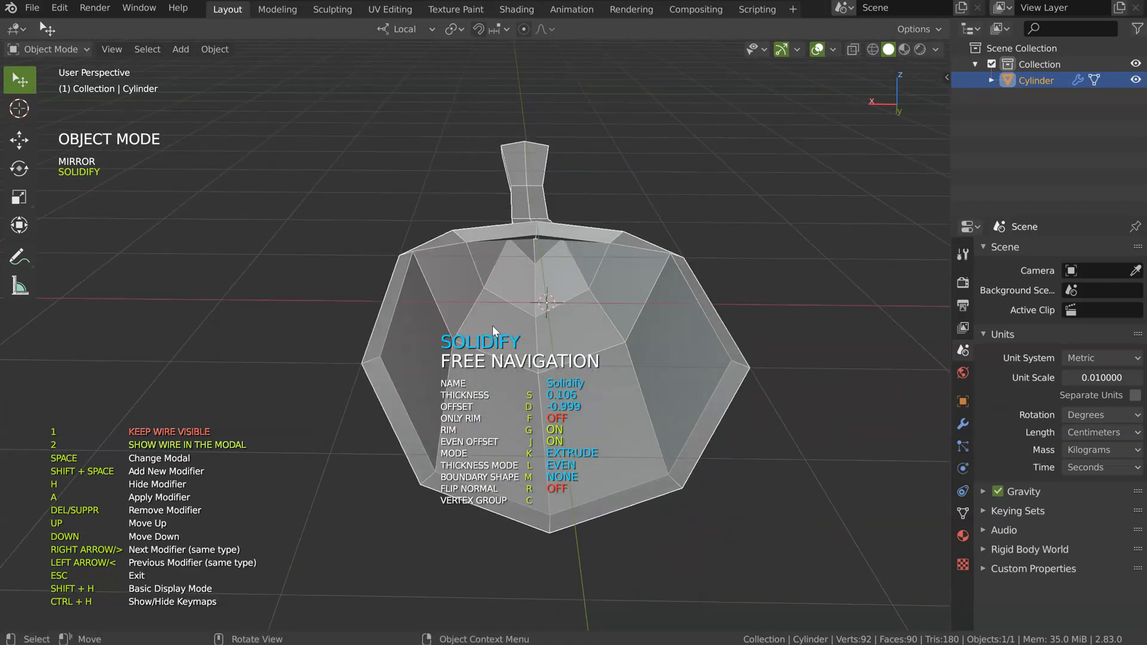
pyautogui.press('Delete')
pyautogui.press('Escape')
# - Duplicate four of the bowl's faces on the modelled half in place and shrink the copies inward about 0.09 cm
pyautogui.moveTo(425, 328); pyautogui.dragTo(426, 320, button='middle')
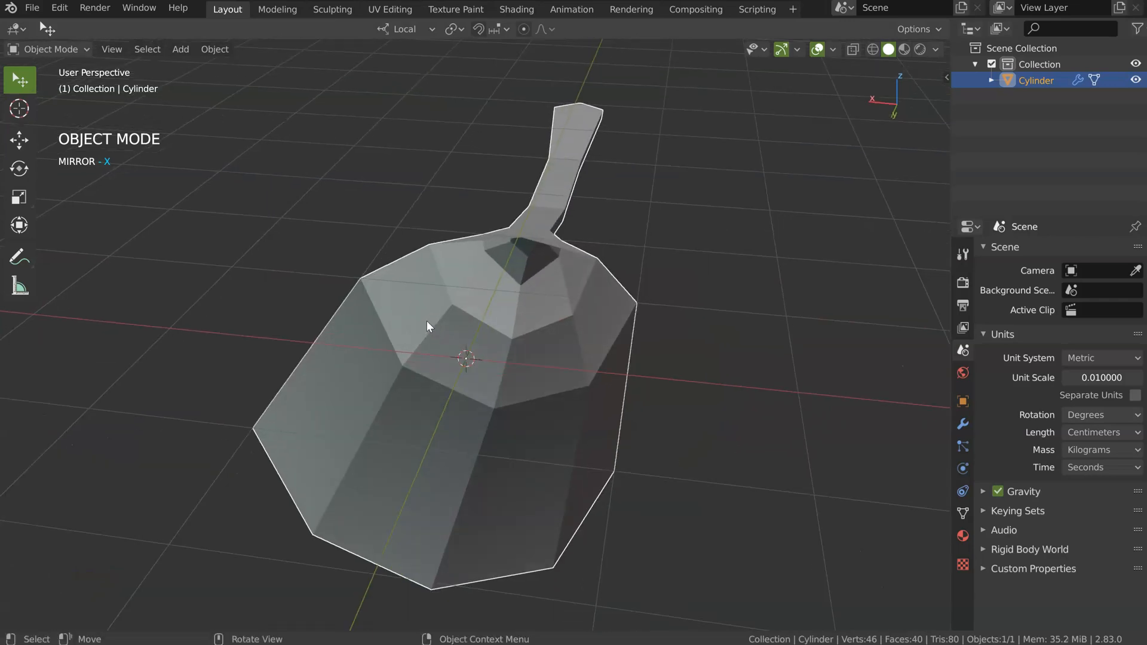
pyautogui.press('Tab')
pyautogui.click(456, 257)
pyautogui.click(412, 279)
pyautogui.keyDown('shift'); pyautogui.click(350, 355); pyautogui.keyUp('shift')
pyautogui.keyDown('shift'); pyautogui.click(369, 443); pyautogui.keyUp('shift')
pyautogui.keyDown('shift'); pyautogui.click(449, 347); pyautogui.keyUp('shift')
pyautogui.moveTo(438, 347); pyautogui.dragTo(504, 367, button='middle')
pyautogui.hotkey('shift', 'd')
pyautogui.rightClick(418, 341)
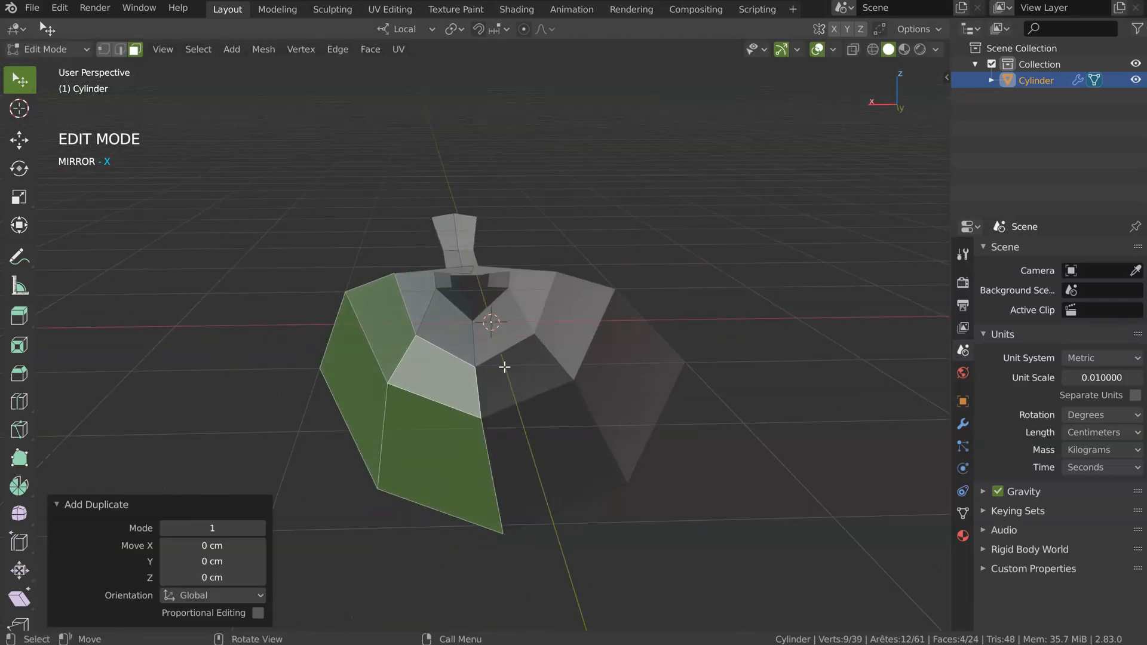
pyautogui.hotkey('alt', 's')
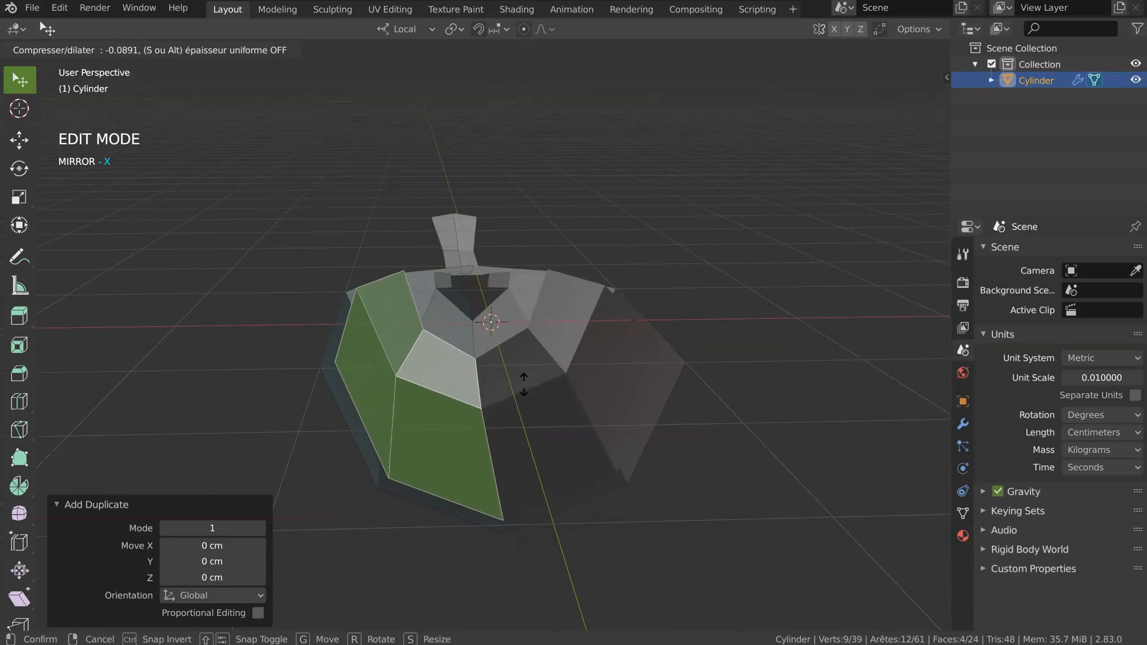
pyautogui.click(514, 385)
# - Fill rim faces between the inner and outer shells along the open edge of the bowl
pyautogui.moveTo(403, 351); pyautogui.dragTo(392, 393, button='middle')
pyautogui.click(539, 340)
pyautogui.press('Tab')
pyautogui.click(540, 266)
pyautogui.click(540, 304)
pyautogui.press('f')
pyautogui.scroll(-5, 454, 377)
pyautogui.scroll(2, 392, 393)
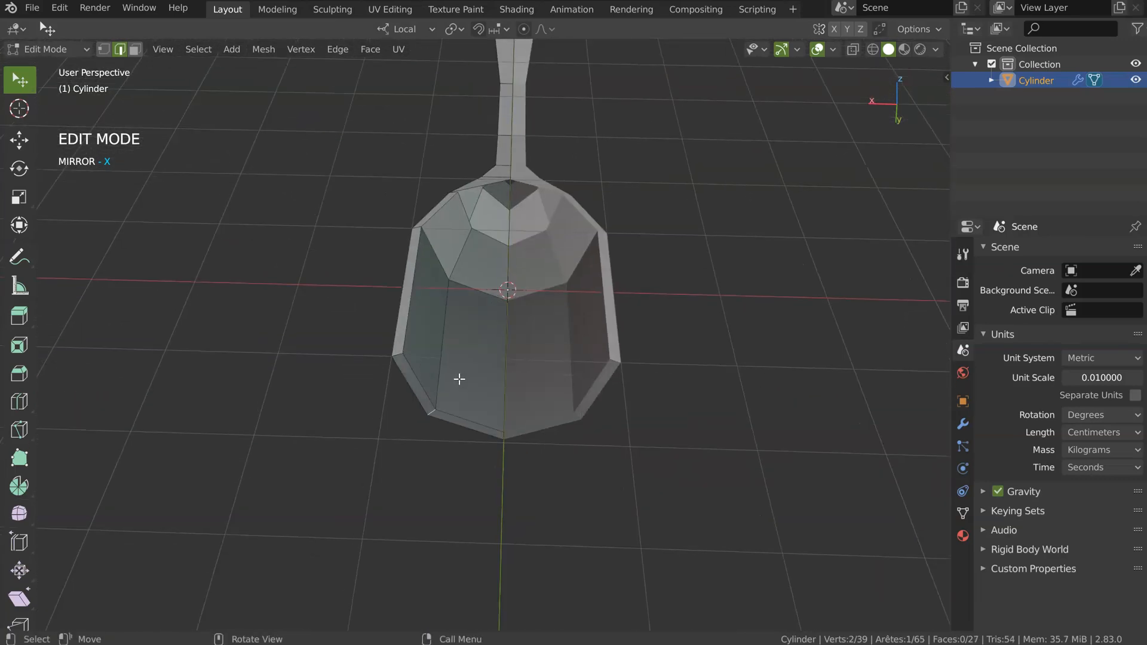
# - In Object Mode, turn on the Face Orientation overlay and view the bowl's interior near the neck
pyautogui.press('Tab')
pyautogui.hotkey('shift', 'q')
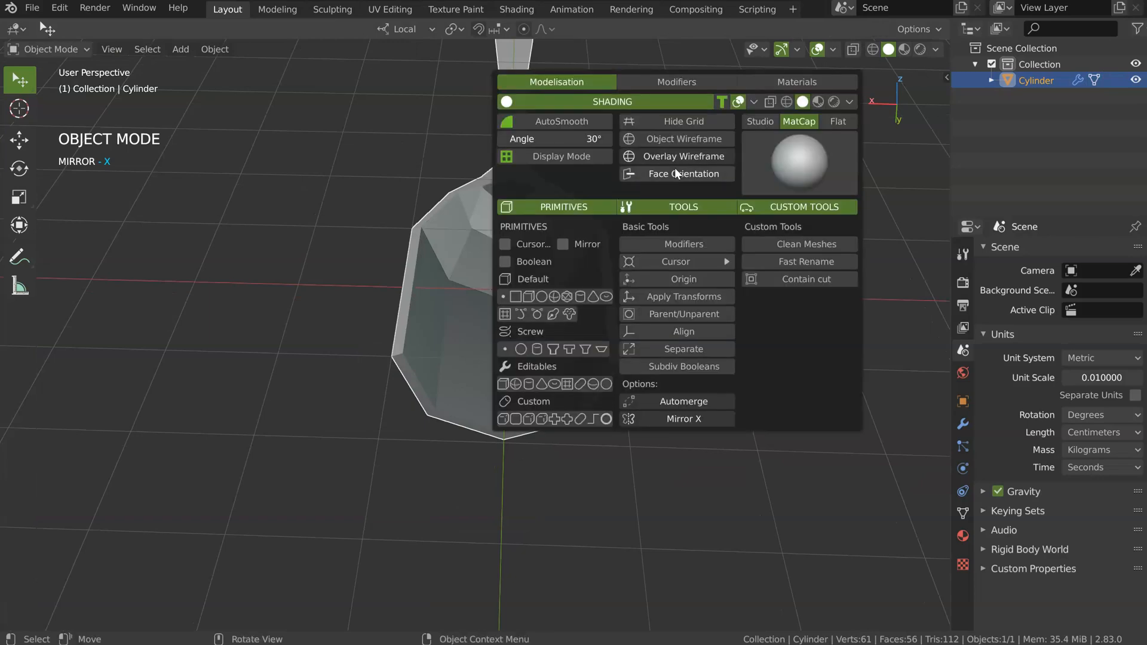
pyautogui.click(666, 173)
pyautogui.moveTo(647, 176); pyautogui.dragTo(559, 247, button='middle')
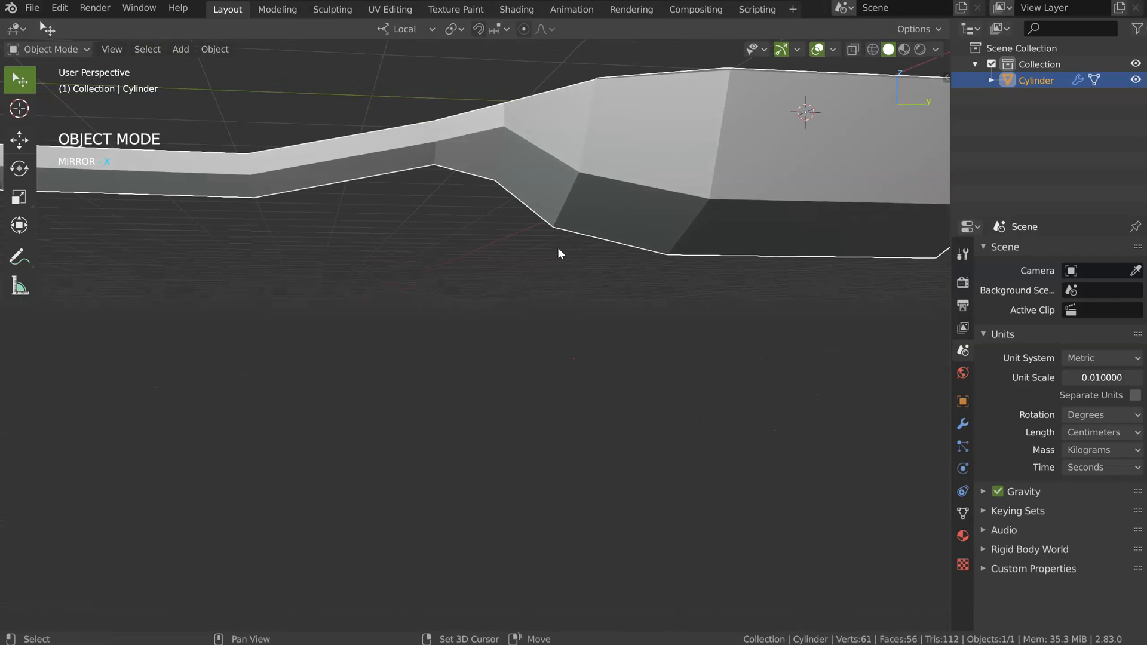
pyautogui.hotkey('shift', 'q')
pyautogui.click(549, 238)
pyautogui.moveTo(746, 239); pyautogui.dragTo(508, 342, button='middle')
pyautogui.scroll(3, 537, 302)
pyautogui.moveTo(439, 256); pyautogui.dragTo(520, 261, button='middle')
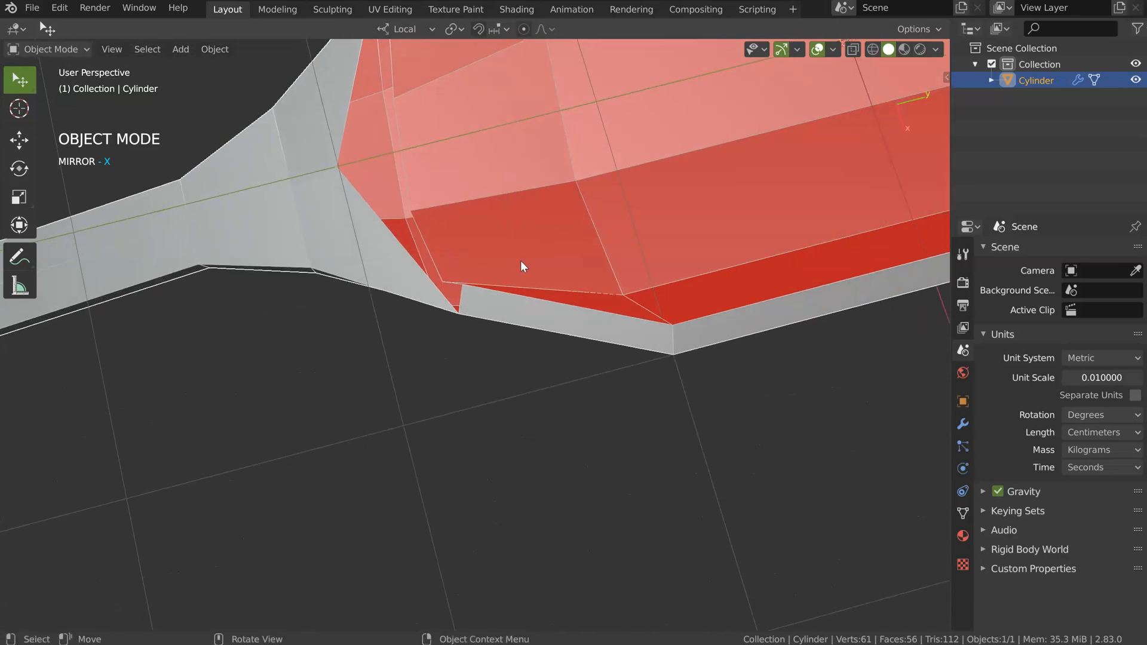
# - In top view, shift the two off-centre vertices of the inner shell's neck-side edge outward and towards the bowl
pyautogui.press('Tab')
pyautogui.press('KP_7')
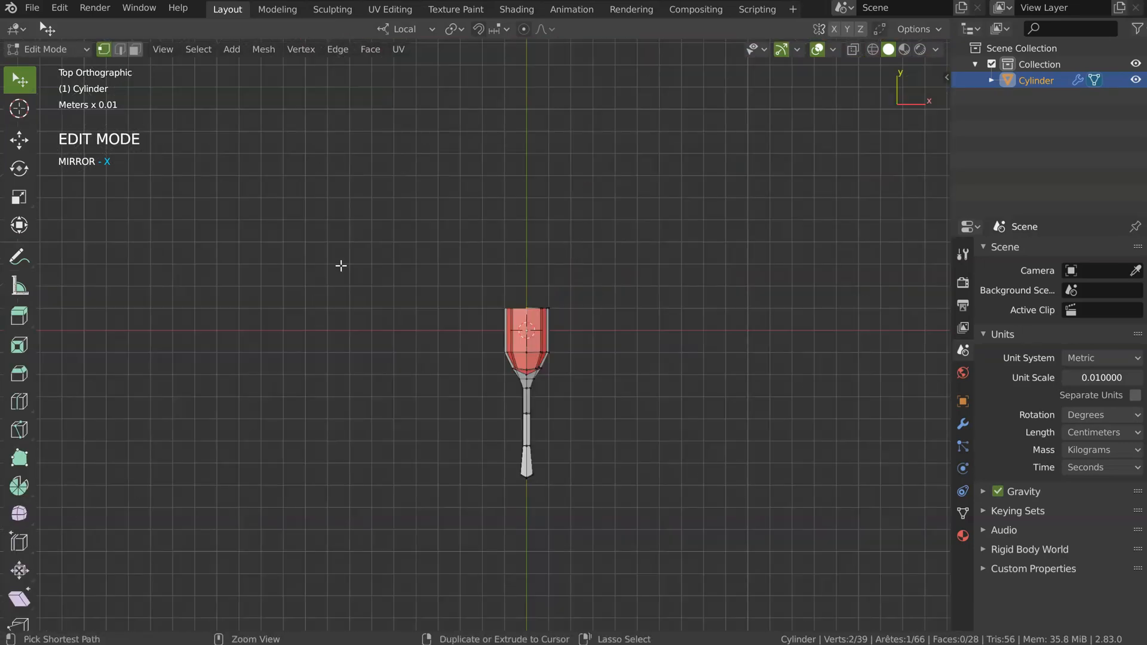
pyautogui.scroll(3, 340, 264)
pyautogui.scroll(2, 704, 361)
pyautogui.scroll(4, 531, 394)
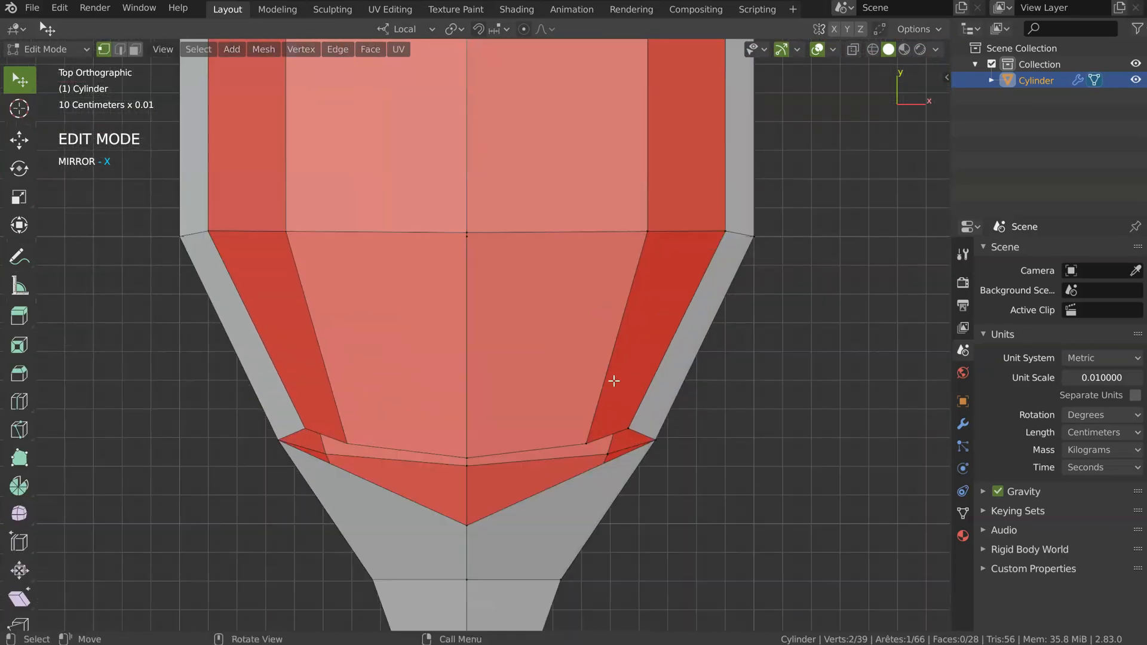
pyautogui.click(615, 420)
pyautogui.press('g')
pyautogui.click(633, 418)
pyautogui.press('g')
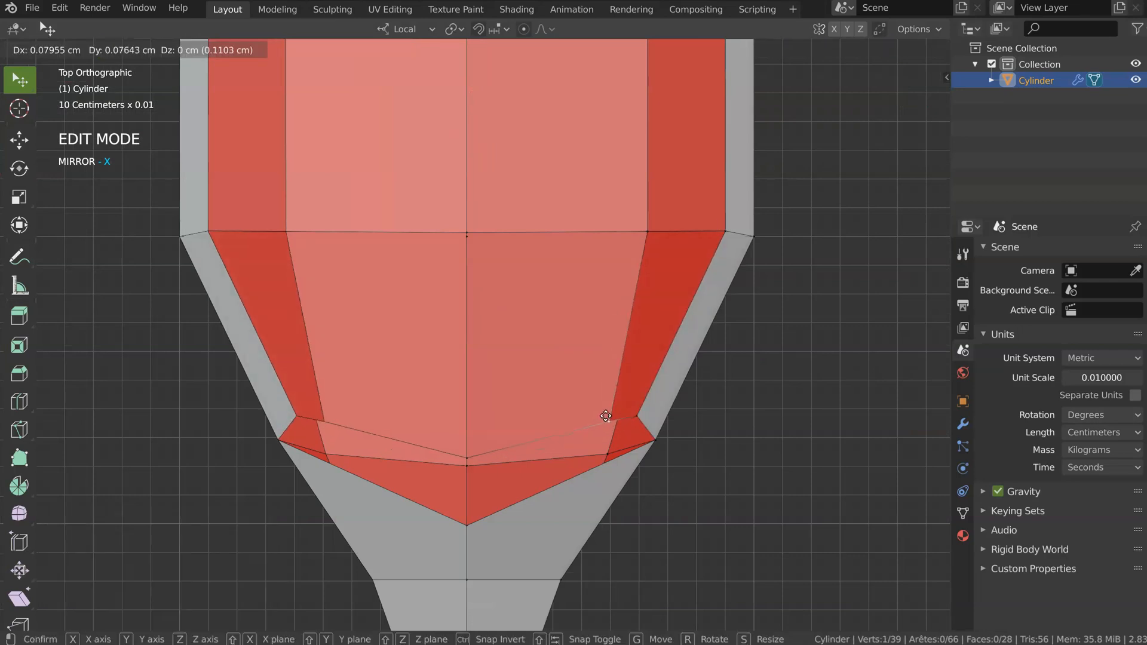
# - Move the centre vertex of the inner shell's neck-side edge about 0.11 cm along Y
pyautogui.click(476, 442)
pyautogui.press('g')
pyautogui.press('y')
pyautogui.click(531, 419)
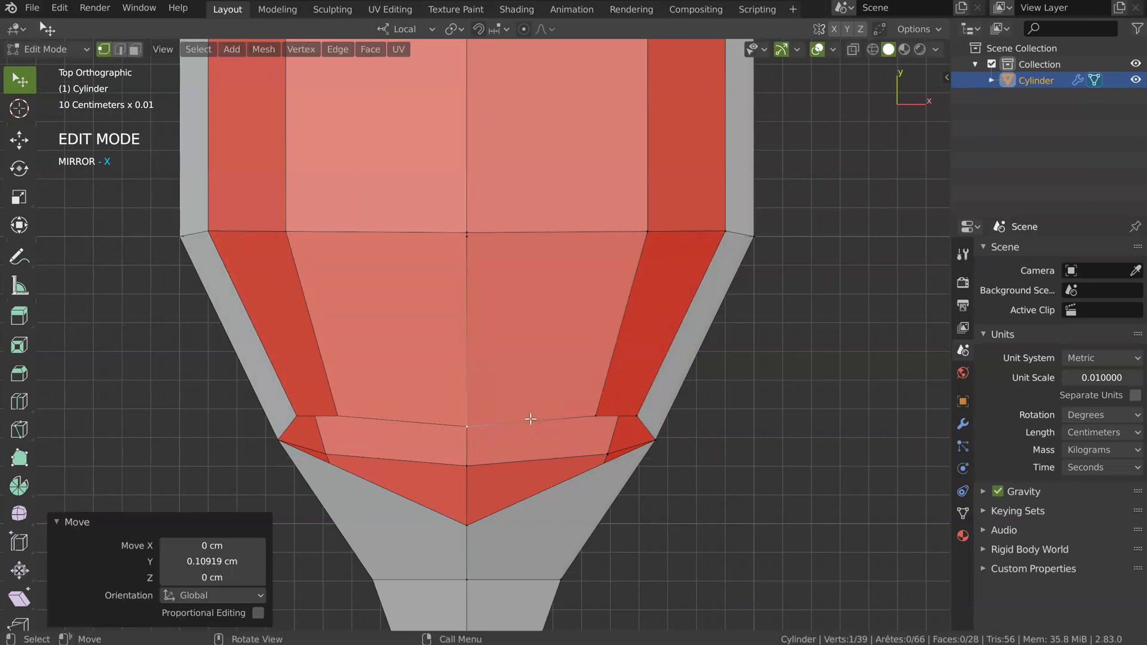
# - Fill a rim face across the neck side up to the centre line, and fill the gap between it and the inner shell
pyautogui.click(650, 447)
pyautogui.press('f')
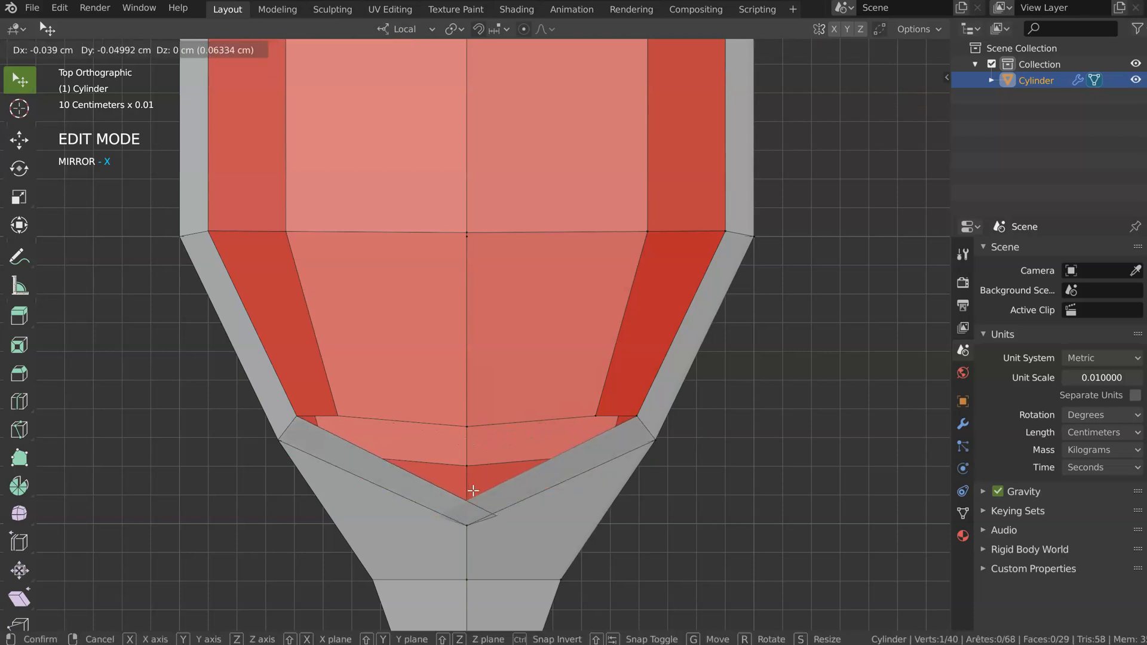
pyautogui.click(541, 465)
pyautogui.click(640, 421)
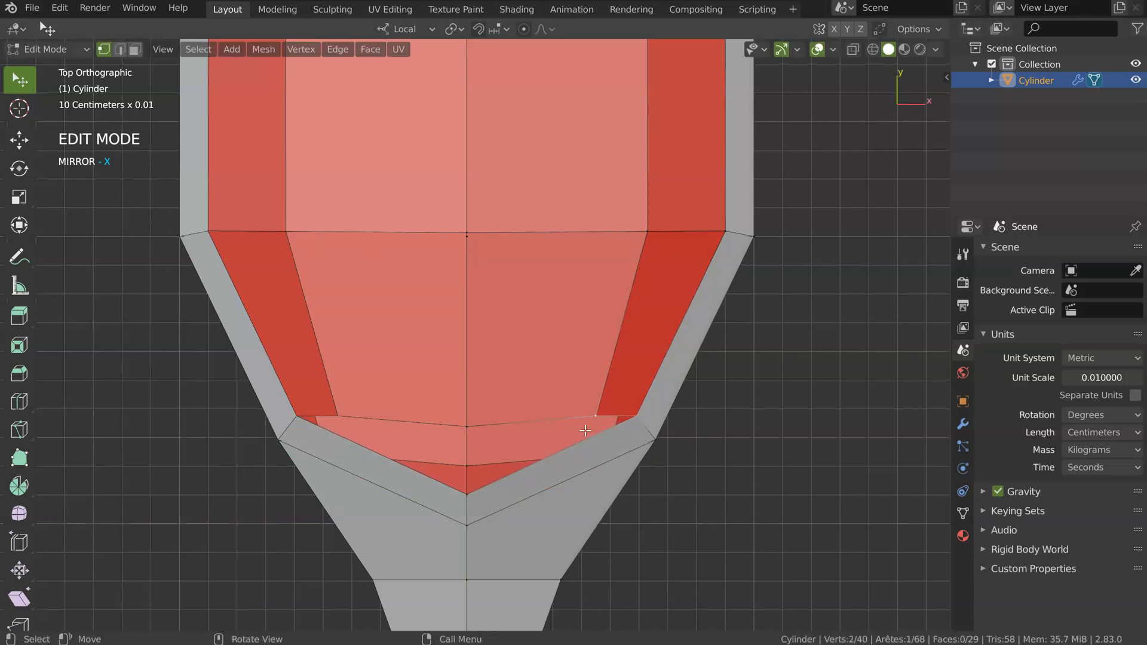
pyautogui.press('f')
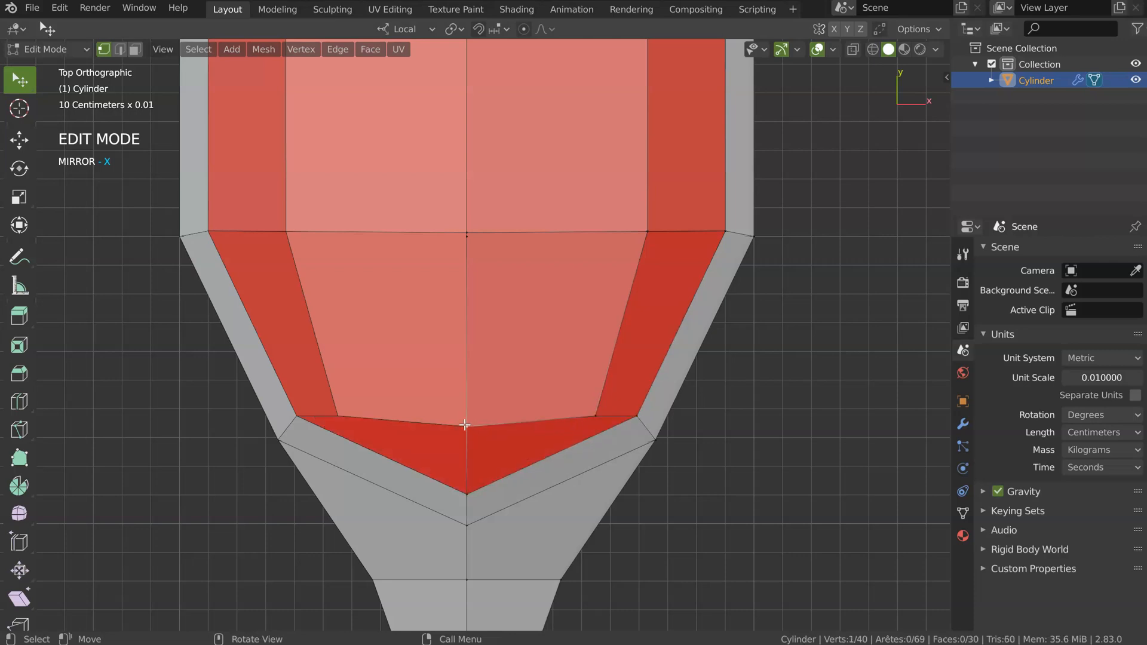
# - Move the inner shell's centre vertex about 0.09 cm along negative Y, towards the neck
pyautogui.press('g')
pyautogui.press('y')
pyautogui.click(474, 457)
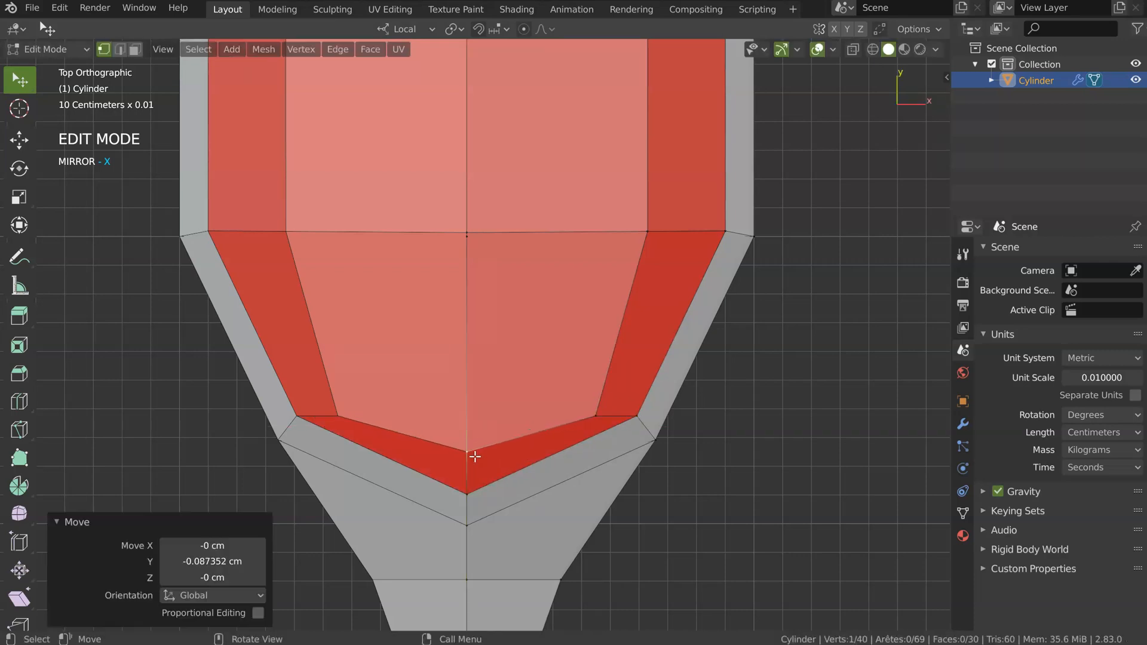
# - Select all faces of the mesh and run the Normals correction on them twice
pyautogui.scroll(-3, 407, 505)
pyautogui.moveTo(407, 506); pyautogui.dragTo(402, 365, button='middle')
pyautogui.press('3')
pyautogui.press('a')
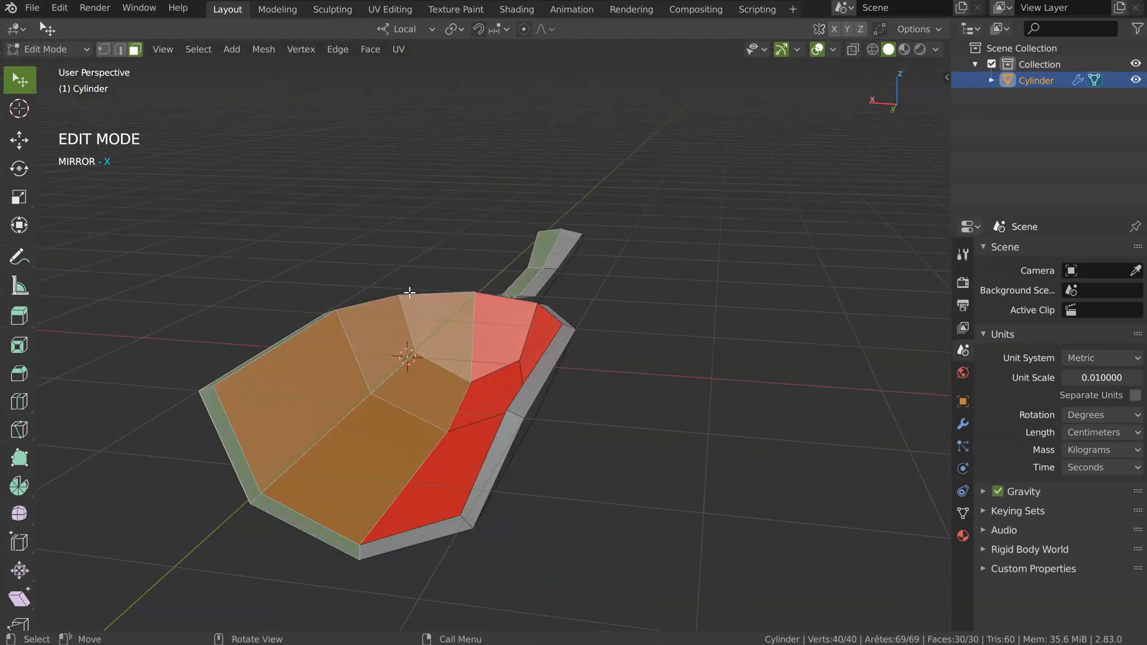
pyautogui.rightClick(435, 375)
pyautogui.click(608, 438)
pyautogui.moveTo(607, 436); pyautogui.dragTo(435, 392, button='middle')
pyautogui.rightClick(541, 391)
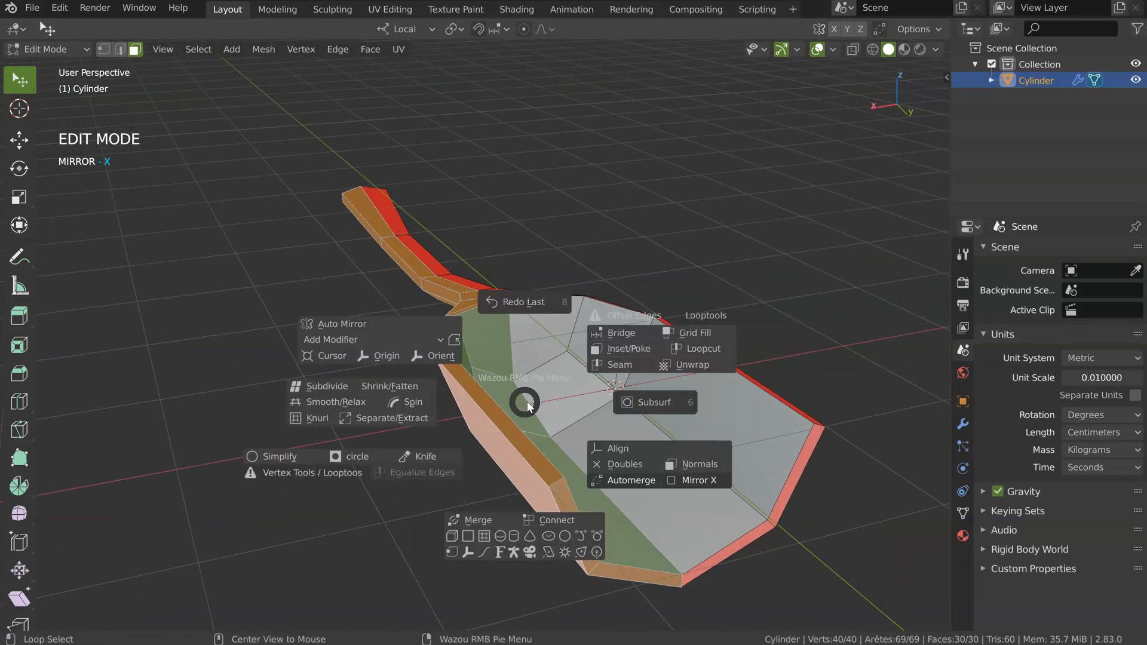
pyautogui.click(700, 457)
# - Lower the centre-line vertex on top of the neck, just behind the bowl's rim, slightly along the Z axis
pyautogui.moveTo(700, 457); pyautogui.dragTo(452, 354, button='middle')
pyautogui.scroll(2, 450, 353)
pyautogui.moveTo(296, 328); pyautogui.dragTo(377, 354, button='middle')
pyautogui.moveTo(739, 254); pyautogui.dragTo(682, 307, button='middle')
pyautogui.scroll(-4, 517, 307)
pyautogui.scroll(6, 456, 307)
pyautogui.scroll(-4, 493, 269)
pyautogui.press('1')
pyautogui.click(606, 268)
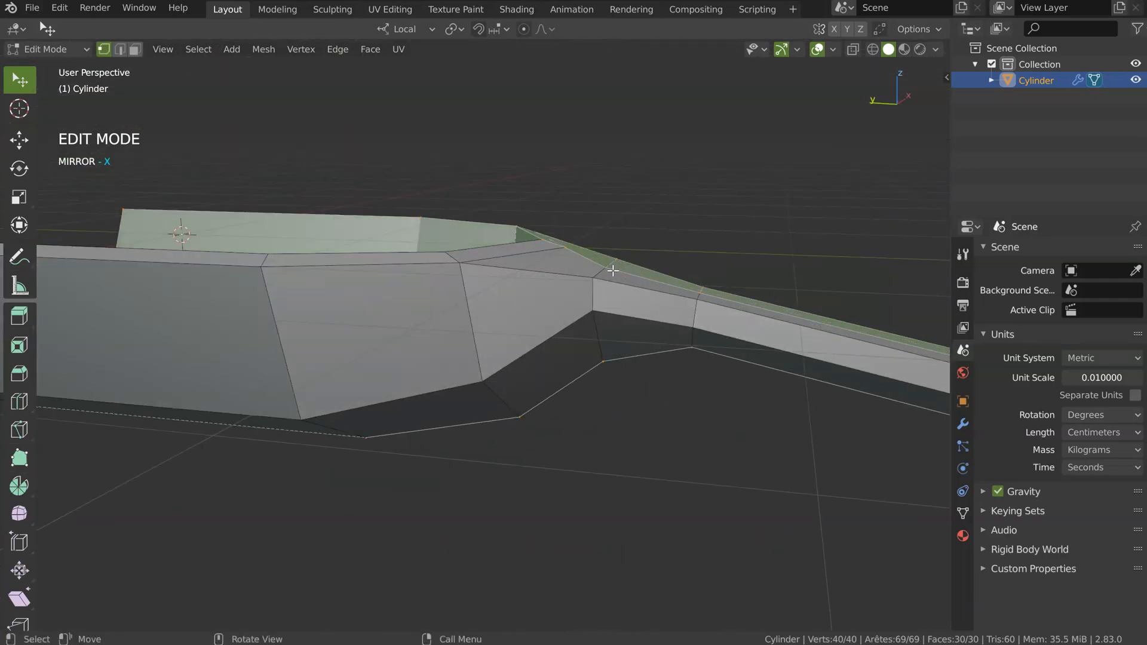
pyautogui.press('g')
pyautogui.press('z')
pyautogui.press('z')
pyautogui.click(632, 280)
# - Adjust the height of the next centre-line vertex, where the neck meets the handle, along the Z axis
pyautogui.click(700, 290)
pyautogui.press('g')
pyautogui.press('z')
pyautogui.press('z')
pyautogui.click(661, 290)
# - Select the bowl's rim edges, excluding the handle edges, and bevel them with a weight-limited Bevel modifier at width 0.027
pyautogui.moveTo(662, 291); pyautogui.dragTo(635, 309, button='middle')
pyautogui.press('2')
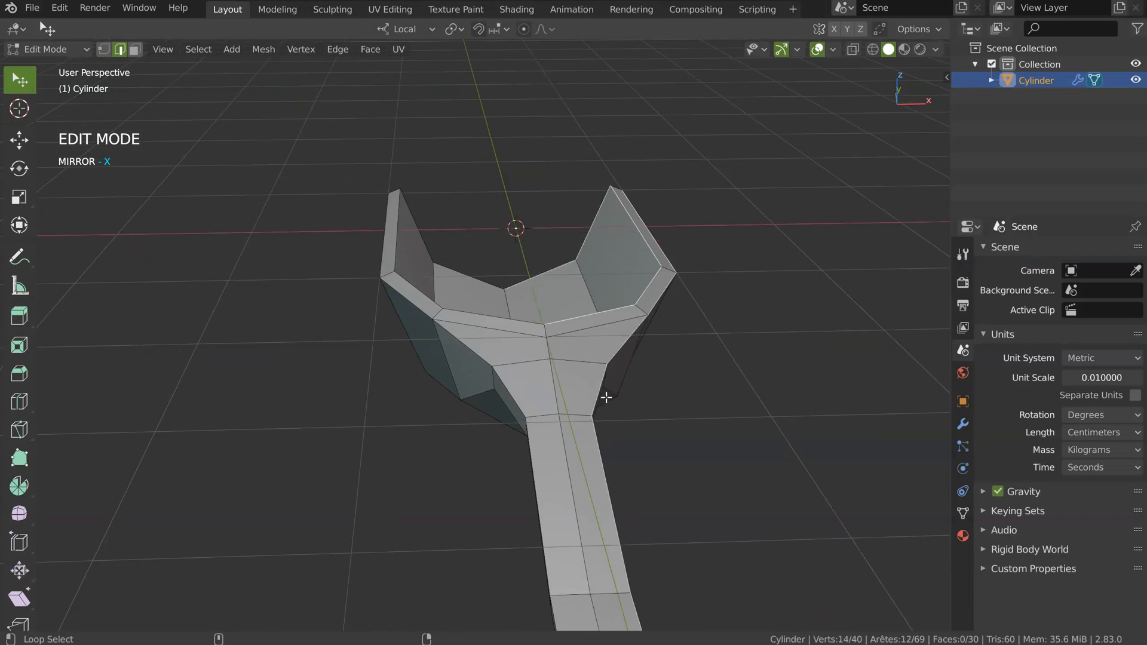
pyautogui.moveTo(564, 392); pyautogui.dragTo(561, 324, button='middle')
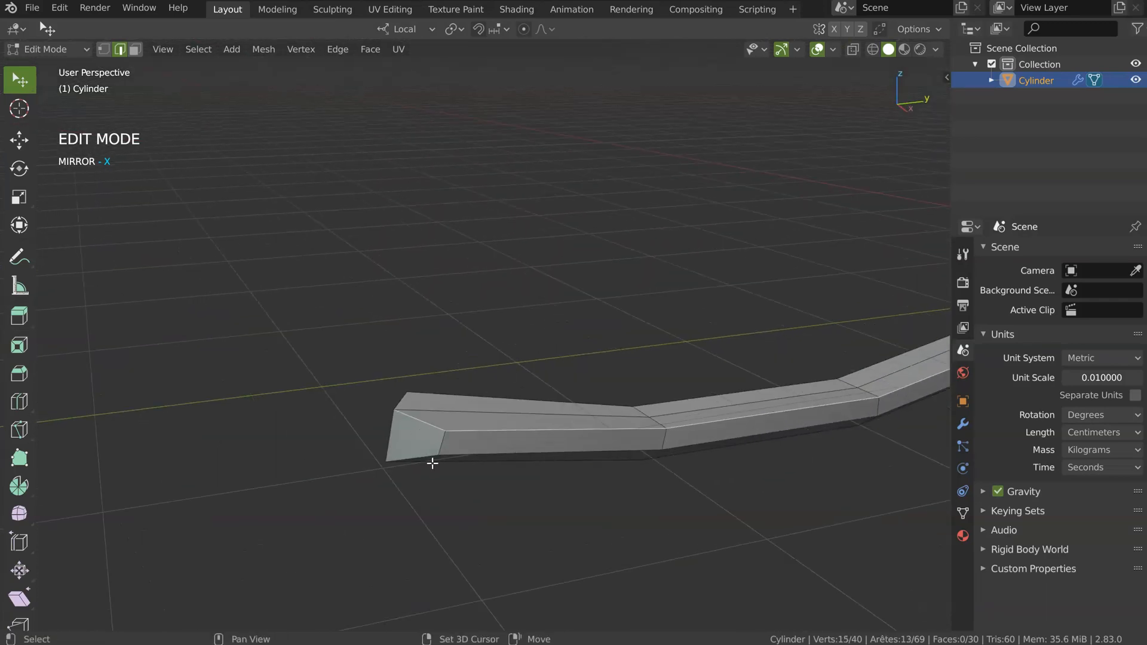
pyautogui.moveTo(421, 457); pyautogui.dragTo(525, 353, button='middle')
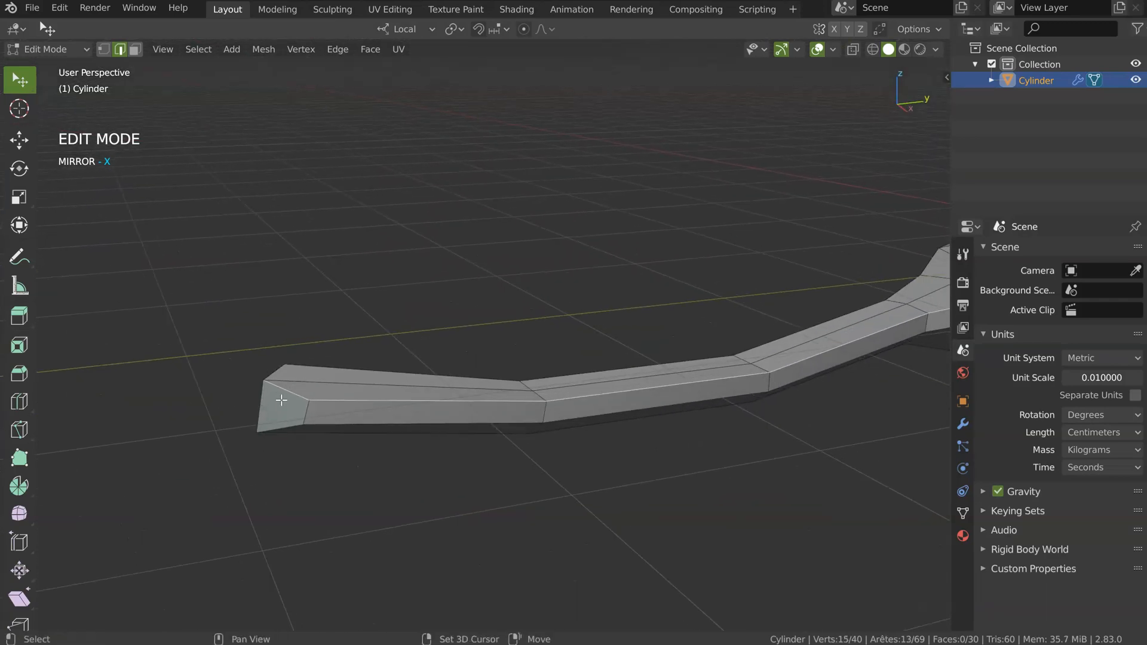
pyautogui.keyDown('shift'); pyautogui.click(630, 396); pyautogui.keyUp('shift')
pyautogui.keyDown('shift'); pyautogui.moveTo(782, 375); pyautogui.dragTo(641, 376, button='middle'); pyautogui.keyUp('shift')
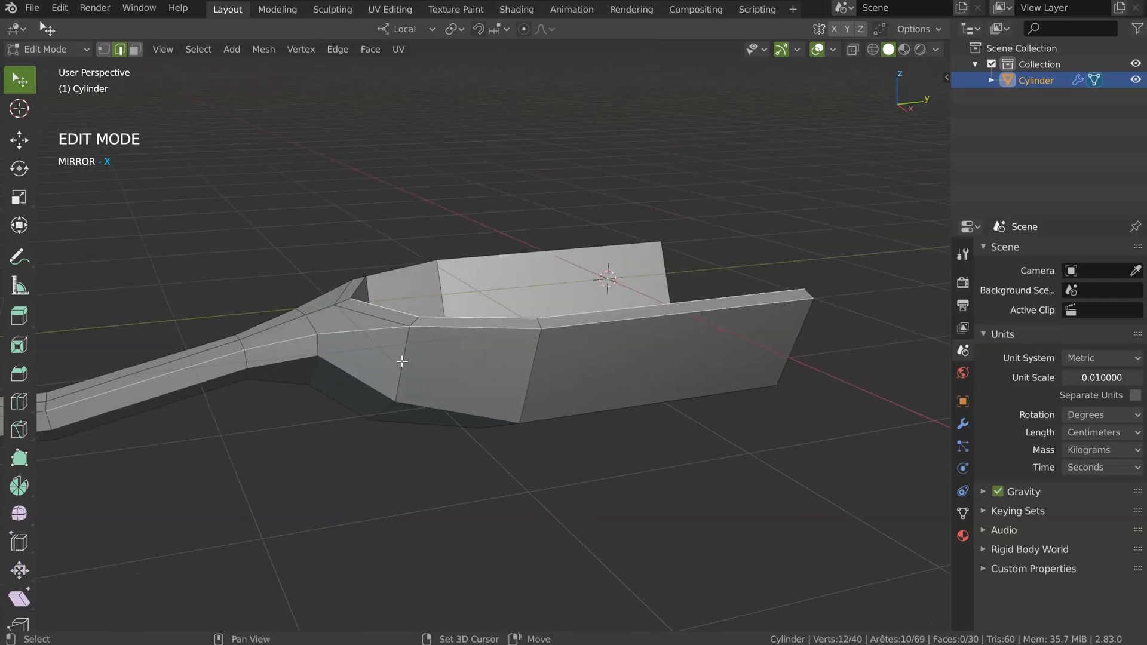
pyautogui.keyDown('shift'); pyautogui.moveTo(402, 361); pyautogui.dragTo(438, 363, button='middle'); pyautogui.keyUp('shift')
pyautogui.moveTo(578, 353); pyautogui.dragTo(550, 396, button='middle')
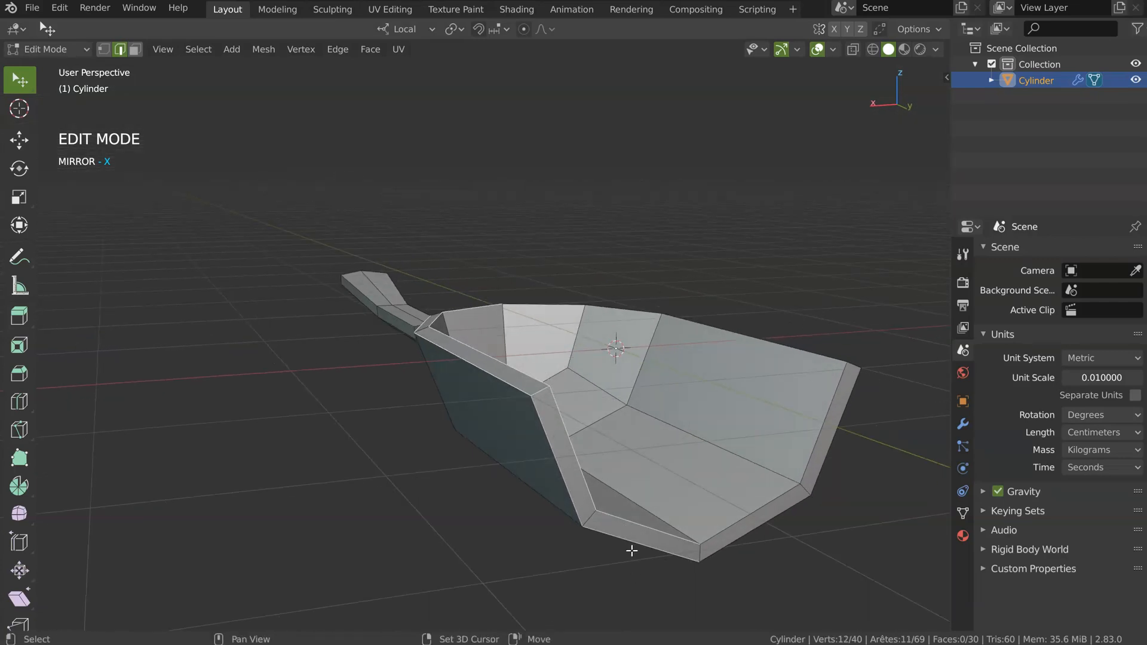
pyautogui.press('space')
pyautogui.click(647, 427)
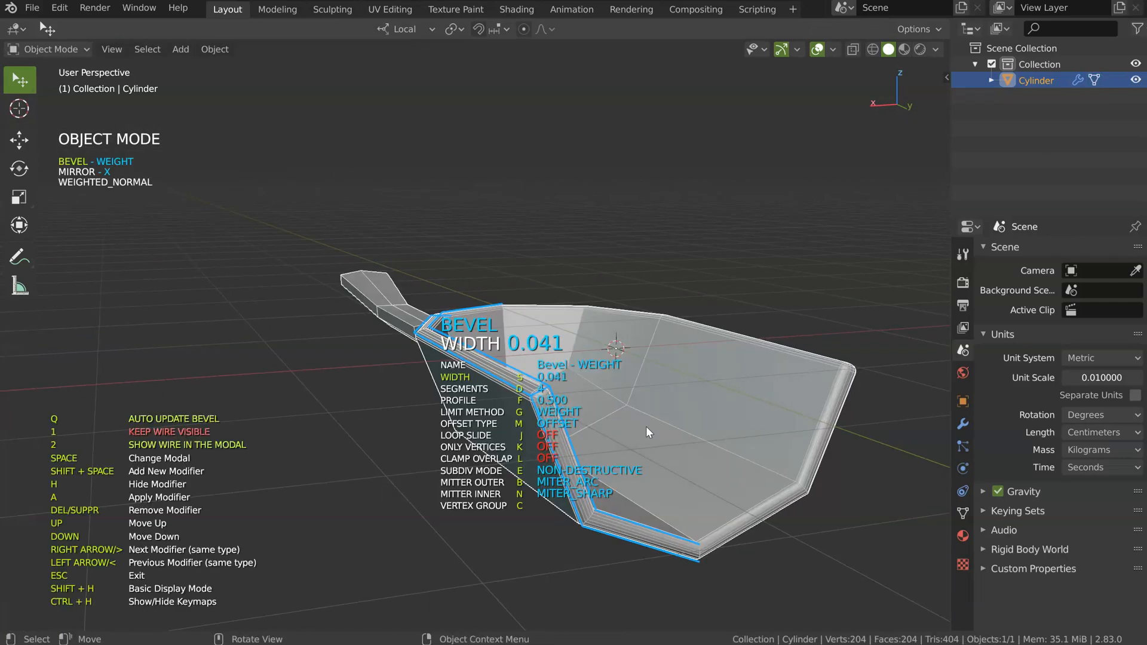
pyautogui.click(640, 426)
# - Set the rim's Bevel modifier to 2 segments with a profile of 0.5 and finish the bevel adjustment
pyautogui.moveTo(585, 418); pyautogui.dragTo(618, 389, button='middle')
pyautogui.scroll(4, 619, 384)
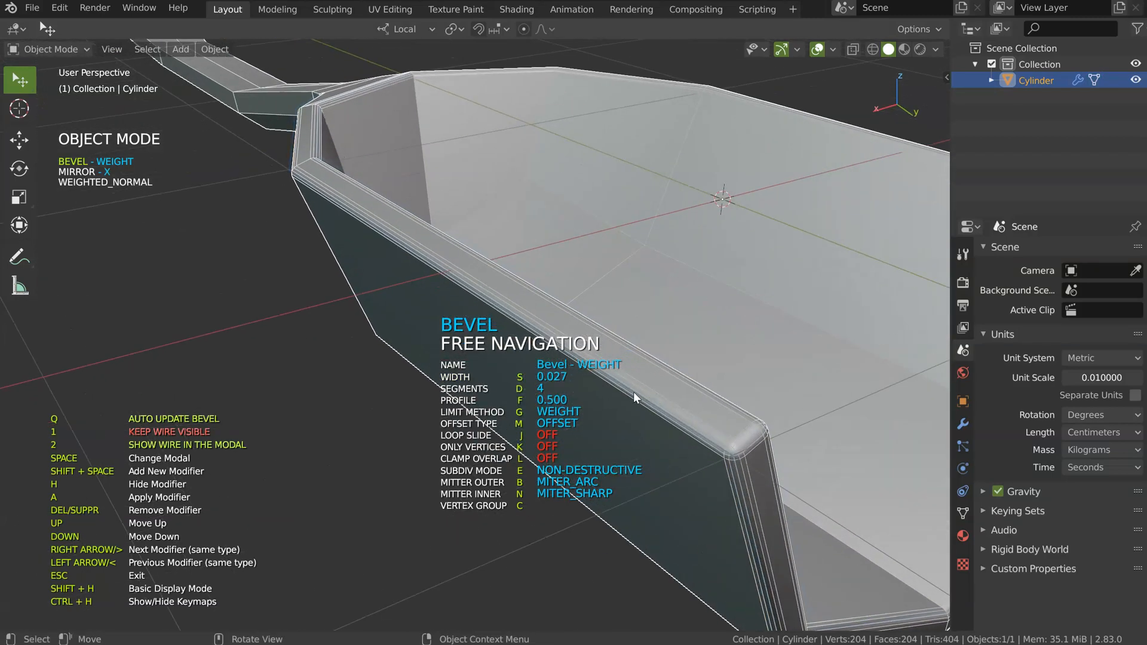
pyautogui.press('d')
pyautogui.click(607, 388)
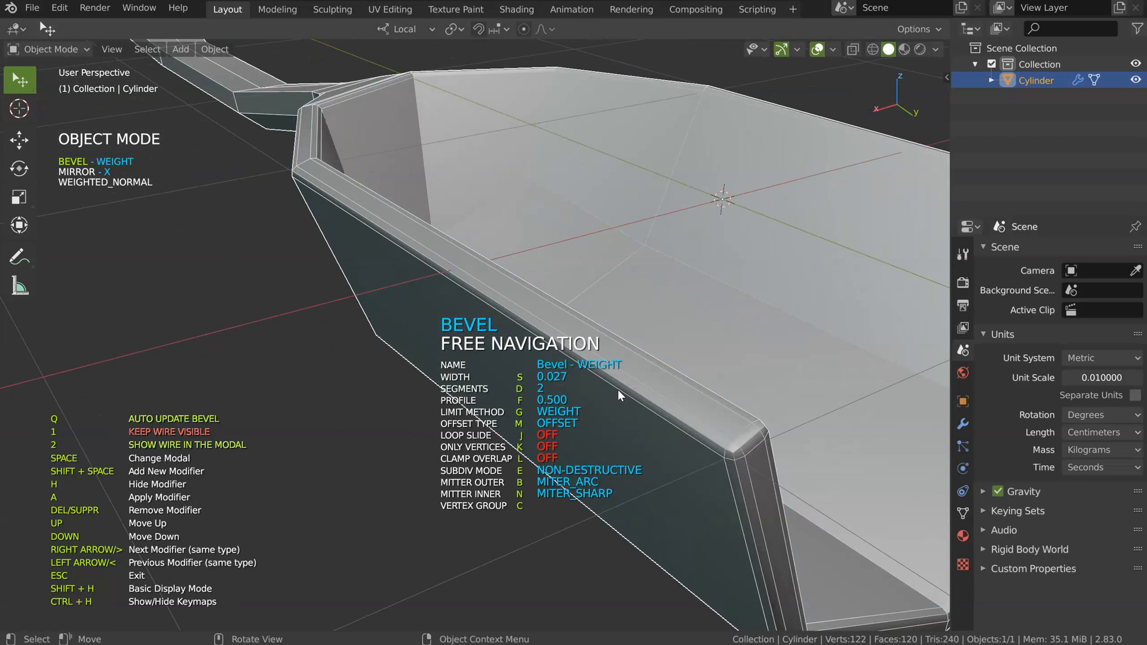
pyautogui.write('f')
pyautogui.write('.5')
pyautogui.press('Return')
pyautogui.press('s')
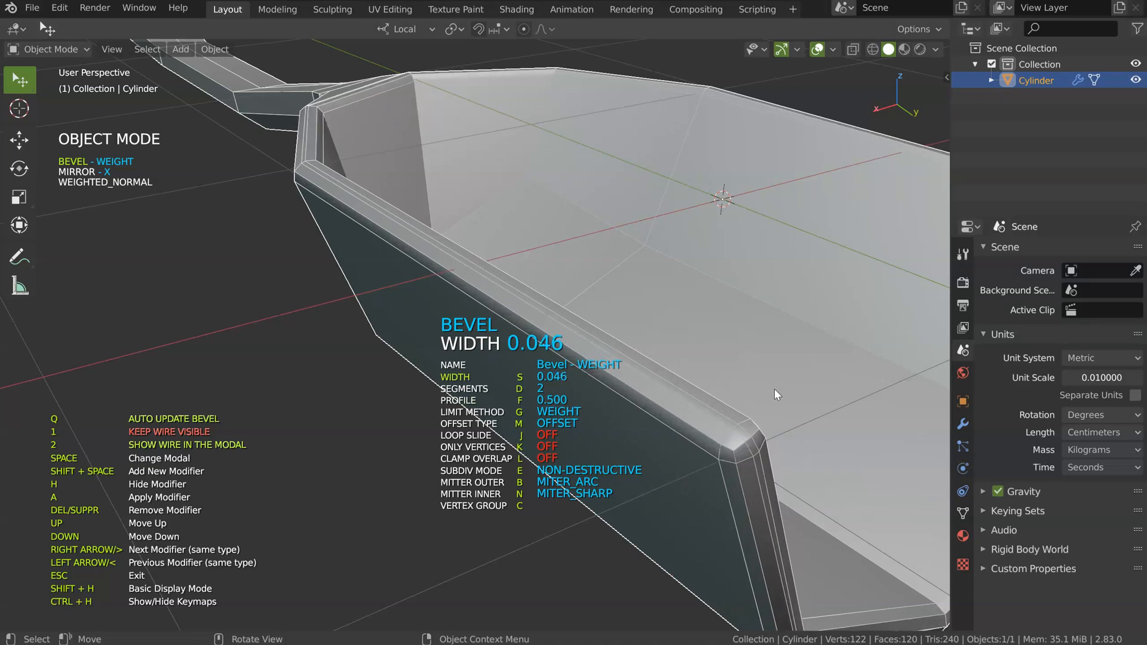
pyautogui.press('space')
pyautogui.press('Escape')
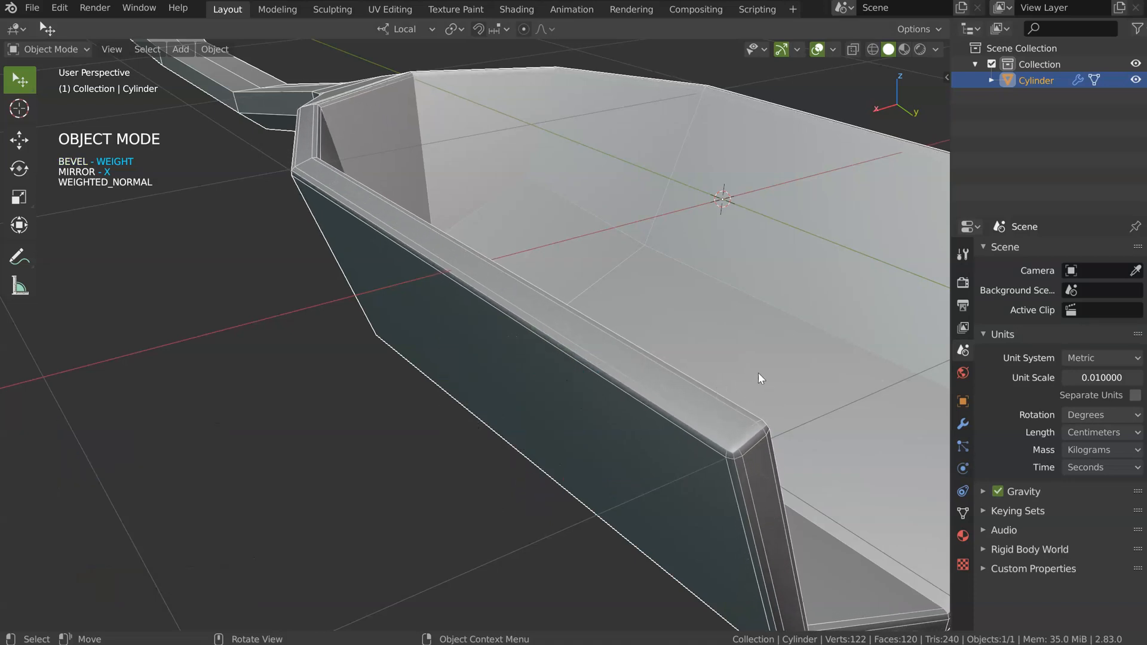
# - Add a Subsurf modifier to the scoop and turn off AutoSmooth
pyautogui.scroll(-8, 758, 373)
pyautogui.rightClick(557, 366)
pyautogui.click(700, 368)
pyautogui.keyDown('ctrl'); pyautogui.moveTo(490, 371); pyautogui.dragTo(522, 238, button='middle'); pyautogui.keyUp('ctrl')
pyautogui.scroll(5, 501, 284)
pyautogui.rightClick(484, 264)
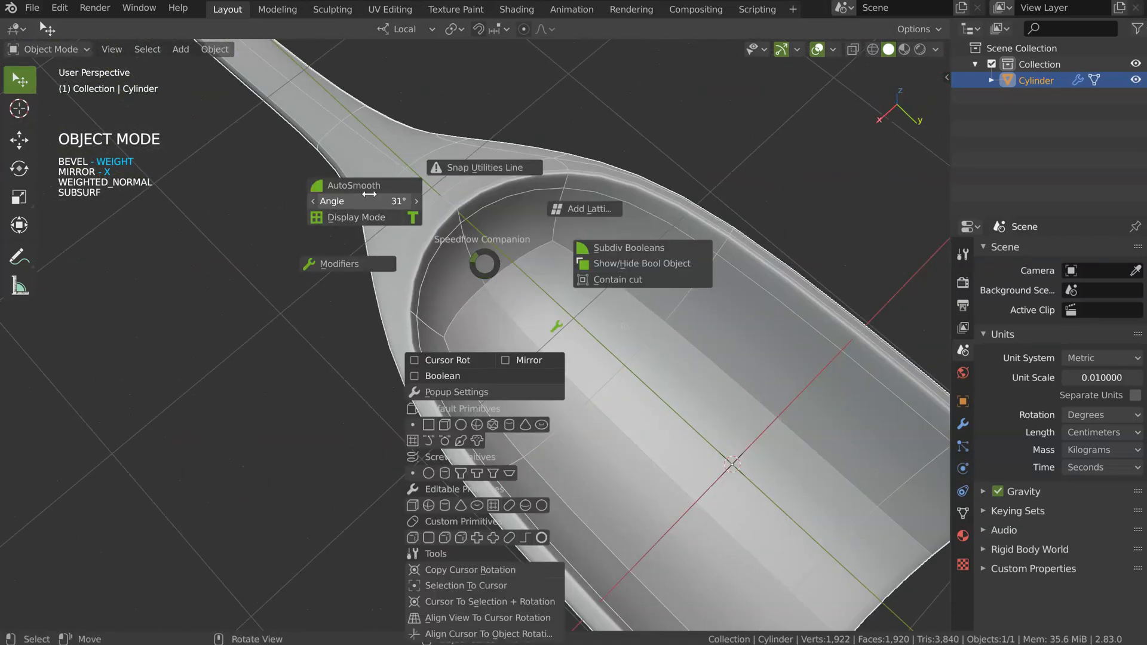
pyautogui.click(368, 185)
pyautogui.rightClick(513, 292)
pyautogui.click(509, 292)
# - Add the upper side edges running from the bowl's rim down the neck and handle to the weighted bevel
pyautogui.moveTo(555, 292); pyautogui.dragTo(646, 258, button='middle')
pyautogui.scroll(6, 645, 259)
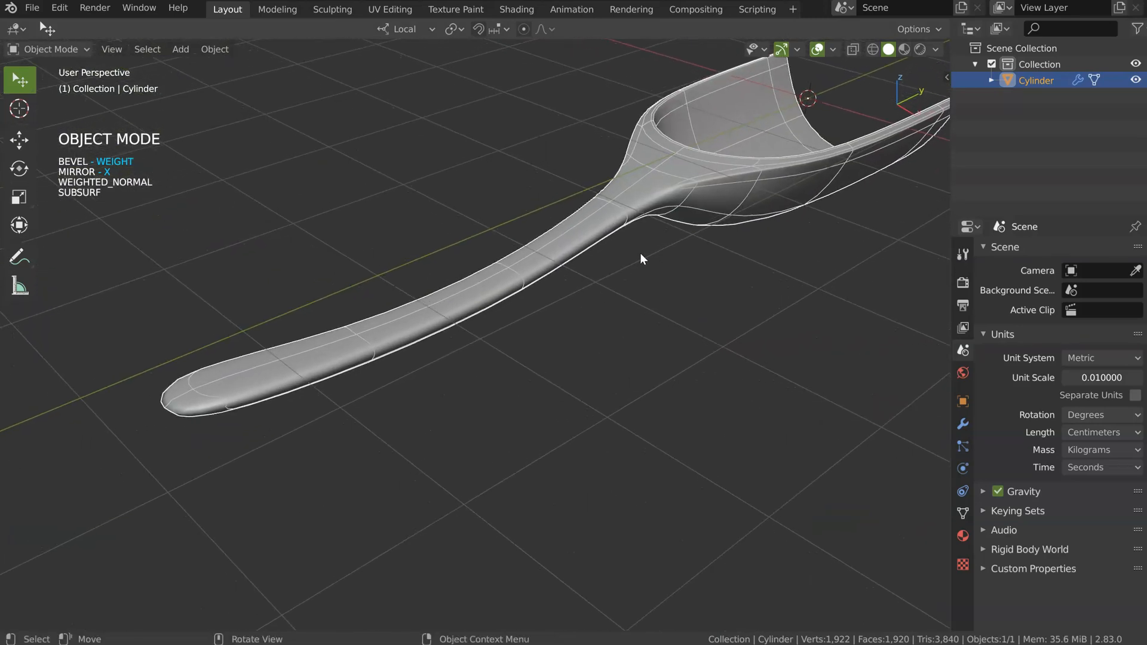
pyautogui.press('Tab')
pyautogui.click(718, 144)
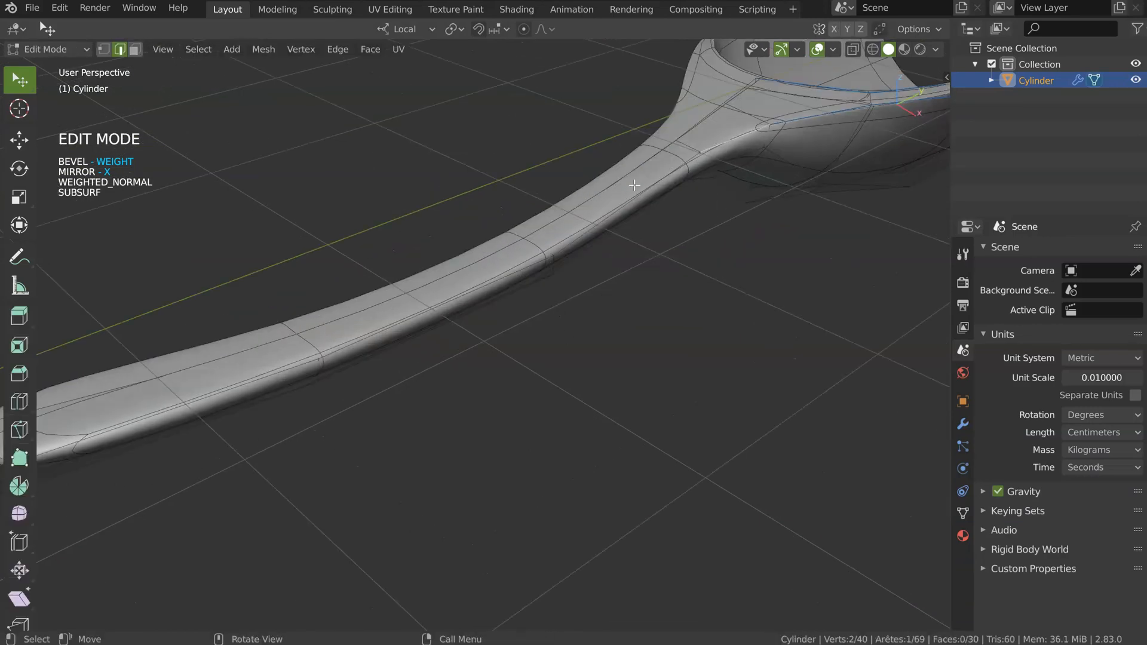
pyautogui.keyDown('alt'); pyautogui.keyDown('shift'); pyautogui.click(570, 233); pyautogui.keyUp('shift'); pyautogui.keyUp('alt')
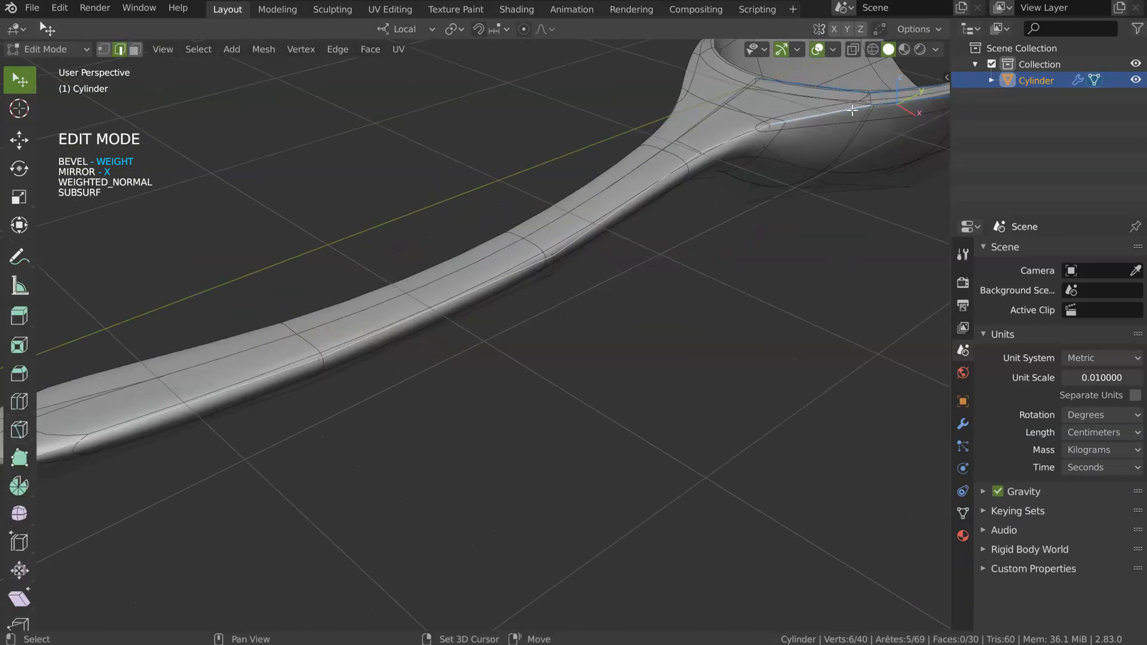
pyautogui.keyDown('shift'); pyautogui.moveTo(600, 239); pyautogui.dragTo(507, 300, button='middle'); pyautogui.keyUp('shift')
pyautogui.press('space')
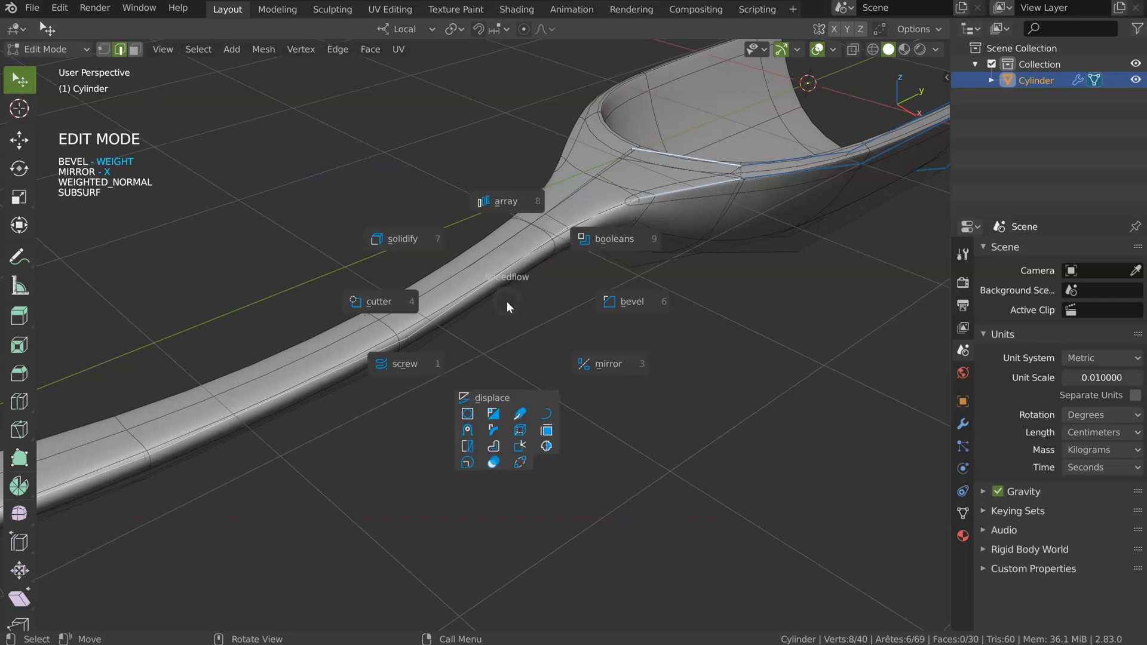
pyautogui.keyDown('ctrl'); pyautogui.keyDown('shift'); pyautogui.click(630, 301); pyautogui.keyUp('shift'); pyautogui.keyUp('ctrl')
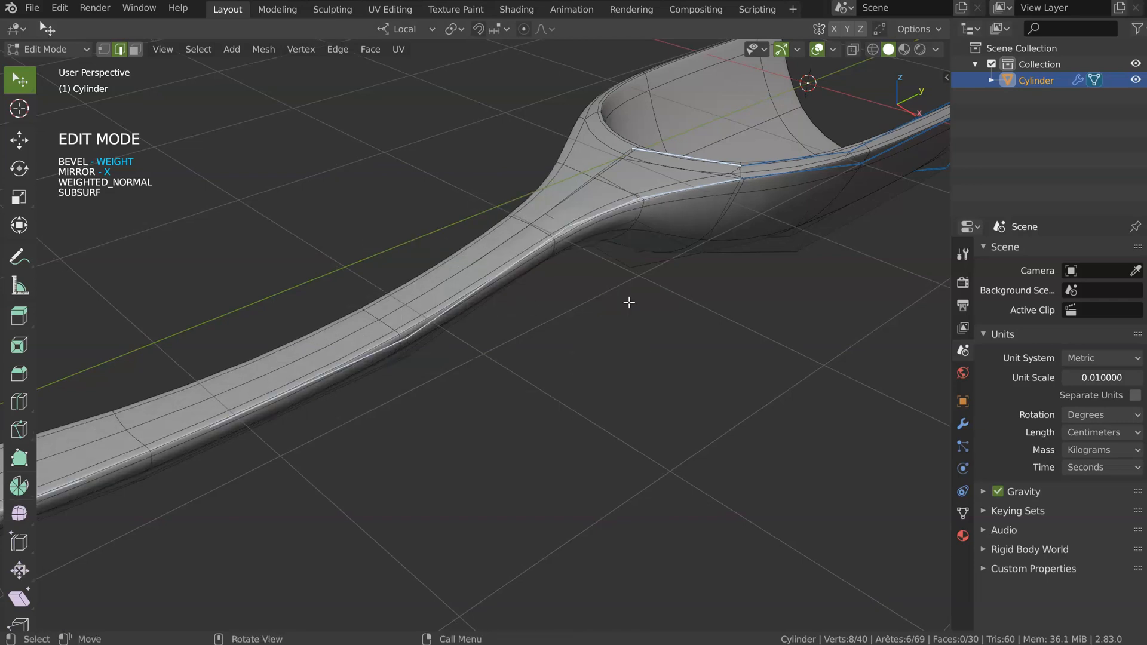
# - Add the two remaining upper edges at the handle's tip to the weighted bevel
pyautogui.keyDown('ctrl'); pyautogui.moveTo(655, 227); pyautogui.dragTo(381, 326, button='middle'); pyautogui.keyUp('ctrl')
pyautogui.keyDown('shift'); pyautogui.moveTo(381, 326); pyautogui.dragTo(666, 241, button='middle'); pyautogui.keyUp('shift')
pyautogui.keyDown('ctrl'); pyautogui.moveTo(422, 343); pyautogui.dragTo(420, 345, button='middle'); pyautogui.keyUp('ctrl')
pyautogui.click(390, 399)
pyautogui.keyDown('shift'); pyautogui.click(453, 393); pyautogui.keyUp('shift')
pyautogui.press('space')
pyautogui.click(585, 406)
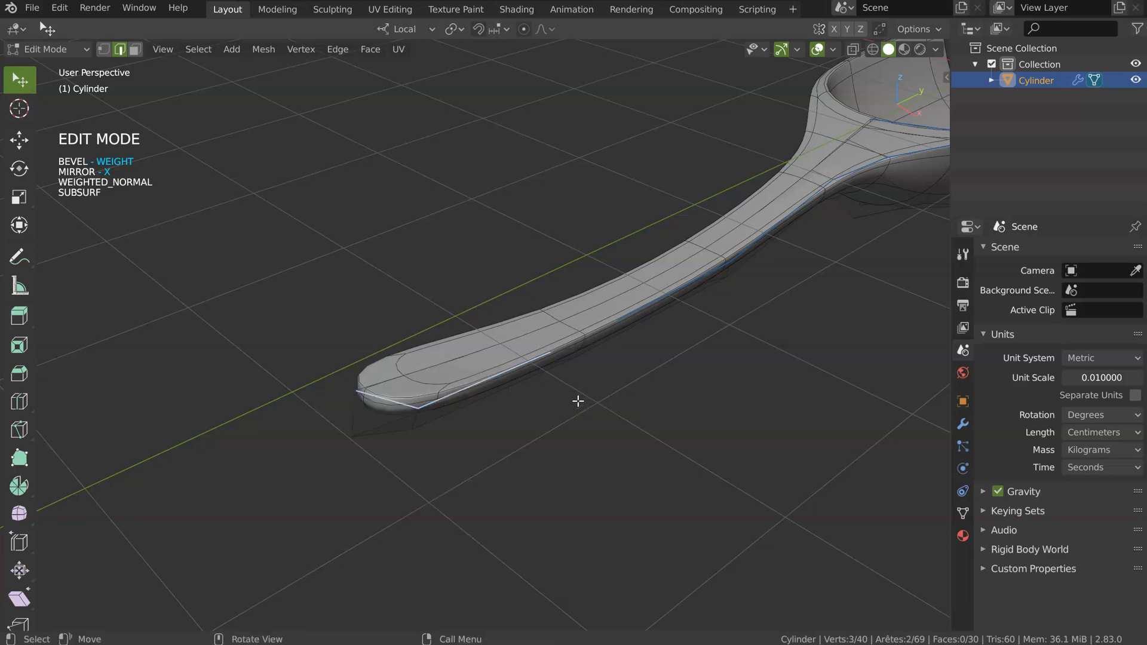
# - Lower the cross-section edge loop where the neck meets the bowl about 0.07 cm along the Z axis
pyautogui.press('Tab')
pyautogui.moveTo(471, 307); pyautogui.dragTo(511, 260, button='middle')
pyautogui.scroll(2, 511, 259)
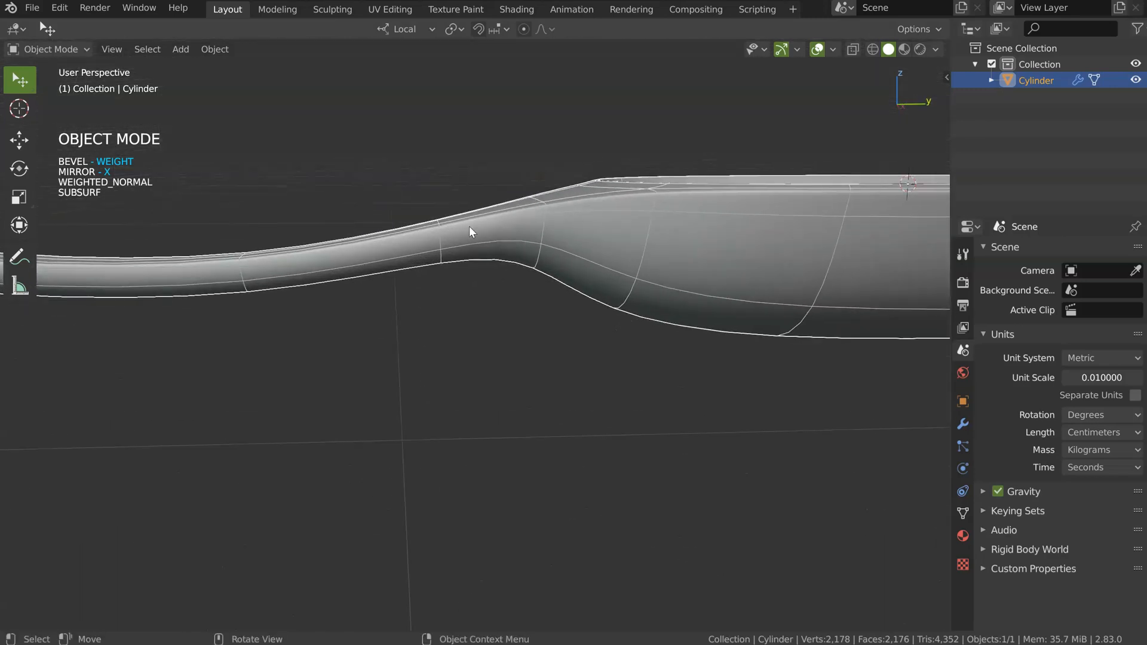
pyautogui.press('Tab')
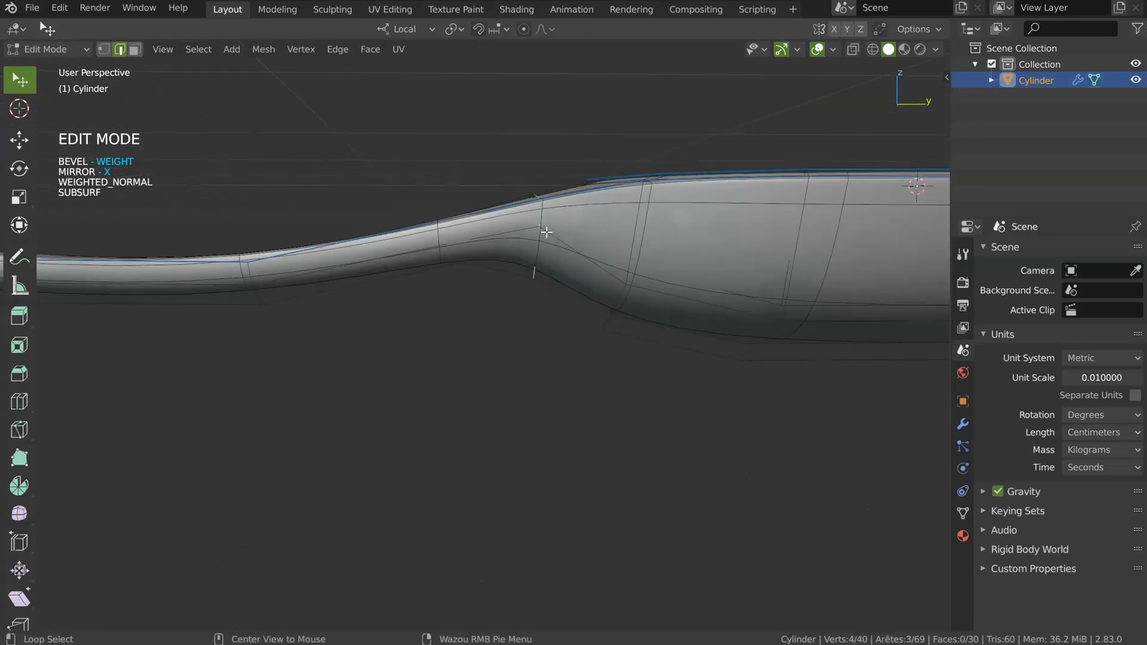
pyautogui.press('g')
pyautogui.press('z')
pyautogui.press('z')
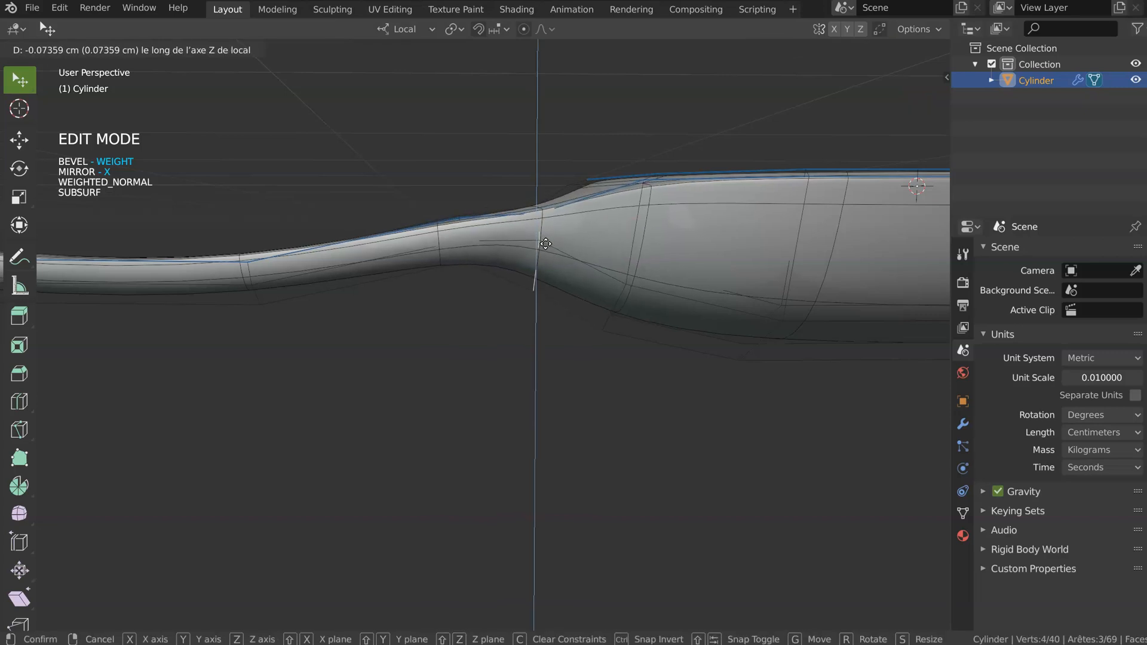
pyautogui.click(545, 240)
# - Lower the next cross-section edge loop, where the neck meets the handle, slightly along the Z axis and return to Object Mode
pyautogui.keyDown('alt'); pyautogui.click(445, 251); pyautogui.keyUp('alt')
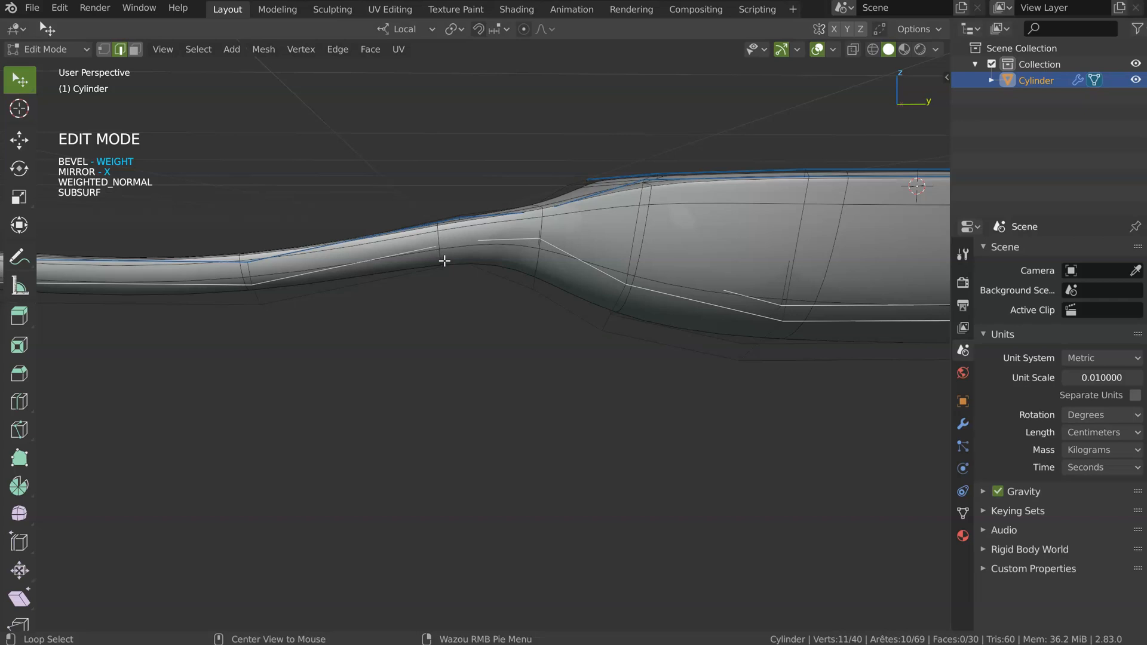
pyautogui.keyDown('alt'); pyautogui.click(471, 233); pyautogui.keyUp('alt')
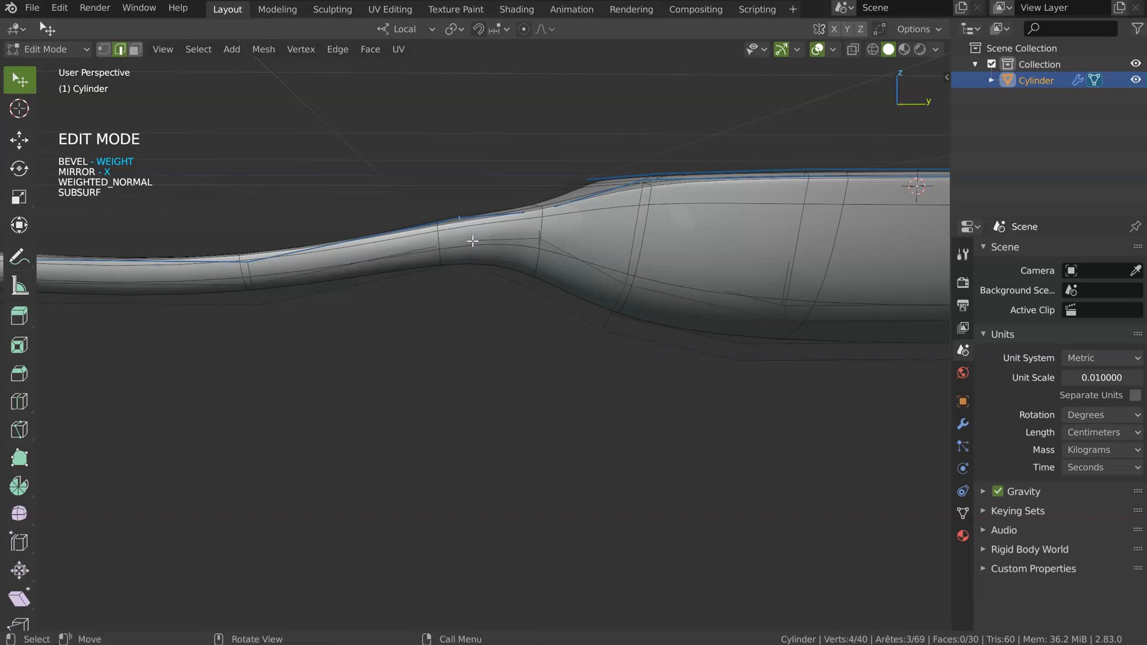
pyautogui.press('g')
pyautogui.press('z')
pyautogui.click(473, 253)
pyautogui.moveTo(440, 256); pyautogui.dragTo(683, 390, button='middle')
pyautogui.press('Tab')
# - Hide the viewport overlays to examine the smoothed scoop without wireframe, and show the overlays again
pyautogui.moveTo(518, 362); pyautogui.dragTo(557, 361, button='middle')
pyautogui.keyDown('shift'); pyautogui.moveTo(709, 340); pyautogui.dragTo(587, 338, button='middle'); pyautogui.keyUp('shift')
pyautogui.press('space')
pyautogui.click(660, 276)
pyautogui.click(644, 276)
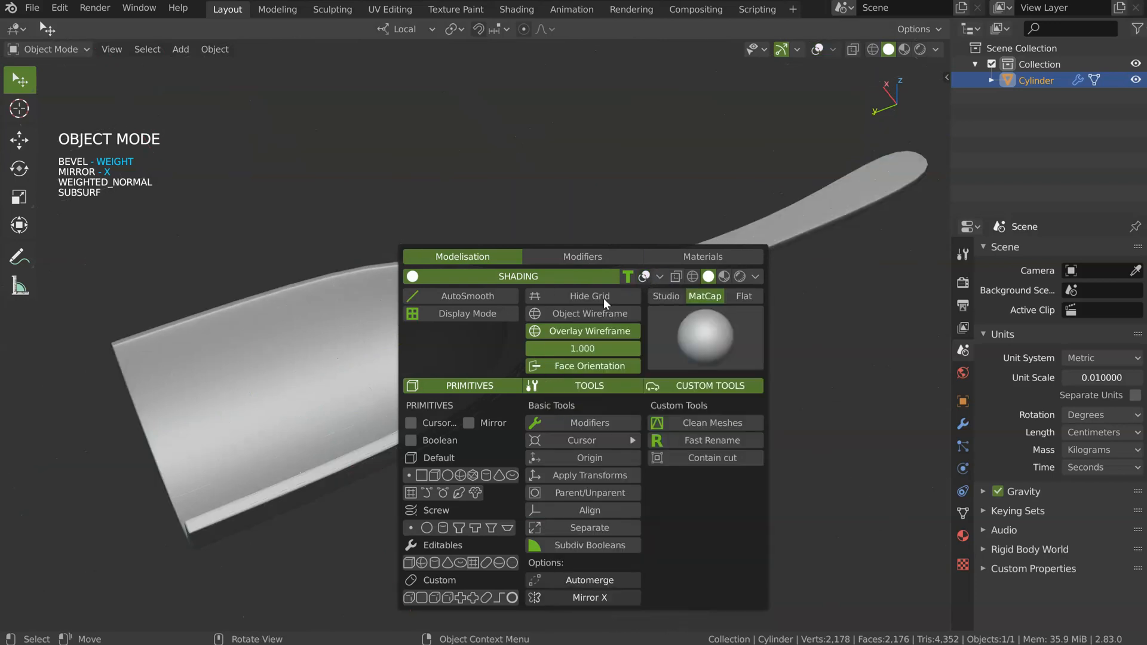
pyautogui.moveTo(613, 284); pyautogui.dragTo(573, 280, button='middle')
pyautogui.click(817, 48)
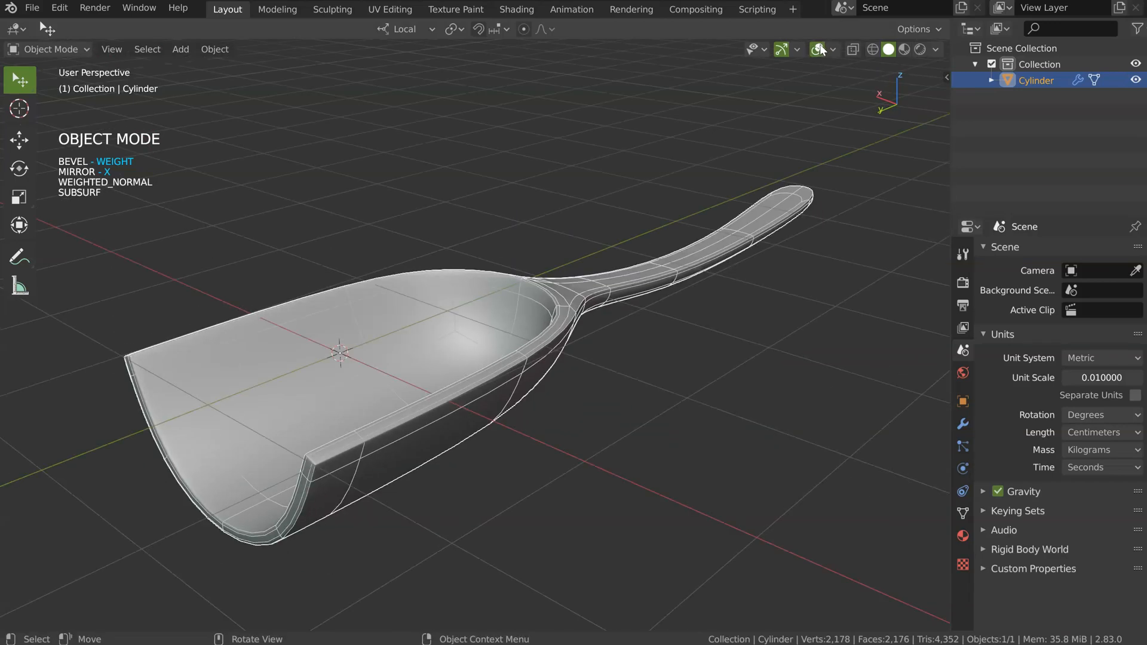
# - Toggle off the Subsurf modifier and lower the neck's top centre-line vertex behind the bowl's rim about 0.027 cm along Z
pyautogui.rightClick(564, 327)
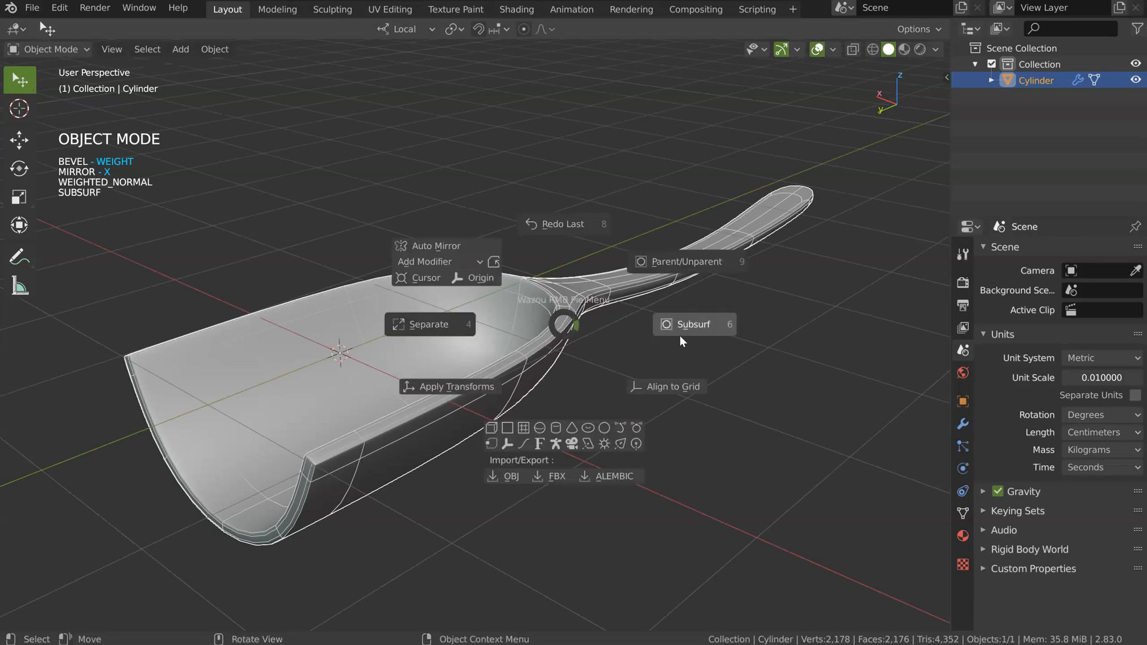
pyautogui.click(681, 332)
pyautogui.moveTo(667, 322); pyautogui.dragTo(608, 249, button='middle')
pyautogui.scroll(4, 535, 293)
pyautogui.press('Tab')
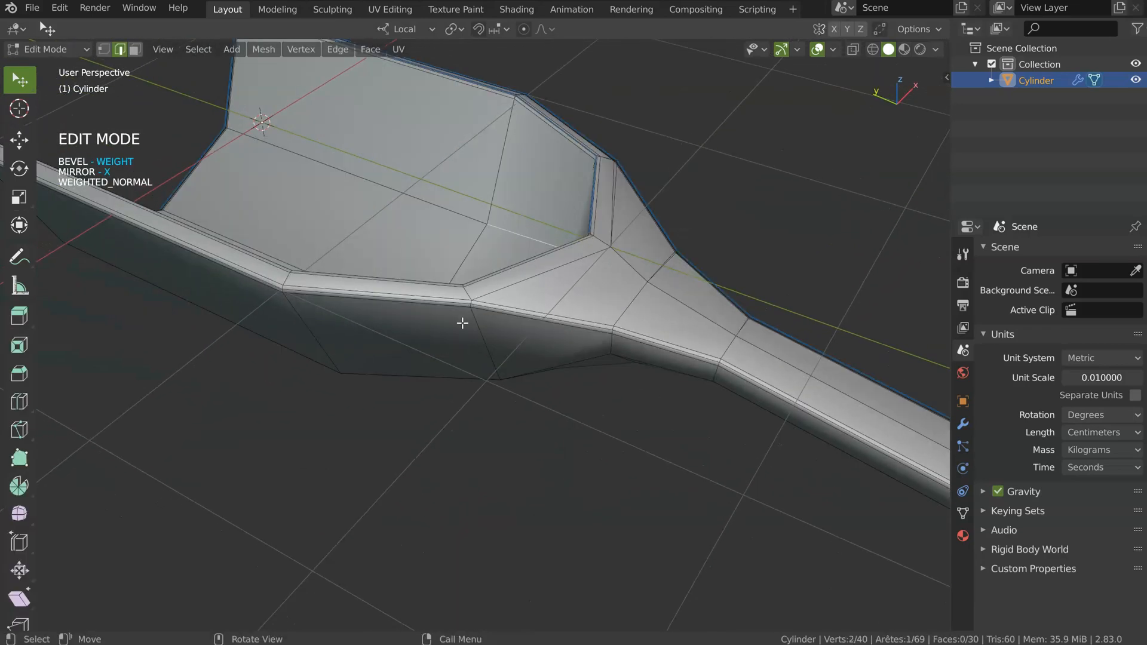
pyautogui.moveTo(611, 224); pyautogui.dragTo(653, 235, button='middle')
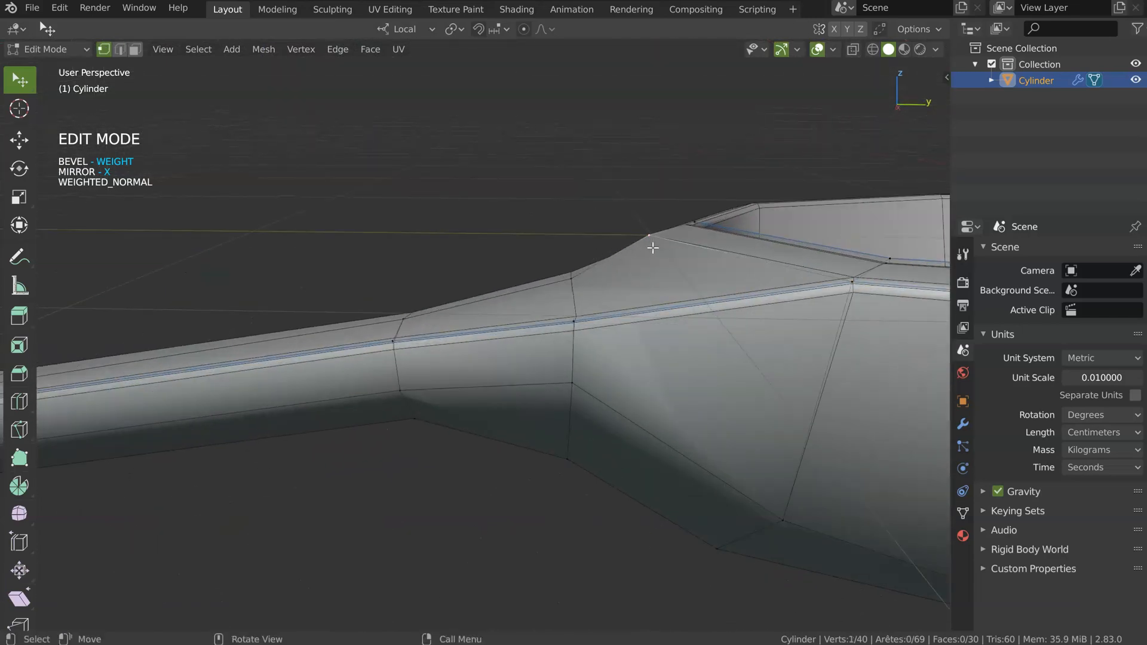
pyautogui.press('g')
pyautogui.press('z')
pyautogui.press('z')
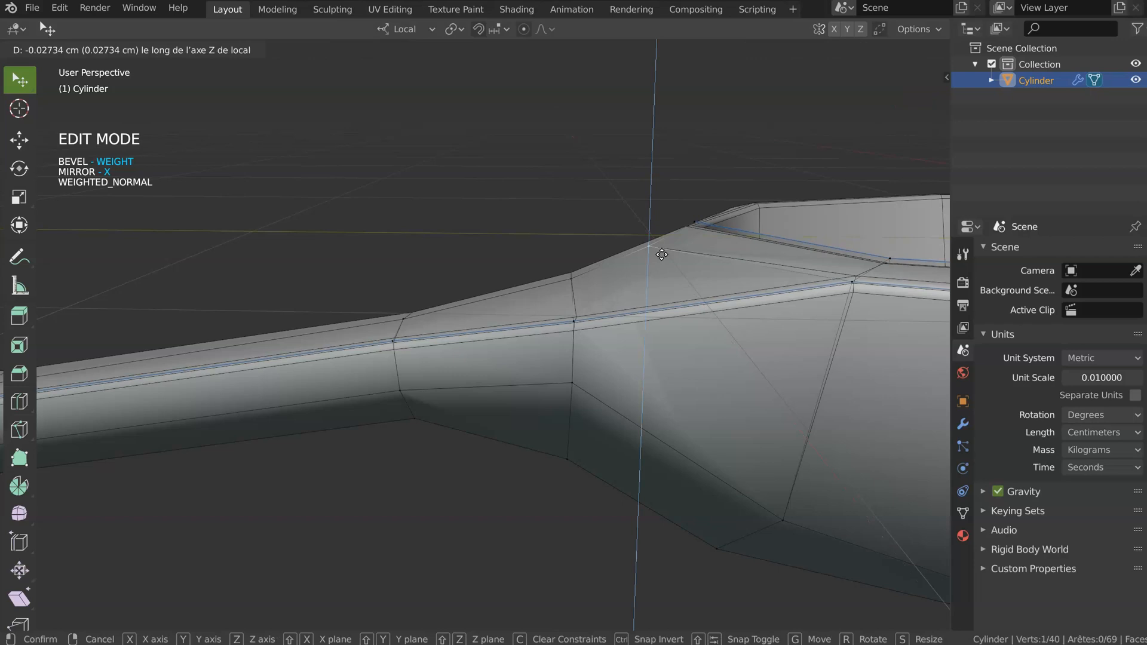
pyautogui.click(661, 255)
# - Slide the same neck vertex along its centre-line edge towards the bowl's rim by a factor of about 0.18
pyautogui.hotkey('shift', 'v')
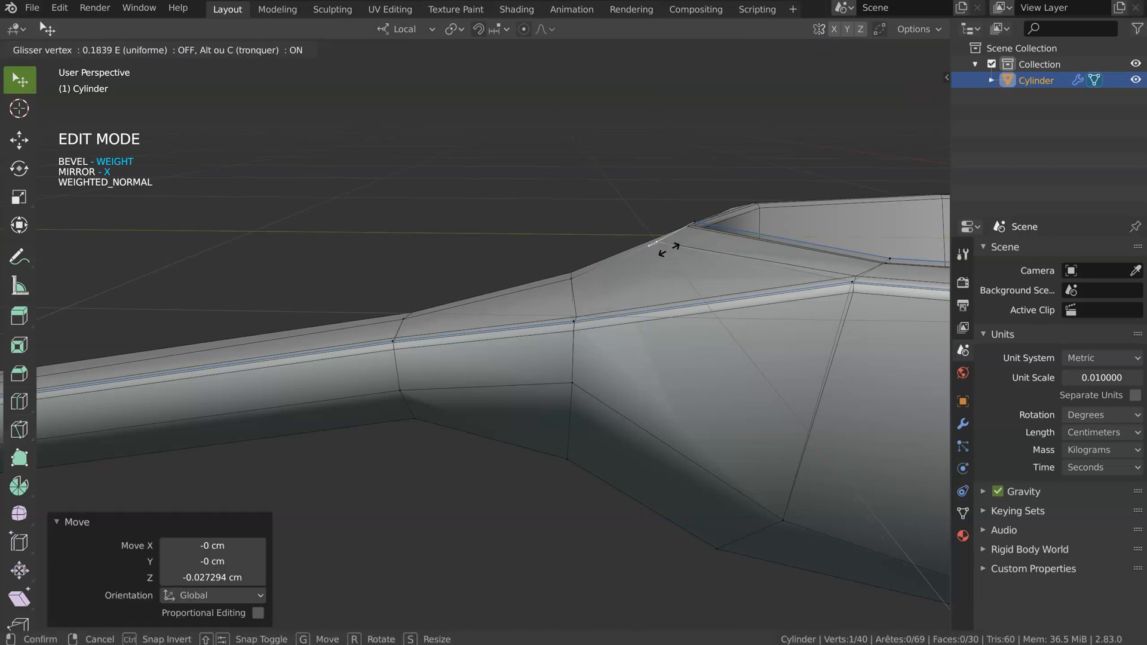
pyautogui.click(668, 249)
pyautogui.moveTo(668, 249); pyautogui.dragTo(528, 296, button='middle')
pyautogui.press('Tab')
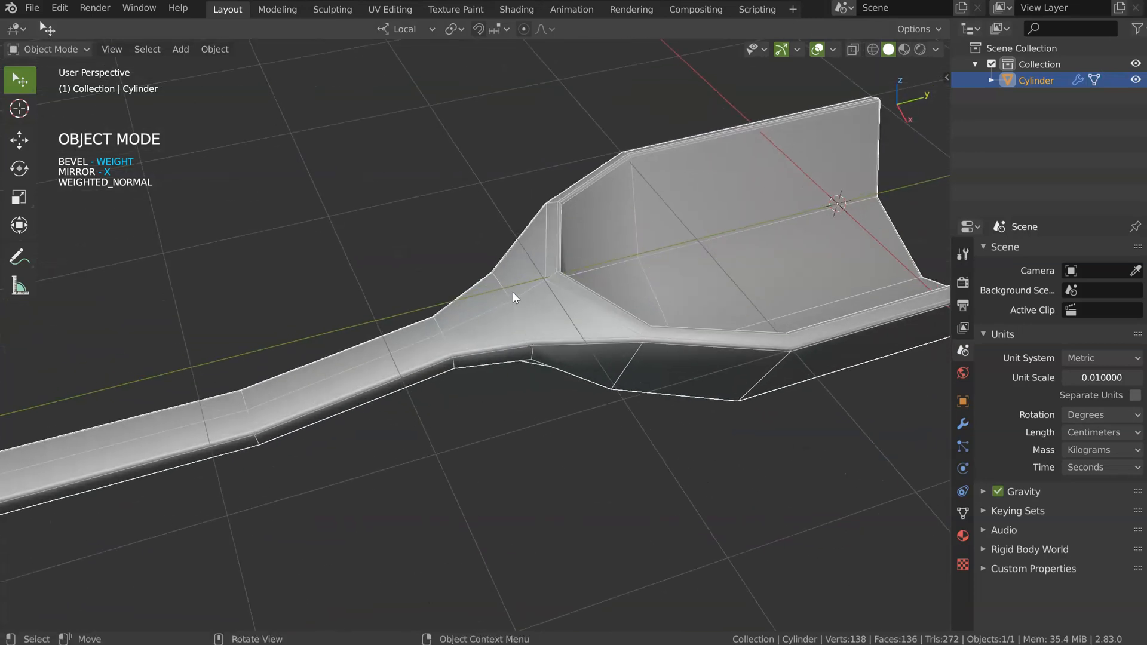
# - Inspect the low-poly surface from the bowl and neck along the handle to its tip
pyautogui.keyDown('shift'); pyautogui.moveTo(491, 352); pyautogui.dragTo(615, 304, button='middle'); pyautogui.keyUp('shift')
pyautogui.keyDown('shift'); pyautogui.moveTo(472, 317); pyautogui.dragTo(670, 288, button='middle'); pyautogui.keyUp('shift')
pyautogui.keyDown('shift'); pyautogui.moveTo(155, 366); pyautogui.dragTo(497, 304, button='middle'); pyautogui.keyUp('shift')
pyautogui.scroll(1, 478, 364)
pyautogui.keyDown('shift'); pyautogui.moveTo(884, 278); pyautogui.dragTo(616, 377, button='middle'); pyautogui.keyUp('shift')
pyautogui.keyDown('shift'); pyautogui.moveTo(294, 397); pyautogui.dragTo(705, 281, button='middle'); pyautogui.keyUp('shift')
pyautogui.keyDown('shift'); pyautogui.moveTo(161, 448); pyautogui.dragTo(594, 313, button='middle'); pyautogui.keyUp('shift')
pyautogui.scroll(3, 514, 372)
pyautogui.moveTo(531, 358); pyautogui.dragTo(471, 348, button='middle')
pyautogui.keyDown('shift'); pyautogui.moveTo(652, 323); pyautogui.dragTo(500, 350, button='middle'); pyautogui.keyUp('shift')
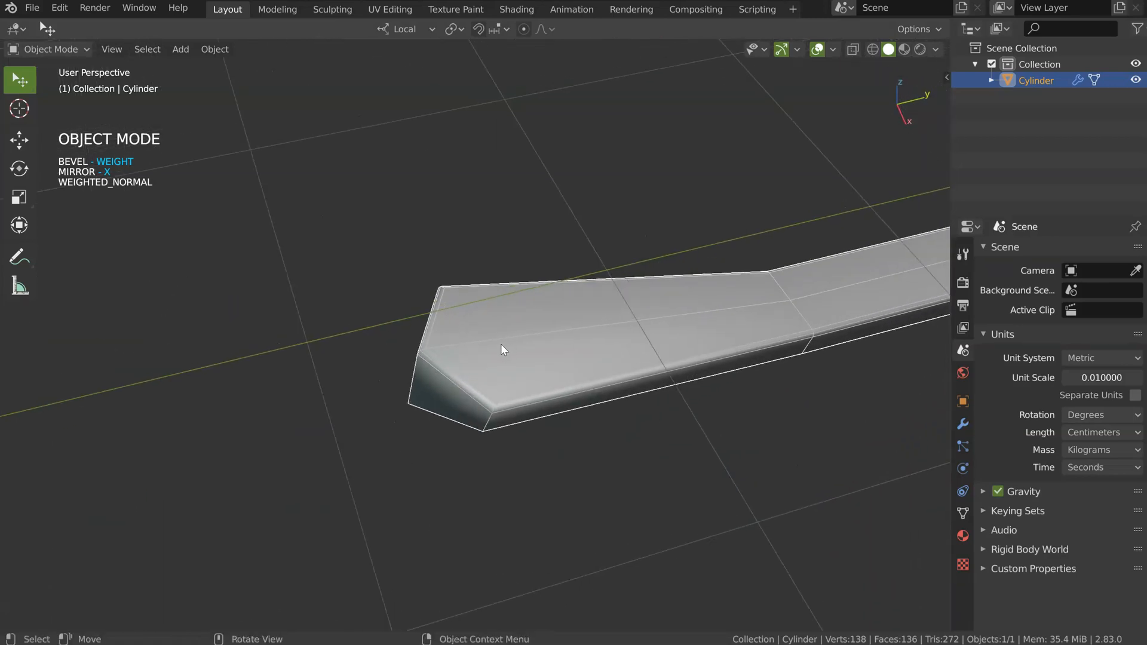
# - Preview the handle's tip with the Subsurf modifier switched on, and switch it off again
pyautogui.rightClick(553, 341)
pyautogui.click(686, 349)
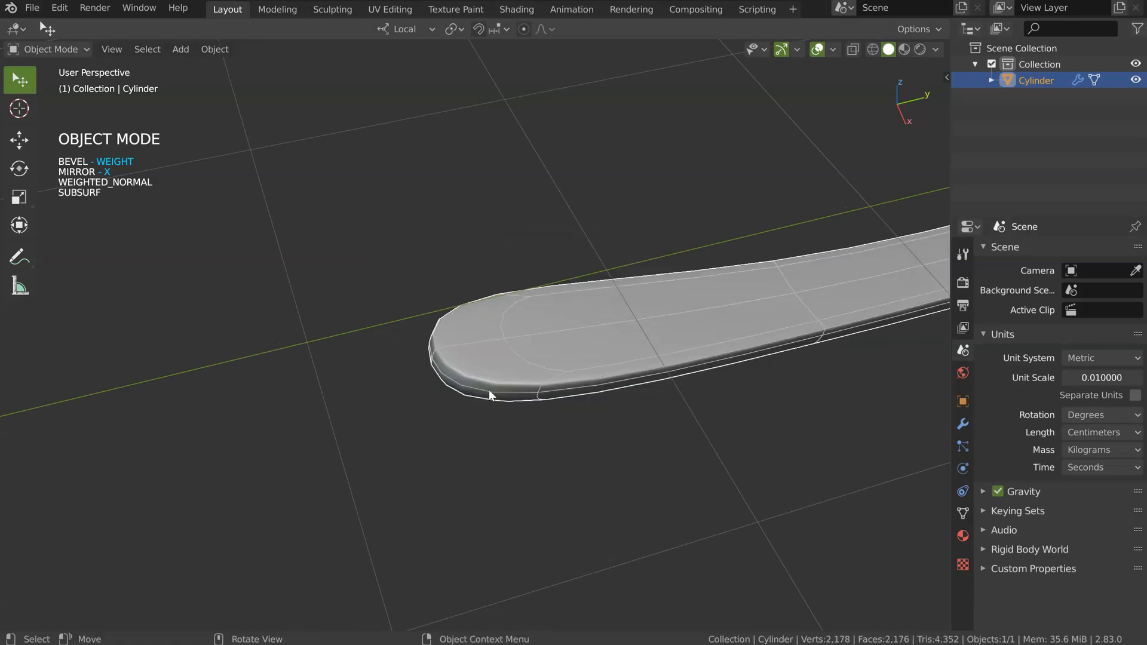
pyautogui.rightClick(596, 328)
pyautogui.click(700, 335)
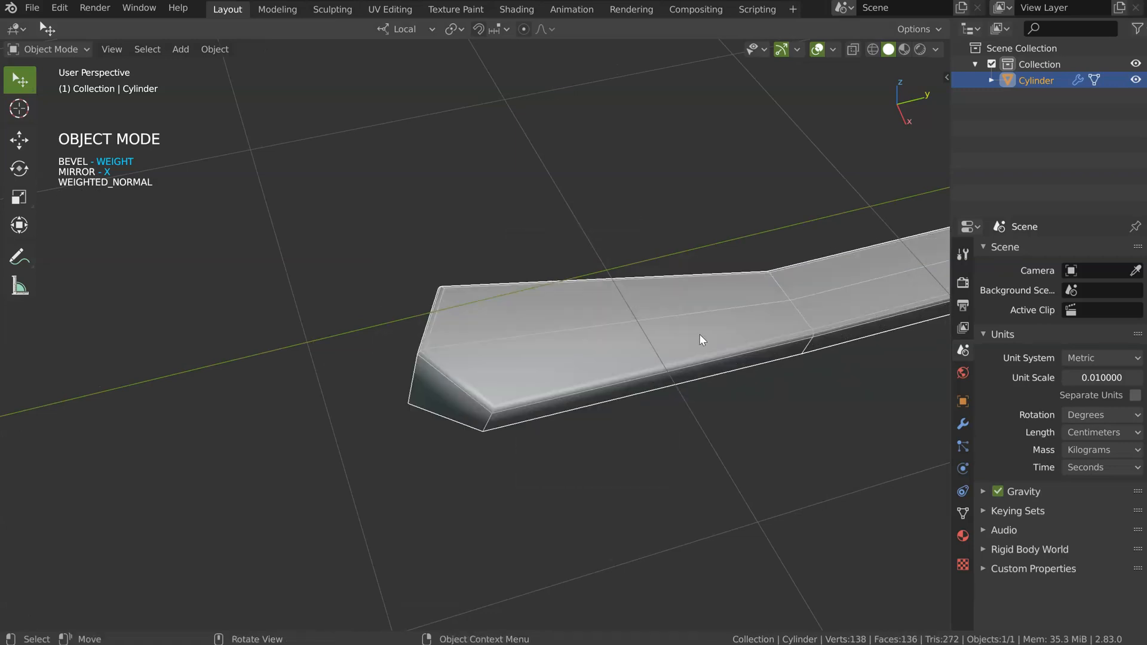
# - Insert an edge loop across the wide end section of the handle, close to its tip
pyautogui.press('Tab')
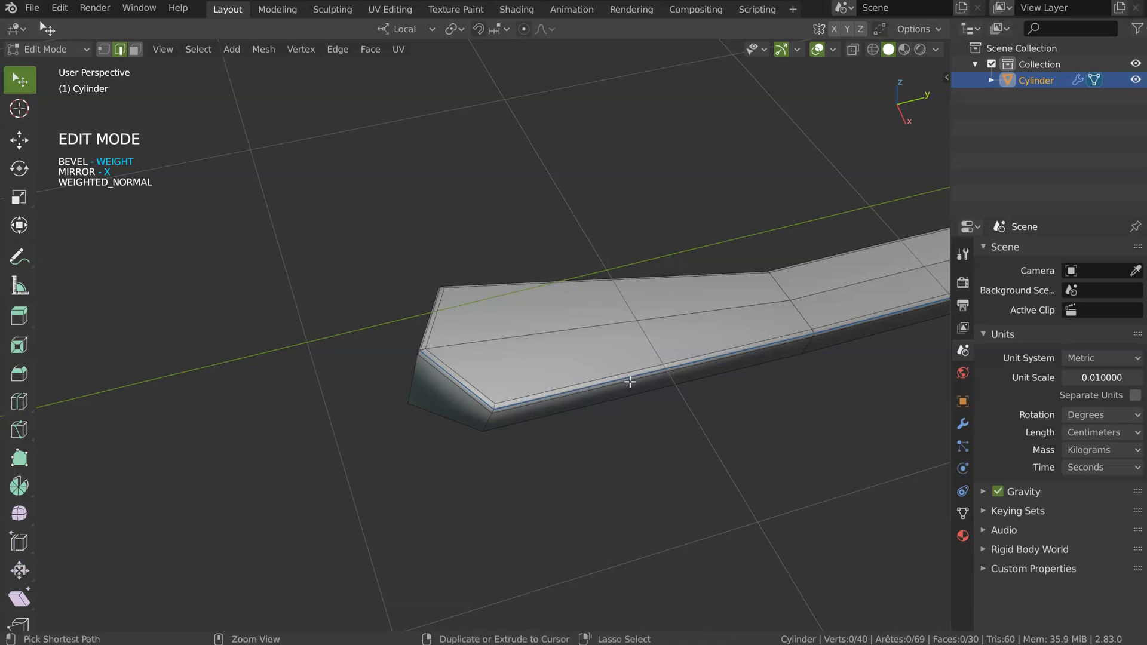
pyautogui.keyDown('alt'); pyautogui.click(627, 380); pyautogui.keyUp('alt')
pyautogui.press('g')
pyautogui.press('g')
pyautogui.click(550, 389)
pyautogui.press('Tab')
# - Slide the new edge loop's top centre vertex along the handle, away from the tip, by a factor of about 0.11
pyautogui.click(522, 364)
pyautogui.click(519, 338)
pyautogui.press('g')
pyautogui.press('g')
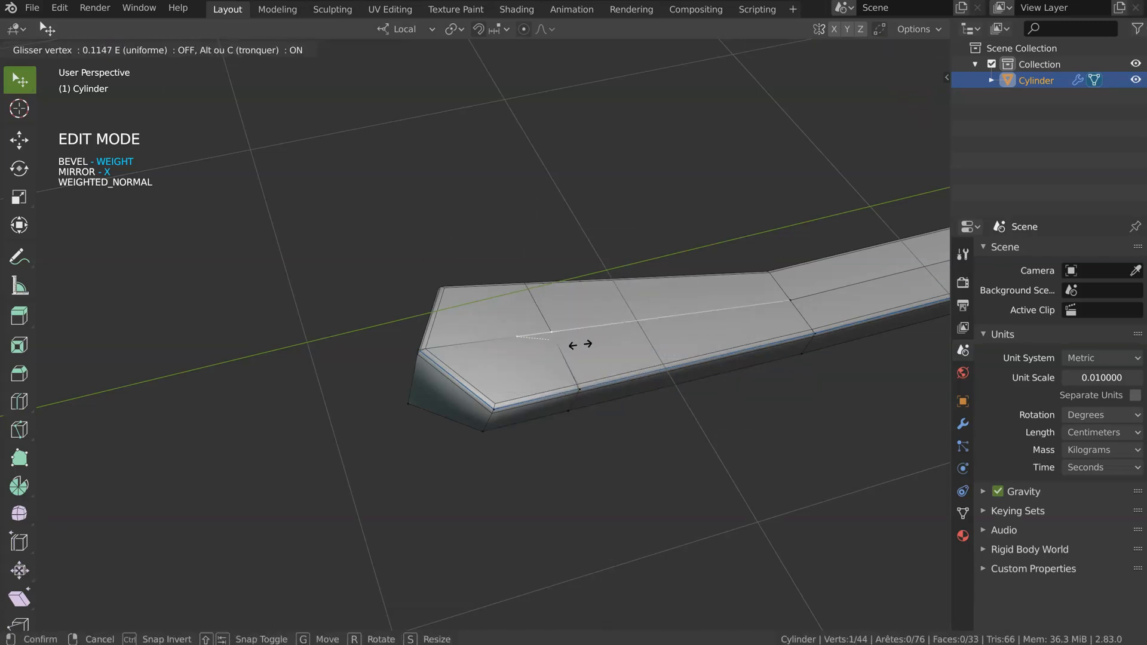
pyautogui.click(584, 344)
# - Slide the same loop's underside centre vertex along its edge, away from the tip, by a factor of about 0.09
pyautogui.moveTo(583, 343); pyautogui.dragTo(582, 260, button='middle')
pyautogui.click(508, 357)
pyautogui.press('g')
pyautogui.press('g')
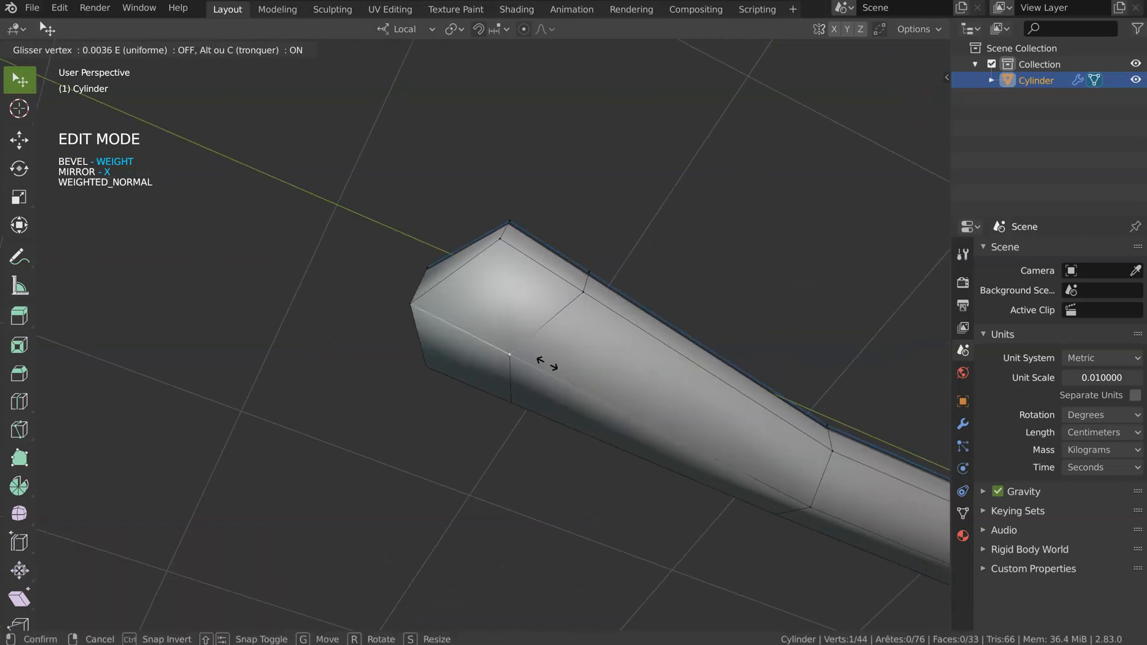
pyautogui.click(572, 374)
pyautogui.moveTo(572, 374); pyautogui.dragTo(565, 425, button='middle')
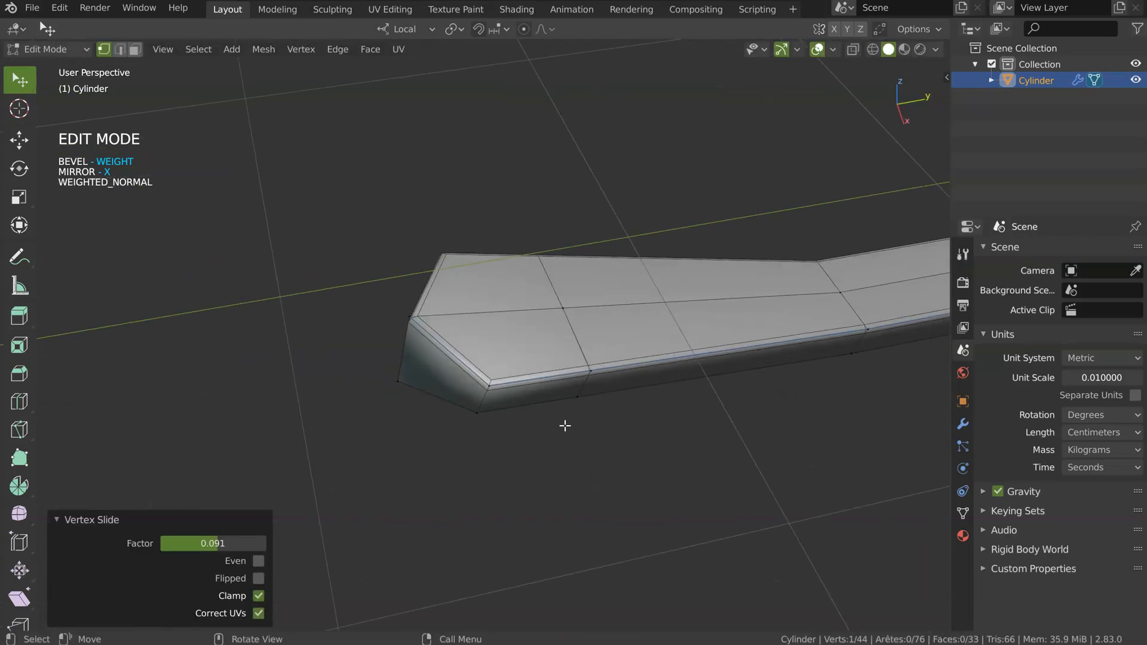
# - Return to Object Mode, switch the Subsurf modifier back on and frame the whole scoop
pyautogui.press('Tab')
pyautogui.press('space')
pyautogui.click(660, 354)
pyautogui.moveTo(561, 338); pyautogui.dragTo(462, 353, button='middle')
pyautogui.hotkey('shift', 'c')
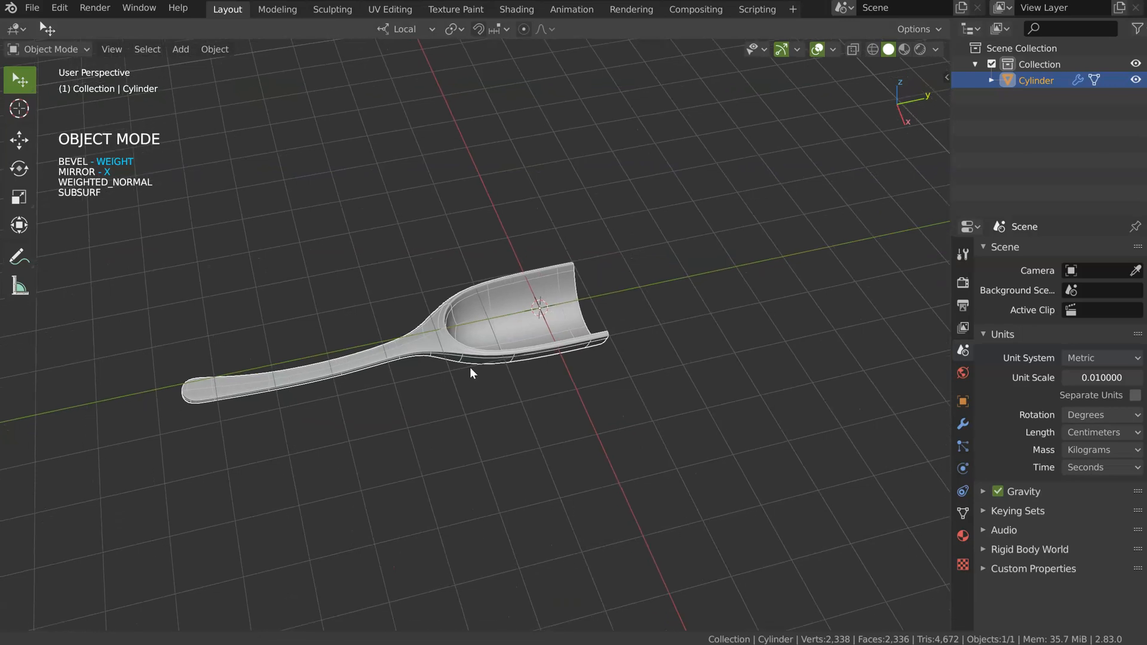
# - Move the Weighted Normal modifier below Subsurf in the modifier stack
pyautogui.click(962, 423)
pyautogui.click(988, 300)
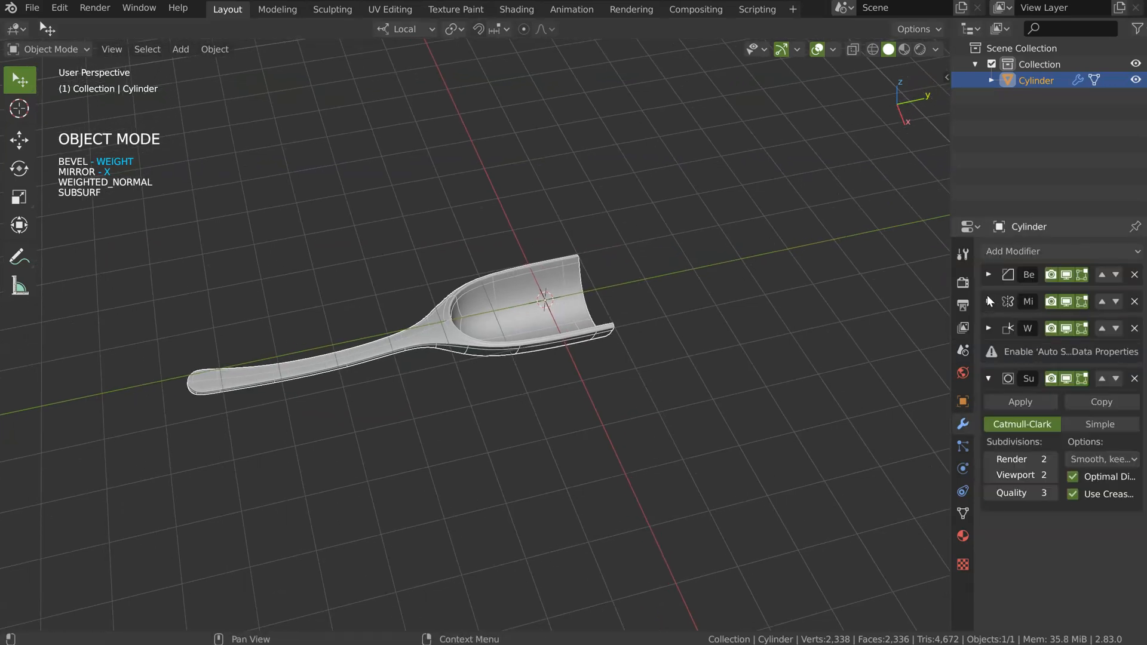
pyautogui.click(988, 328)
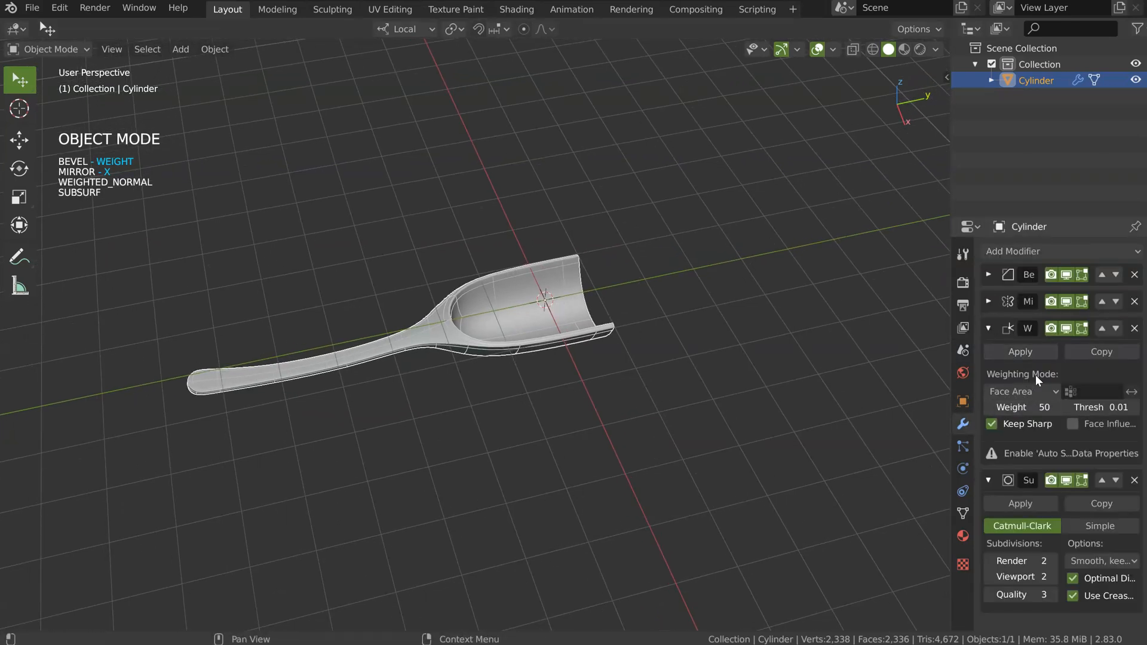
pyautogui.click(1115, 328)
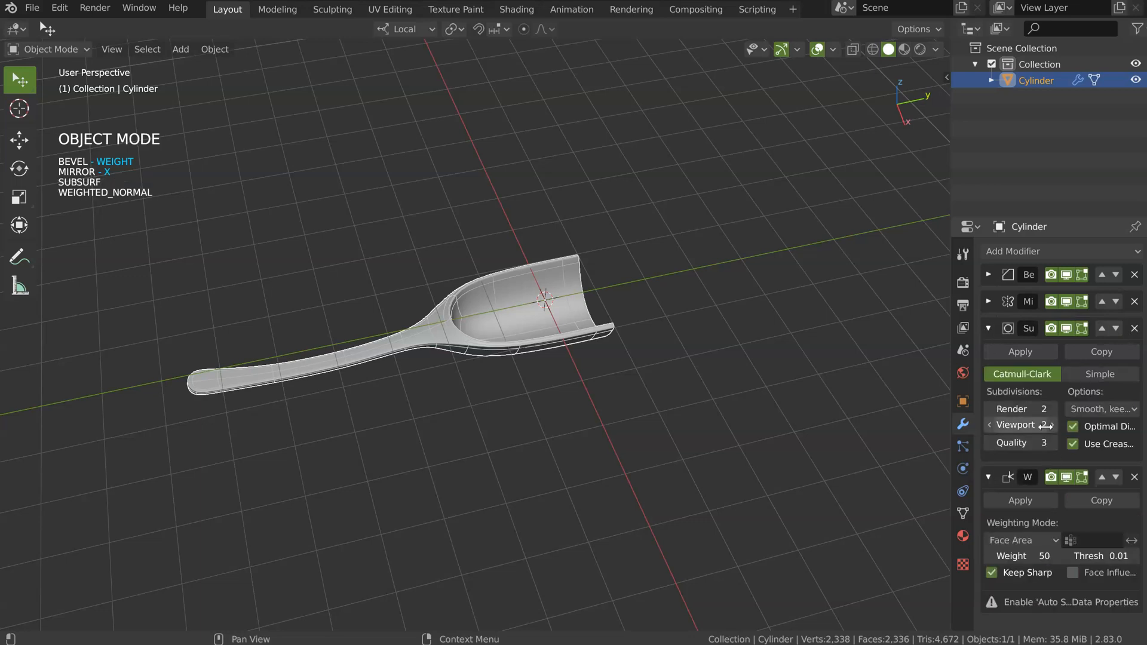
# - Insert one centred lengthwise edge loop through the handle's half, running from the tip into the bowl
pyautogui.scroll(2, 316, 347)
pyautogui.keyDown('shift'); pyautogui.moveTo(54, 375); pyautogui.dragTo(359, 346, button='middle'); pyautogui.keyUp('shift')
pyautogui.scroll(6, 365, 365)
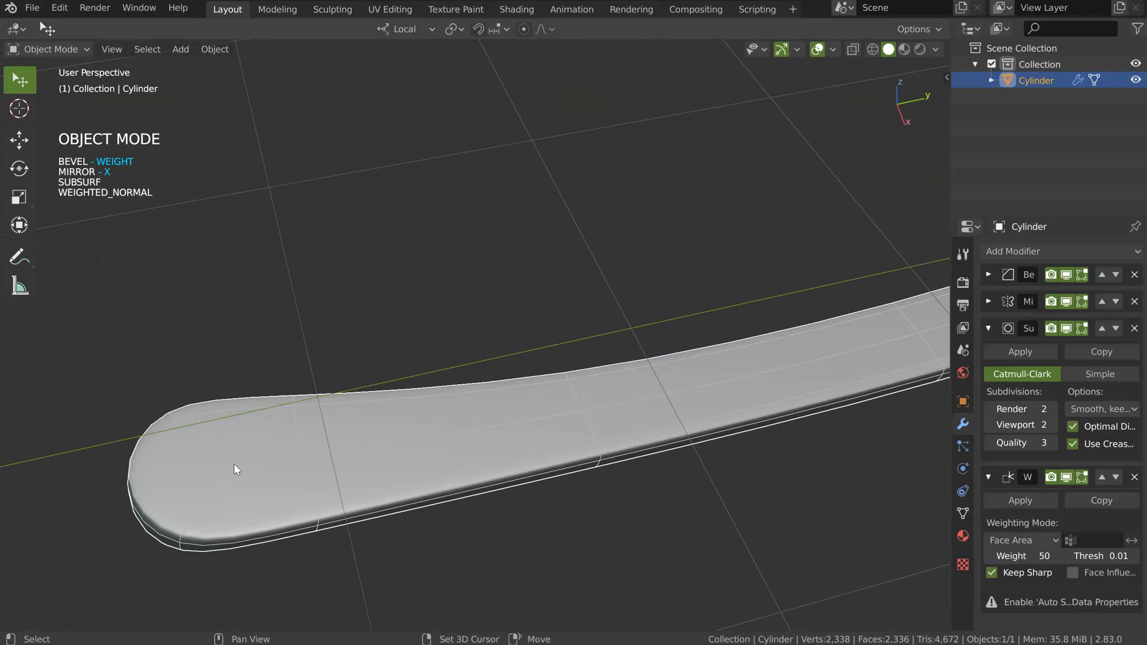
pyautogui.scroll(-7, 234, 468)
pyautogui.moveTo(443, 405); pyautogui.dragTo(566, 350, button='middle')
pyautogui.press('Tab')
pyautogui.moveTo(550, 456); pyautogui.dragTo(551, 451, button='middle')
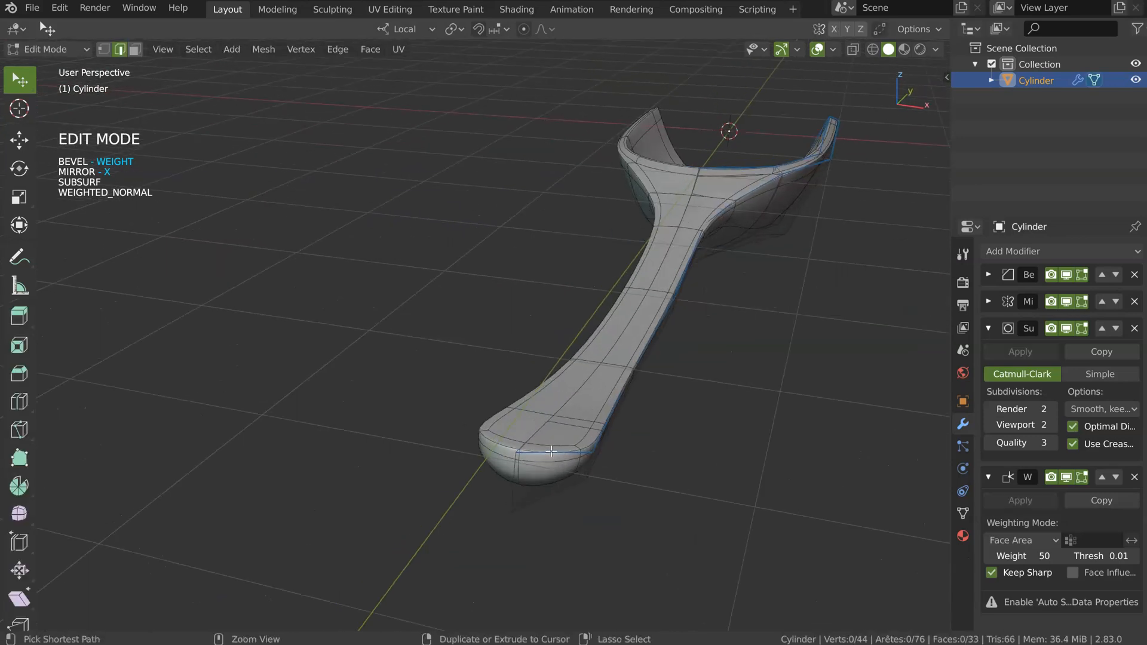
pyautogui.hotkey('ctrl', 'r')
pyautogui.click(553, 450)
pyautogui.rightClick(565, 435)
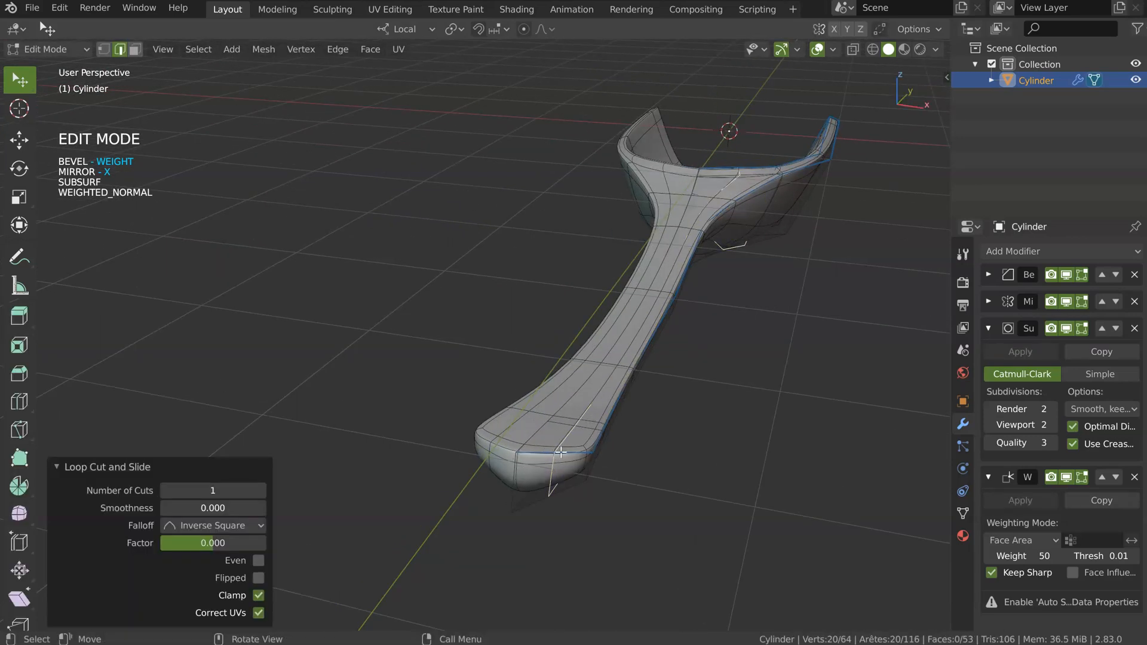
# - Move the new loop's edge at the handle tip along the Y axis to round the end
pyautogui.click(544, 467)
pyautogui.moveTo(551, 470); pyautogui.dragTo(453, 480, button='middle')
pyautogui.press('g')
pyautogui.press('y')
pyautogui.click(564, 461)
# - Push two of the lengthwise loop's vertices on the handle's underside outward along their normals by about 0.03 cm each
pyautogui.press('1')
pyautogui.moveTo(583, 533)
pyautogui.mouseDown(button='middle')
pyautogui.moveTo(586, 499)
pyautogui.moveTo(585, 519)
pyautogui.mouseUp(button='middle')
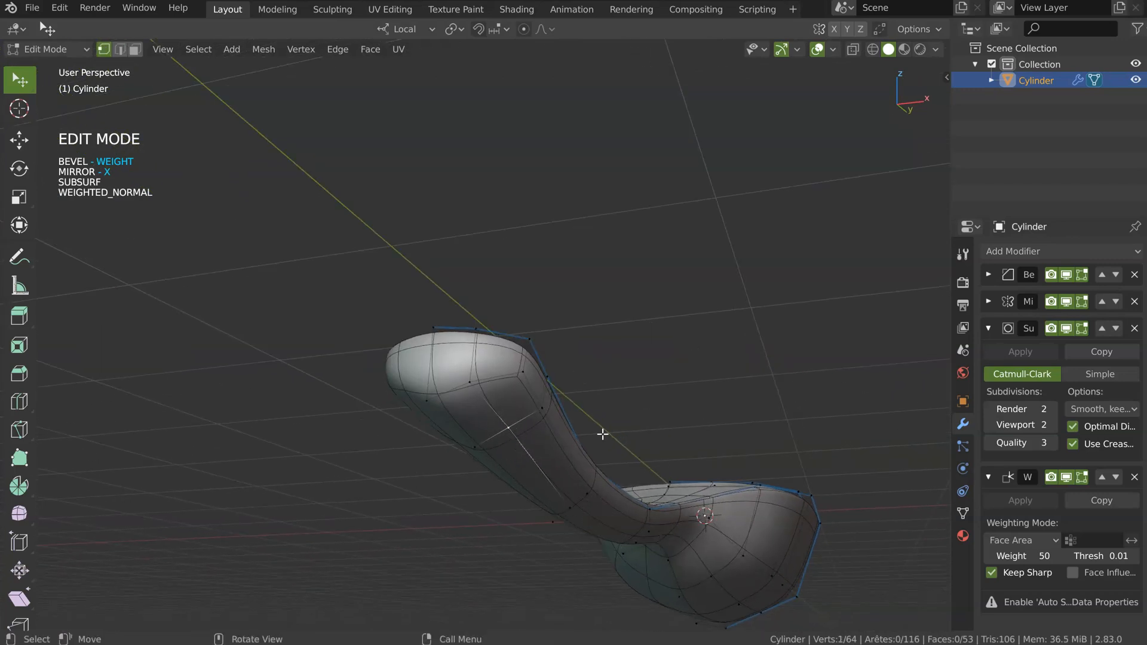
pyautogui.hotkey('alt', 's')
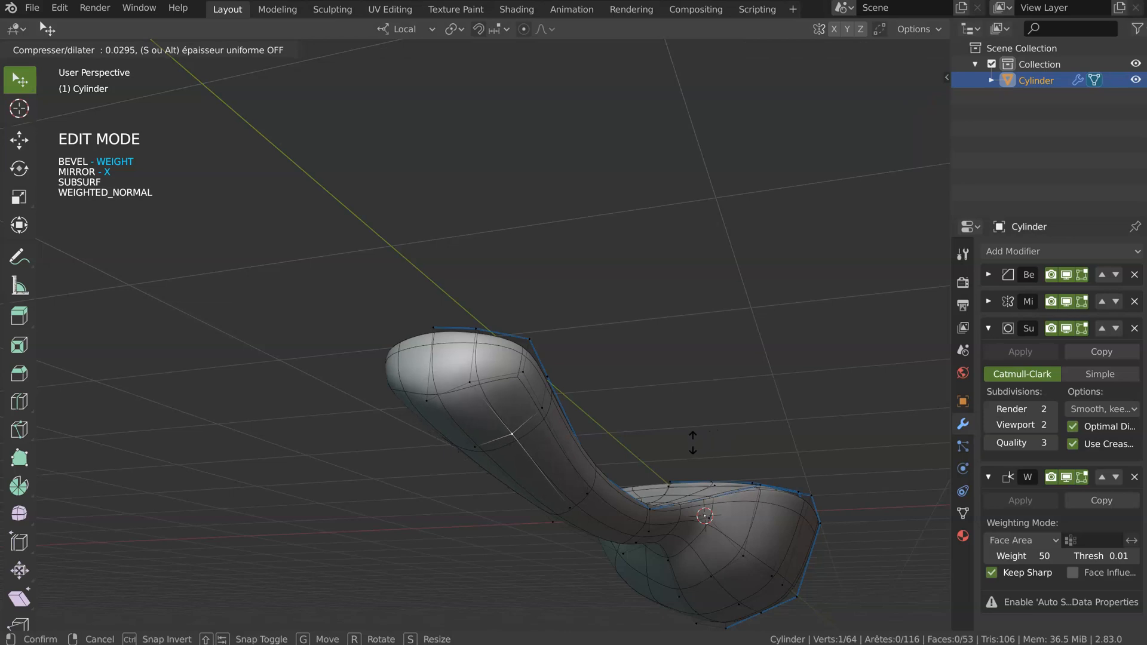
pyautogui.click(693, 442)
pyautogui.click(589, 505)
pyautogui.hotkey('alt', 's')
pyautogui.click(672, 490)
# - Push the lengthwise loop's vertex under the neck outward along its normal by about 0.02 cm
pyautogui.keyDown('shift'); pyautogui.moveTo(711, 496); pyautogui.dragTo(686, 464, button='middle'); pyautogui.keyUp('shift')
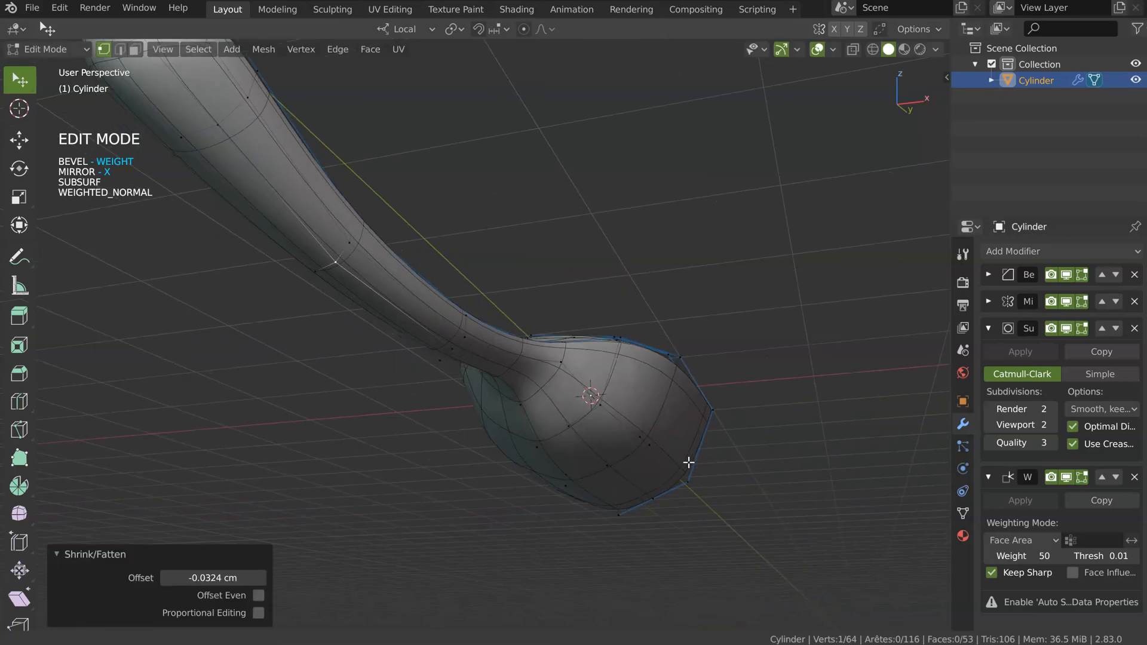
pyautogui.scroll(2, 686, 464)
pyautogui.click(496, 365)
pyautogui.hotkey('alt', 's')
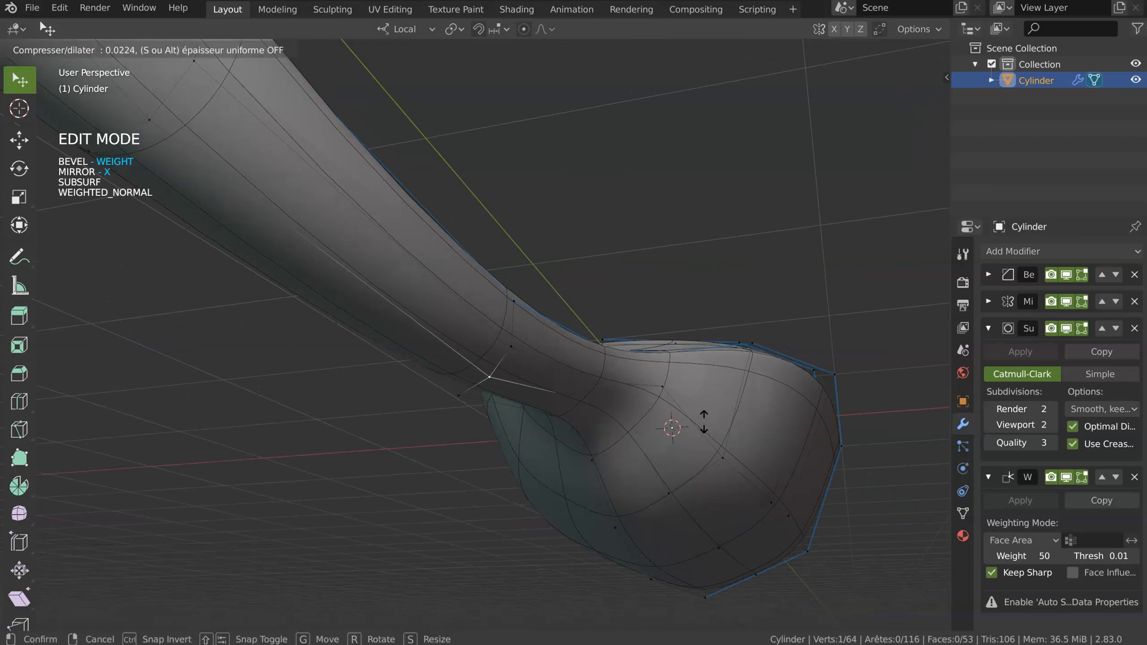
pyautogui.click(704, 422)
# - With X-ray on, push the two outer vertices where the neck joins the bowl outward along their normals
pyautogui.click(575, 405)
pyautogui.press('Tab')
pyautogui.click(631, 413)
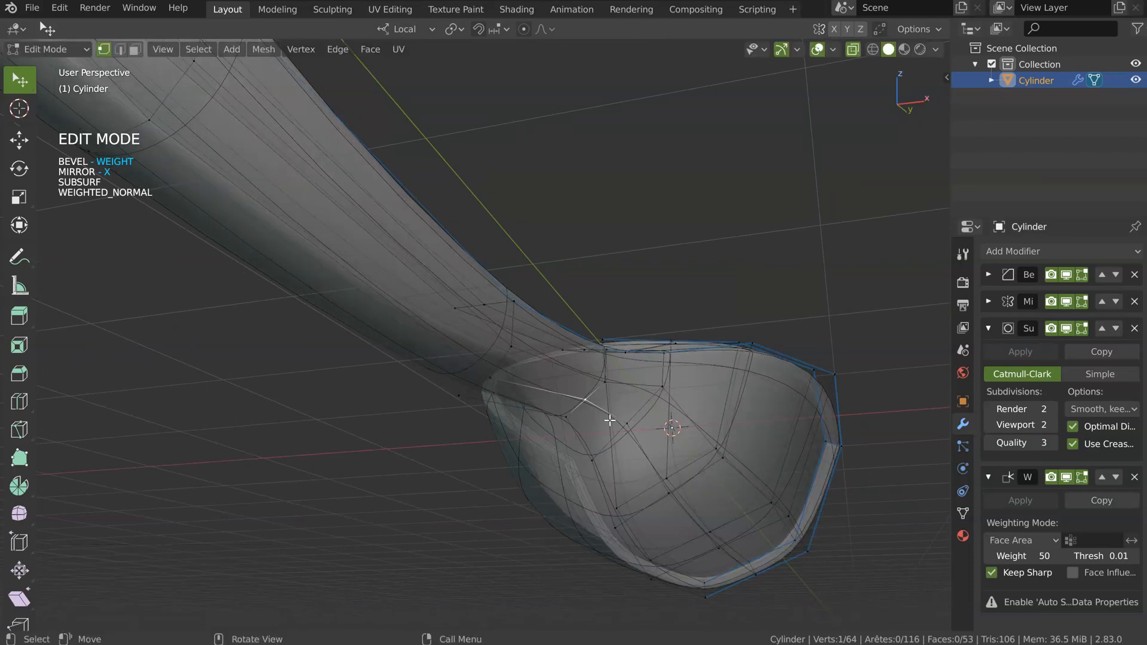
pyautogui.hotkey('alt', 's')
pyautogui.click(673, 429)
pyautogui.click(665, 433)
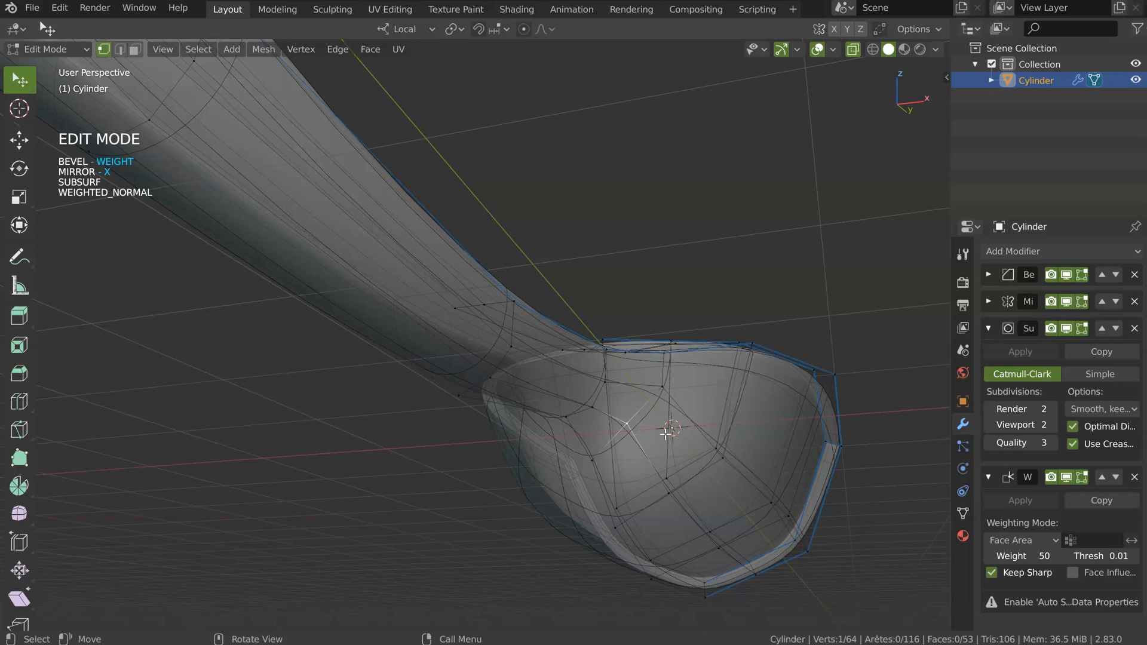
pyautogui.hotkey('alt', 's')
pyautogui.click(667, 480)
# - Push the loop's three outer bowl vertices outward by about 0.07 cm, and shift the three matching inner vertices slightly along their normals
pyautogui.keyDown('shift'); pyautogui.click(756, 579); pyautogui.keyUp('shift')
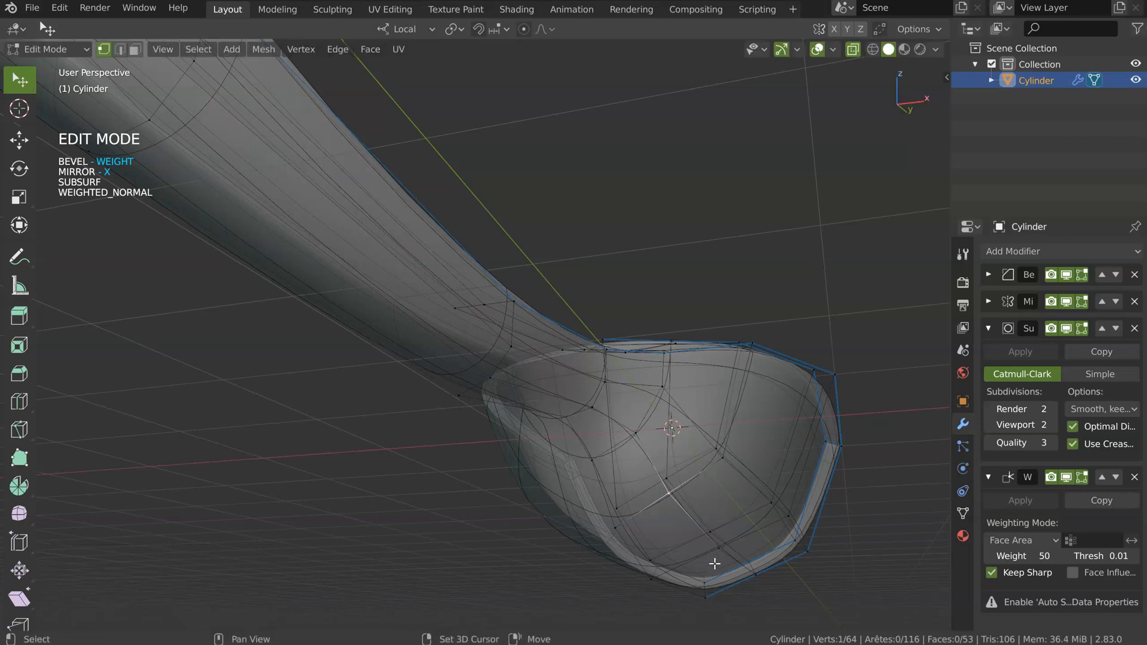
pyautogui.hotkey('alt', 's')
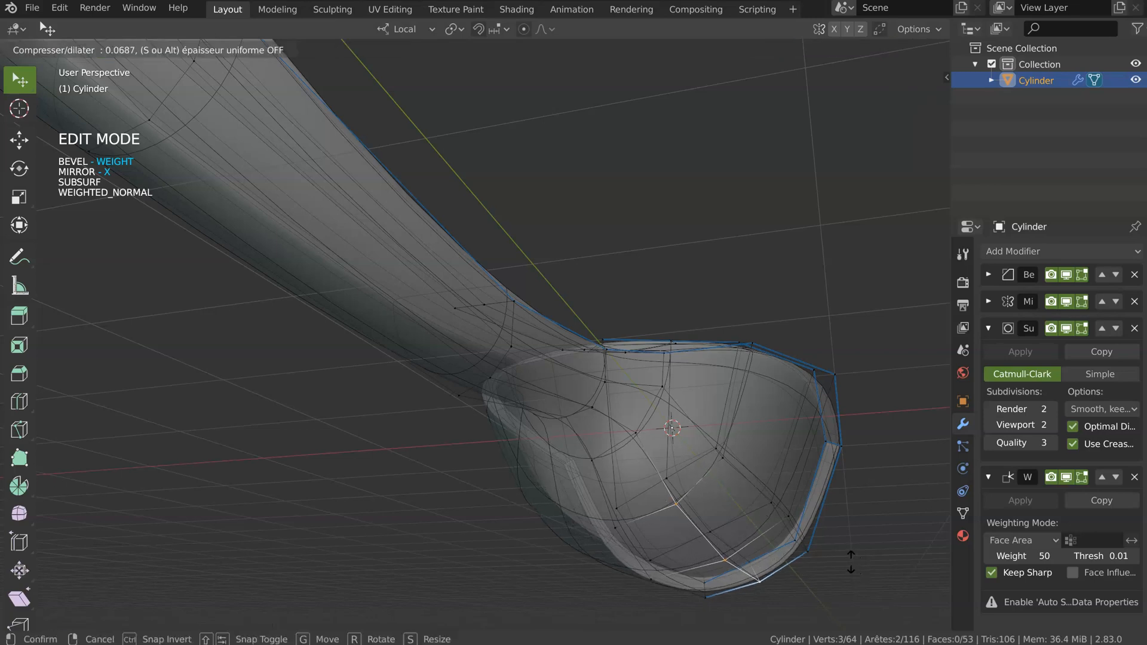
pyautogui.click(850, 555)
pyautogui.keyDown('shift'); pyautogui.click(667, 479); pyautogui.keyUp('shift')
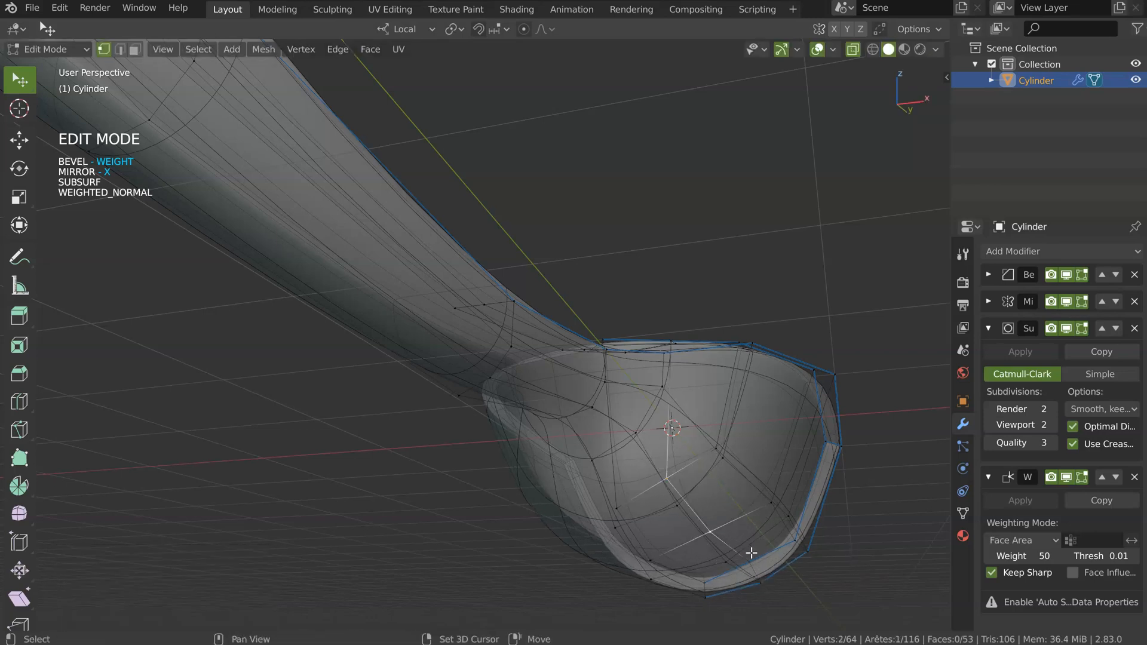
pyautogui.hotkey('alt', 's')
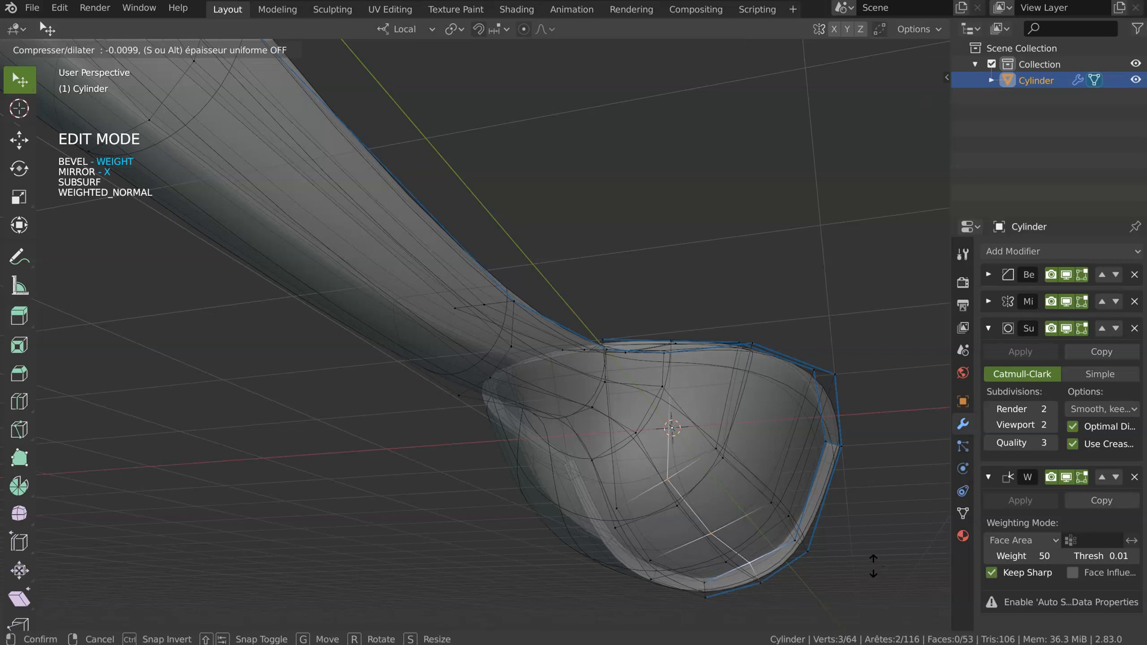
pyautogui.click(884, 569)
# - Edge-slide the six-vertex lengthwise line on the bowl's side wall towards the upper rim by a factor of about -0.19
pyautogui.moveTo(883, 569); pyautogui.dragTo(678, 524, button='middle')
pyautogui.click(492, 529)
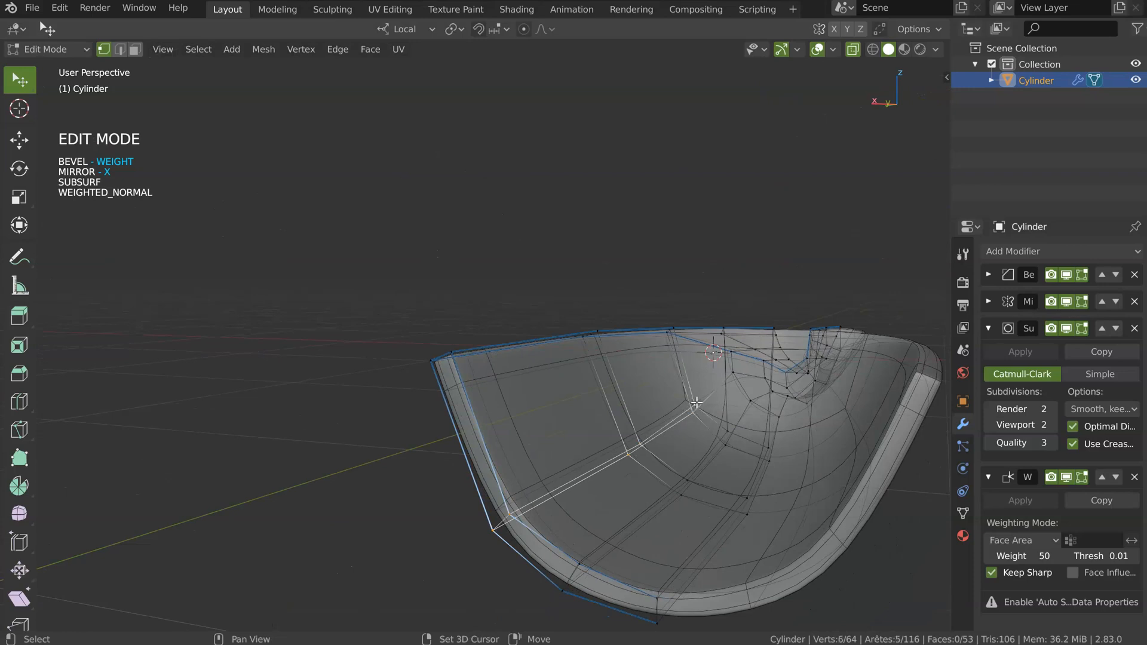
pyautogui.press('g')
pyautogui.press('g')
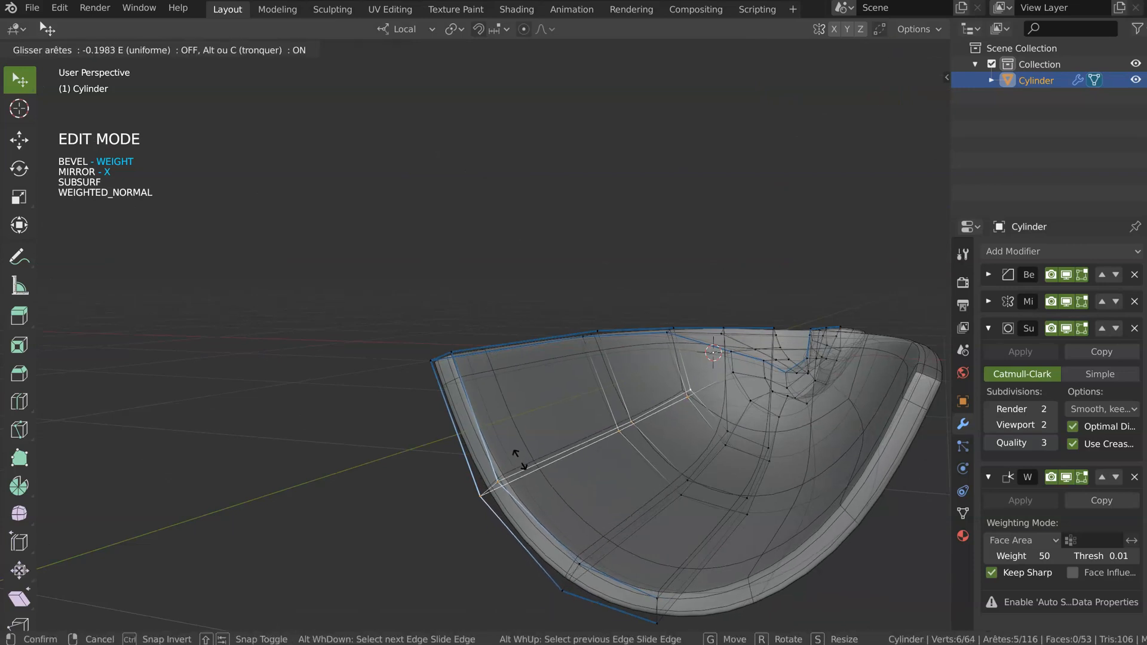
pyautogui.click(508, 469)
# - Move the same six side-wall vertices outward along the X axis by about 0.04 cm
pyautogui.moveTo(520, 479); pyautogui.dragTo(541, 477, button='middle')
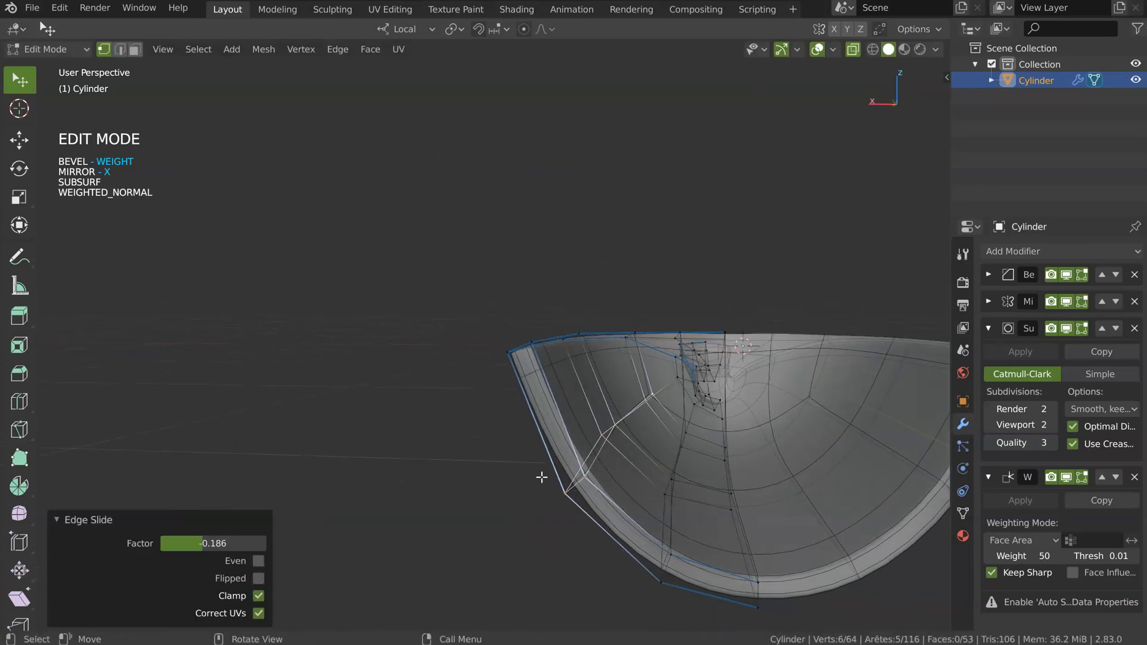
pyautogui.press('g')
pyautogui.press('x')
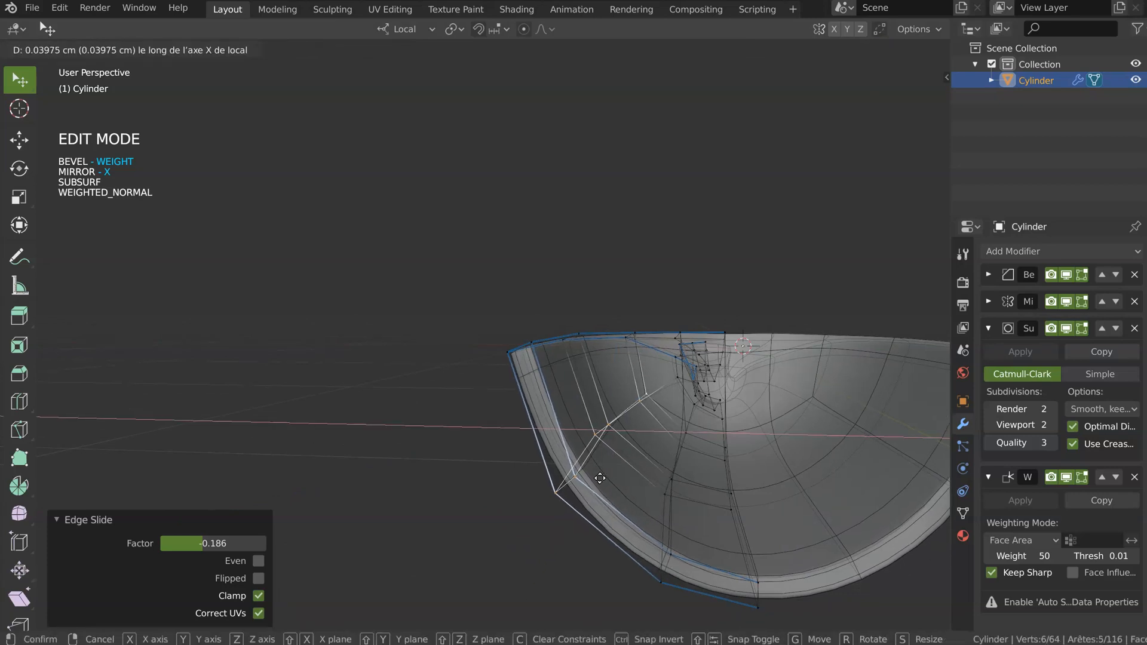
pyautogui.click(600, 478)
# - Move the four vertices of the lower lengthwise line at the bowl's mouth outward along X by about 0.04 cm
pyautogui.click(664, 583)
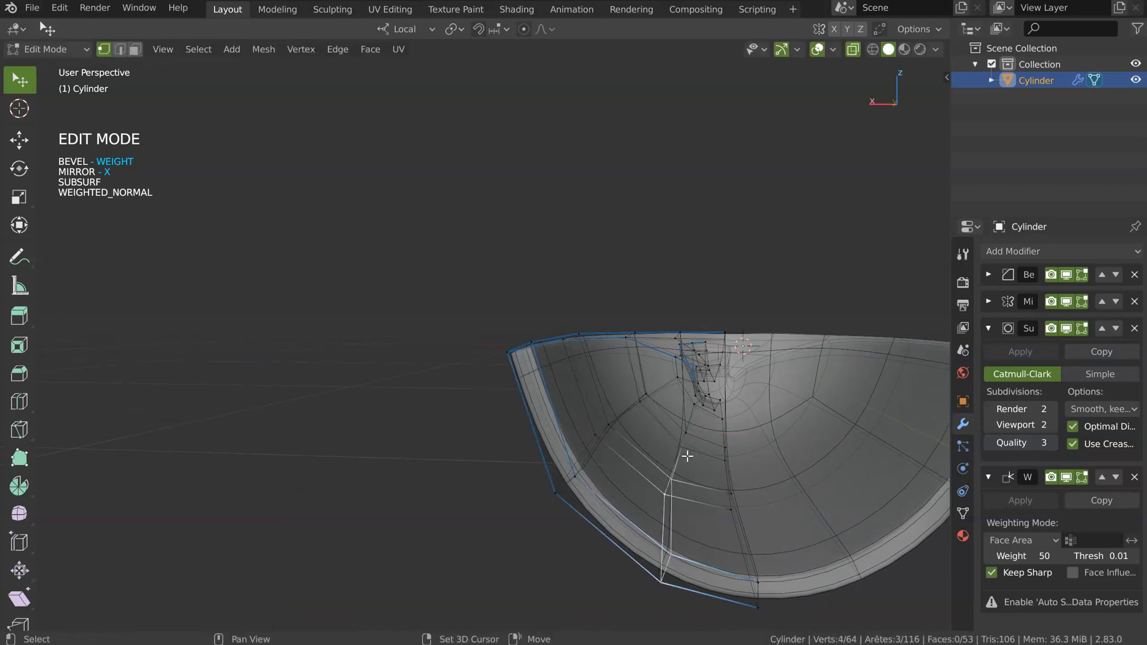
pyautogui.press('g')
pyautogui.press('x')
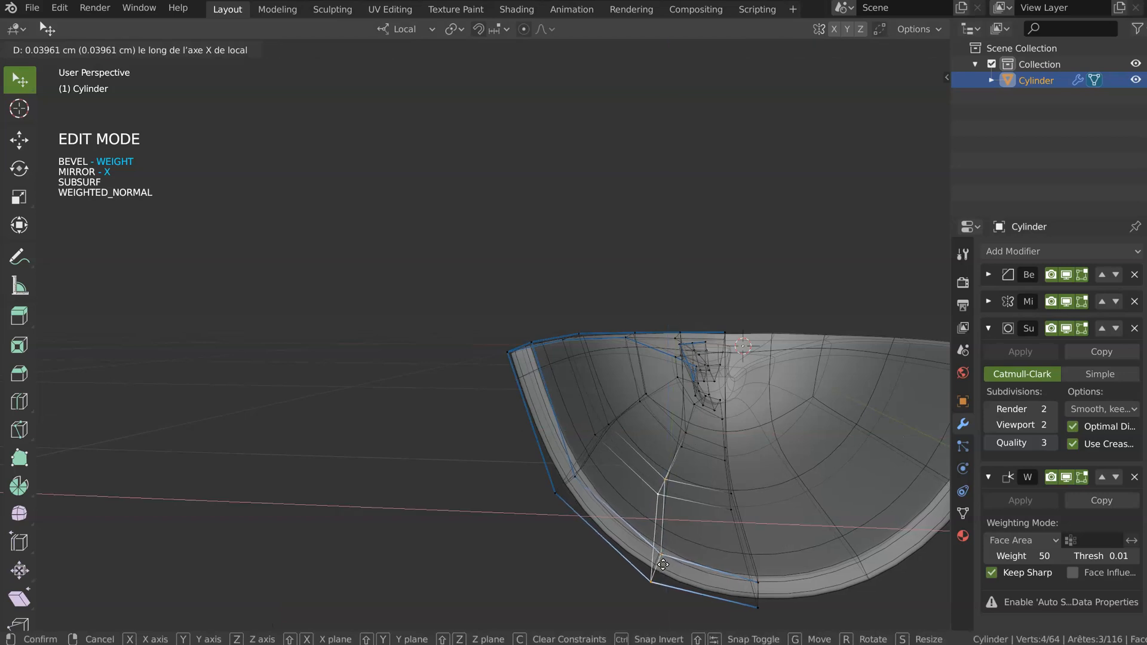
pyautogui.click(663, 566)
# - Move the paired inner and outer vertices at the back of the bowl's lower line outward along X by about 0.05 cm
pyautogui.moveTo(662, 509); pyautogui.dragTo(666, 546, button='middle')
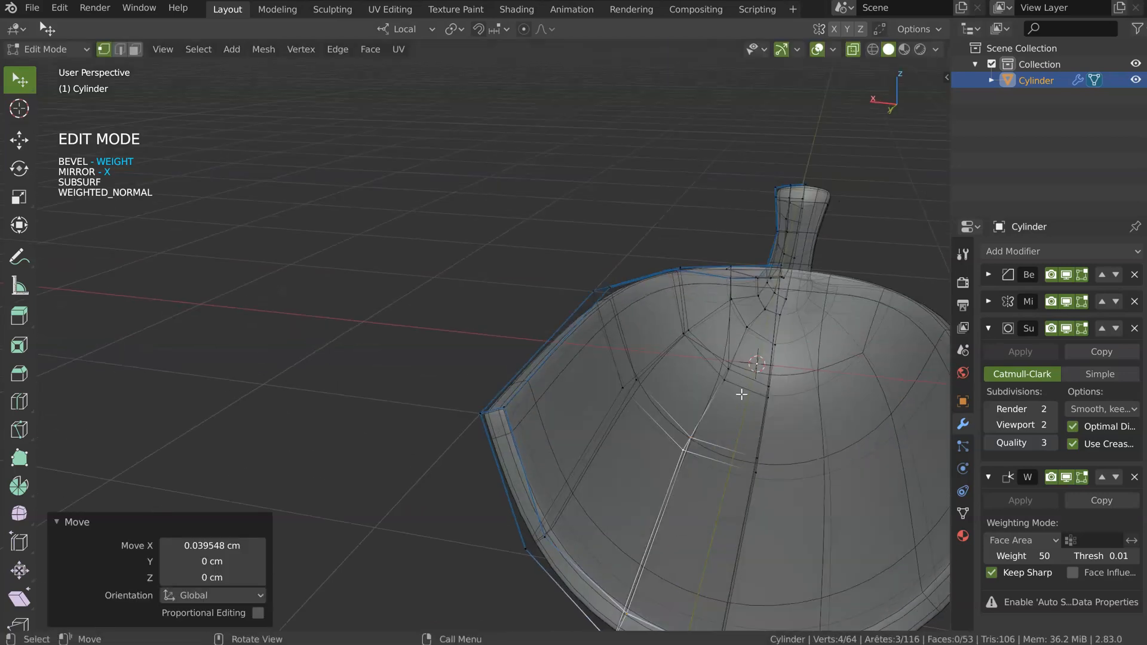
pyautogui.click(729, 374)
pyautogui.keyDown('shift'); pyautogui.click(731, 380); pyautogui.keyUp('shift')
pyautogui.press('g')
pyautogui.press('x')
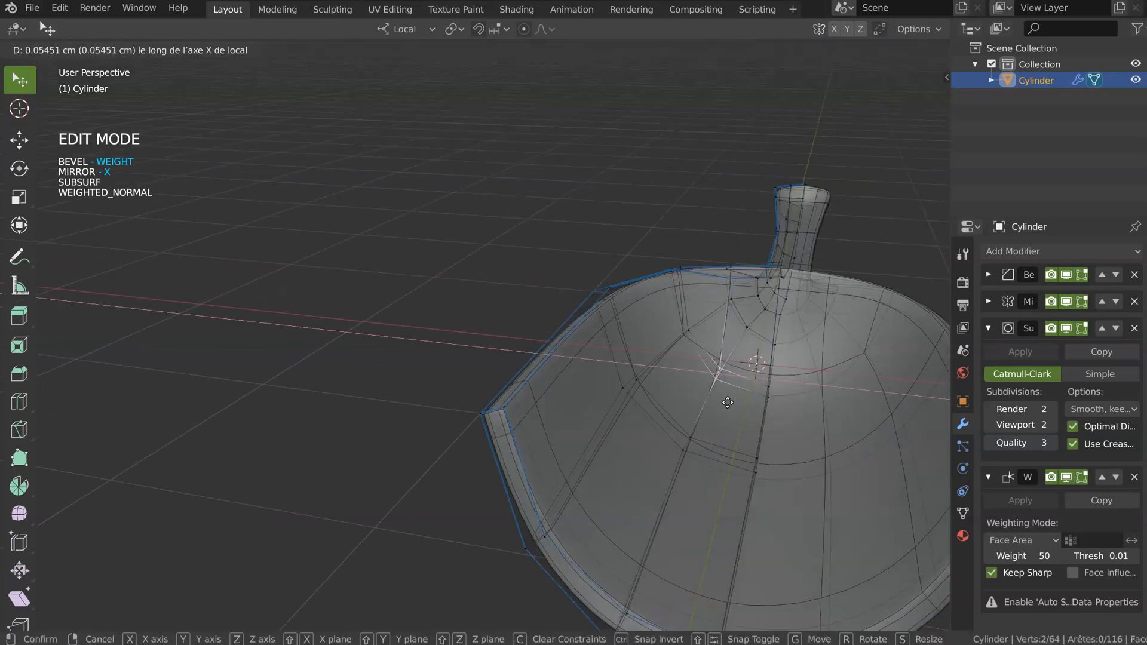
pyautogui.click(727, 403)
# - Insert one centred edge loop across the bowl's wall where it narrows into the neck
pyautogui.moveTo(727, 402); pyautogui.dragTo(720, 351, button='middle')
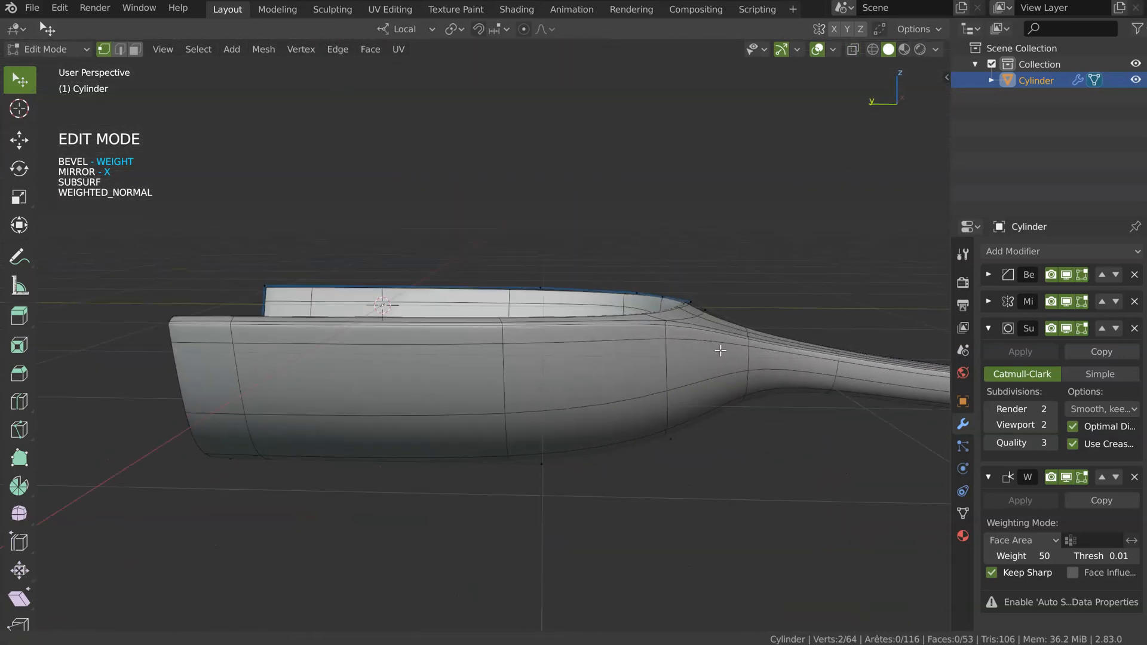
pyautogui.scroll(3, 720, 351)
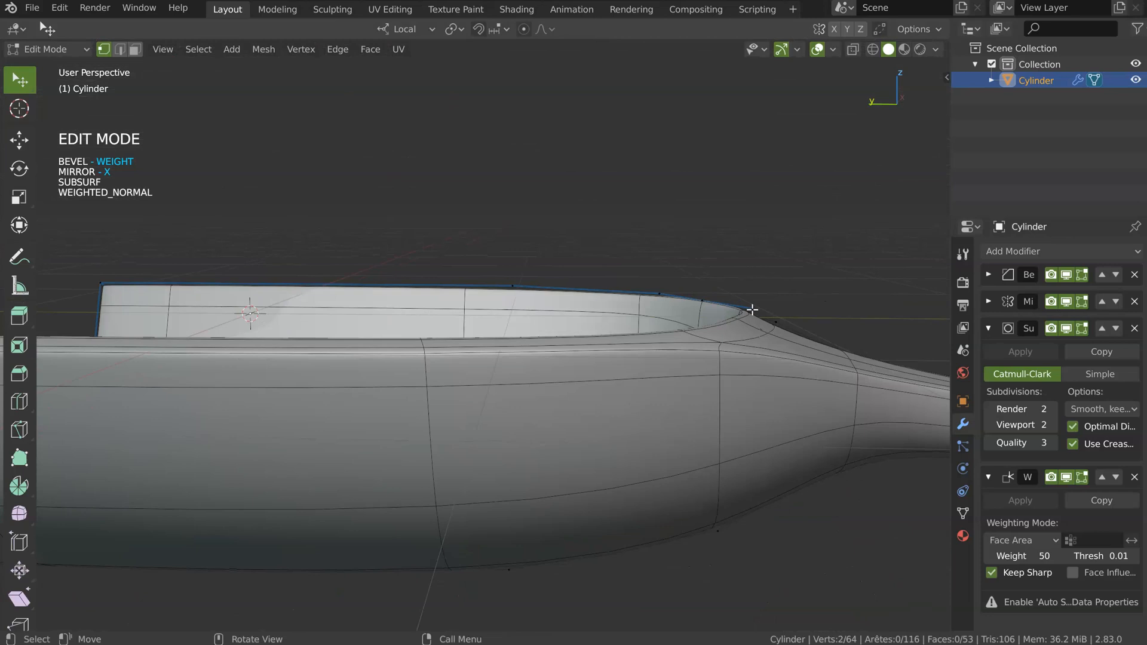
pyautogui.moveTo(750, 338); pyautogui.dragTo(777, 355, button='middle')
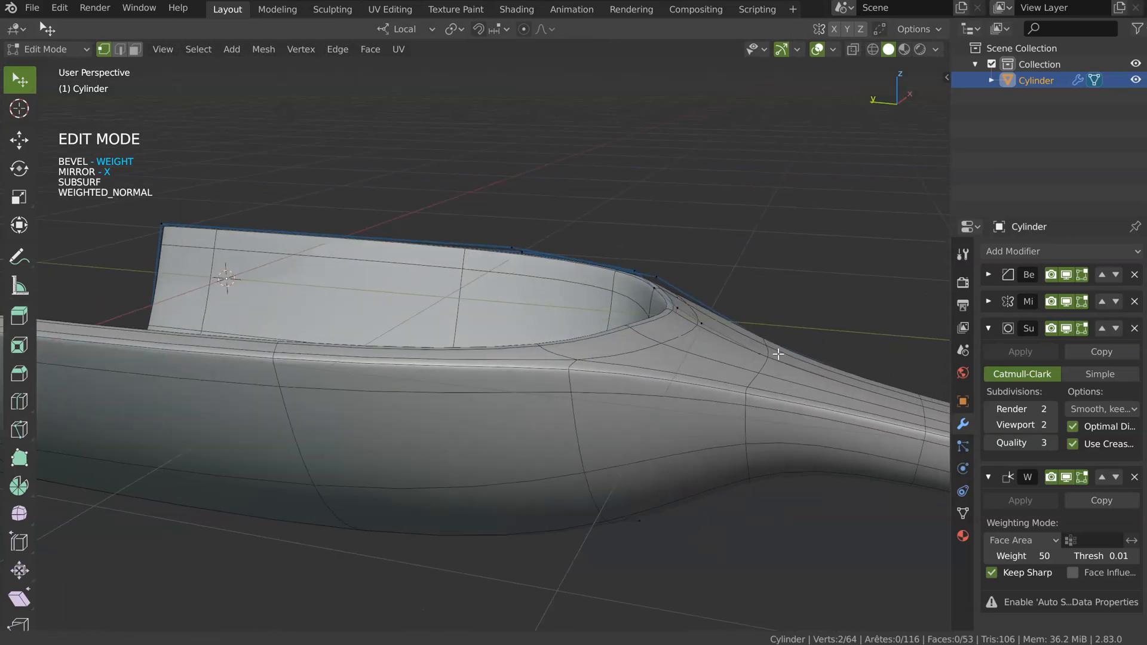
pyautogui.hotkey('ctrl', 'r')
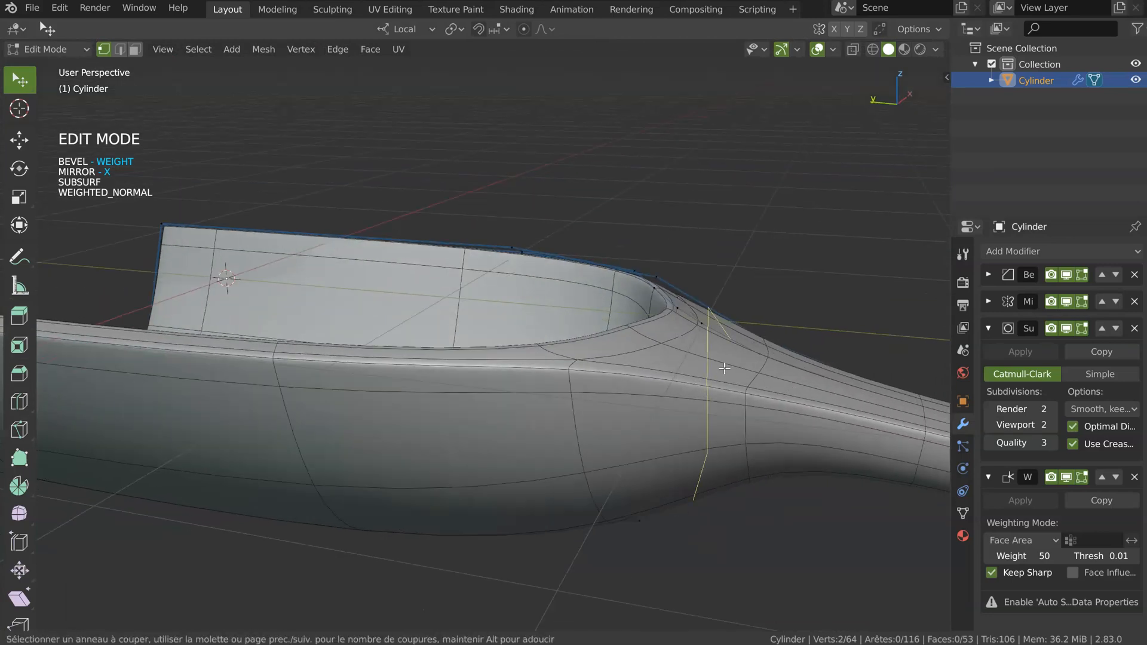
pyautogui.click(724, 368)
pyautogui.rightClick(740, 357)
# - Hide the viewport overlays in Object Mode, examine the smoothed neck and bowl junction from above, and return to Edit Mode
pyautogui.moveTo(696, 353)
pyautogui.mouseDown(button='middle')
pyautogui.moveTo(579, 320)
pyautogui.moveTo(767, 347)
pyautogui.mouseUp(button='middle')
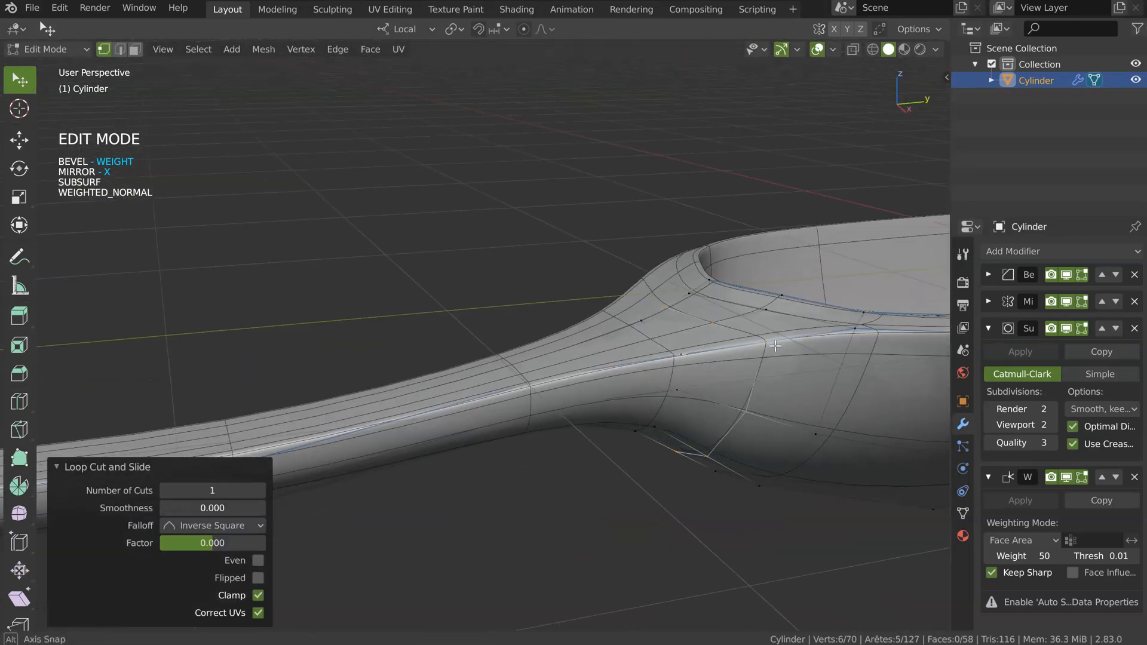
pyautogui.press('Tab')
pyautogui.hotkey('shift', 'space')
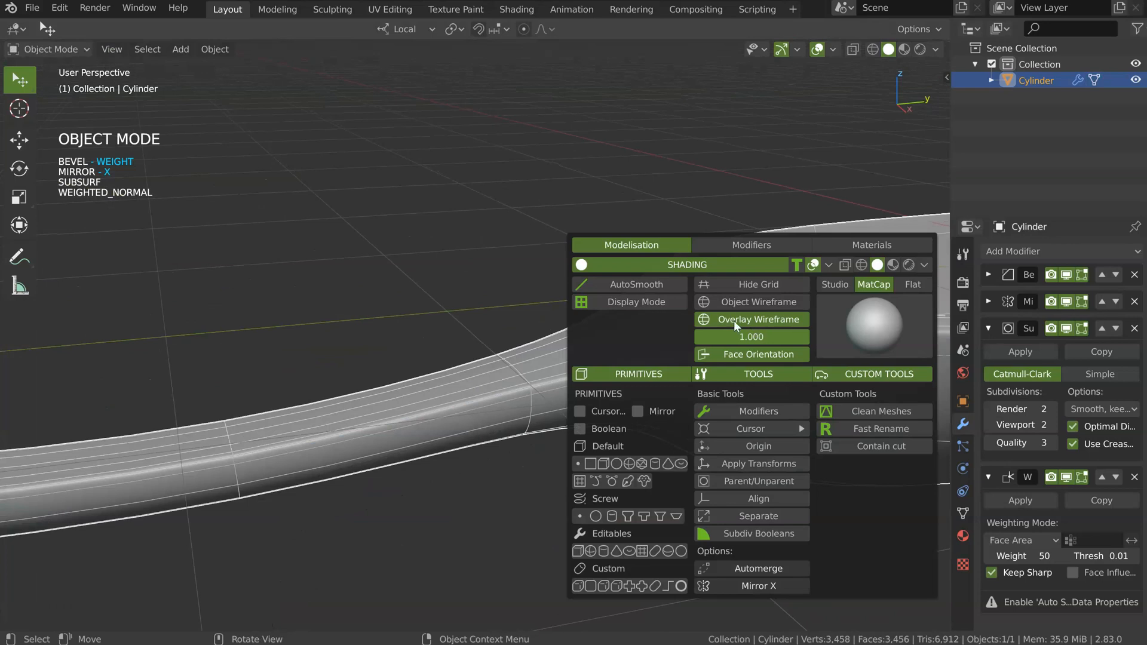
pyautogui.click(814, 265)
pyautogui.moveTo(519, 197); pyautogui.dragTo(610, 352, button='middle')
pyautogui.press('Tab')
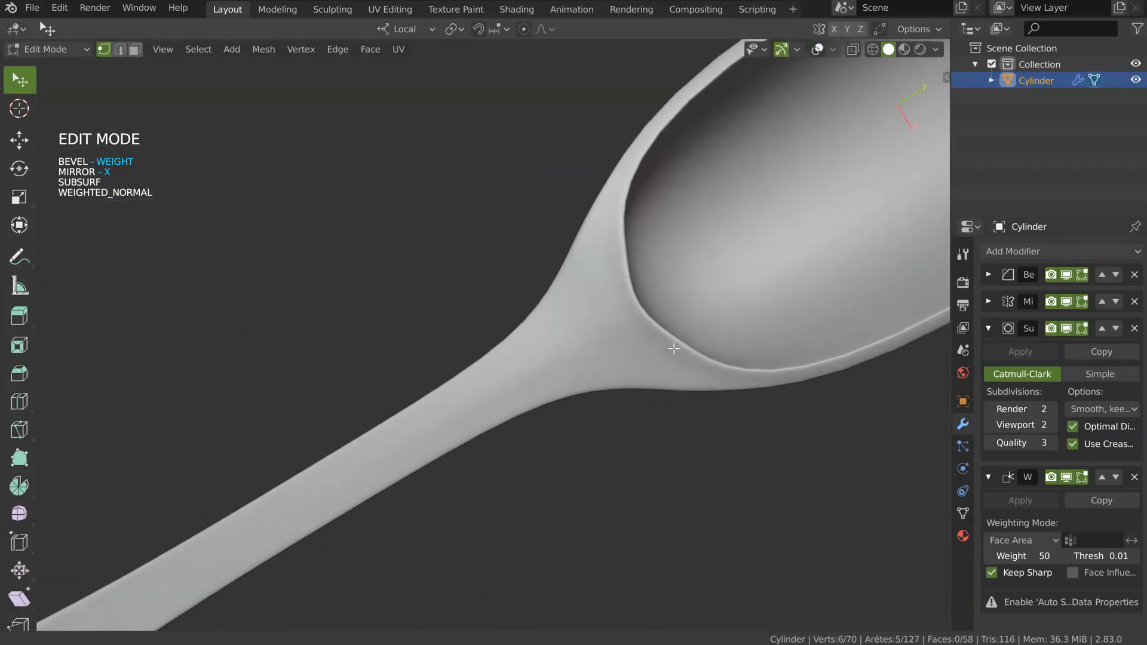
# - Turn the viewport overlays back on and move the two rim vertices beside the centreline toward the handle along Y by about 0.03 cm
pyautogui.scroll(3, 747, 382)
pyautogui.click(817, 50)
pyautogui.keyDown('shift'); pyautogui.moveTo(777, 366); pyautogui.dragTo(555, 342, button='middle'); pyautogui.keyUp('shift')
pyautogui.click(555, 336)
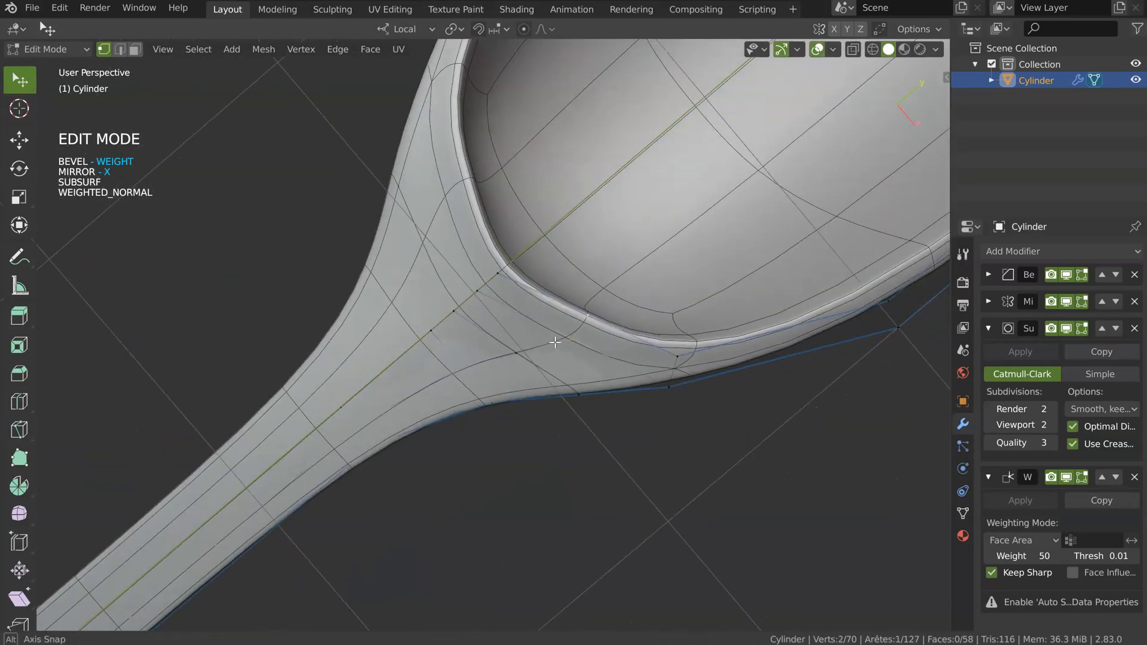
pyautogui.press('KP_7')
pyautogui.scroll(10, 540, 259)
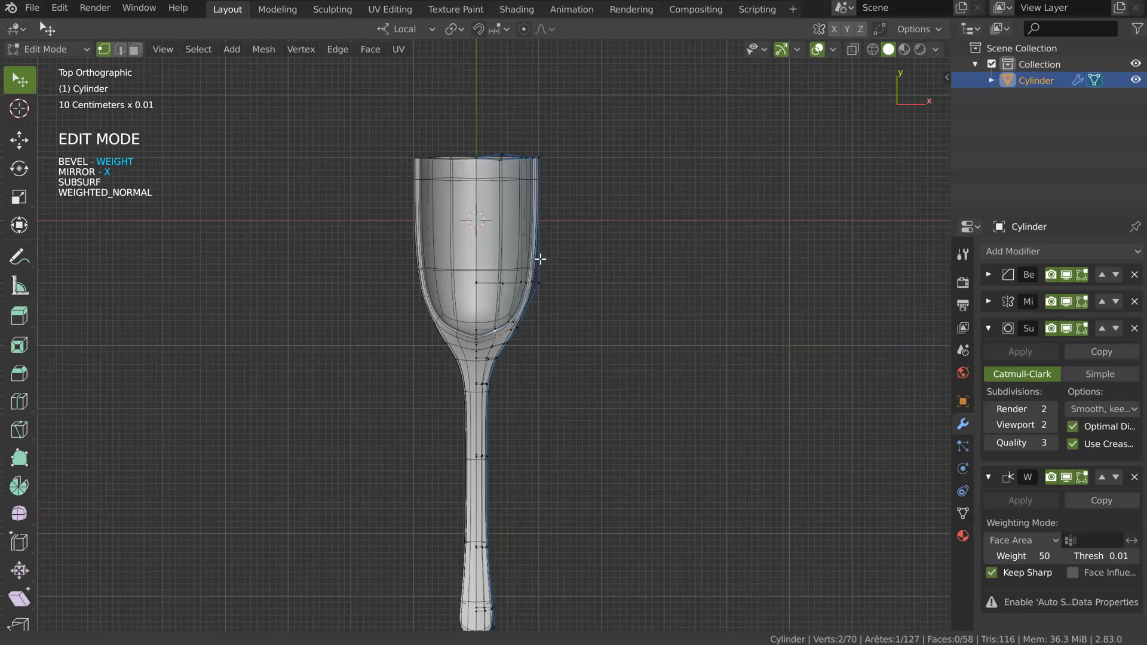
pyautogui.press('g')
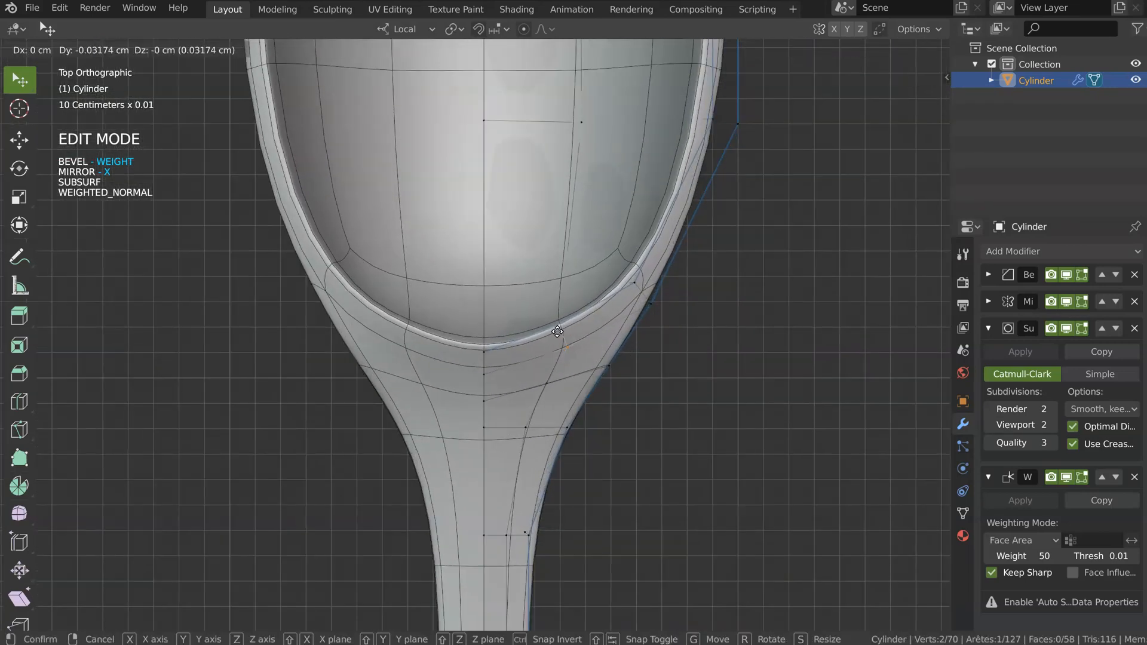
pyautogui.click(555, 339)
# - Move the vertex on the neck's top face behind the rim slightly outward and toward the handle in top view
pyautogui.click(543, 378)
pyautogui.press('g')
pyautogui.click(550, 391)
# - Dissolve the two edges running behind the rim on the neck's top face and connect the inner face vertex to the rim's corner vertex
pyautogui.moveTo(583, 387); pyautogui.dragTo(575, 384, button='middle')
pyautogui.moveTo(469, 383); pyautogui.dragTo(589, 310, button='middle')
pyautogui.moveTo(648, 265); pyautogui.dragTo(539, 241, button='middle')
pyautogui.press('Tab')
pyautogui.click(522, 354)
pyautogui.click(516, 285)
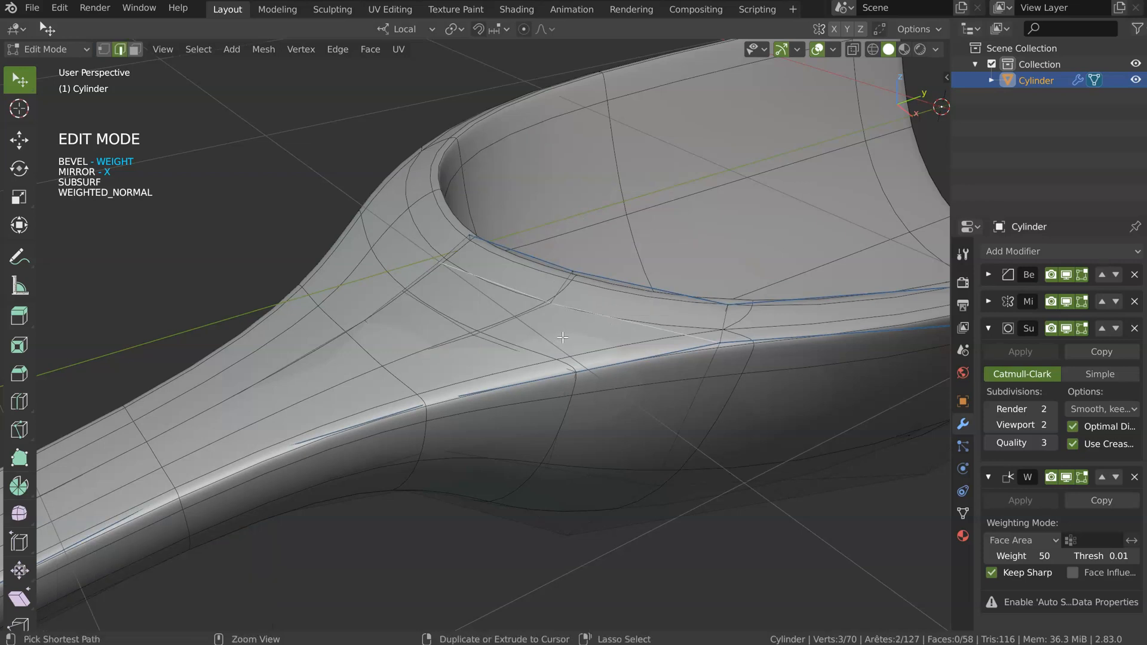
pyautogui.hotkey('ctrl', 'x')
pyautogui.moveTo(643, 367); pyautogui.dragTo(607, 337, button='middle')
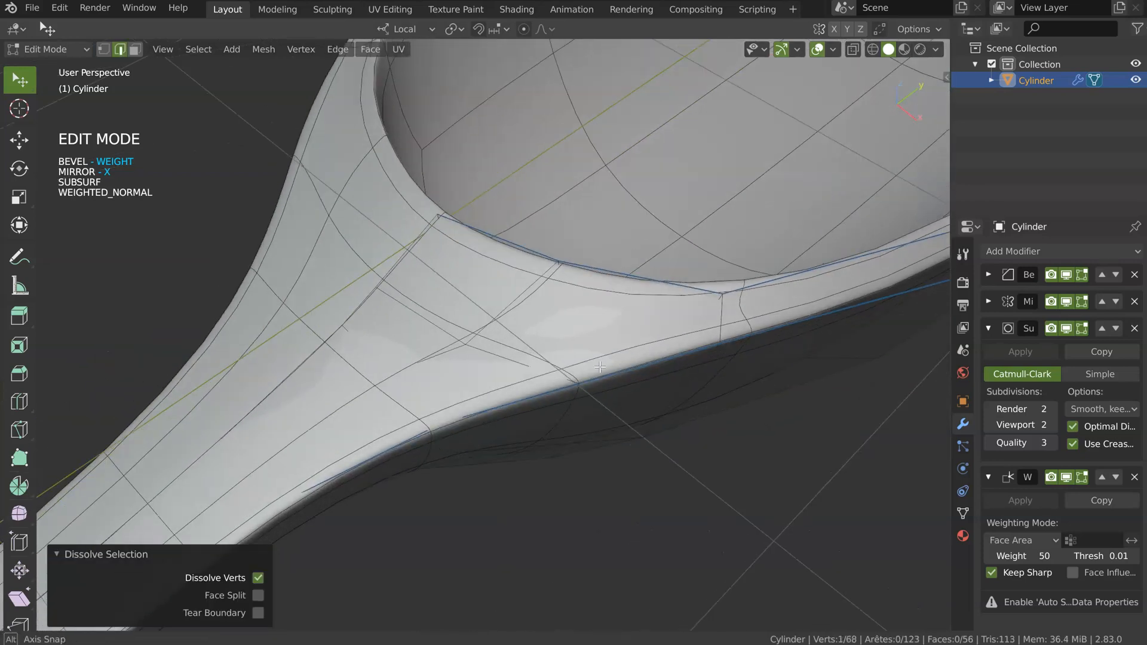
pyautogui.press('1')
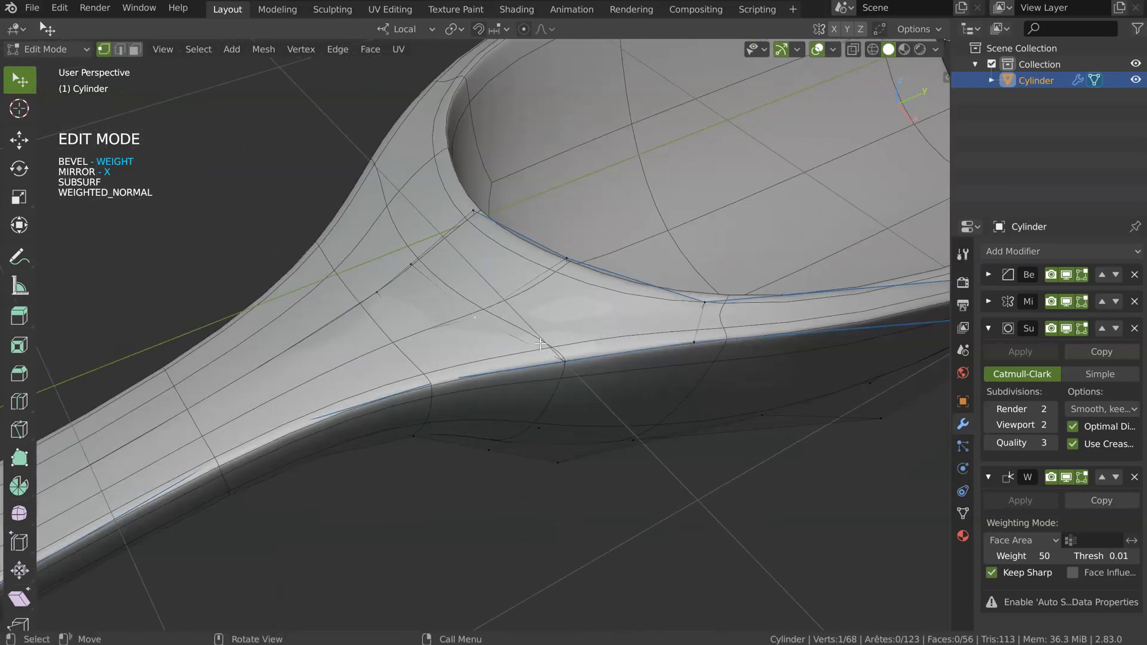
pyautogui.moveTo(567, 357); pyautogui.dragTo(566, 357)
pyautogui.click(473, 310)
pyautogui.press('j')
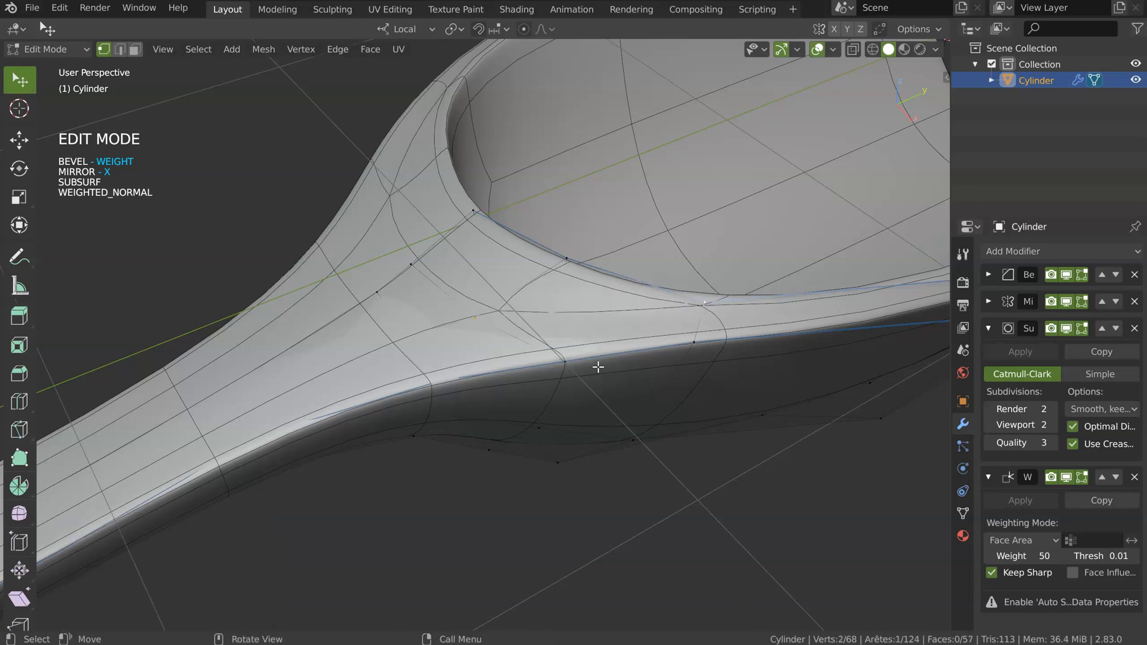
# - From the bottom view, move the centreline vertices of the cross lines under the bowl's back toward the handle so the lines curve
pyautogui.moveTo(591, 365); pyautogui.dragTo(661, 302, button='middle')
pyautogui.moveTo(539, 319); pyautogui.dragTo(558, 233, button='middle')
pyautogui.moveTo(714, 368); pyautogui.dragTo(461, 321, button='middle')
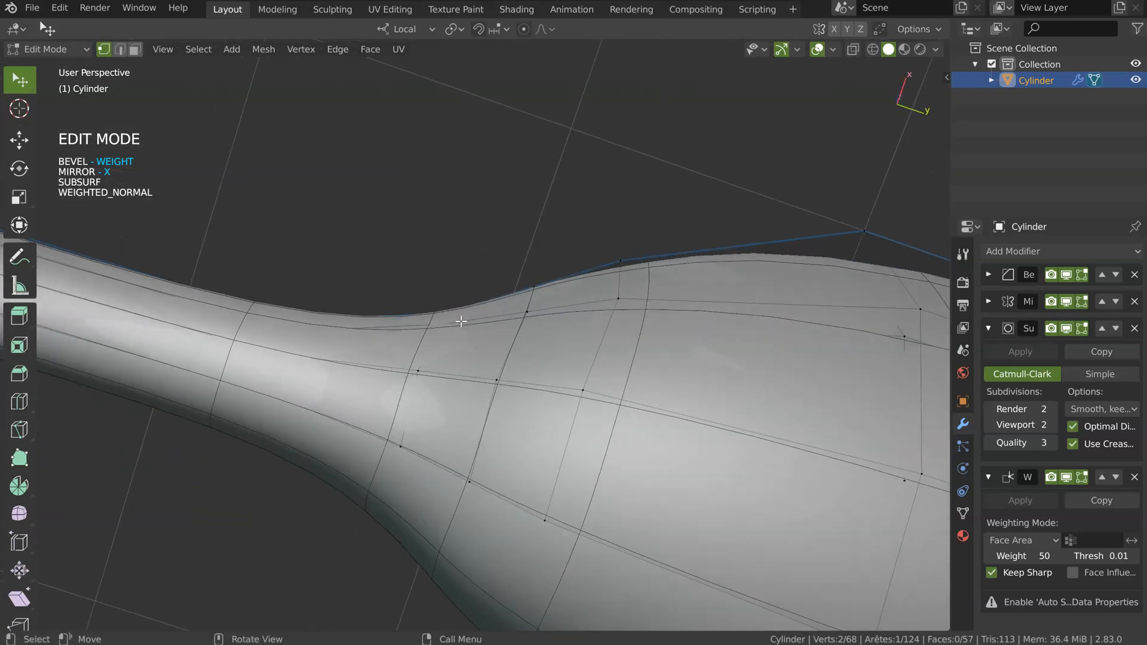
pyautogui.press('ctrl+KP_7')
pyautogui.scroll(2, 595, 225)
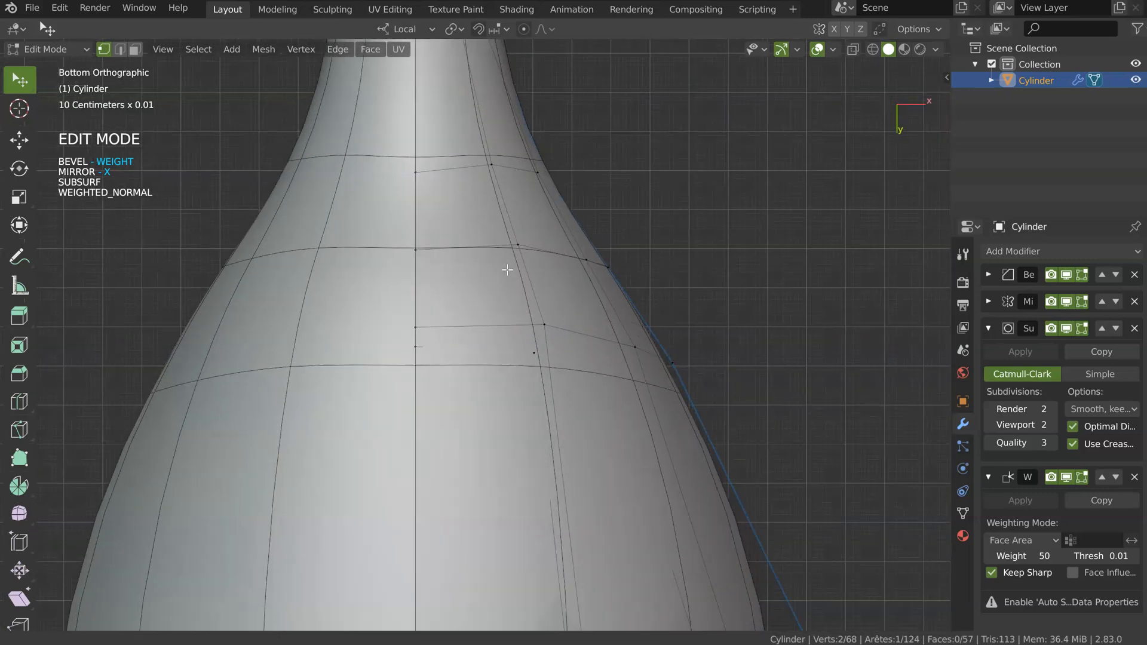
pyautogui.moveTo(412, 247); pyautogui.dragTo(412, 231)
pyautogui.moveTo(415, 170); pyautogui.dragTo(414, 160)
pyautogui.moveTo(411, 334)
pyautogui.mouseDown()
pyautogui.moveTo(415, 321)
pyautogui.moveTo(420, 338)
pyautogui.mouseUp()
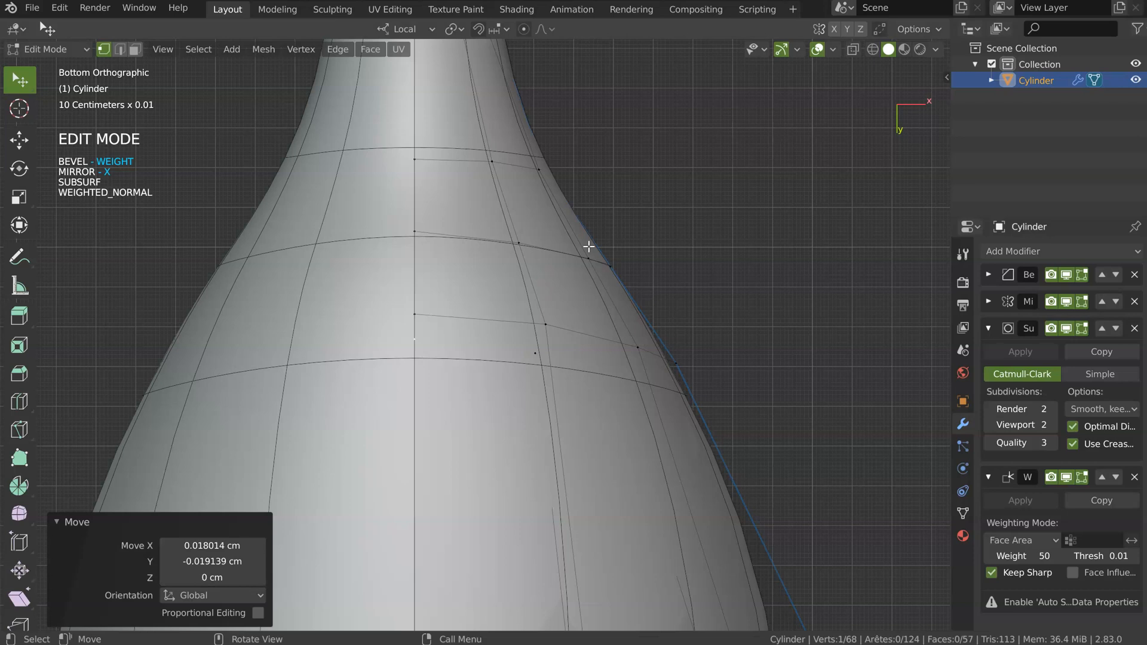
# - Flatten the edge loop where the neck meets the handle by scaling it along Y to about 0.25
pyautogui.scroll(-4, 589, 248)
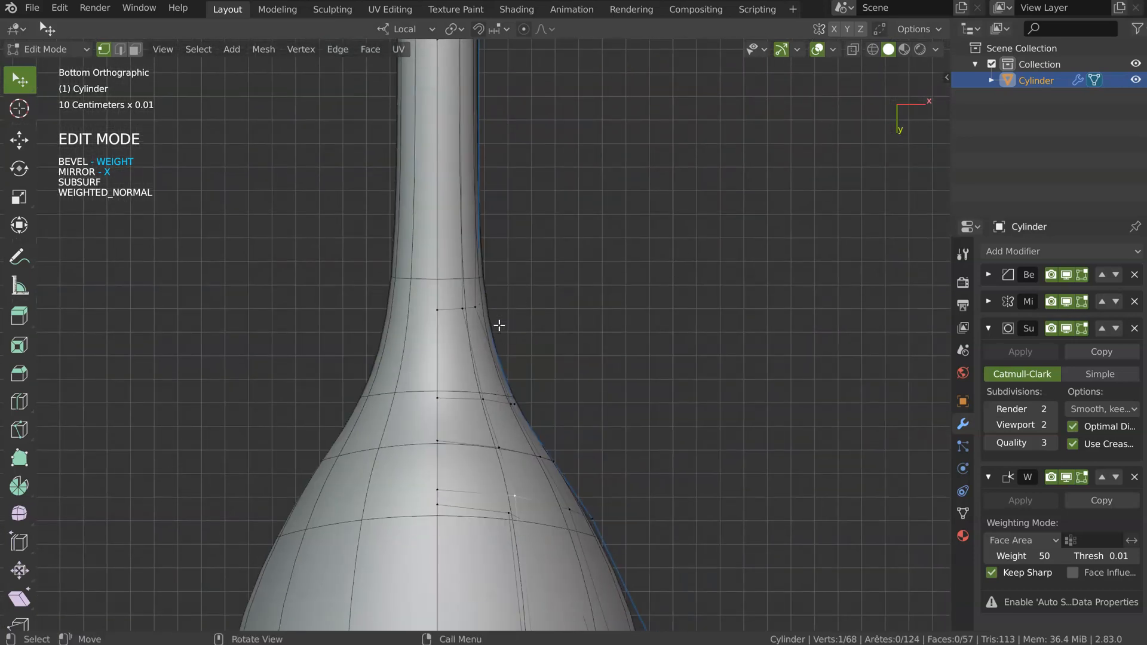
pyautogui.keyDown('alt'); pyautogui.click(455, 306); pyautogui.keyUp('alt')
pyautogui.press('s')
pyautogui.press('y')
pyautogui.click(450, 264)
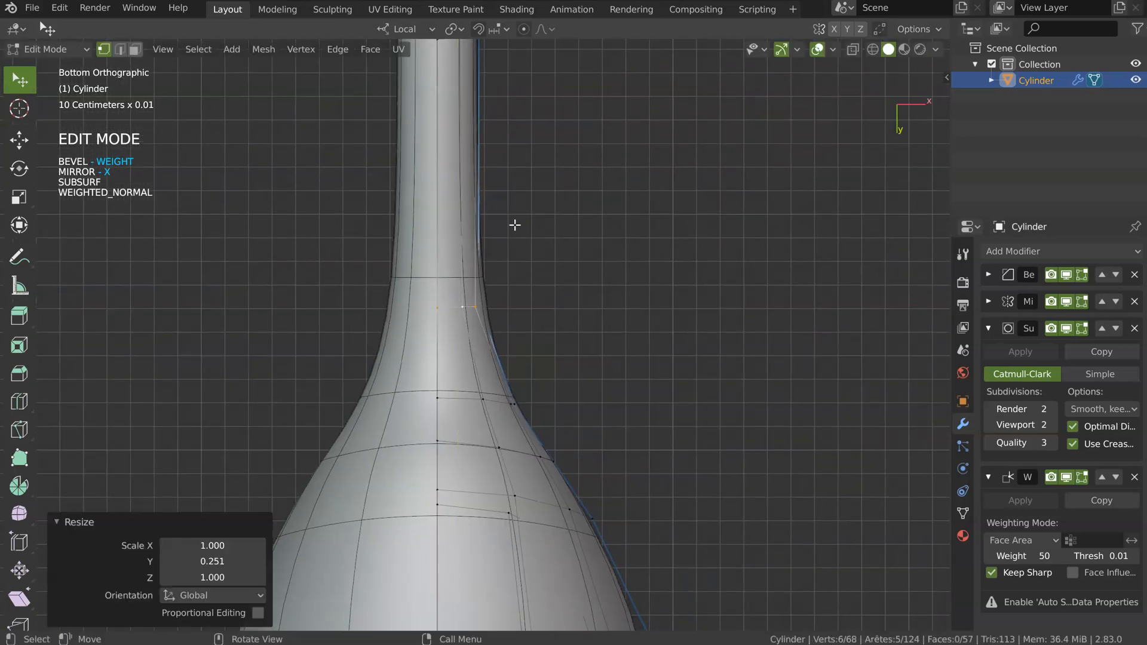
pyautogui.keyDown('shift'); pyautogui.moveTo(501, 103); pyautogui.dragTo(468, 276, button='middle'); pyautogui.keyUp('shift')
pyautogui.keyDown('alt'); pyautogui.click(417, 208); pyautogui.keyUp('alt')
pyautogui.press('s')
pyautogui.press('y')
pyautogui.press('y')
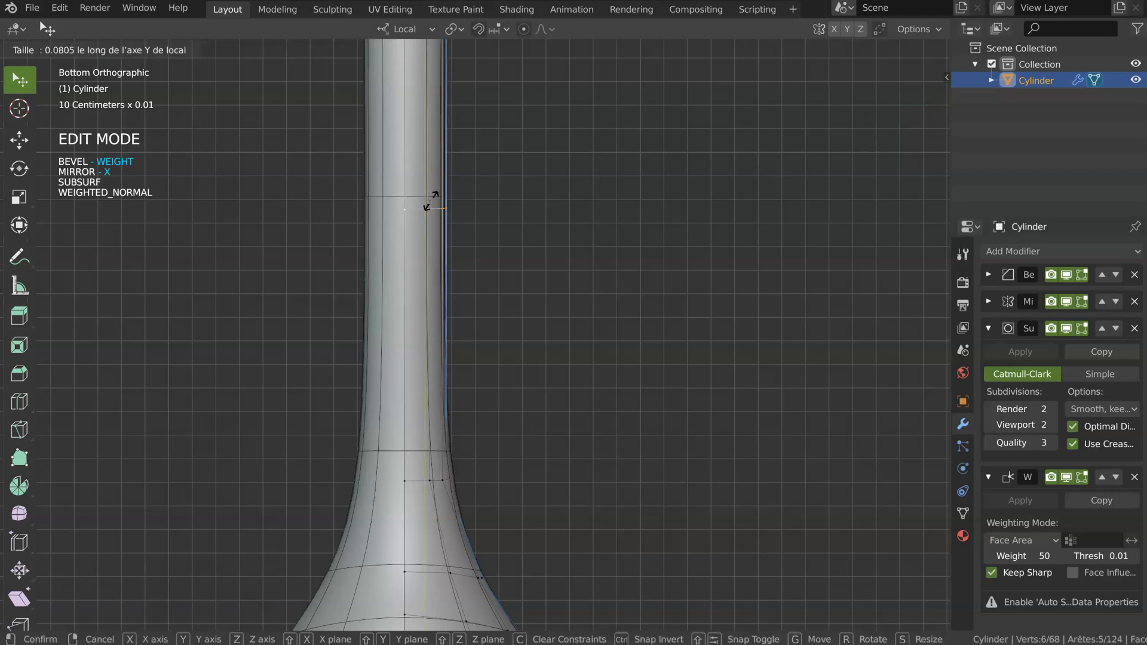
pyautogui.rightClick(437, 167)
# - Select all vertices of the bowl's open end and align them to one straight line along Y with Center Y Front
pyautogui.keyDown('ctrl'); pyautogui.moveTo(543, 194); pyautogui.dragTo(514, 228, button='middle'); pyautogui.keyUp('ctrl')
pyautogui.keyDown('shift'); pyautogui.moveTo(457, 293); pyautogui.dragTo(472, 163, button='middle'); pyautogui.keyUp('shift')
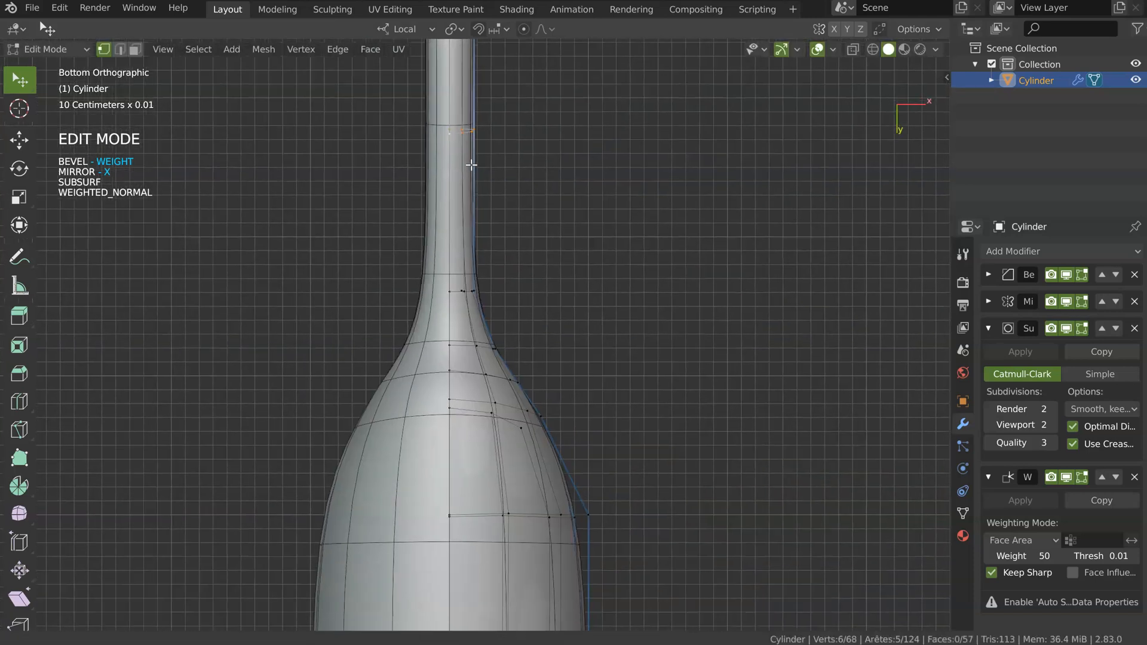
pyautogui.keyDown('ctrl'); pyautogui.moveTo(485, 391); pyautogui.dragTo(485, 337, button='middle'); pyautogui.keyUp('ctrl')
pyautogui.keyDown('shift'); pyautogui.moveTo(517, 445); pyautogui.dragTo(568, 300, button='middle'); pyautogui.keyUp('shift')
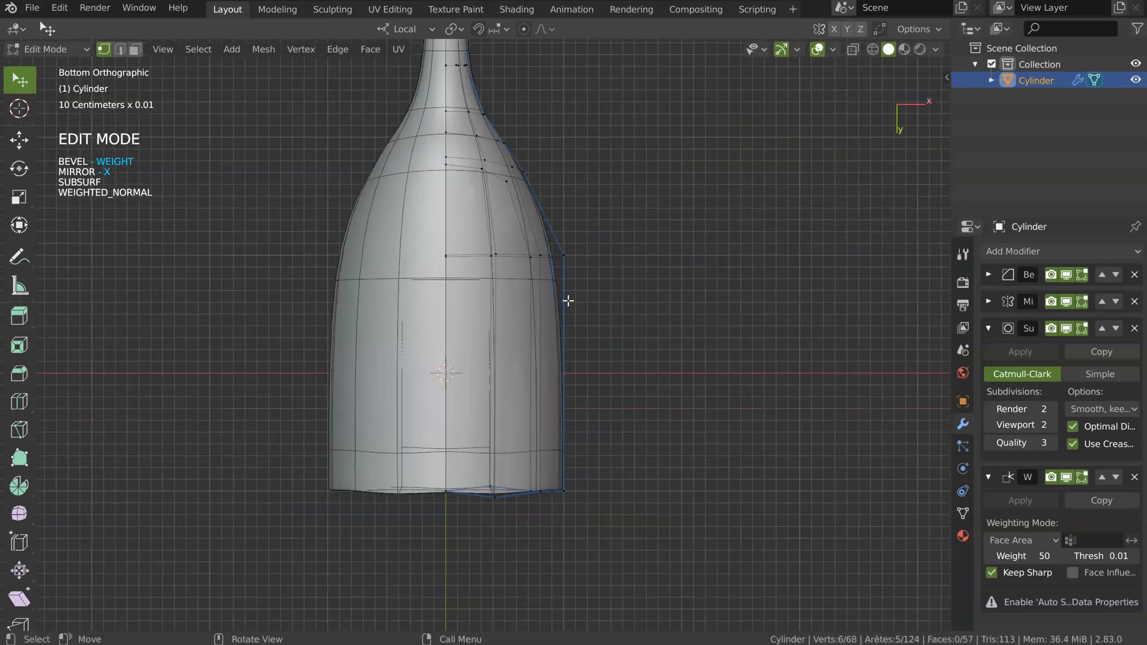
pyautogui.keyDown('ctrl'); pyautogui.moveTo(518, 477); pyautogui.dragTo(514, 435, button='middle'); pyautogui.keyUp('ctrl')
pyautogui.keyDown('shift'); pyautogui.moveTo(512, 531); pyautogui.dragTo(512, 463, button='middle'); pyautogui.keyUp('shift')
pyautogui.keyDown('alt'); pyautogui.click(515, 466); pyautogui.keyUp('alt')
pyautogui.keyDown('alt'); pyautogui.keyDown('shift'); pyautogui.click(571, 455); pyautogui.keyUp('shift'); pyautogui.keyUp('alt')
pyautogui.moveTo(435, 504)
pyautogui.keyDown('ctrl'); pyautogui.mouseDown(button='right')
pyautogui.moveTo(645, 441)
pyautogui.moveTo(588, 445)
pyautogui.mouseUp(button='right'); pyautogui.keyUp('ctrl')
pyautogui.hotkey('alt', 'x')
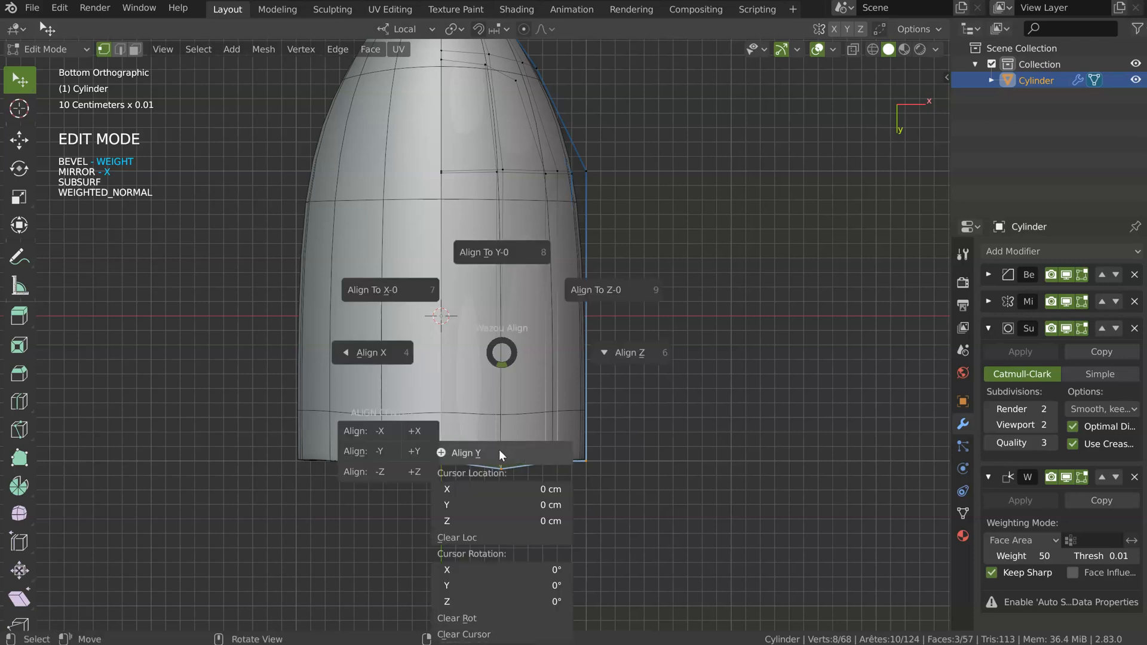
pyautogui.click(377, 452)
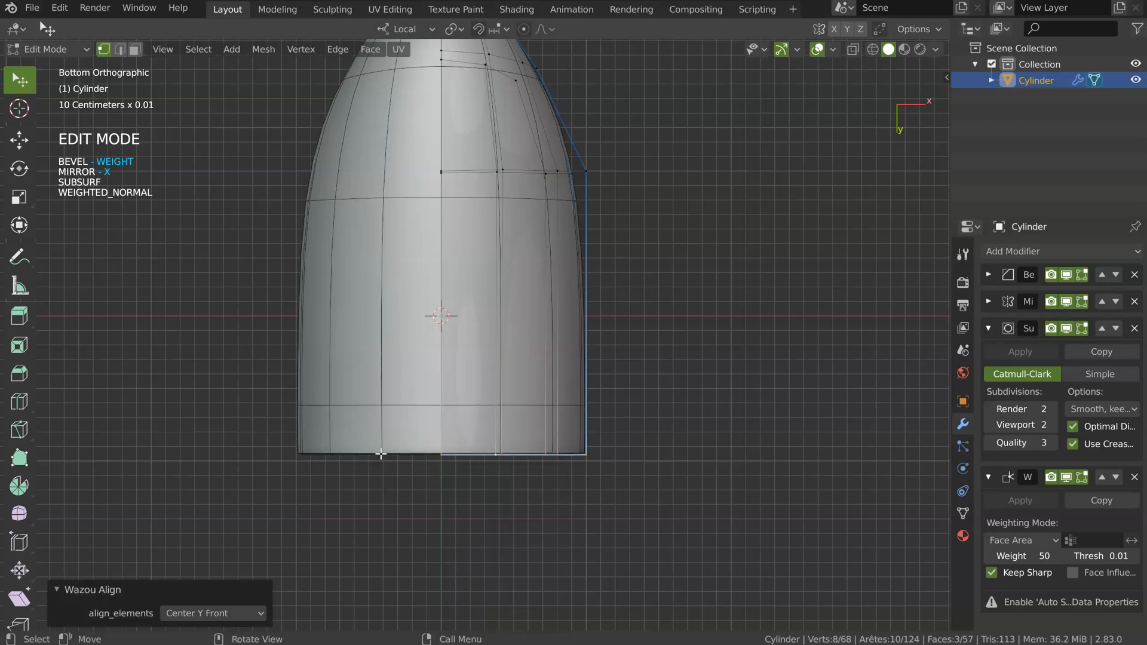
# - With X-ray on, move the four vertices of the bowl's lower side line outward along local X by about 0.08 cm and adjust their Z height
pyautogui.moveTo(612, 297); pyautogui.dragTo(458, 362, button='middle')
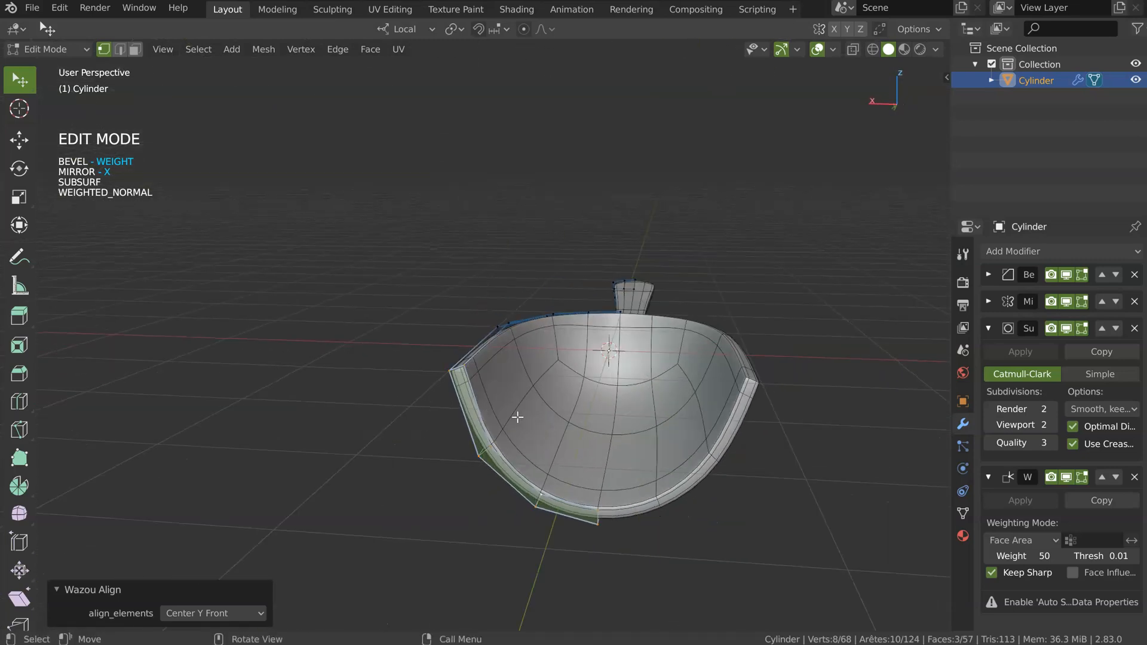
pyautogui.hotkey('alt', 'z')
pyautogui.hotkey('alt', 'a')
pyautogui.moveTo(449, 493)
pyautogui.keyDown('ctrl'); pyautogui.mouseDown(button='right')
pyautogui.moveTo(525, 448)
pyautogui.moveTo(472, 440)
pyautogui.mouseUp(button='right'); pyautogui.keyUp('ctrl')
pyautogui.moveTo(503, 432); pyautogui.dragTo(551, 355, button='middle')
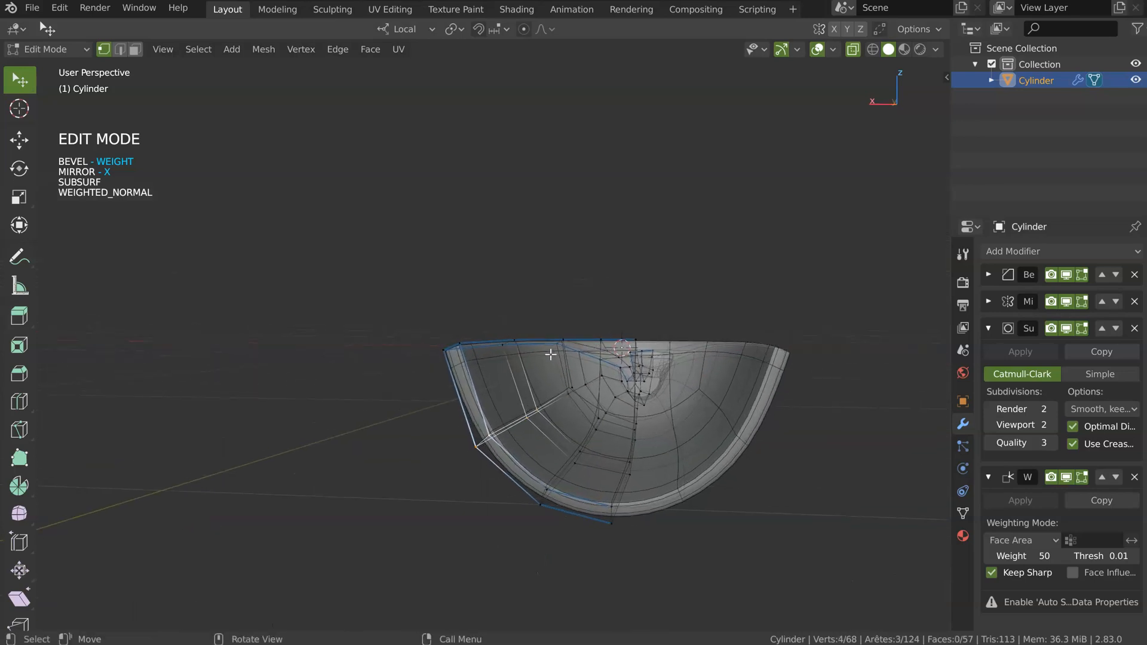
pyautogui.press('g')
pyautogui.press('x')
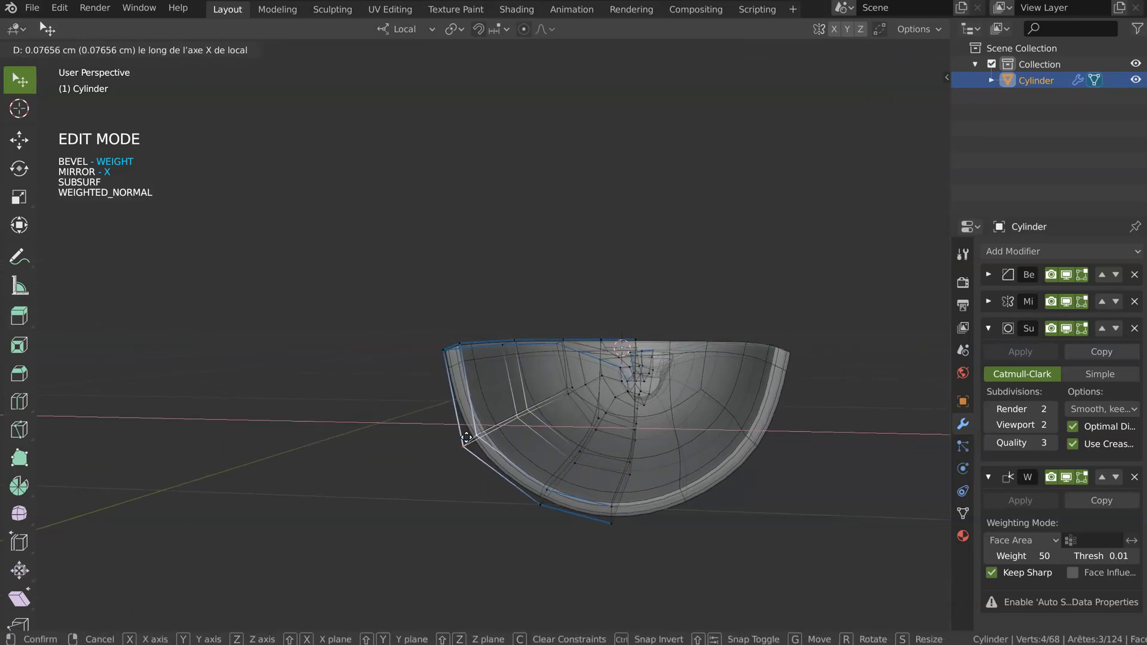
pyautogui.click(465, 441)
pyautogui.press('g')
pyautogui.press('z')
pyautogui.click(478, 397)
# - Move the paired vertices further back on the bowl's side line outward along X
pyautogui.moveTo(477, 397); pyautogui.dragTo(544, 351, button='middle')
pyautogui.click(544, 351)
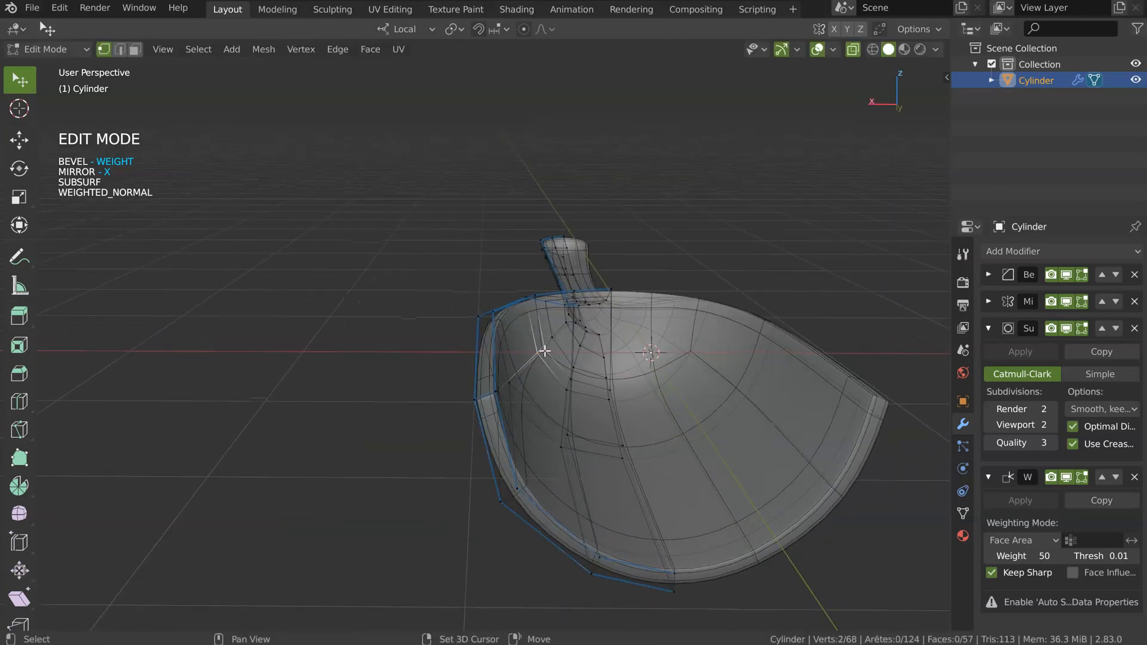
pyautogui.press('g')
pyautogui.press('x')
pyautogui.click(543, 369)
# - Dissolve the edge from the neck's inner face vertex to the rim corner and connect the nearby rim vertex to the neck's outer edge
pyautogui.moveTo(573, 386); pyautogui.dragTo(364, 345, button='middle')
pyautogui.press('Tab')
pyautogui.moveTo(520, 404); pyautogui.dragTo(574, 460, button='middle')
pyautogui.scroll(2, 568, 454)
pyautogui.moveTo(535, 382); pyautogui.dragTo(509, 394, button='middle')
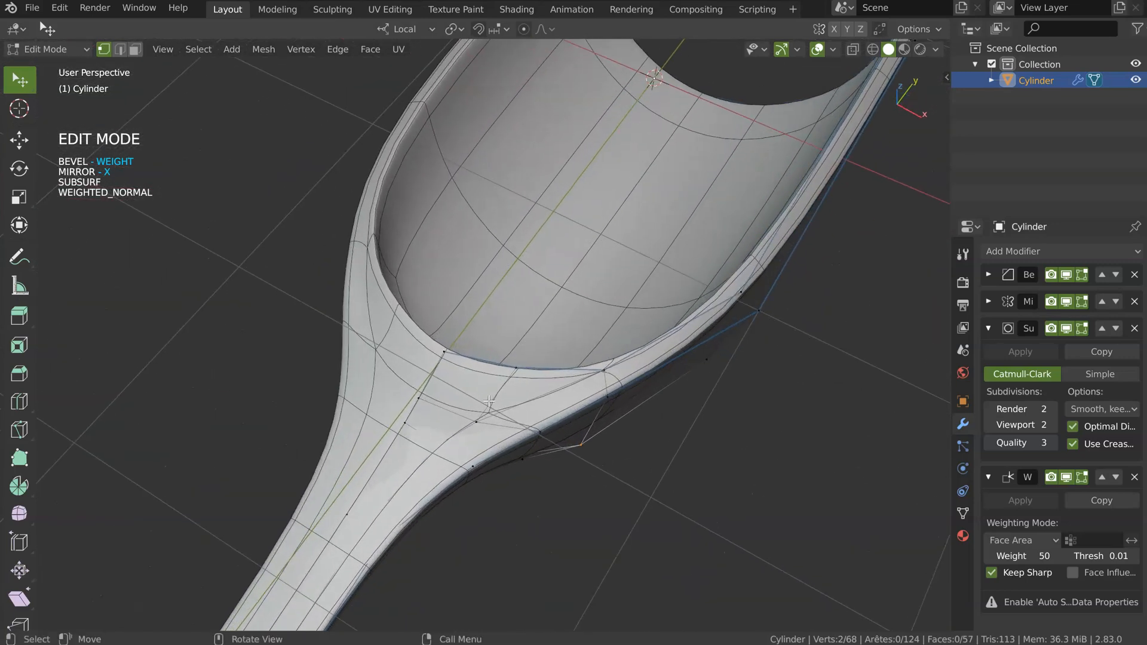
pyautogui.moveTo(544, 267); pyautogui.dragTo(540, 375, button='middle')
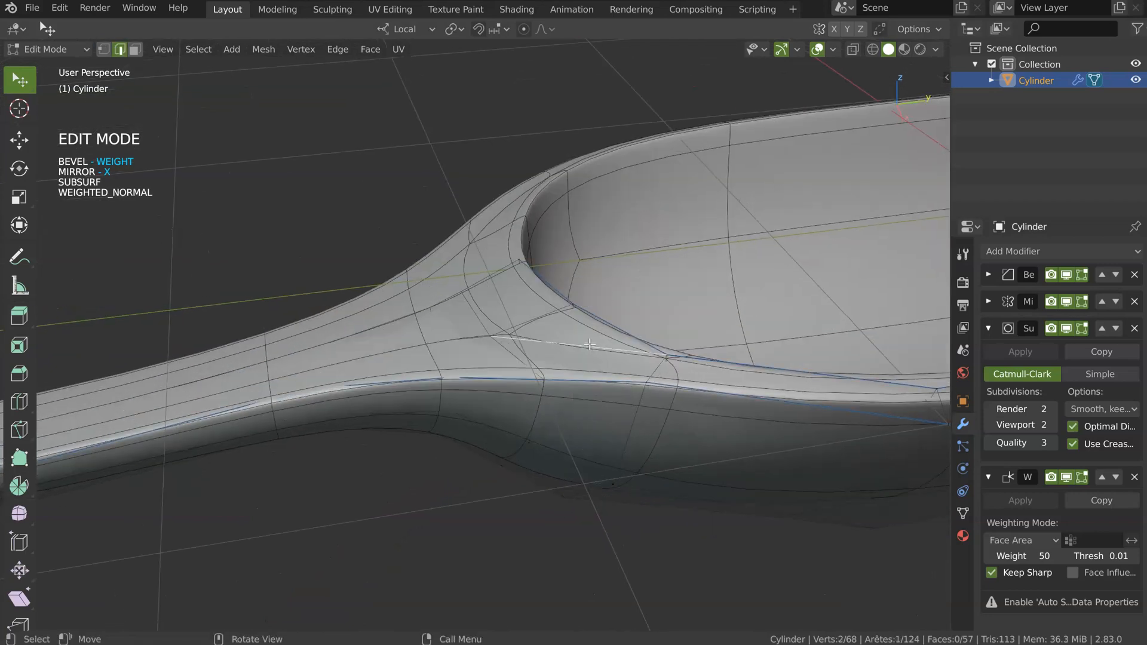
pyautogui.hotkey('ctrl', 'x')
pyautogui.press('1')
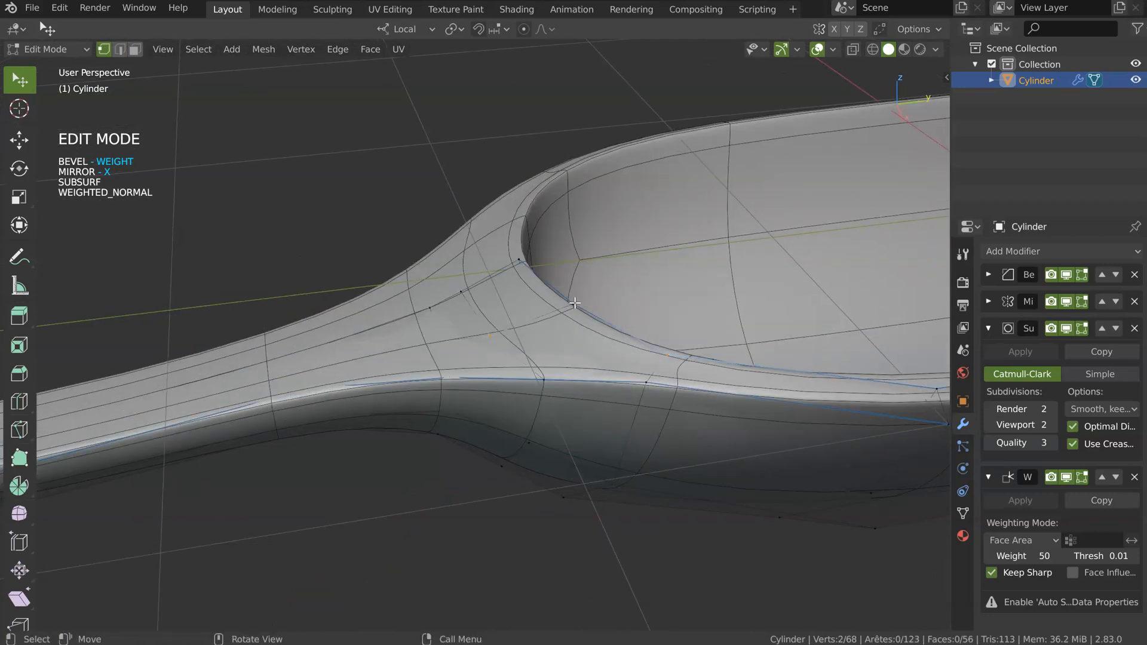
pyautogui.press('j')
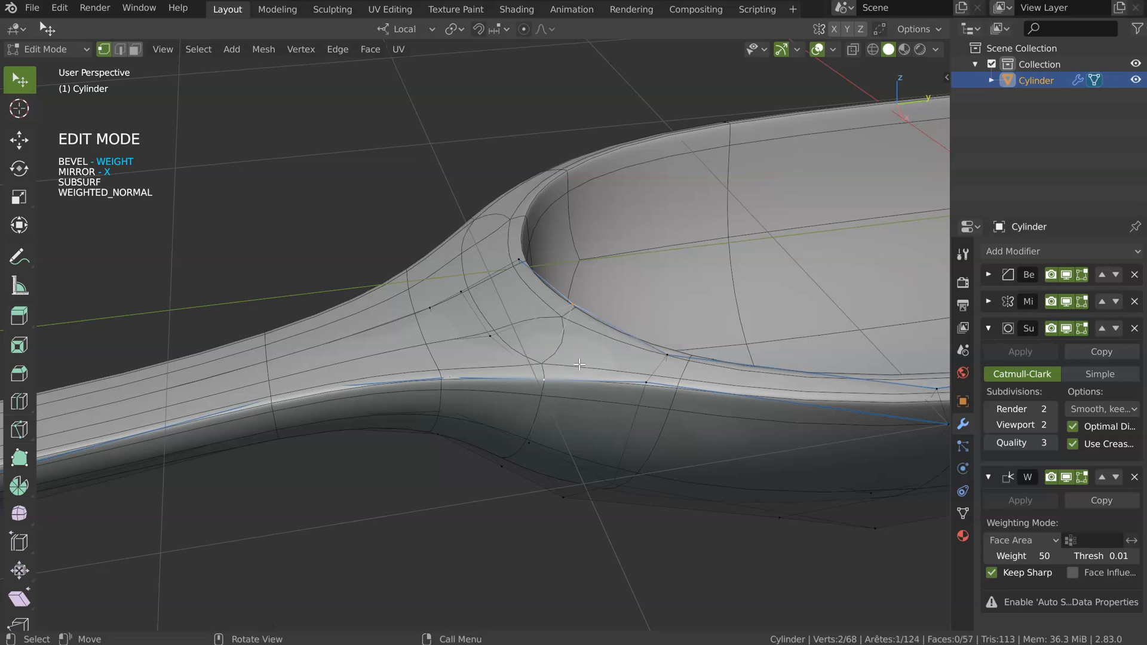
# - Dissolve the two connected edges crossing the neck's top face between the centreline and the outer edge
pyautogui.moveTo(579, 365); pyautogui.dragTo(506, 373, button='middle')
pyautogui.moveTo(585, 303); pyautogui.dragTo(515, 310, button='middle')
pyautogui.press('Tab')
pyautogui.click(518, 361)
pyautogui.keyDown('shift'); pyautogui.click(514, 361); pyautogui.keyUp('shift')
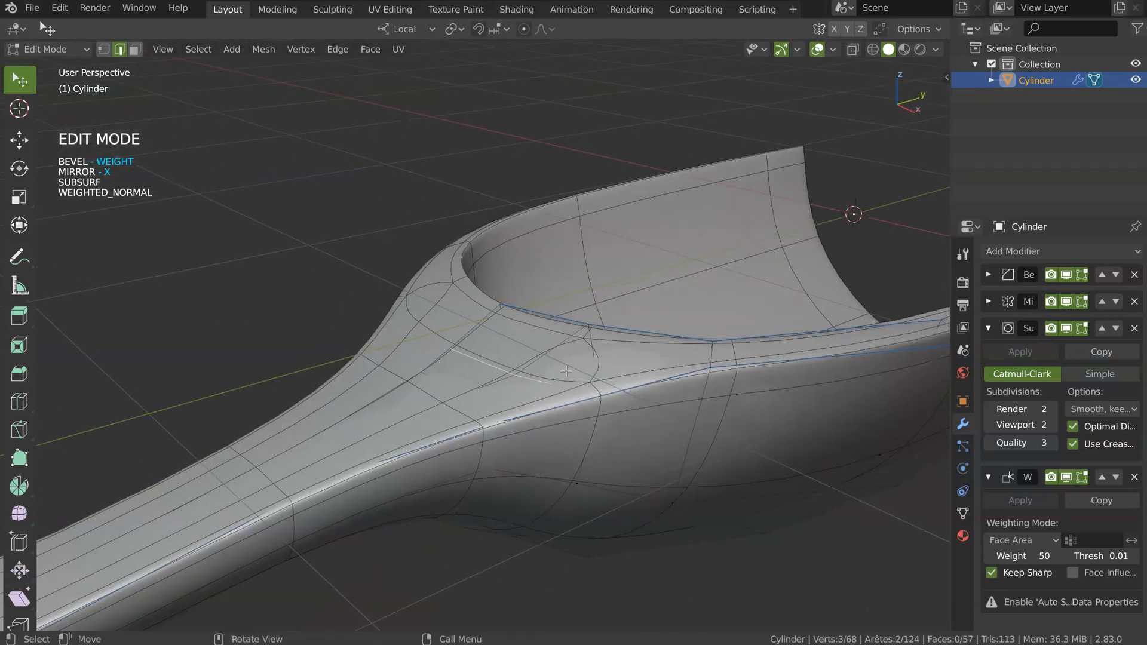
pyautogui.hotkey('ctrl', 'x')
# - Switch to Object Mode and remove the Subsurf modifier from the scoop
pyautogui.moveTo(567, 367); pyautogui.dragTo(610, 343, button='middle')
pyautogui.press('Tab')
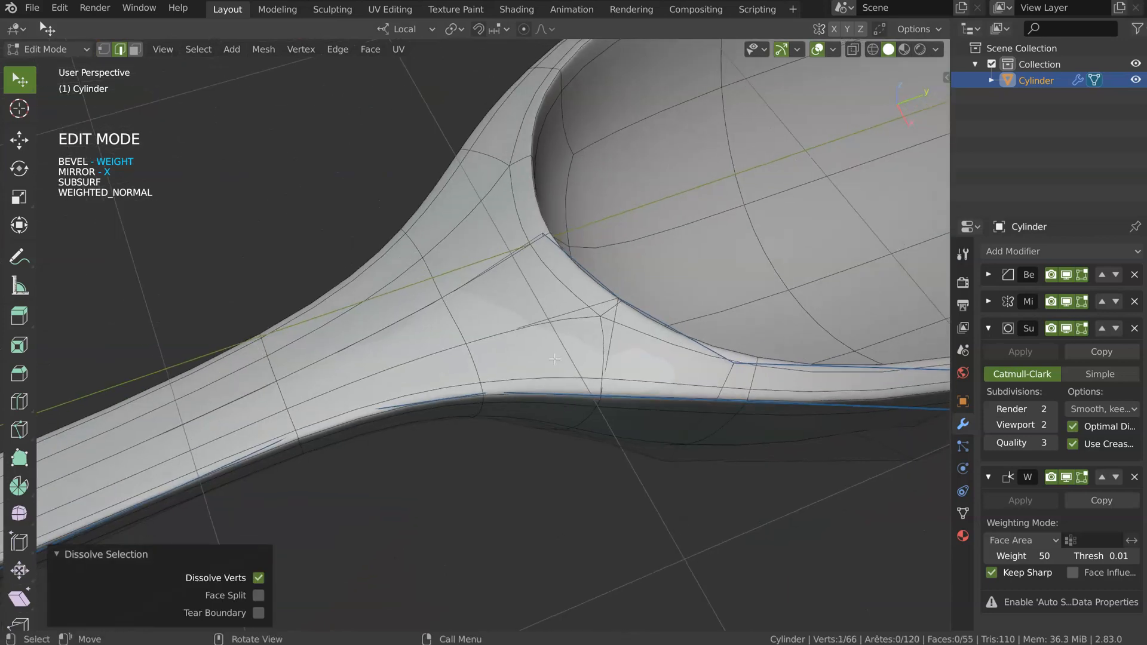
pyautogui.rightClick(560, 342)
pyautogui.click(685, 343)
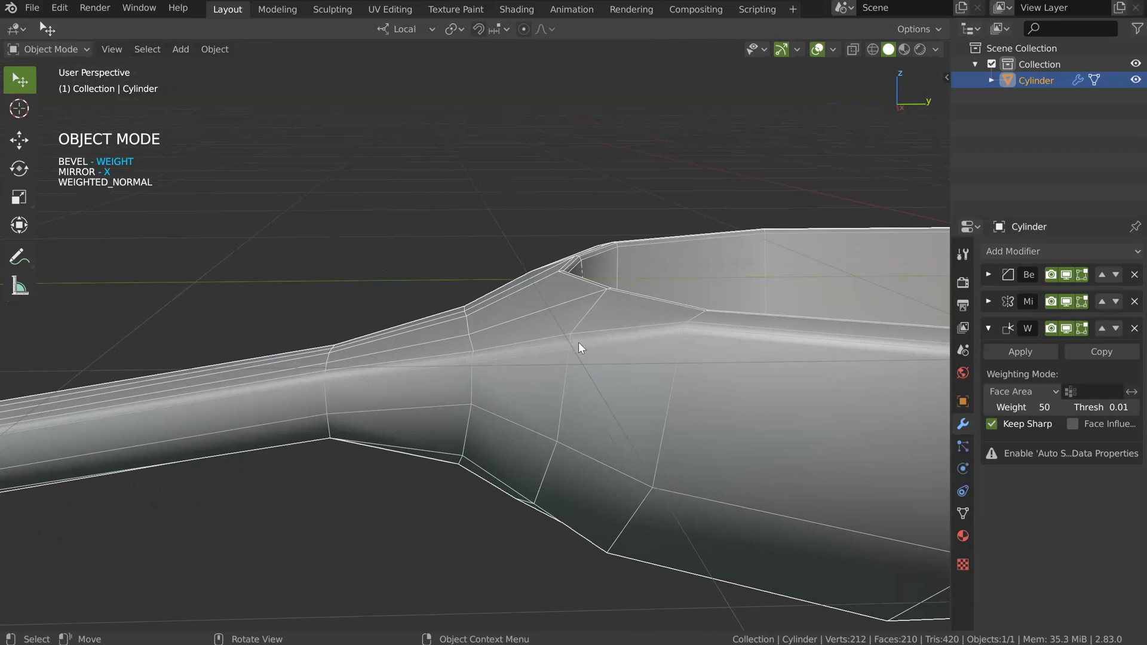
# - Expand the Bevel modifier's settings and turn on Loop Slide
pyautogui.click(988, 274)
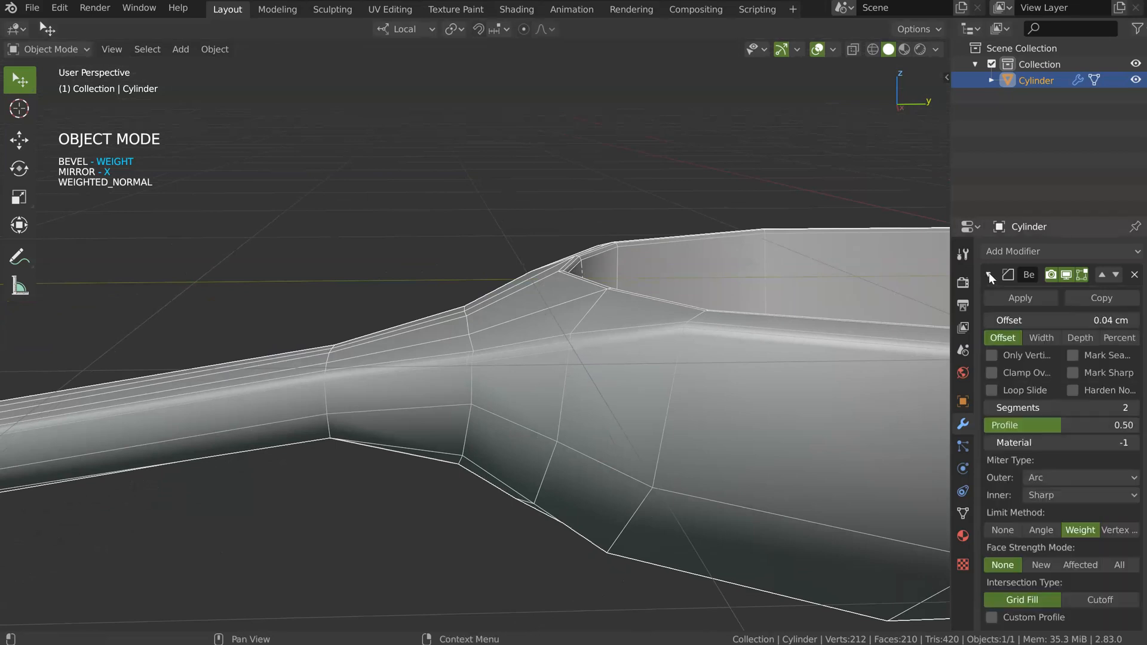
pyautogui.click(994, 390)
pyautogui.click(994, 392)
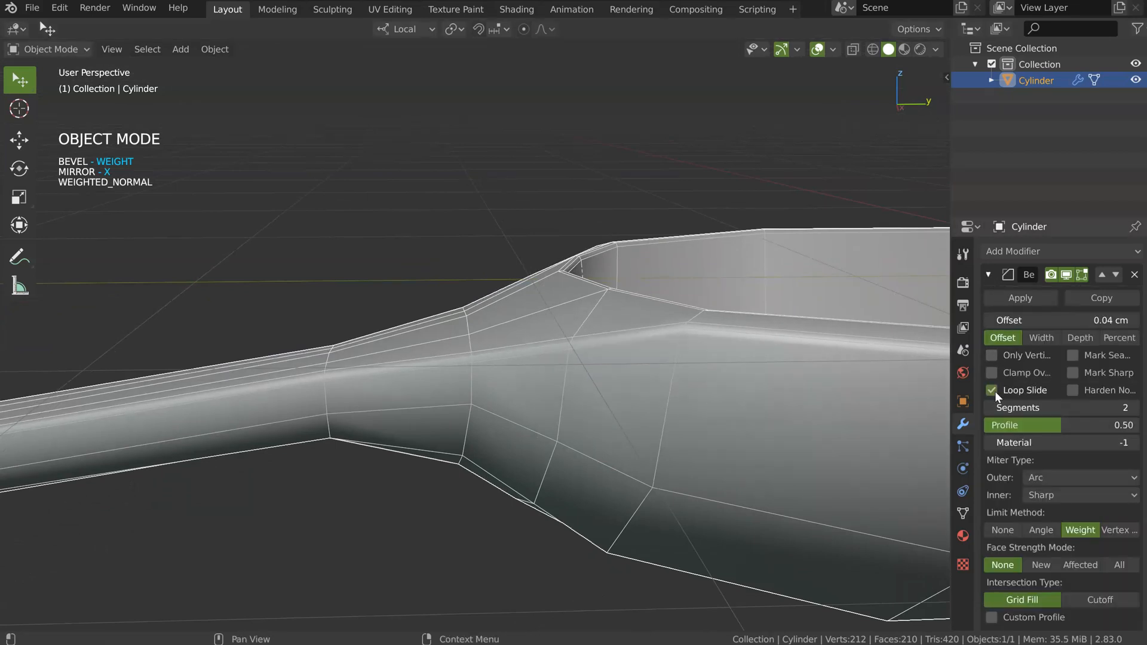
# - In Edit Mode, move the outer-edge vertex between neck and bowl by about 0.015 cm in X, 0.039 cm in Y and 0.019 cm in Z
pyautogui.moveTo(683, 364); pyautogui.dragTo(714, 326, button='middle')
pyautogui.press('Tab')
pyautogui.press('g')
pyautogui.click(715, 321)
pyautogui.press('g')
pyautogui.click(606, 338)
pyautogui.moveTo(606, 337); pyautogui.dragTo(496, 394, button='middle')
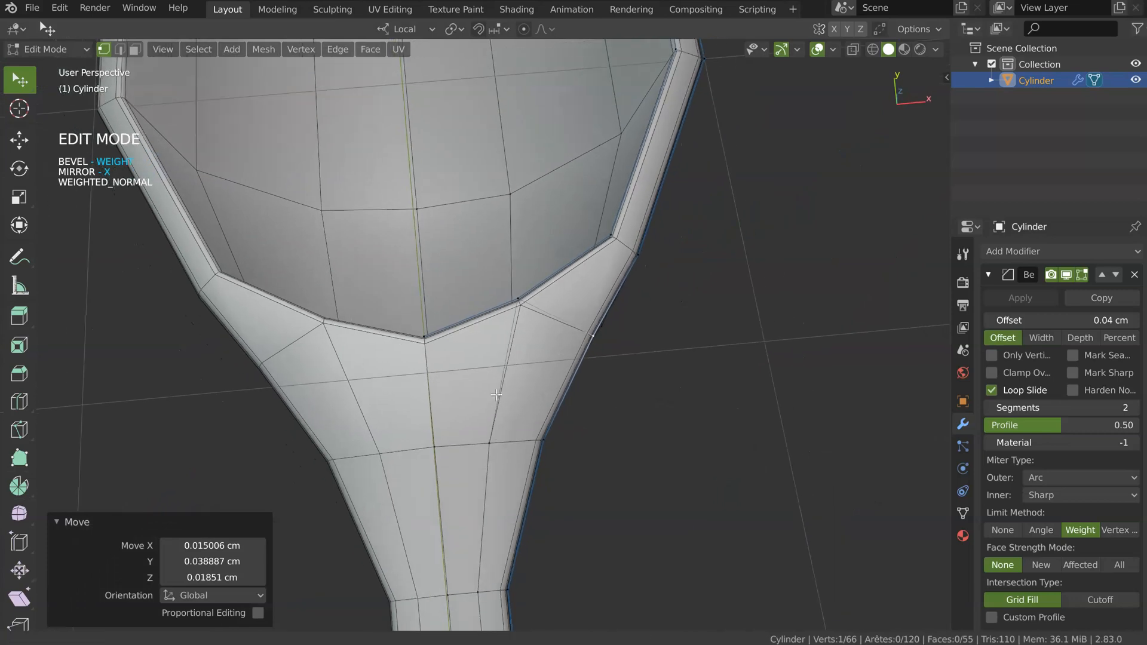
pyautogui.press('KP_7')
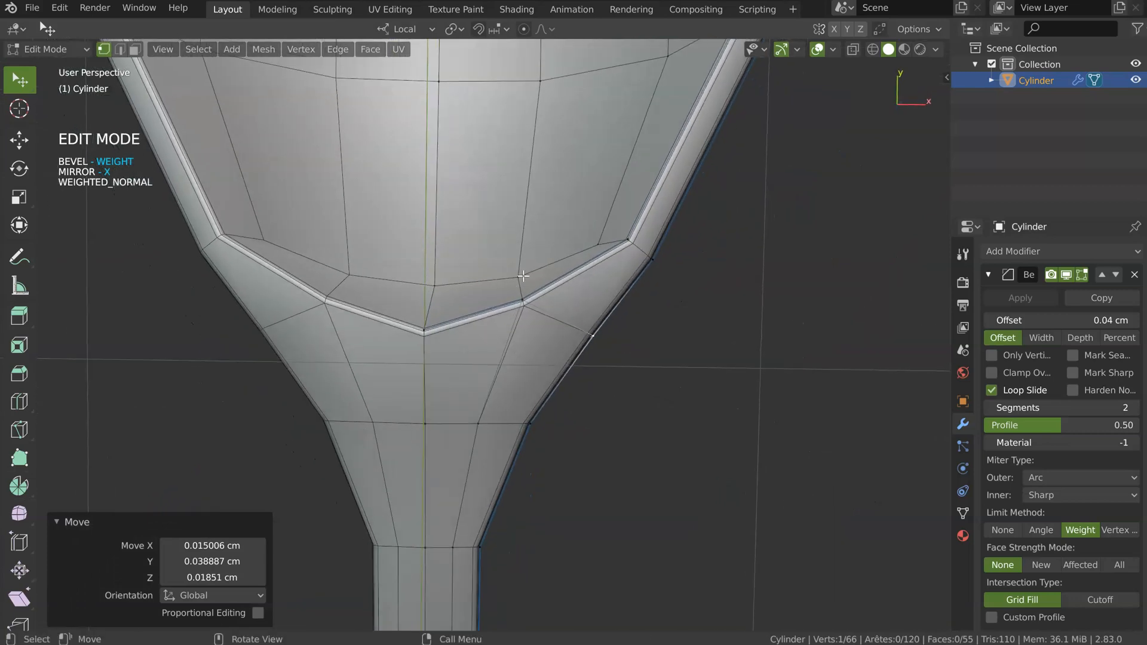
pyautogui.press('KP_7')
pyautogui.scroll(-3, 605, 258)
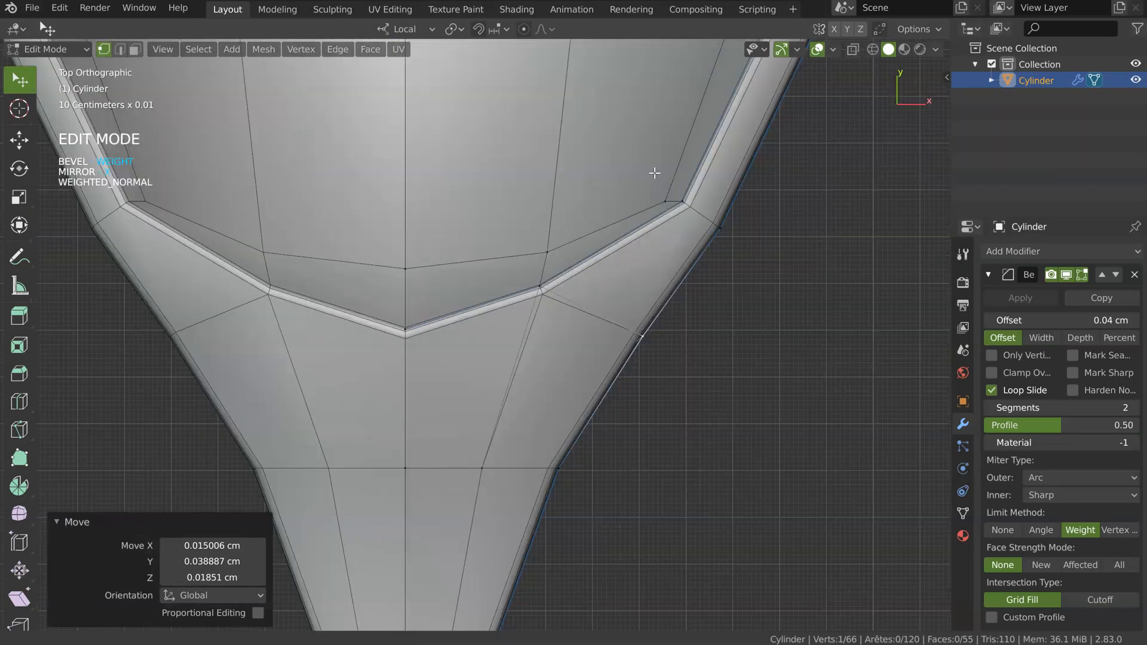
# - Nudge vertices where the bowl narrows into the handle, shifting the last one about -0.034 cm in X and 0.021 cm in Y
pyautogui.press('g')
pyautogui.click(589, 217)
pyautogui.moveTo(528, 269); pyautogui.dragTo(517, 263)
pyautogui.keyDown('ctrl'); pyautogui.moveTo(540, 241); pyautogui.dragTo(553, 224, button='middle'); pyautogui.keyUp('ctrl')
pyautogui.keyDown('shift'); pyautogui.moveTo(554, 224); pyautogui.dragTo(526, 316, button='middle'); pyautogui.keyUp('shift')
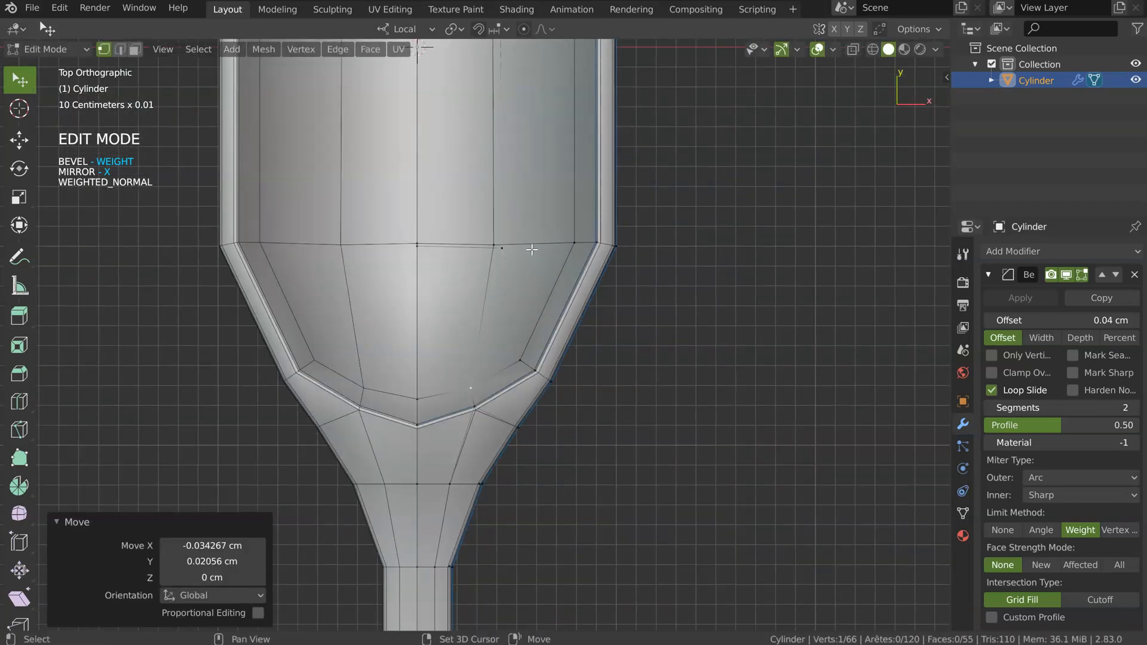
# - Add a single centered loop cut across the straight part of the bowl
pyautogui.keyDown('shift'); pyautogui.moveTo(532, 249); pyautogui.dragTo(434, 364, button='middle'); pyautogui.keyUp('shift')
pyautogui.keyDown('shift'); pyautogui.moveTo(487, 270); pyautogui.dragTo(457, 460, button='middle'); pyautogui.keyUp('shift')
pyautogui.hotkey('ctrl', 'r')
pyautogui.click(547, 354)
pyautogui.rightClick(547, 354)
pyautogui.keyDown('ctrl'); pyautogui.moveTo(597, 291); pyautogui.dragTo(618, 232, button='middle'); pyautogui.keyUp('ctrl')
pyautogui.keyDown('ctrl'); pyautogui.moveTo(567, 404); pyautogui.dragTo(564, 352, button='middle'); pyautogui.keyUp('ctrl')
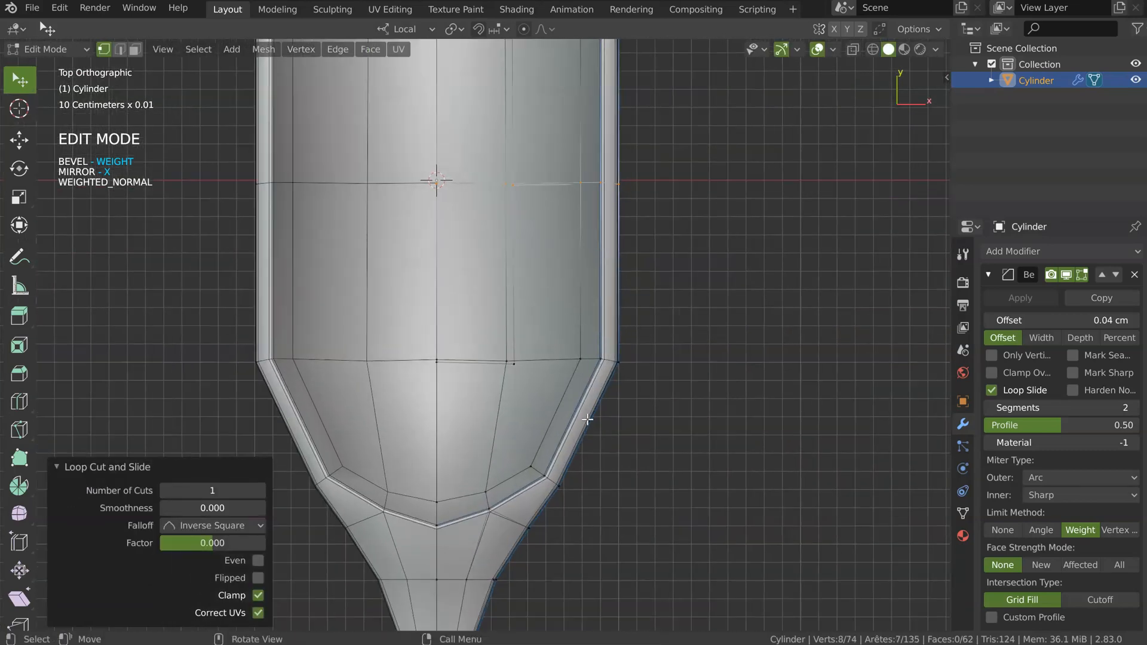
# - Scale the edge loop where the bowl joins the handle by about 1.435 along X
pyautogui.keyDown('shift'); pyautogui.moveTo(587, 420); pyautogui.dragTo(611, 365, button='middle'); pyautogui.keyUp('shift')
pyautogui.keyDown('ctrl'); pyautogui.moveTo(584, 432); pyautogui.dragTo(570, 365, button='middle'); pyautogui.keyUp('ctrl')
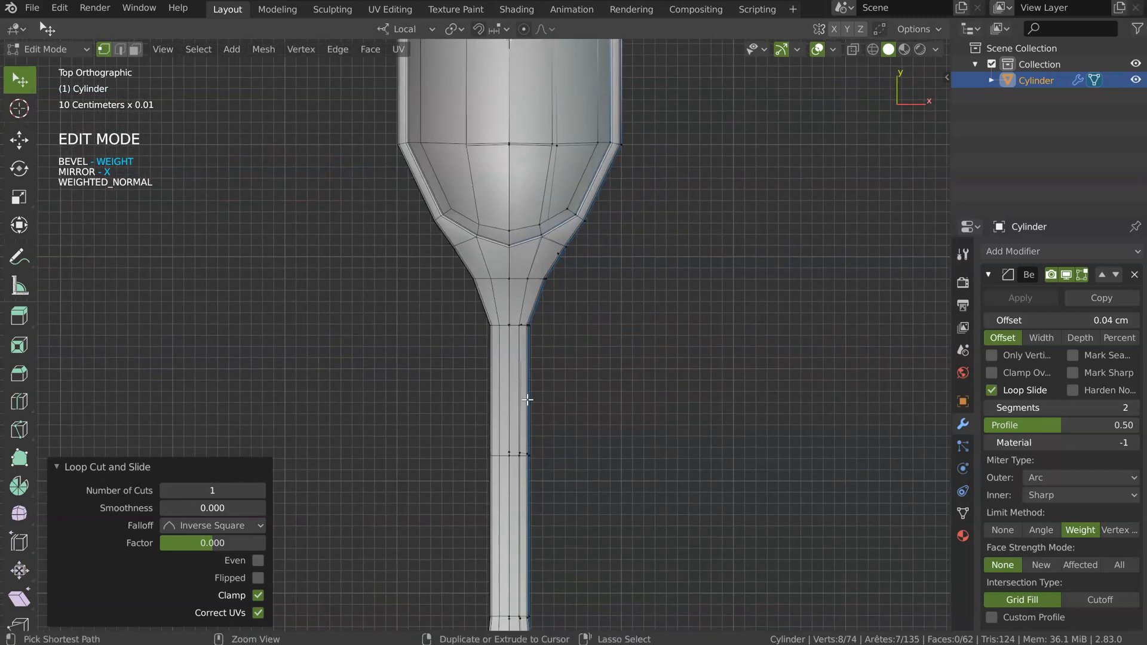
pyautogui.keyDown('alt'); pyautogui.click(517, 325); pyautogui.keyUp('alt')
pyautogui.press('s')
pyautogui.press('x')
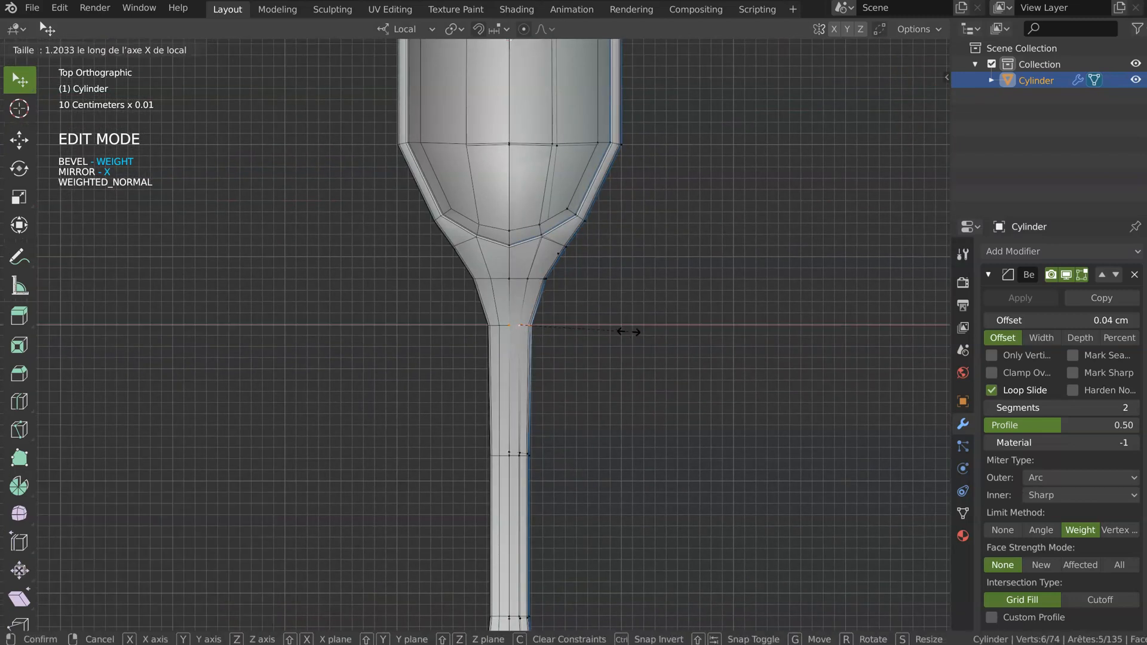
pyautogui.click(649, 333)
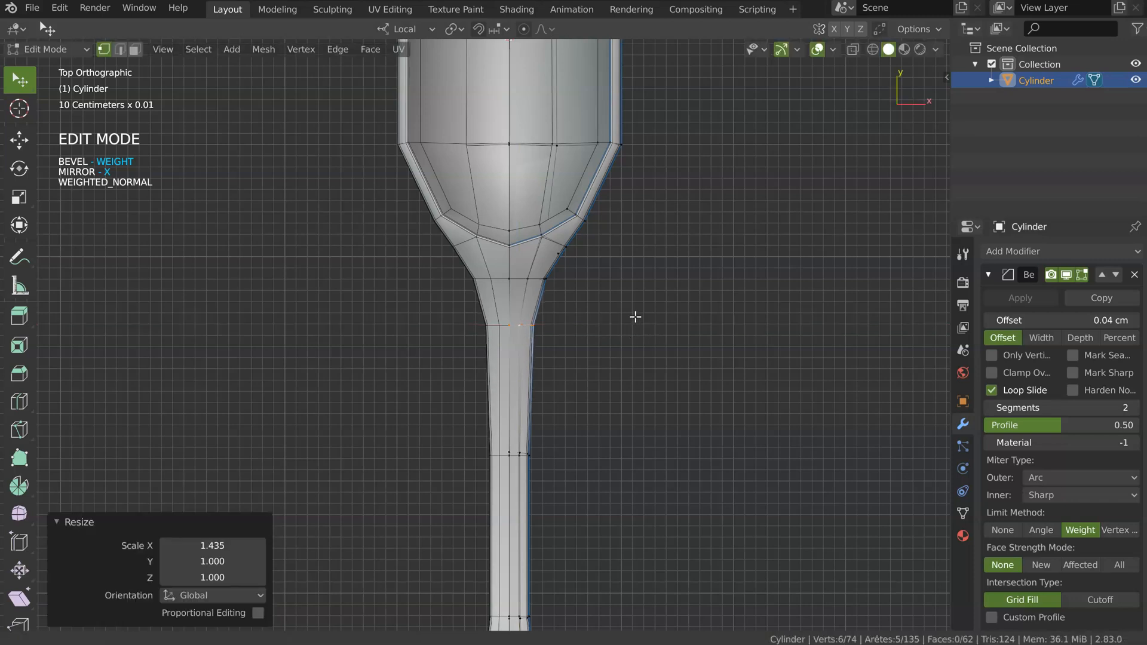
# - Add a centered loop cut across the handle near its rounded end
pyautogui.keyDown('shift'); pyautogui.scroll(-8, 586, 231); pyautogui.keyUp('shift')
pyautogui.keyDown('ctrl'); pyautogui.moveTo(551, 265); pyautogui.dragTo(610, 308, button='middle'); pyautogui.keyUp('ctrl')
pyautogui.keyDown('ctrl'); pyautogui.moveTo(609, 309); pyautogui.dragTo(601, 326, button='middle'); pyautogui.keyUp('ctrl')
pyautogui.rightClick(599, 360)
pyautogui.press('Escape')
pyautogui.hotkey('ctrl', 'r')
pyautogui.click(625, 359)
pyautogui.rightClick(621, 358)
# - Move the outer corner vertices of the handle tip about -0.021 cm in X and -0.006 cm in Y, and return to Object Mode
pyautogui.keyDown('ctrl'); pyautogui.moveTo(622, 360); pyautogui.dragTo(678, 420, button='middle'); pyautogui.keyUp('ctrl')
pyautogui.hotkey('alt', 'z')
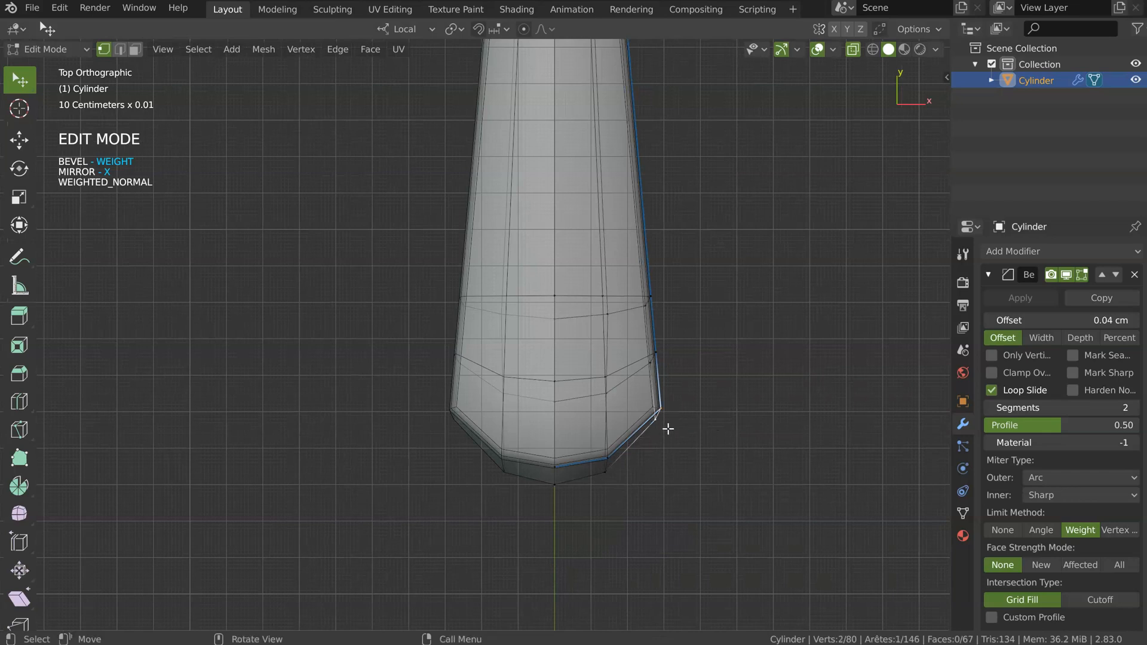
pyautogui.press('g')
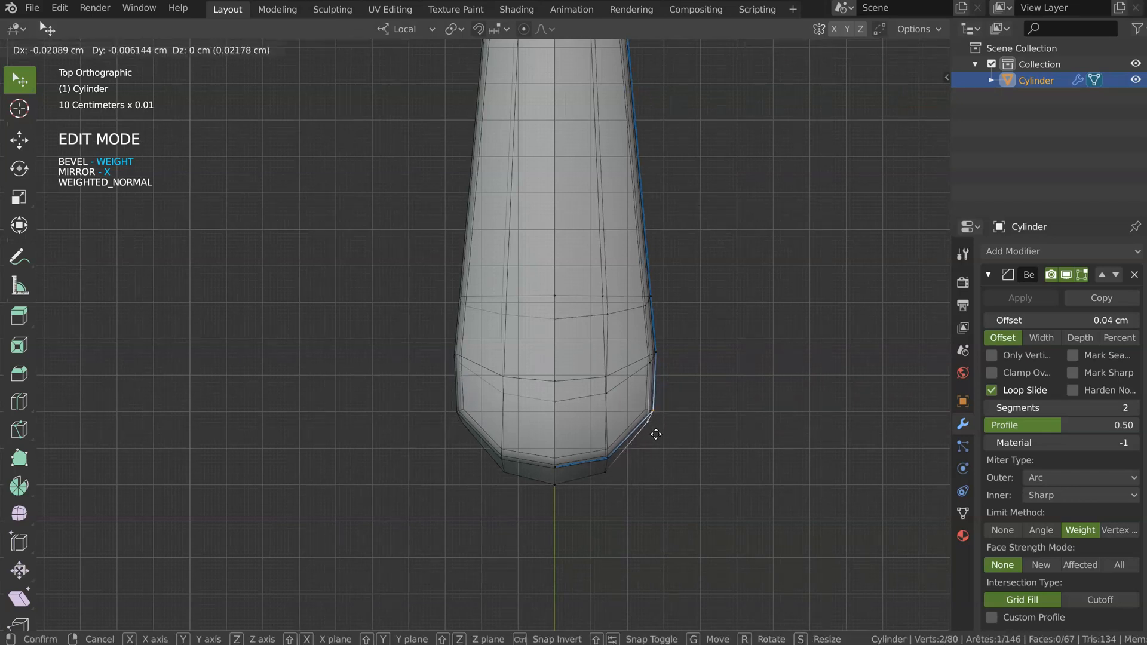
pyautogui.click(655, 434)
pyautogui.press('Tab')
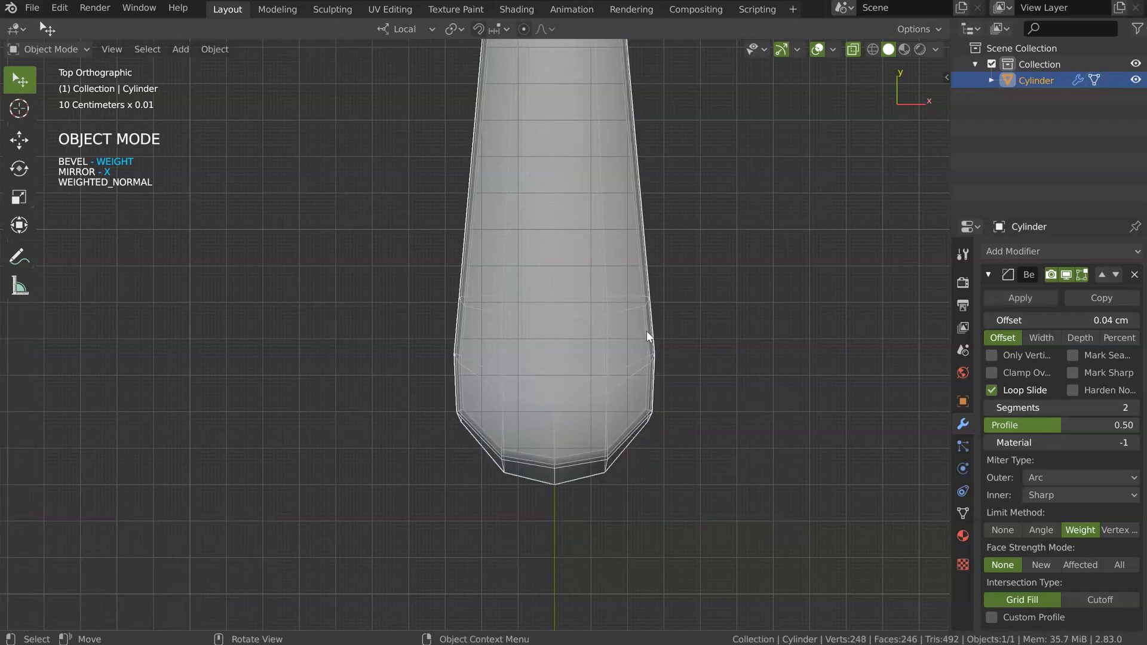
pyautogui.hotkey('alt', 'z')
# - Add a Subdivision Surface modifier to the spoon and deselect it
pyautogui.keyDown('ctrl'); pyautogui.moveTo(538, 267); pyautogui.dragTo(478, 430, button='middle'); pyautogui.keyUp('ctrl')
pyautogui.keyDown('ctrl'); pyautogui.moveTo(573, 257); pyautogui.dragTo(545, 317, button='middle'); pyautogui.keyUp('ctrl')
pyautogui.press('space')
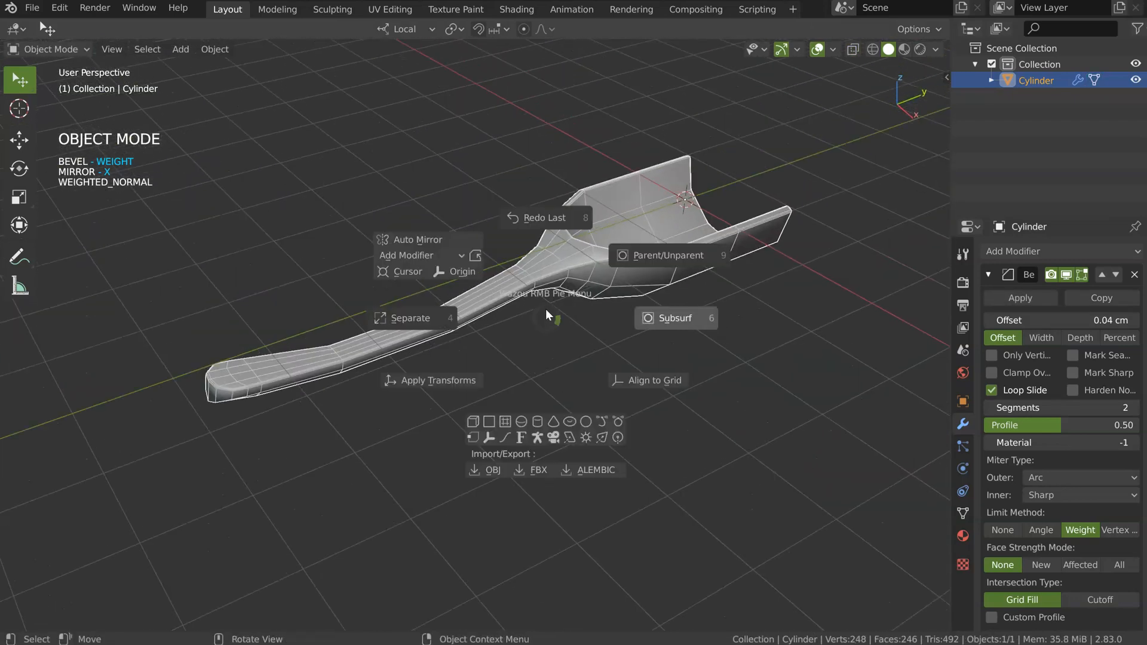
pyautogui.click(669, 316)
pyautogui.click(535, 346)
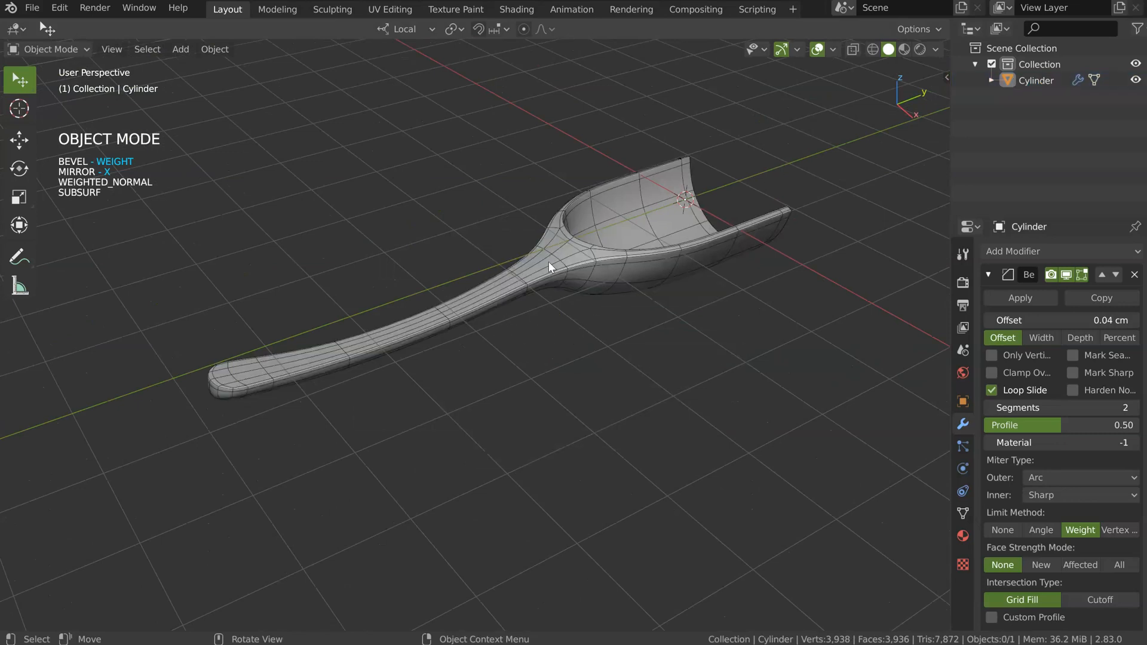
pyautogui.rightClick(565, 313)
pyautogui.click(568, 314)
# - Select the spoon and set its Bevel modifier width to about 0.081 cm
pyautogui.moveTo(918, 295); pyautogui.dragTo(668, 341, button='middle')
pyautogui.moveTo(619, 270); pyautogui.dragTo(842, 304, button='middle')
pyautogui.keyDown('shift'); pyautogui.moveTo(509, 295); pyautogui.dragTo(597, 292, button='middle'); pyautogui.keyUp('shift')
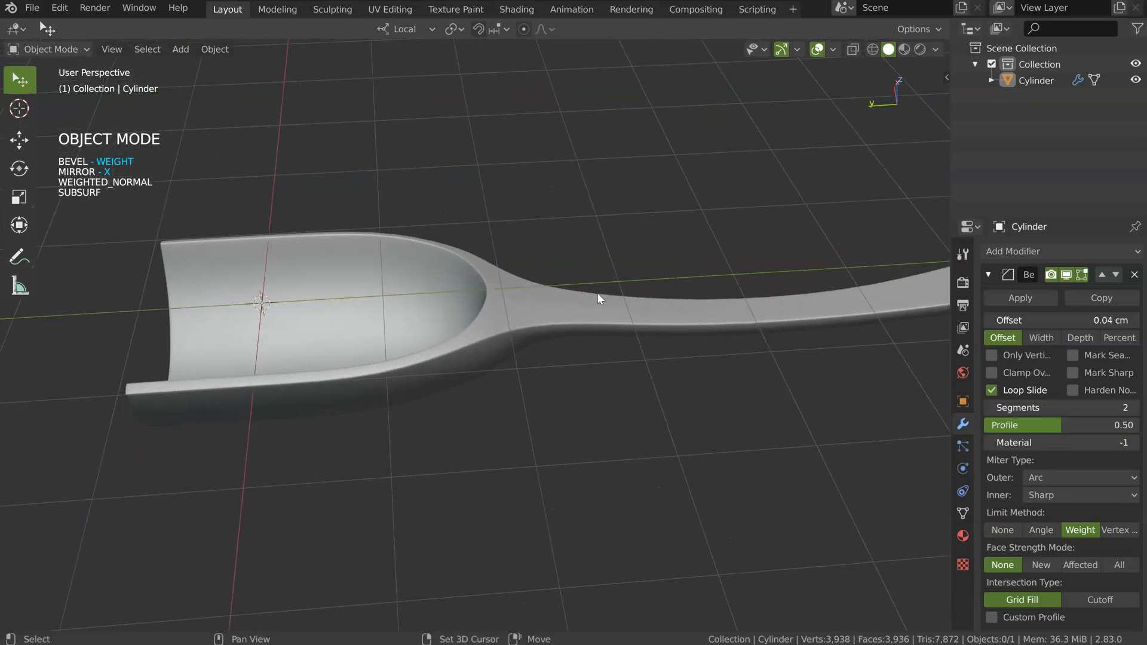
pyautogui.scroll(2, 501, 306)
pyautogui.moveTo(487, 307); pyautogui.dragTo(525, 319, button='middle')
pyautogui.click(563, 338)
pyautogui.press('space')
pyautogui.click(680, 346)
pyautogui.press('s')
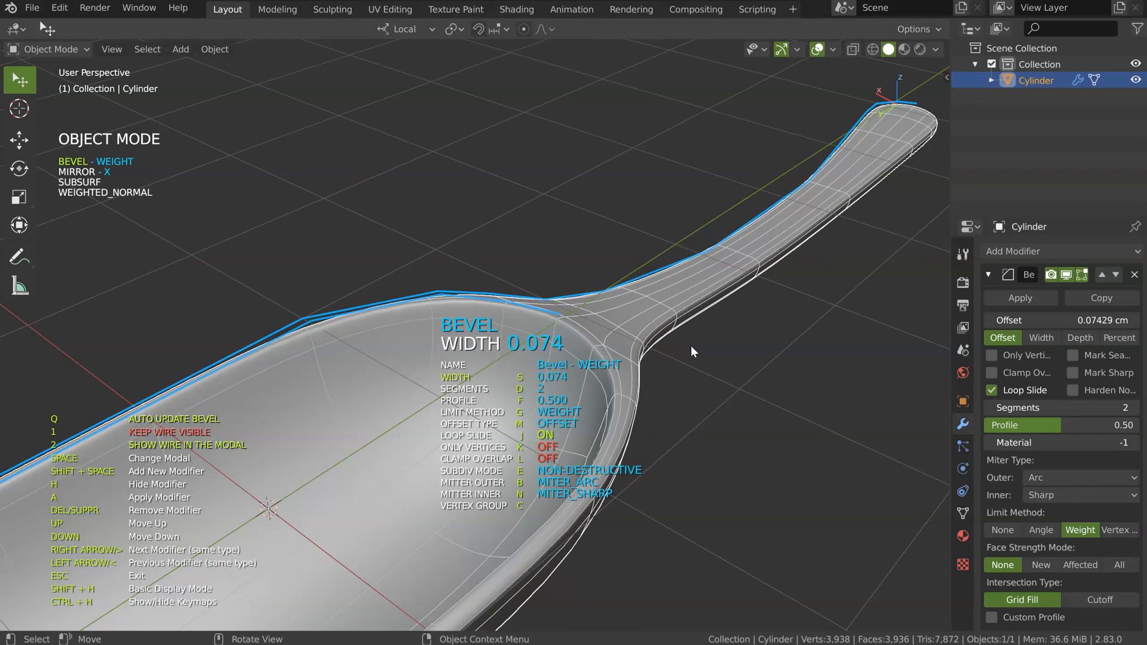
pyautogui.click(691, 345)
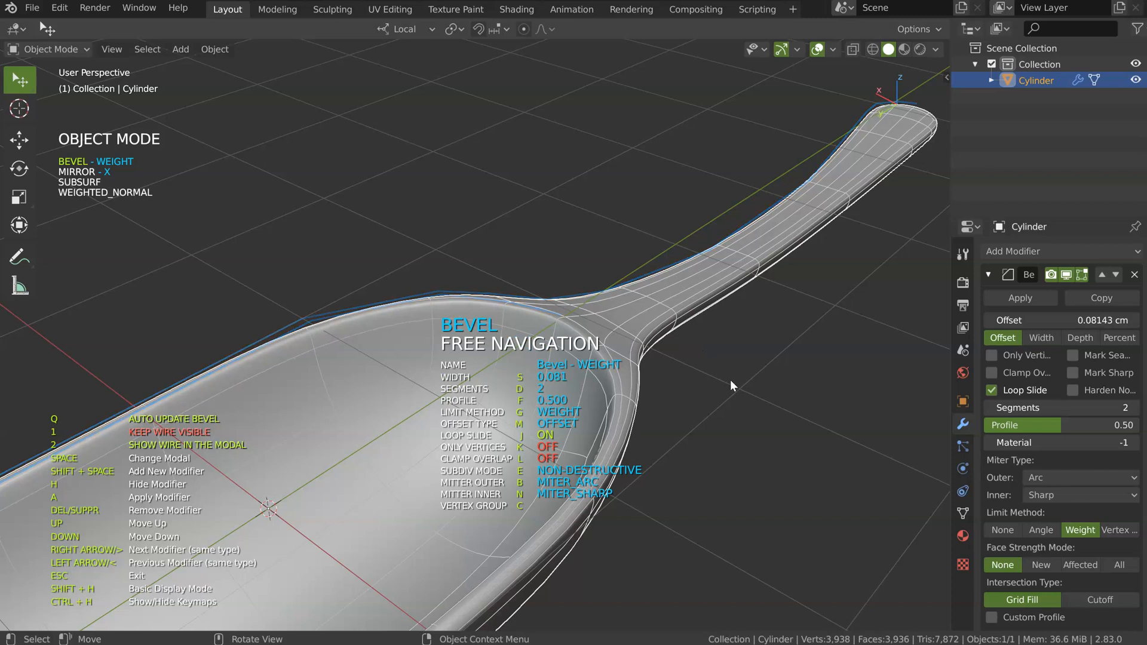
pyautogui.press('Escape')
# - Set the Bevel modifier width to about 0.046 cm
pyautogui.moveTo(690, 315); pyautogui.dragTo(644, 329, button='middle')
pyautogui.press('q')
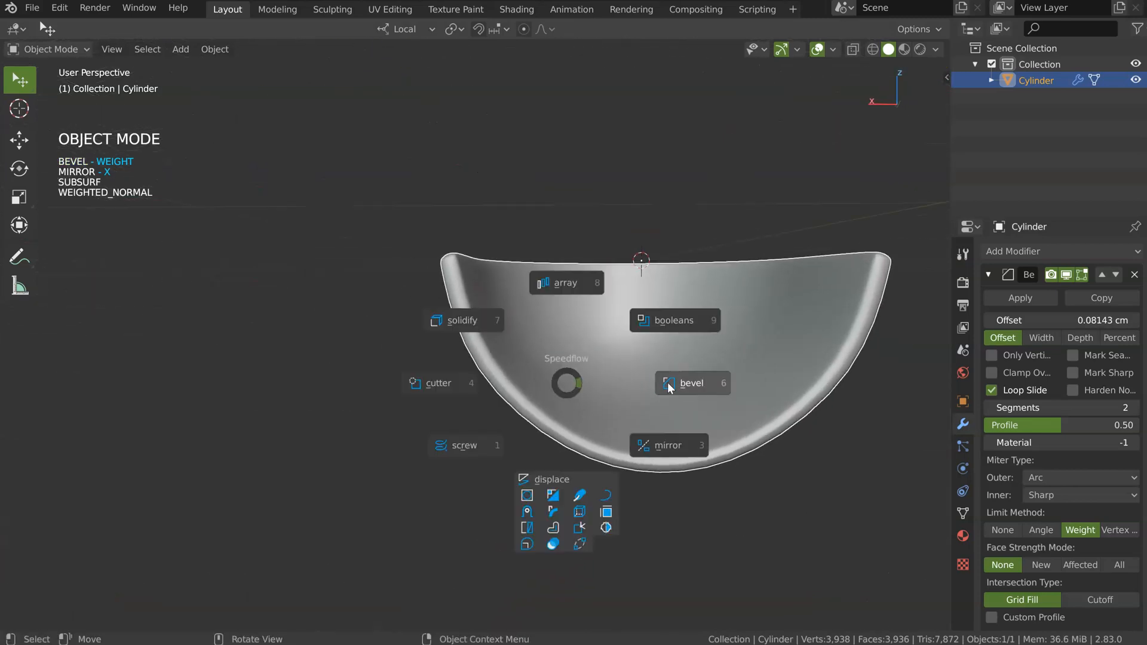
pyautogui.click(687, 384)
pyautogui.click(677, 385)
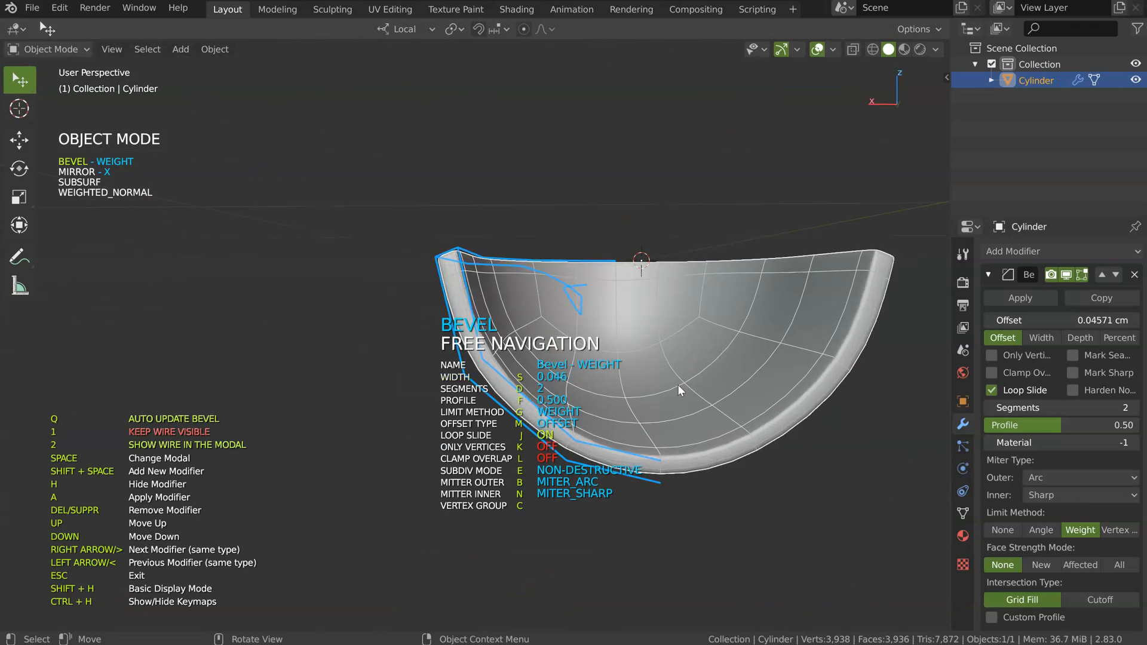
pyautogui.click(662, 349)
# - Enter Edit Mode on the spoon with edge selection active
pyautogui.moveTo(642, 313); pyautogui.dragTo(601, 305, button='middle')
pyautogui.press('Tab')
pyautogui.click(575, 418)
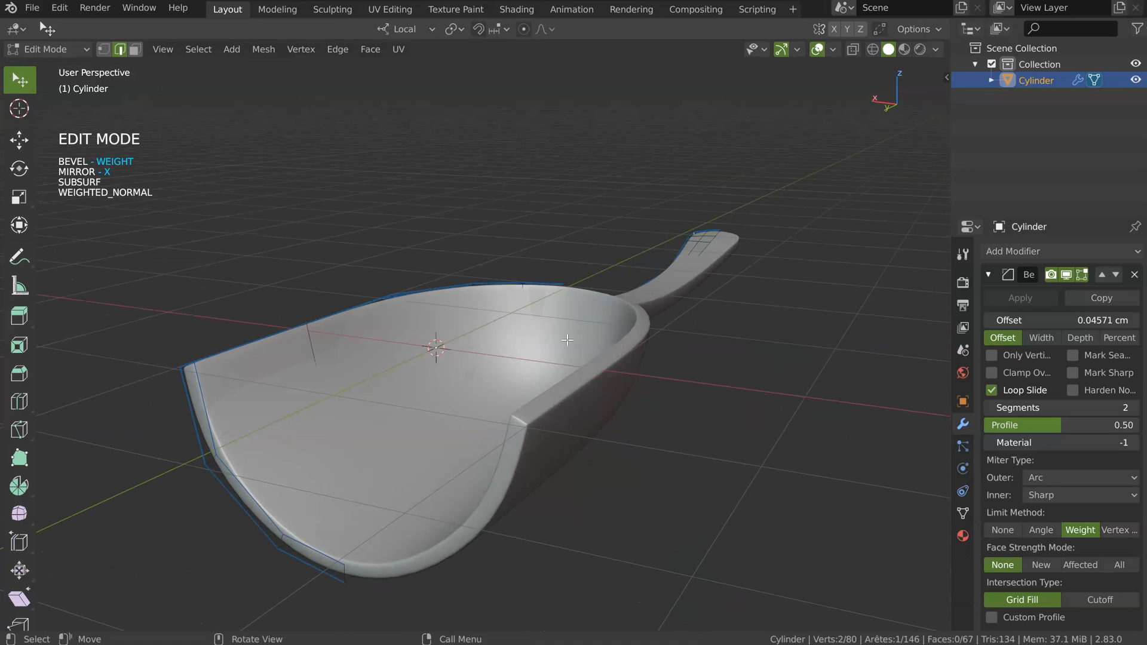
pyautogui.hotkey('ctrl', 'Tab')
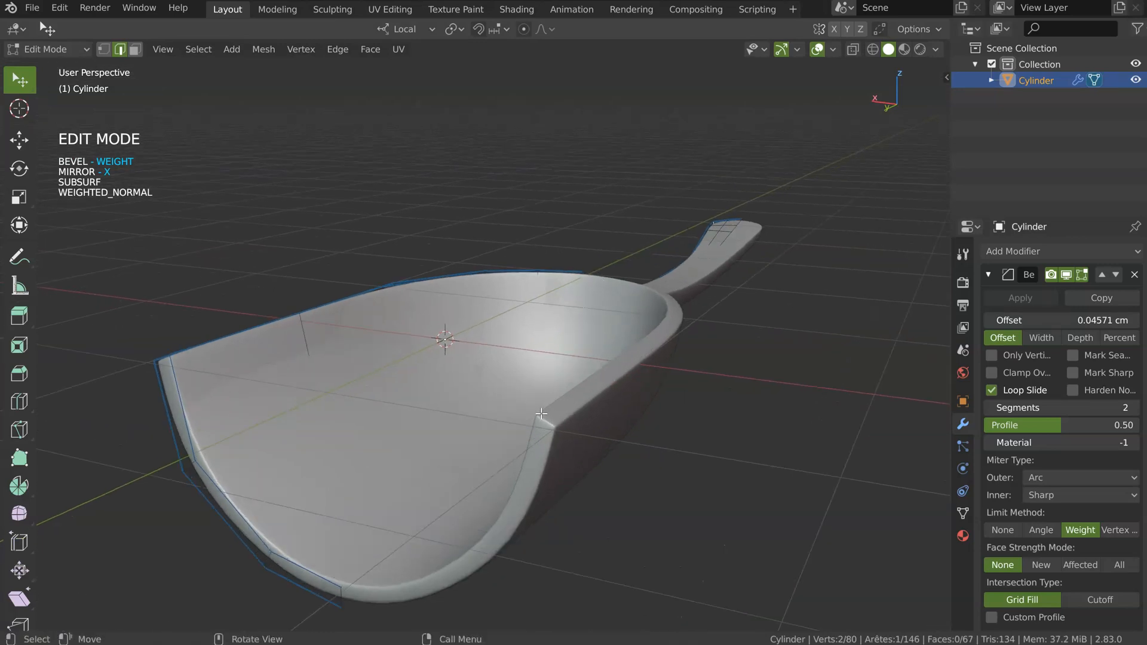
# - Try a centered loop cut running along the rim of the bowl and undo it
pyautogui.moveTo(583, 328); pyautogui.dragTo(384, 340, button='middle')
pyautogui.keyDown('shift'); pyautogui.moveTo(536, 351); pyautogui.dragTo(396, 151, button='middle'); pyautogui.keyUp('shift')
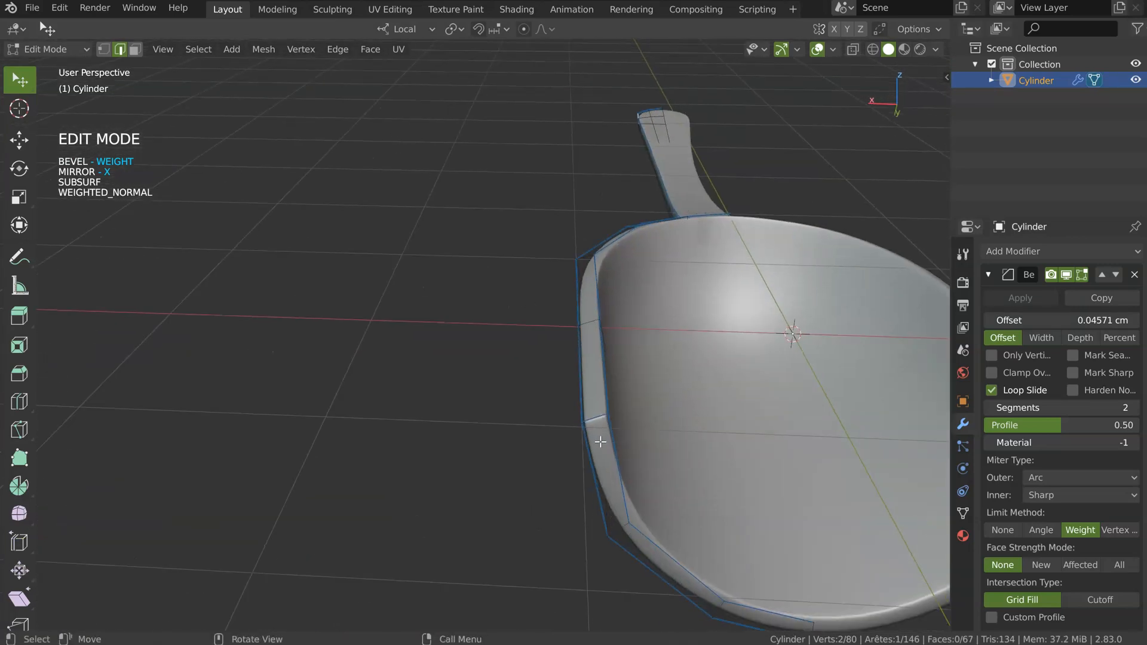
pyautogui.hotkey('ctrl', 'r')
pyautogui.click(597, 418)
pyautogui.rightClick(597, 418)
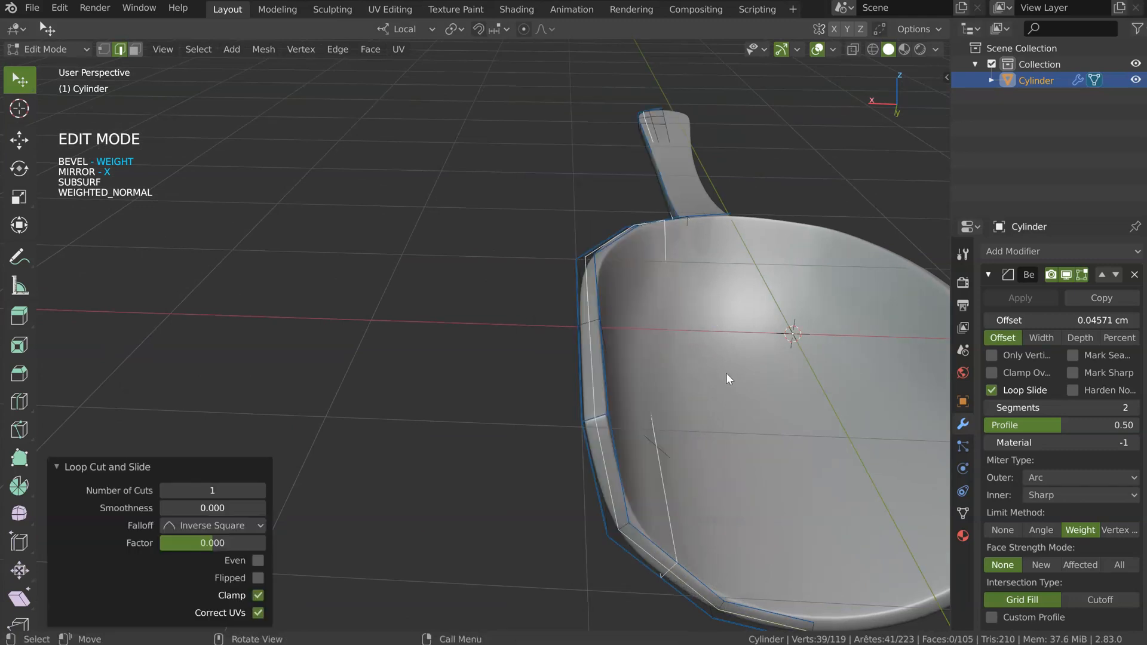
pyautogui.moveTo(629, 379); pyautogui.dragTo(589, 298, button='middle')
pyautogui.moveTo(619, 340); pyautogui.dragTo(569, 355, button='middle')
pyautogui.scroll(5, 561, 341)
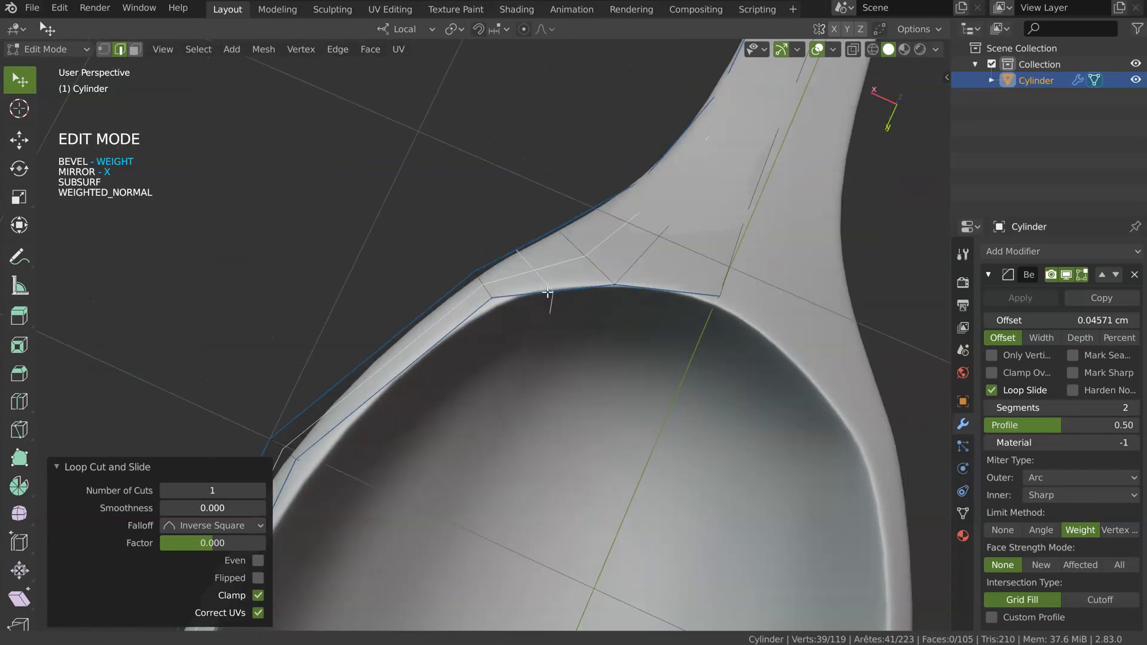
pyautogui.hotkey('ctrl', 'z')
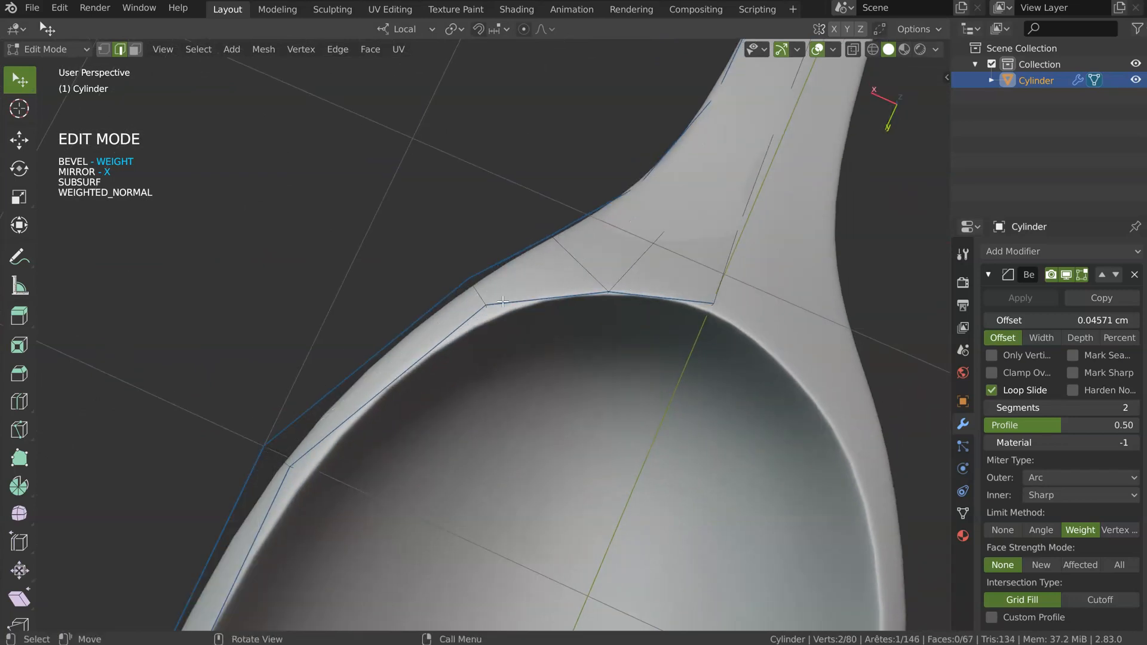
# - Knife-cut edges across the faces above the bowl's rim up to the center line, and collapse the short edge left mid-cut
pyautogui.press('k')
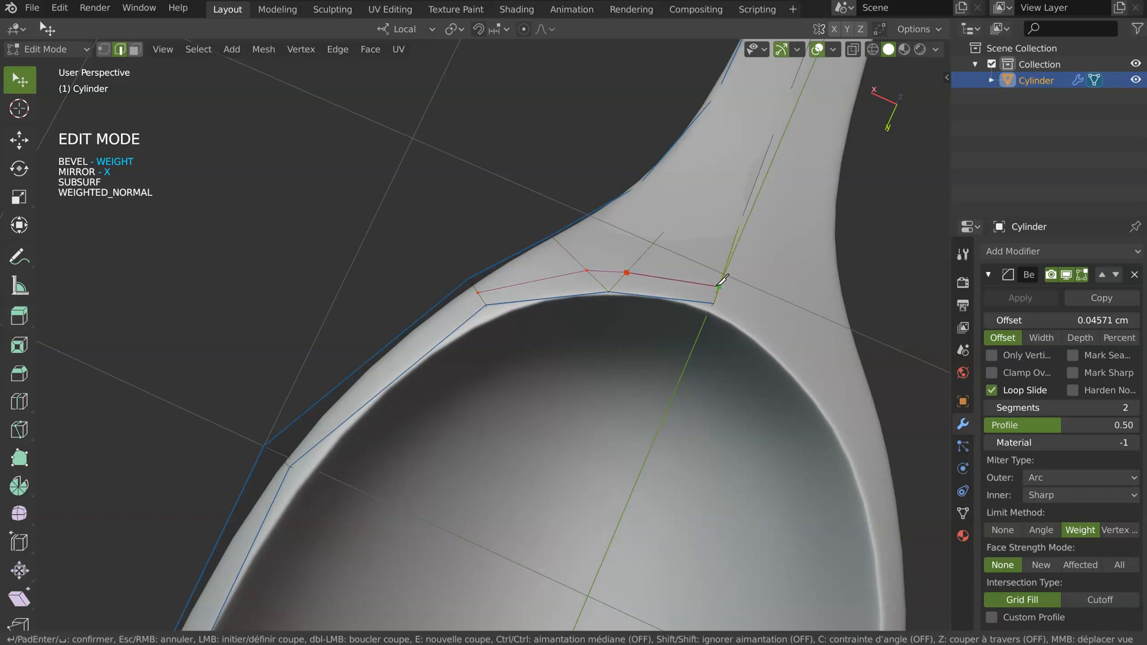
pyautogui.press('Return')
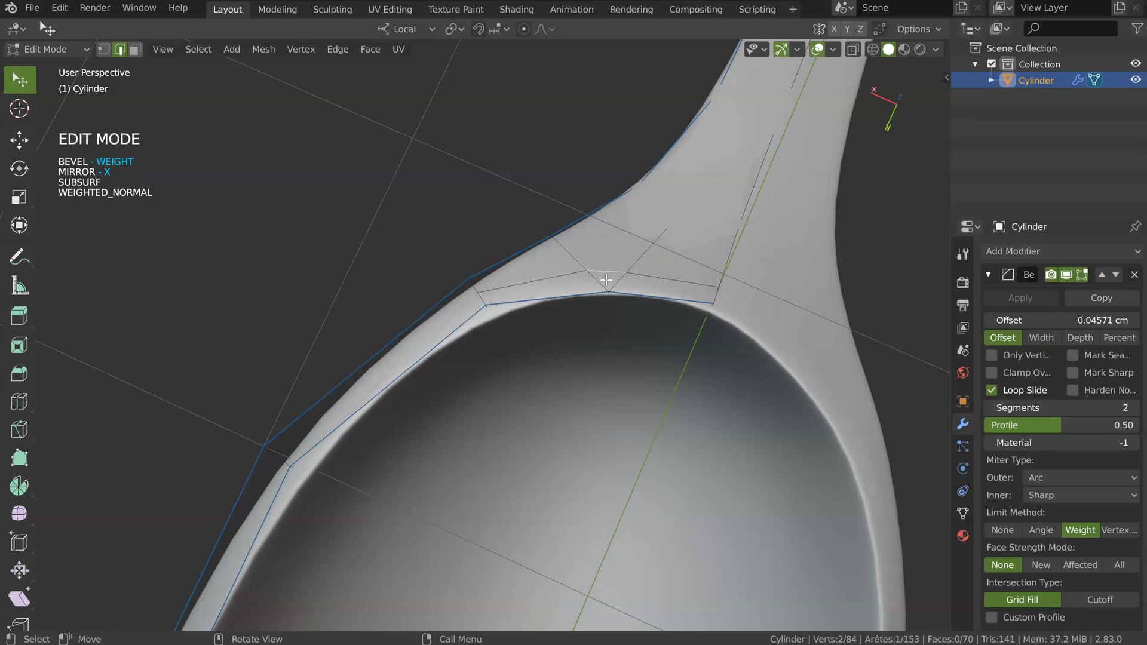
pyautogui.press('x')
pyautogui.click(483, 364)
# - Add a loop cut along the bowl's side rim, continuing the knife cut
pyautogui.keyDown('ctrl'); pyautogui.moveTo(460, 302); pyautogui.dragTo(510, 241, button='middle'); pyautogui.keyUp('ctrl')
pyautogui.hotkey('ctrl', 'r')
pyautogui.click(453, 256)
pyautogui.press('1')
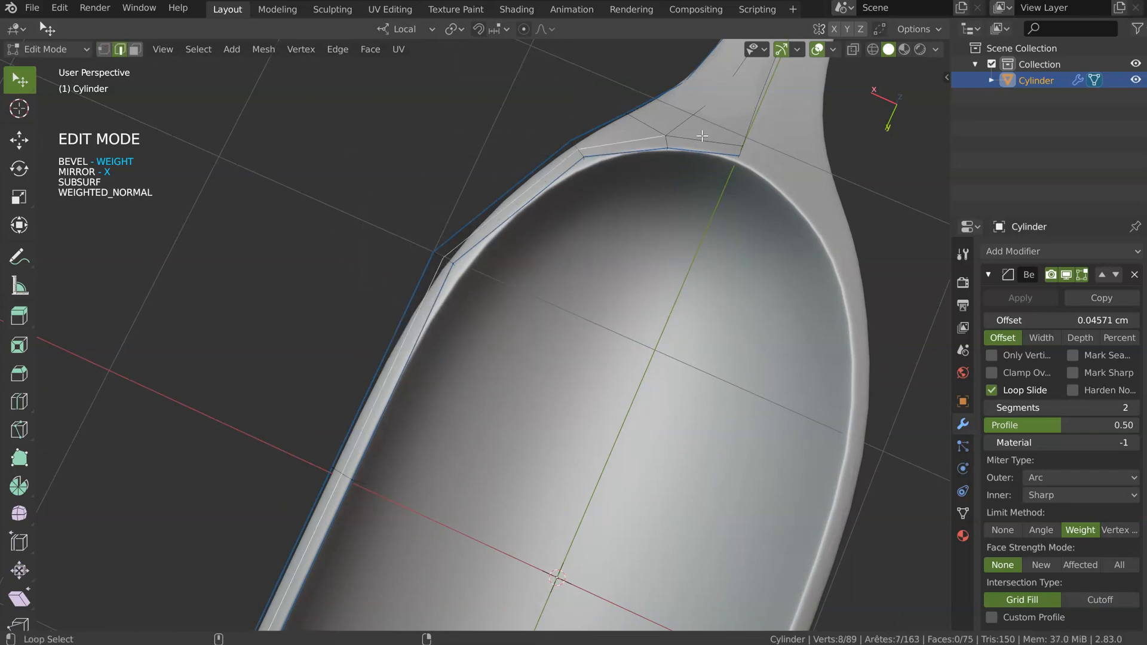
# - Shrink/Fatten the edge loop running along the bowl's rim with an offset of about -0.0388 cm
pyautogui.moveTo(571, 242); pyautogui.dragTo(620, 176, button='middle')
pyautogui.keyDown('ctrl'); pyautogui.moveTo(610, 200); pyautogui.dragTo(579, 271, button='middle'); pyautogui.keyUp('ctrl')
pyautogui.keyDown('shift'); pyautogui.moveTo(422, 379); pyautogui.dragTo(509, 224, button='middle'); pyautogui.keyUp('shift')
pyautogui.hotkey('alt', 's')
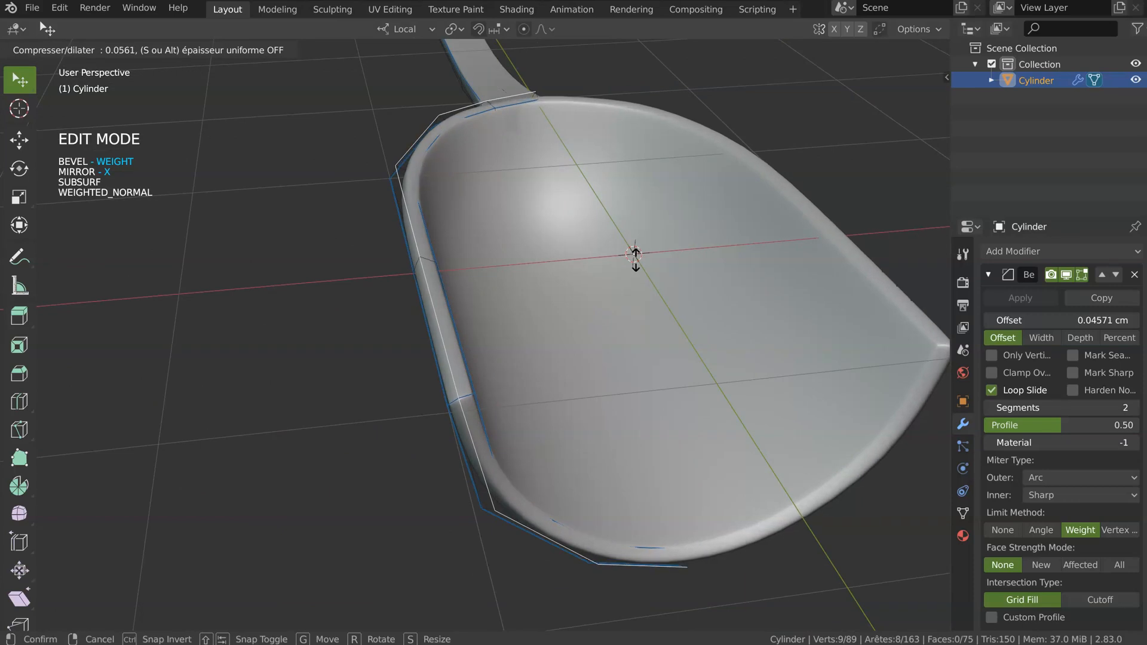
pyautogui.click(553, 263)
pyautogui.moveTo(484, 318); pyautogui.dragTo(530, 281, button='middle')
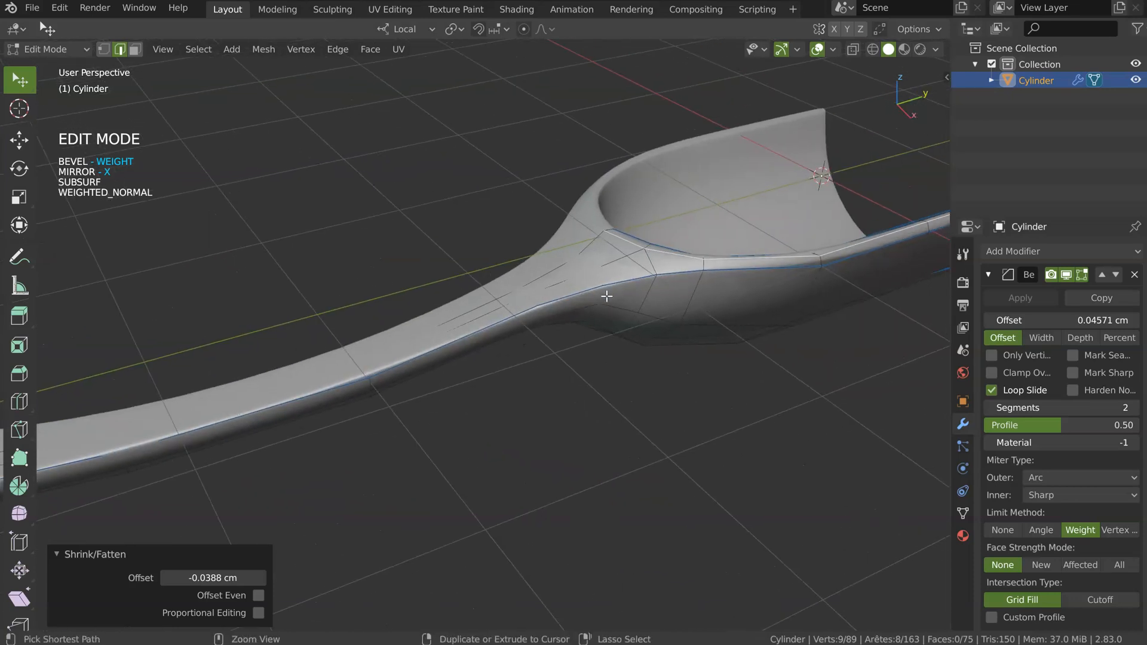
# - Deselect the mesh, return to Object Mode and remove the Bevel modifier from the spoon
pyautogui.keyDown('ctrl'); pyautogui.moveTo(607, 296); pyautogui.dragTo(663, 245, button='middle'); pyautogui.keyUp('ctrl')
pyautogui.keyDown('shift'); pyautogui.moveTo(663, 245); pyautogui.dragTo(446, 314, button='middle'); pyautogui.keyUp('shift')
pyautogui.keyDown('shift'); pyautogui.moveTo(811, 229); pyautogui.dragTo(669, 256, button='middle'); pyautogui.keyUp('shift')
pyautogui.keyDown('ctrl'); pyautogui.moveTo(433, 331); pyautogui.dragTo(479, 288, button='middle'); pyautogui.keyUp('ctrl')
pyautogui.press('a')
pyautogui.press('a')
pyautogui.press('Tab')
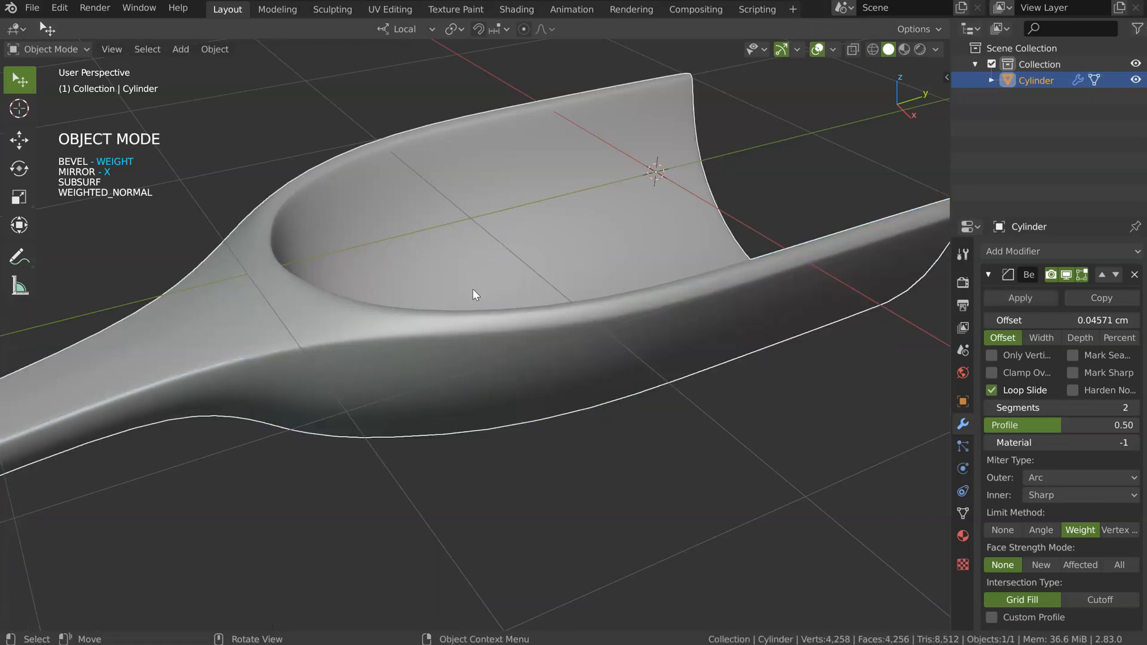
pyautogui.press('space')
pyautogui.click(599, 292)
# - Clear the bevel weight from all edges of the spoon mesh in edge editing
pyautogui.press('Tab')
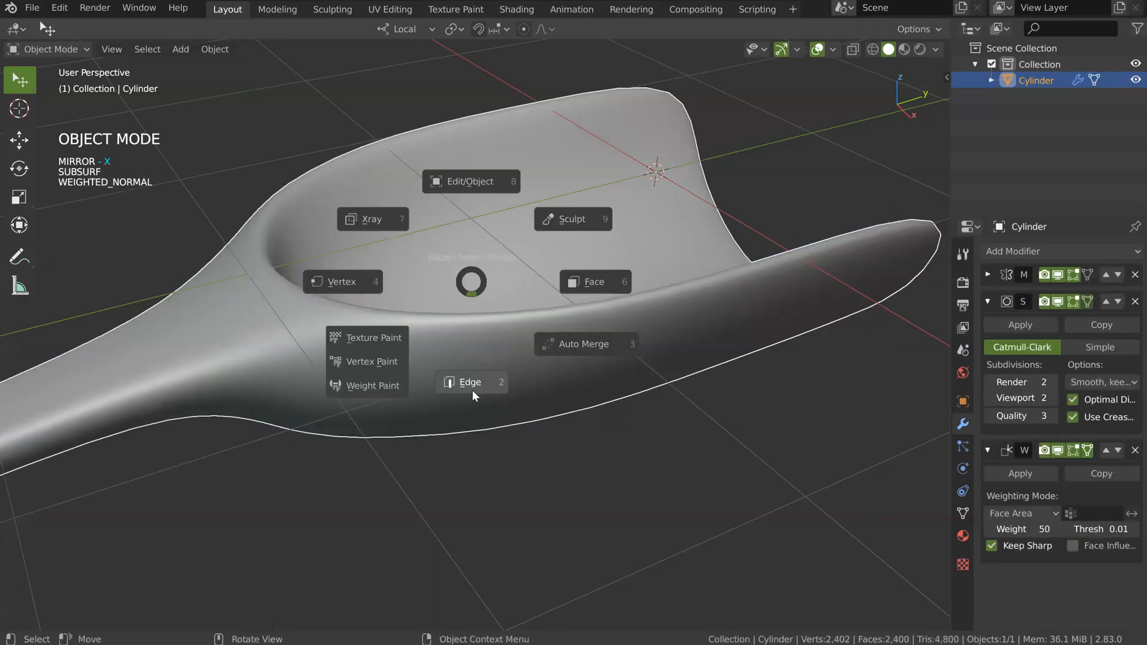
pyautogui.click(472, 388)
pyautogui.press('a')
pyautogui.press('a')
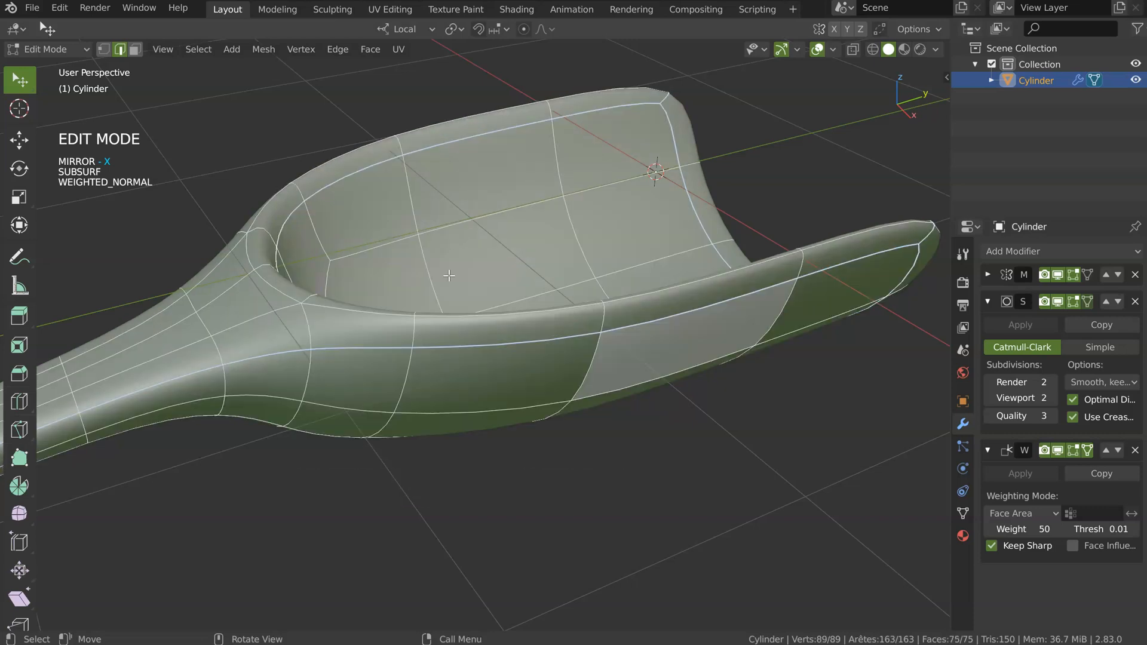
pyautogui.hotkey('shift', 'space')
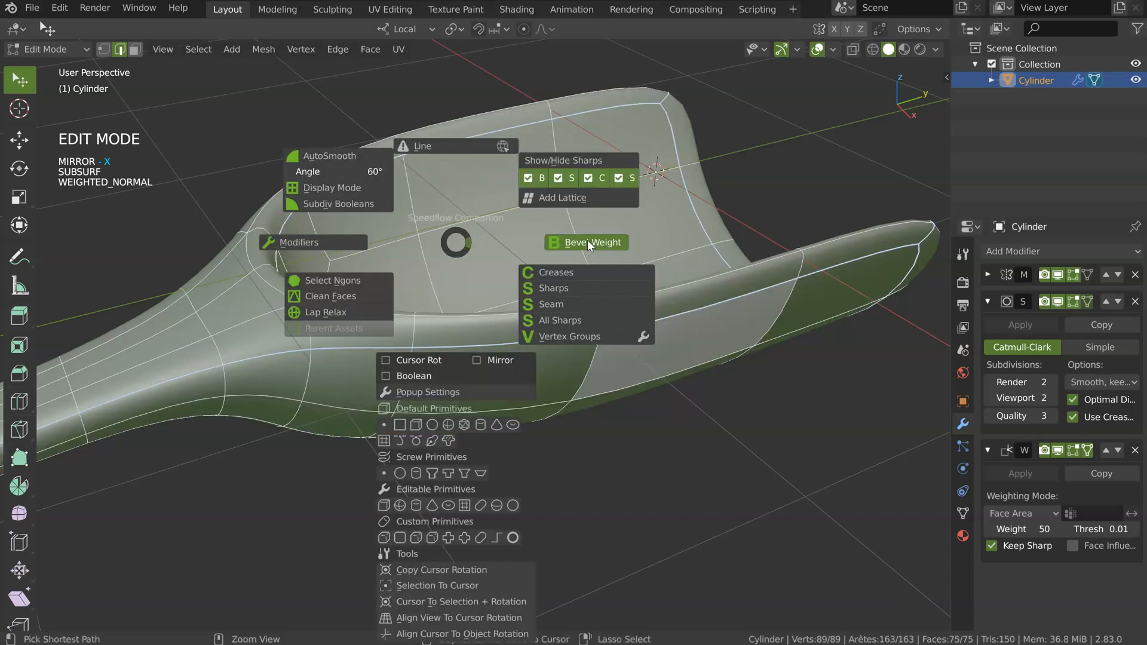
pyautogui.click(589, 241)
pyautogui.moveTo(639, 294); pyautogui.dragTo(250, 374, button='middle')
pyautogui.press('Tab')
pyautogui.moveTo(267, 332); pyautogui.dragTo(550, 225, button='middle')
# - Add a loop cut along the outer side of the spoon, slid toward the rim with a factor of about 0.735
pyautogui.press('Tab')
pyautogui.hotkey('ctrl', 'r')
pyautogui.click(686, 210)
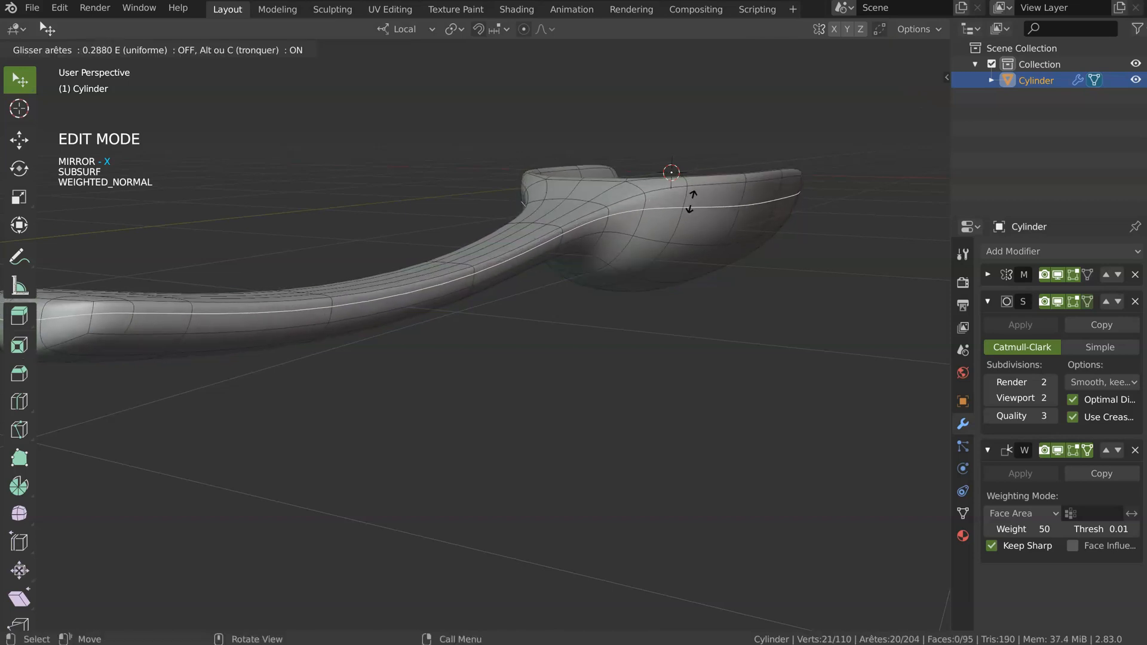
pyautogui.press('e')
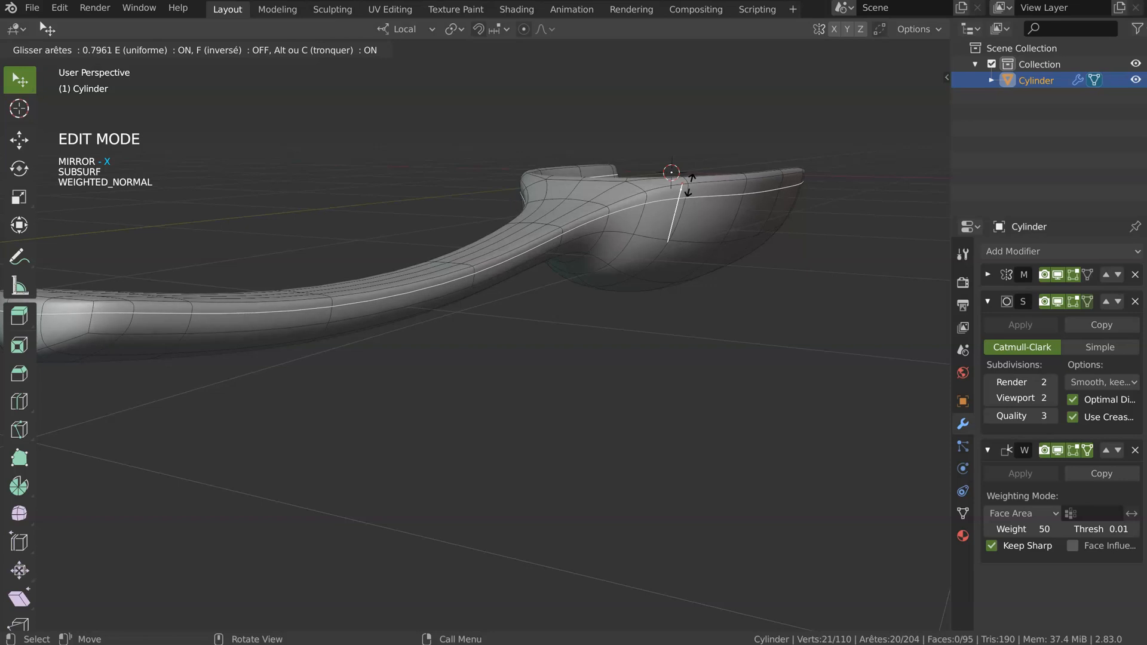
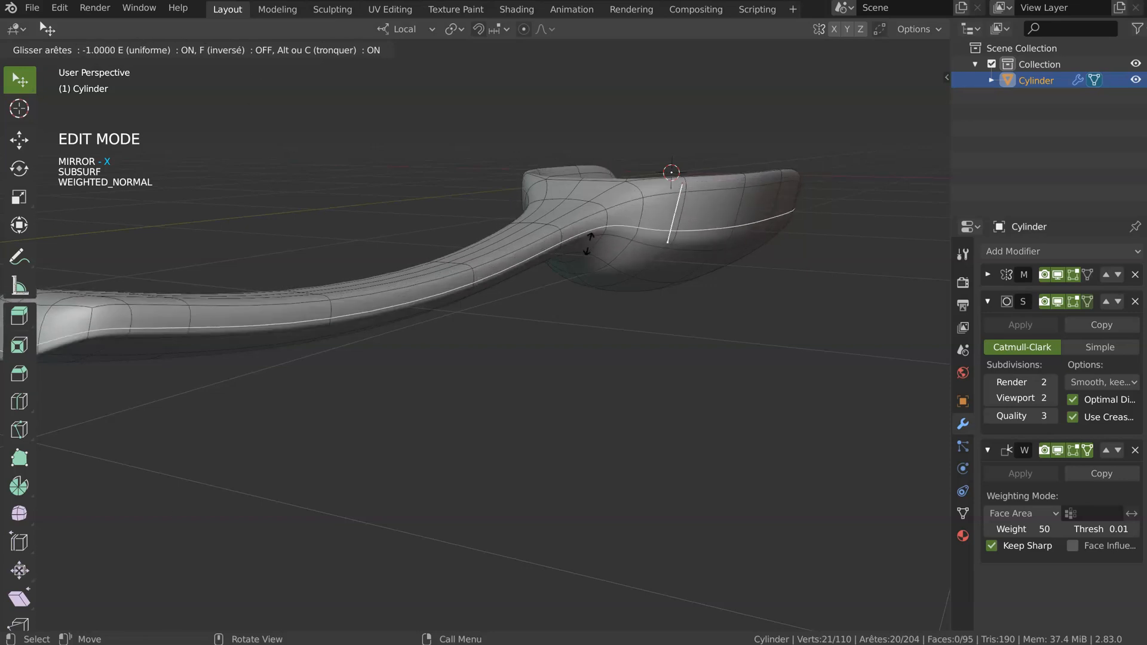
pyautogui.click(709, 192)
pyautogui.moveTo(710, 192); pyautogui.dragTo(591, 231, button='middle')
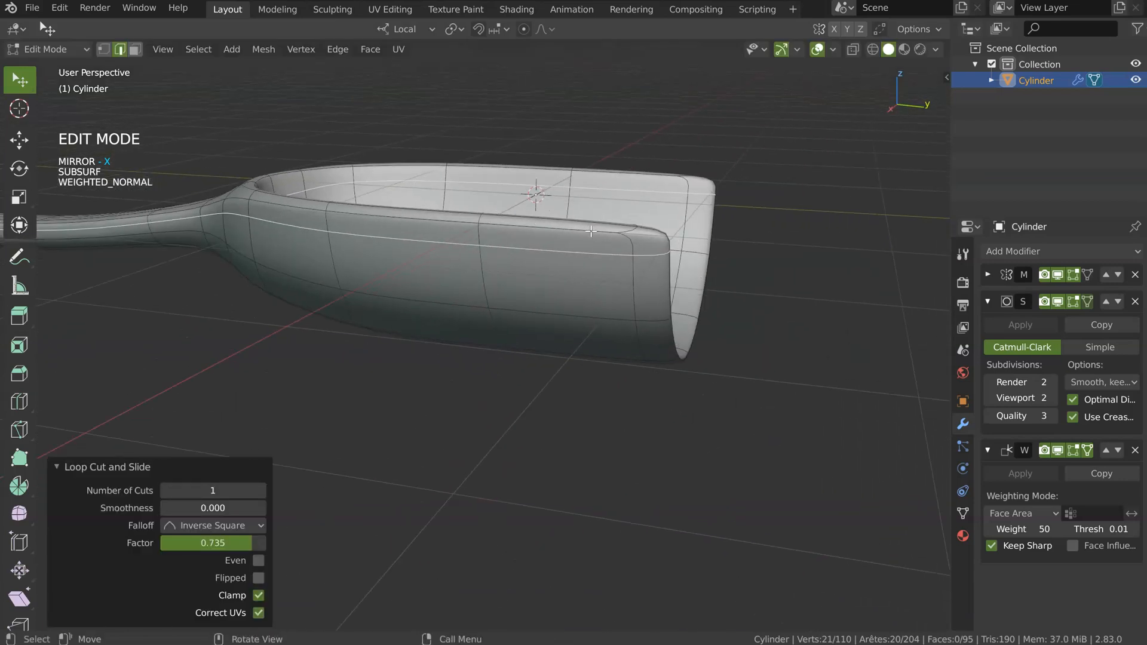
# - Add a loop cut around the bowl close to its open front end, sliding it toward the opening
pyautogui.hotkey('ctrl', 'r')
pyautogui.click(603, 253)
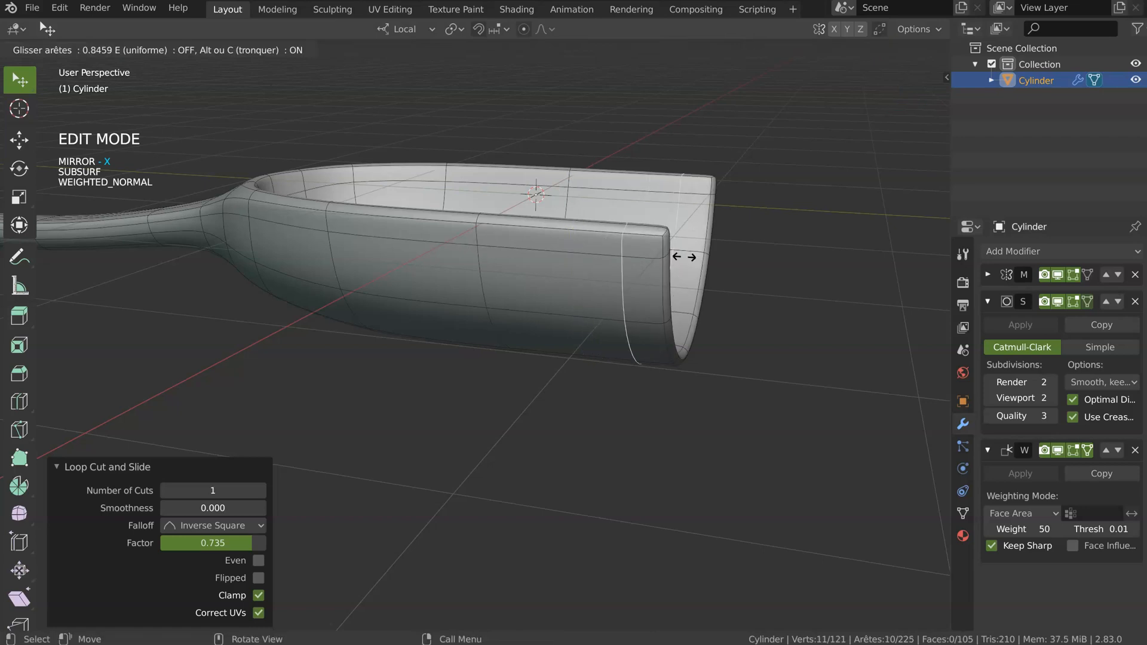
pyautogui.click(656, 251)
pyautogui.moveTo(655, 251); pyautogui.dragTo(666, 314, button='middle')
pyautogui.press('Tab')
pyautogui.moveTo(709, 209); pyautogui.dragTo(455, 371, button='middle')
pyautogui.press('Tab')
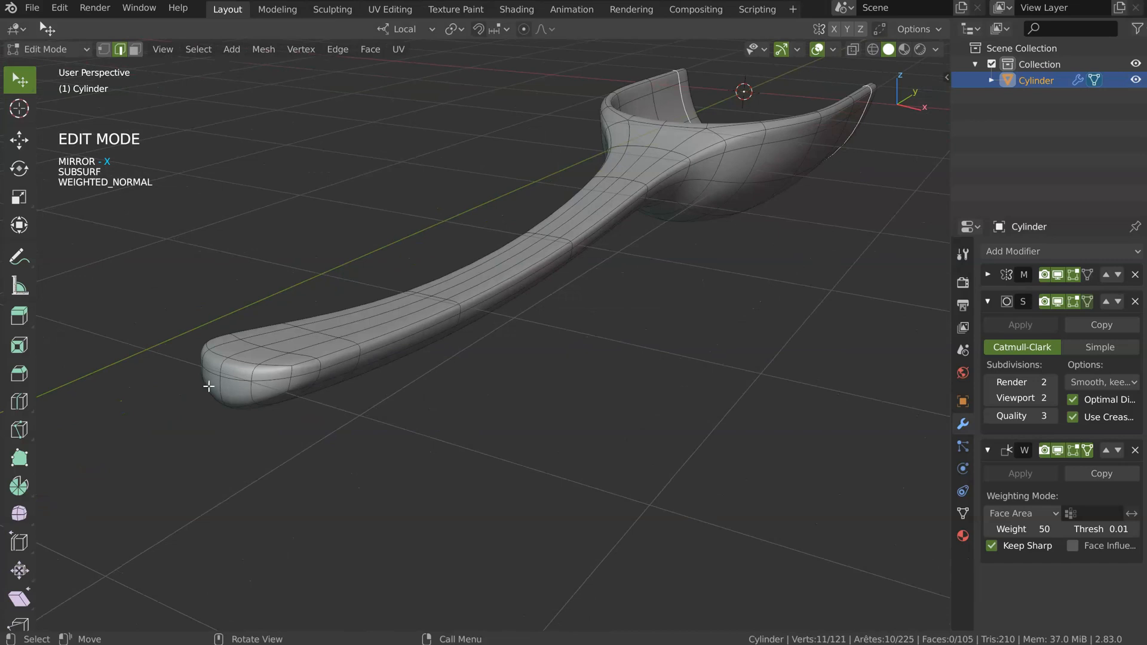
# - Shrink/Fatten the edge loop along the handle's side with an offset of about 0.0167 cm and return to Object Mode
pyautogui.moveTo(371, 328); pyautogui.dragTo(336, 292, button='middle')
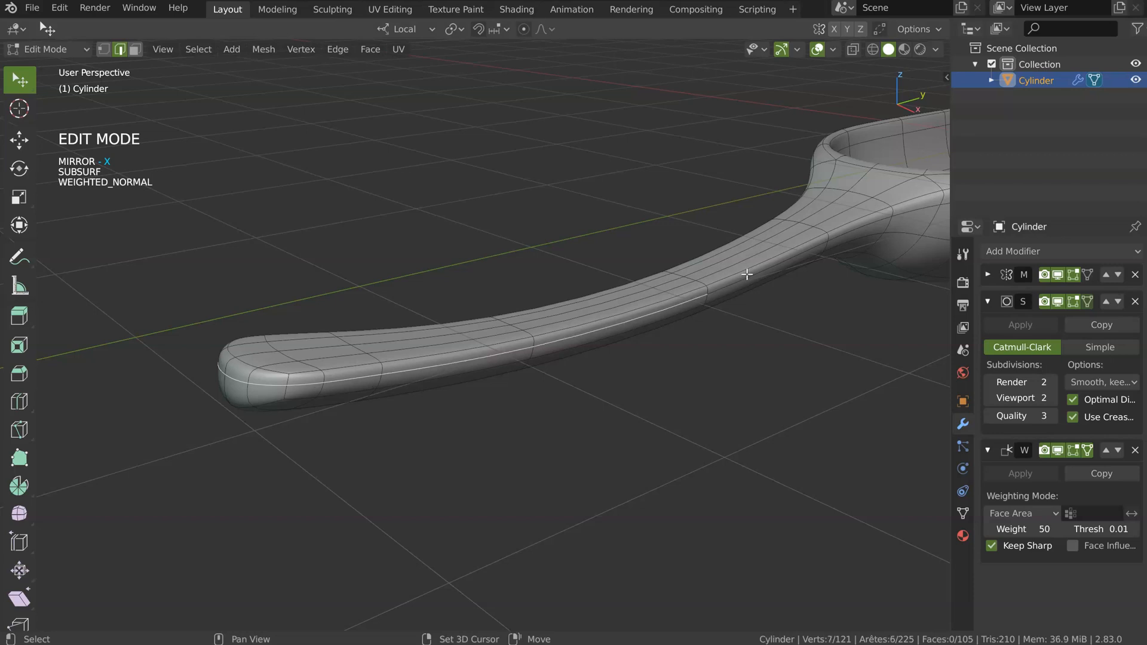
pyautogui.hotkey('alt', 's')
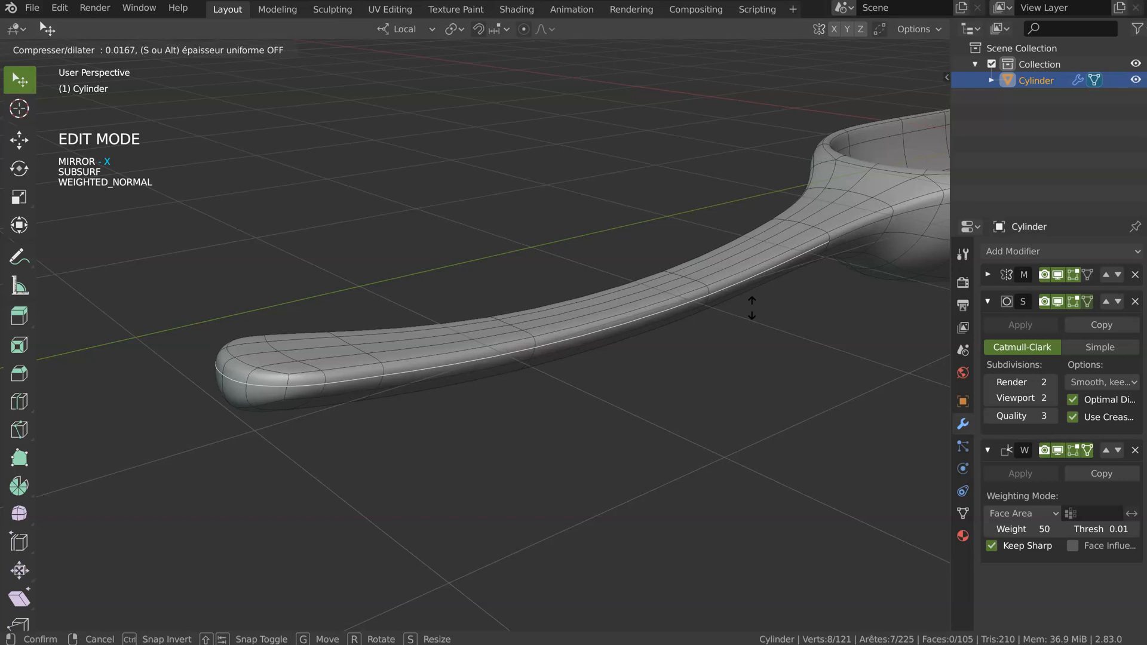
pyautogui.click(752, 307)
pyautogui.keyDown('shift'); pyautogui.moveTo(815, 239); pyautogui.dragTo(529, 295, button='middle'); pyautogui.keyUp('shift')
pyautogui.moveTo(589, 246); pyautogui.dragTo(535, 367, button='middle')
pyautogui.press('Tab')
pyautogui.scroll(-5, 543, 216)
pyautogui.moveTo(542, 217); pyautogui.dragTo(541, 279, button='middle')
pyautogui.scroll(3, 426, 260)
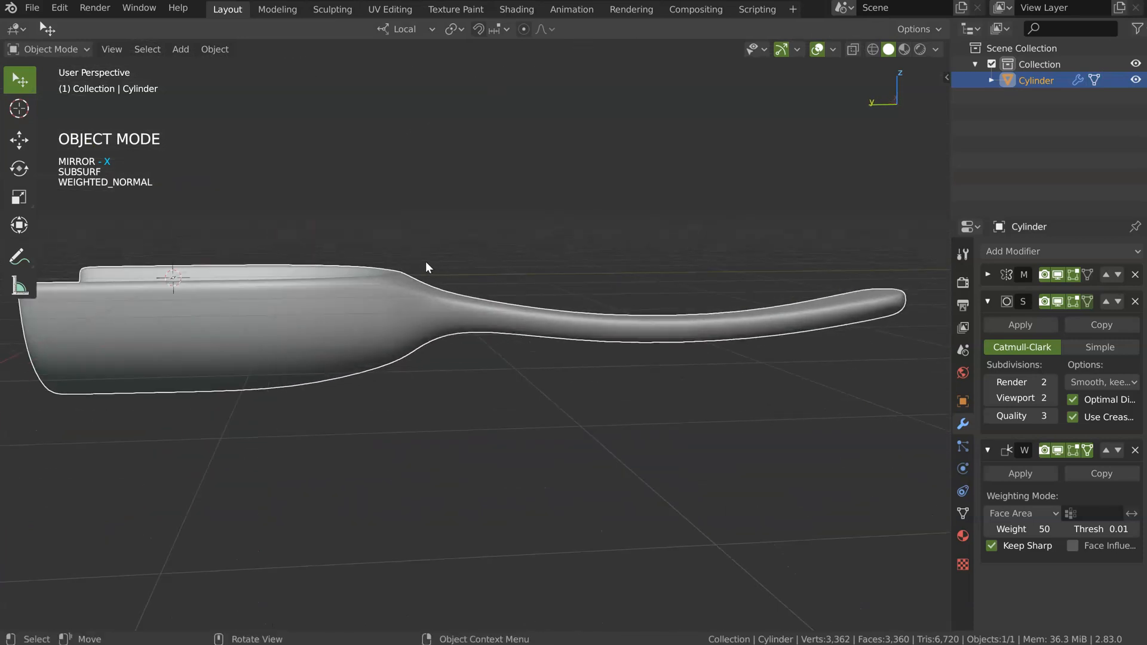
pyautogui.moveTo(405, 274); pyautogui.dragTo(409, 257, button='middle')
pyautogui.scroll(4, 448, 245)
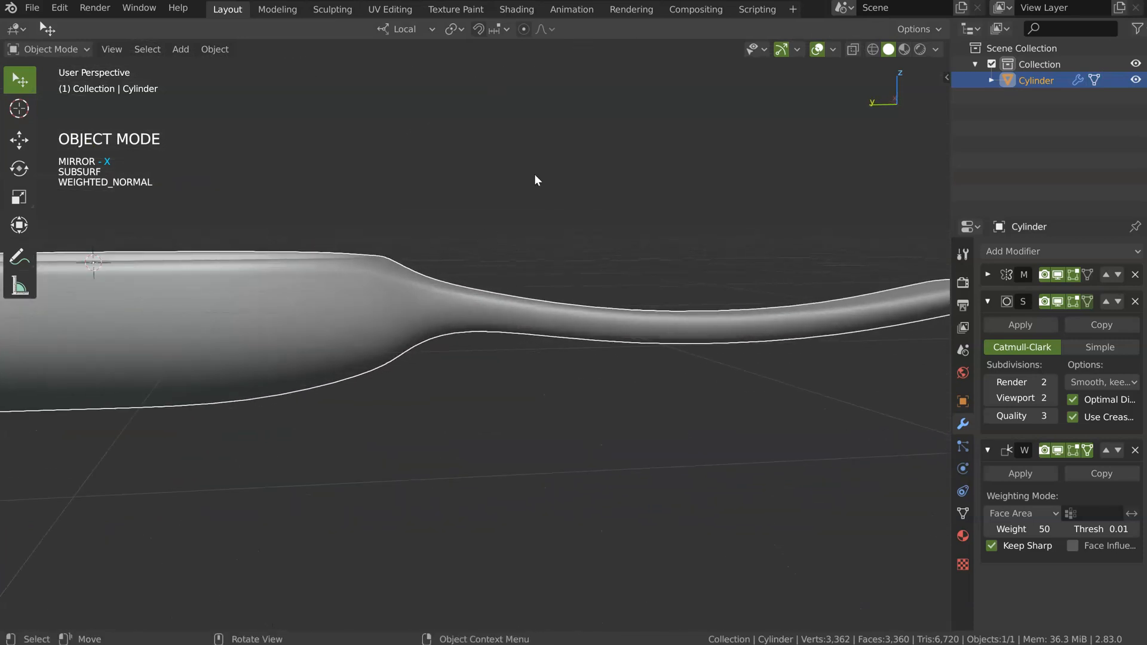
# - In the right orthographic view, lower the top vertex where the handle neck meets the bowl rim by about 0.071 cm
pyautogui.press('KP_3')
pyautogui.scroll(-3, 541, 261)
pyautogui.scroll(4, 567, 291)
pyautogui.press('Tab')
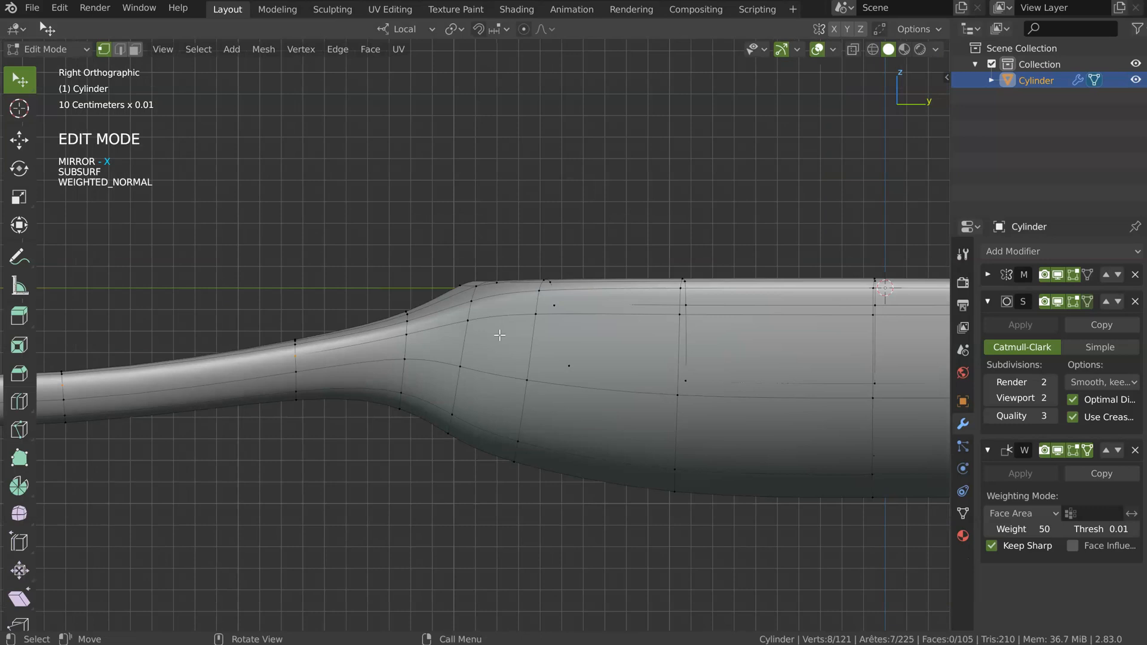
pyautogui.moveTo(456, 271); pyautogui.dragTo(460, 288)
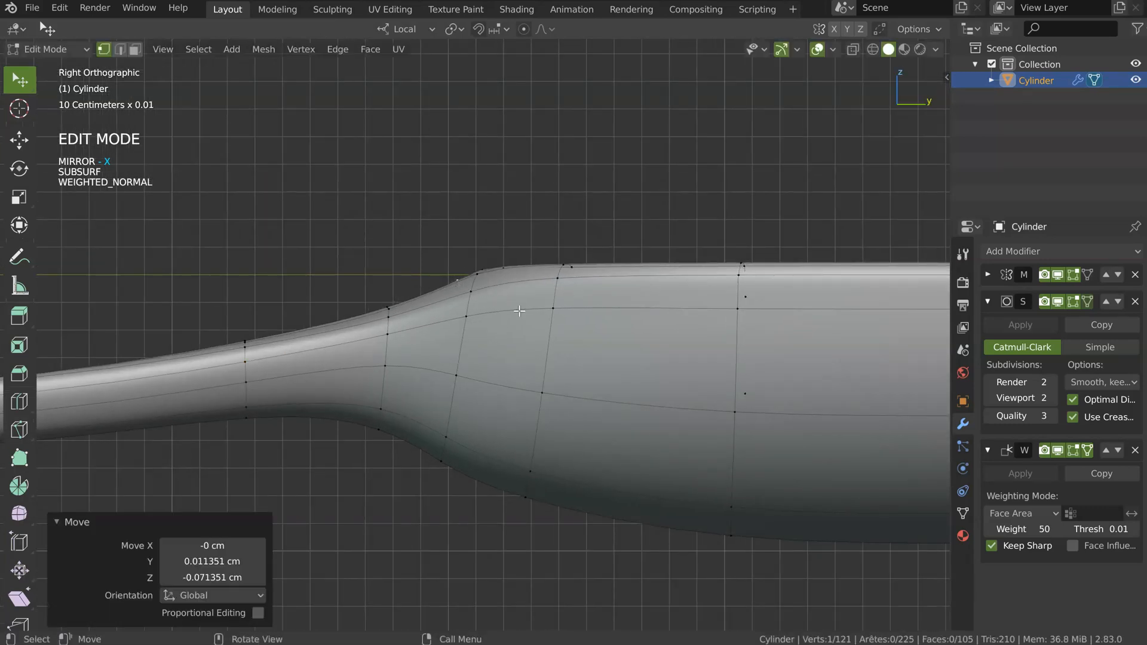
pyautogui.scroll(-2, 454, 336)
# - Enable X-ray, select the edge loop around the handle's neck and scale it along local Z to about 0.9
pyautogui.click(425, 332)
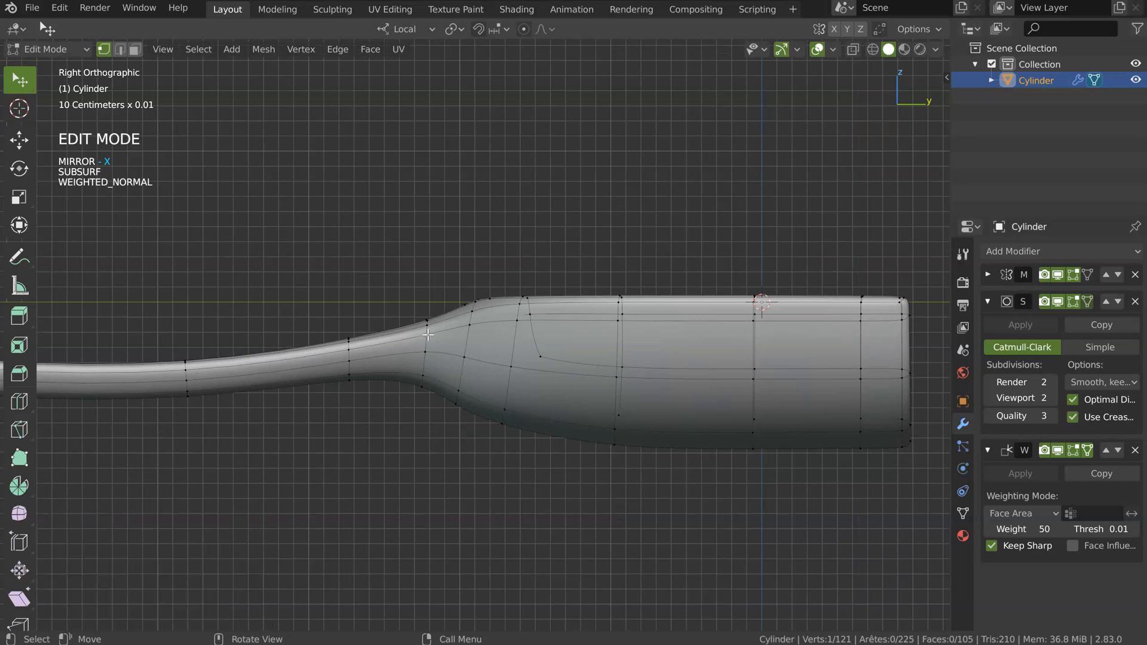
pyautogui.hotkey('alt', 'z')
pyautogui.scroll(3, 388, 359)
pyautogui.moveTo(408, 328)
pyautogui.keyDown('ctrl'); pyautogui.mouseDown(button='right')
pyautogui.moveTo(364, 416)
pyautogui.moveTo(396, 369)
pyautogui.mouseUp(button='right'); pyautogui.keyUp('ctrl')
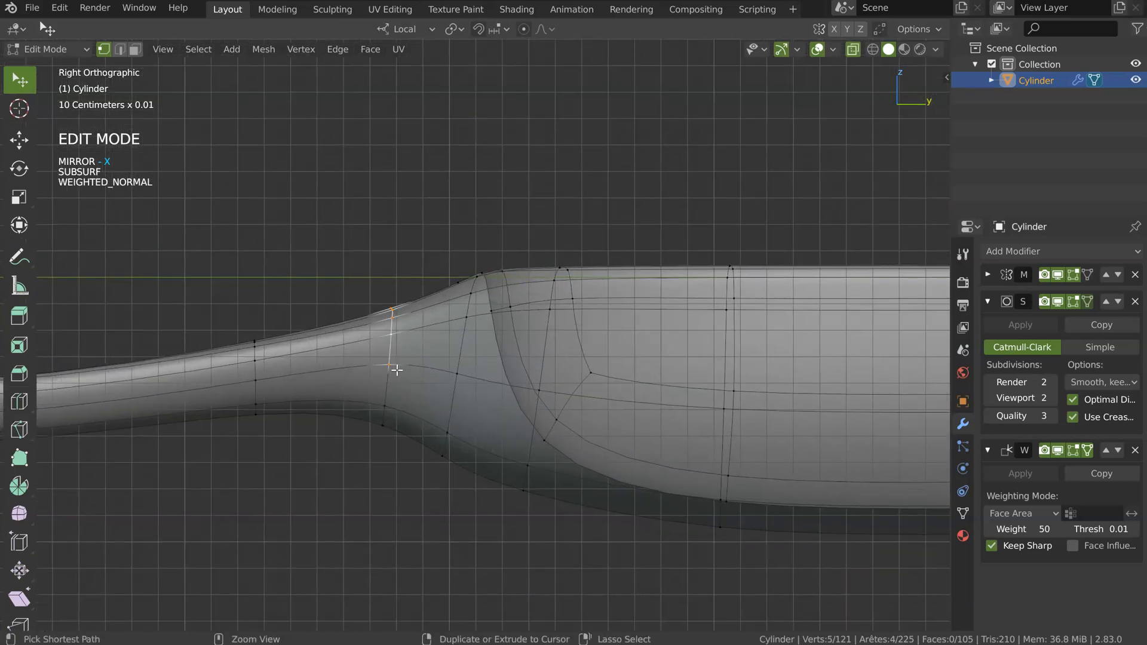
pyautogui.keyDown('ctrl'); pyautogui.moveTo(357, 331); pyautogui.dragTo(359, 336, button='right'); pyautogui.keyUp('ctrl')
pyautogui.press('s')
pyautogui.press('z')
pyautogui.press('z')
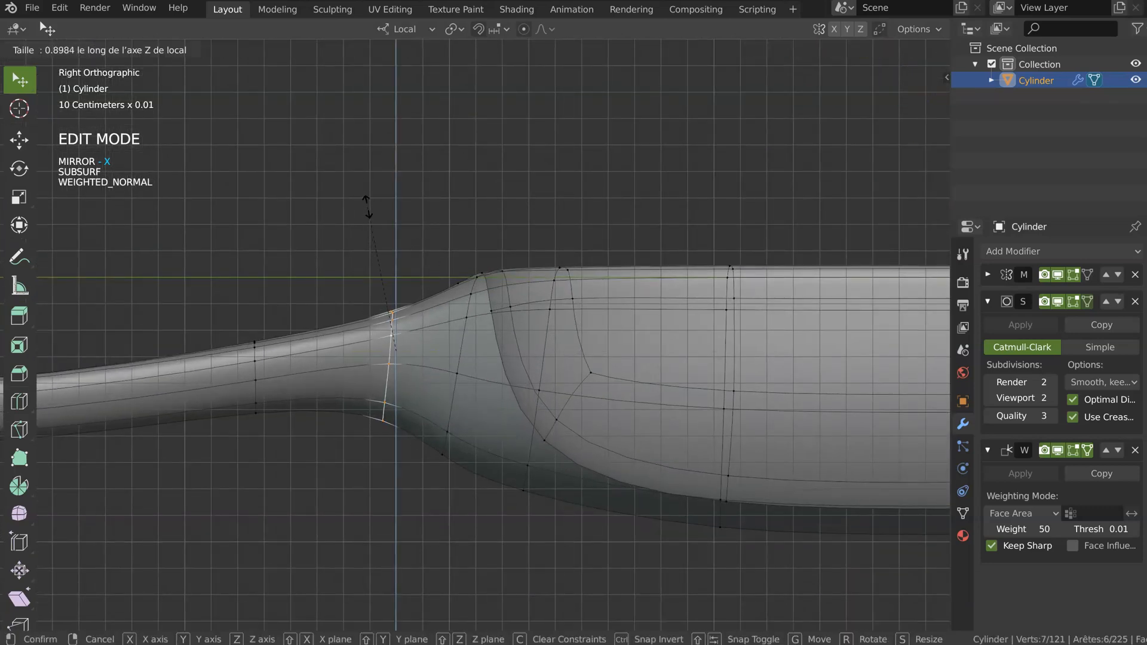
pyautogui.click(366, 207)
# - Select the next edge loop down the handle from the neck and shift it slightly in the side view
pyautogui.keyDown('alt'); pyautogui.click(259, 356); pyautogui.keyUp('alt')
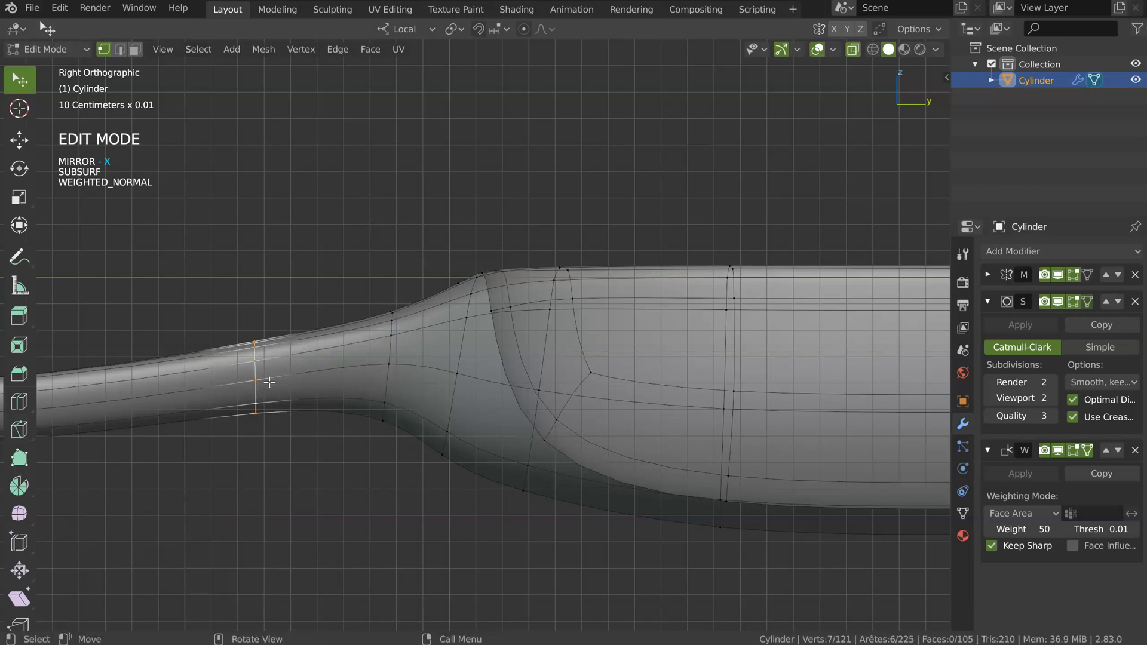
pyautogui.press('g')
pyautogui.click(268, 387)
pyautogui.scroll(-2, 400, 290)
pyautogui.keyDown('shift'); pyautogui.moveTo(400, 290); pyautogui.dragTo(537, 321, button='middle'); pyautogui.keyUp('shift')
pyautogui.scroll(-3, 574, 301)
# - Turn off X-ray and examine the spoon's smoothed neck and bowl from several angles
pyautogui.press('Tab')
pyautogui.click(443, 274)
pyautogui.scroll(-1, 450, 353)
pyautogui.hotkey('alt', 'z')
pyautogui.moveTo(466, 310); pyautogui.dragTo(598, 262, button='middle')
pyautogui.moveTo(556, 230); pyautogui.dragTo(389, 331, button='middle')
pyautogui.scroll(2, 447, 301)
pyautogui.press('Tab')
pyautogui.click(321, 327)
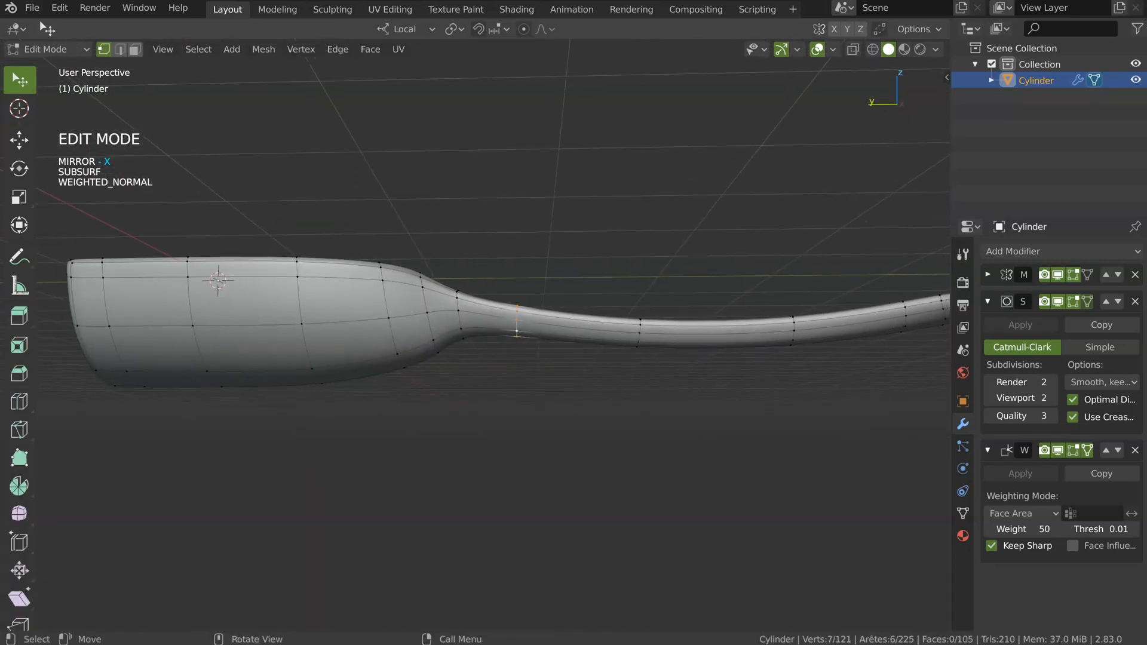
# - Reposition individual vertices of the cross loop where the neck widens into the bowl, using the right orthographic view
pyautogui.press('KP_3')
pyautogui.scroll(2, 707, 284)
pyautogui.keyDown('shift'); pyautogui.moveTo(706, 284); pyautogui.dragTo(546, 294, button='middle'); pyautogui.keyUp('shift')
pyautogui.scroll(3, 545, 296)
pyautogui.moveTo(446, 265); pyautogui.dragTo(461, 276)
pyautogui.click(436, 337)
pyautogui.moveTo(439, 366); pyautogui.dragTo(461, 380)
pyautogui.moveTo(456, 341); pyautogui.dragTo(451, 336)
pyautogui.moveTo(460, 273); pyautogui.dragTo(455, 273)
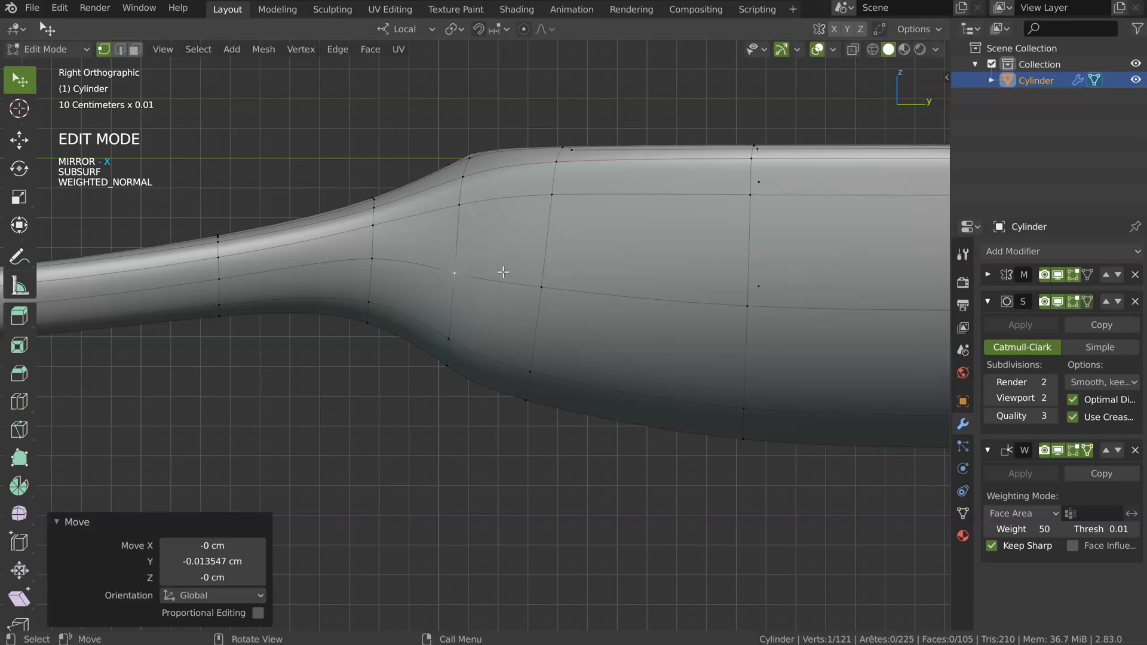
# - Remove the Subdivision modifier from the spoon
pyautogui.scroll(-2, 493, 280)
pyautogui.rightClick(466, 302)
pyautogui.click(606, 294)
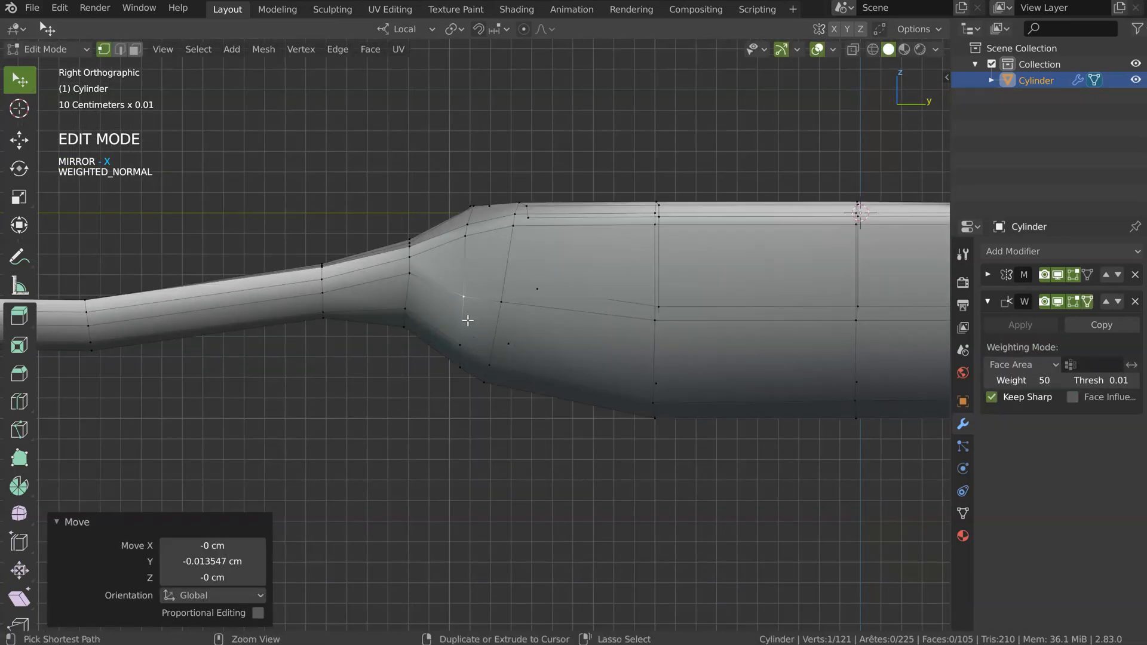
# - Align the vertices of the bowl's narrow-end cross loop and lower the neck's side vertex by about 0.049 cm
pyautogui.keyDown('ctrl'); pyautogui.moveTo(468, 320); pyautogui.dragTo(507, 274, button='middle'); pyautogui.keyUp('ctrl')
pyautogui.click(524, 278)
pyautogui.moveTo(513, 281); pyautogui.dragTo(525, 290)
pyautogui.click(498, 392)
pyautogui.moveTo(496, 381); pyautogui.dragTo(527, 426)
pyautogui.moveTo(526, 294); pyautogui.dragTo(531, 299)
pyautogui.press('g')
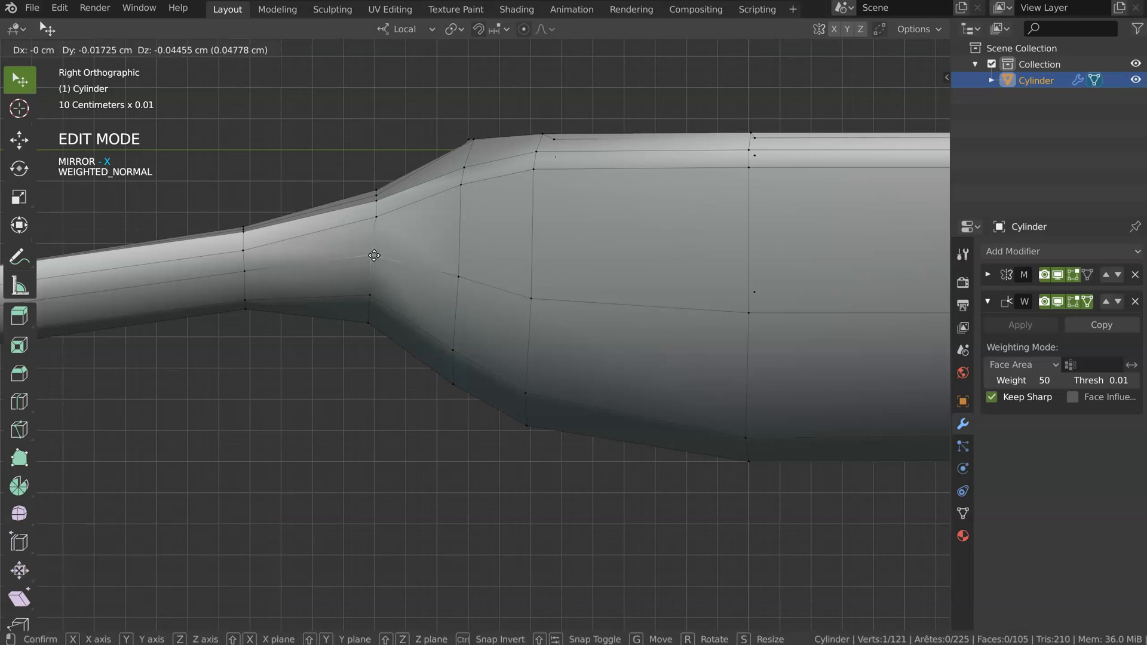
pyautogui.moveTo(378, 257); pyautogui.dragTo(377, 257)
pyautogui.keyDown('shift'); pyautogui.moveTo(261, 239); pyautogui.dragTo(422, 297, button='middle'); pyautogui.keyUp('shift')
# - Disable Auto Smooth on the spoon, apply Shade Smooth in Object Mode and return to mesh editing
pyautogui.hotkey('shift', 'space')
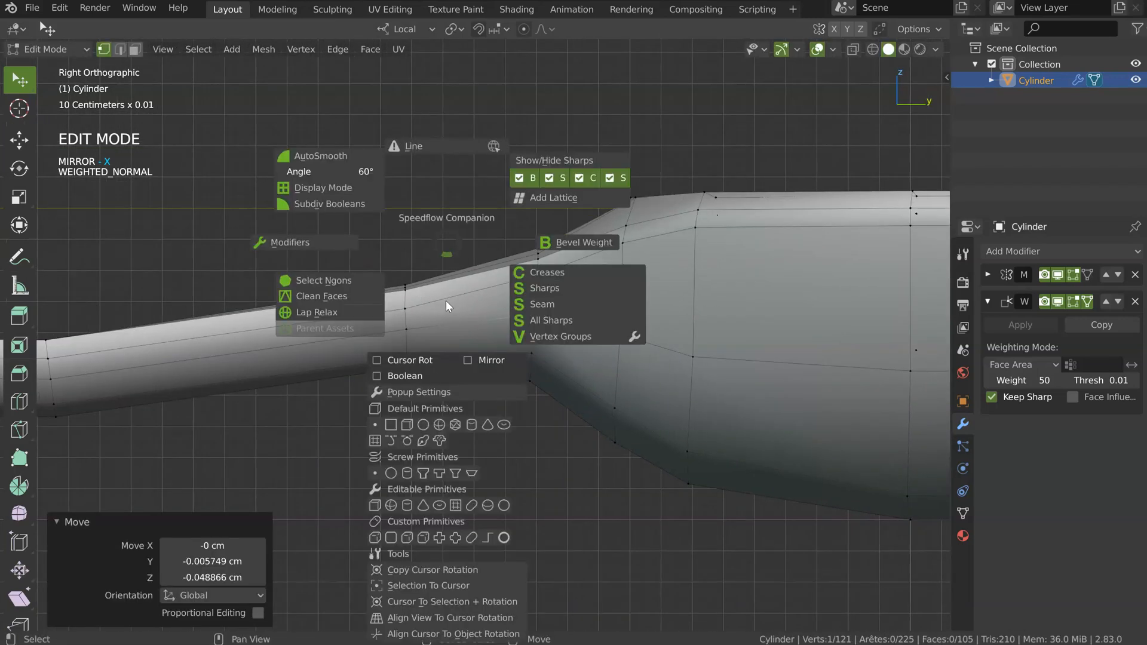
pyautogui.click(334, 154)
pyautogui.rightClick(472, 319)
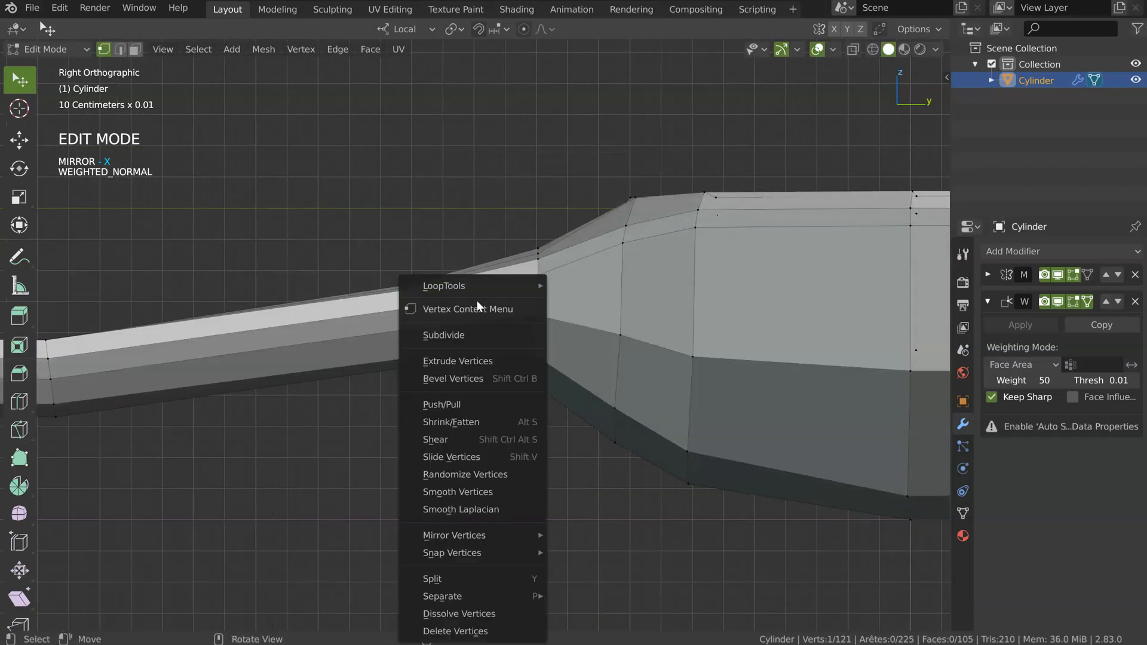
pyautogui.press('Escape')
pyautogui.press('Tab')
pyautogui.rightClick(483, 324)
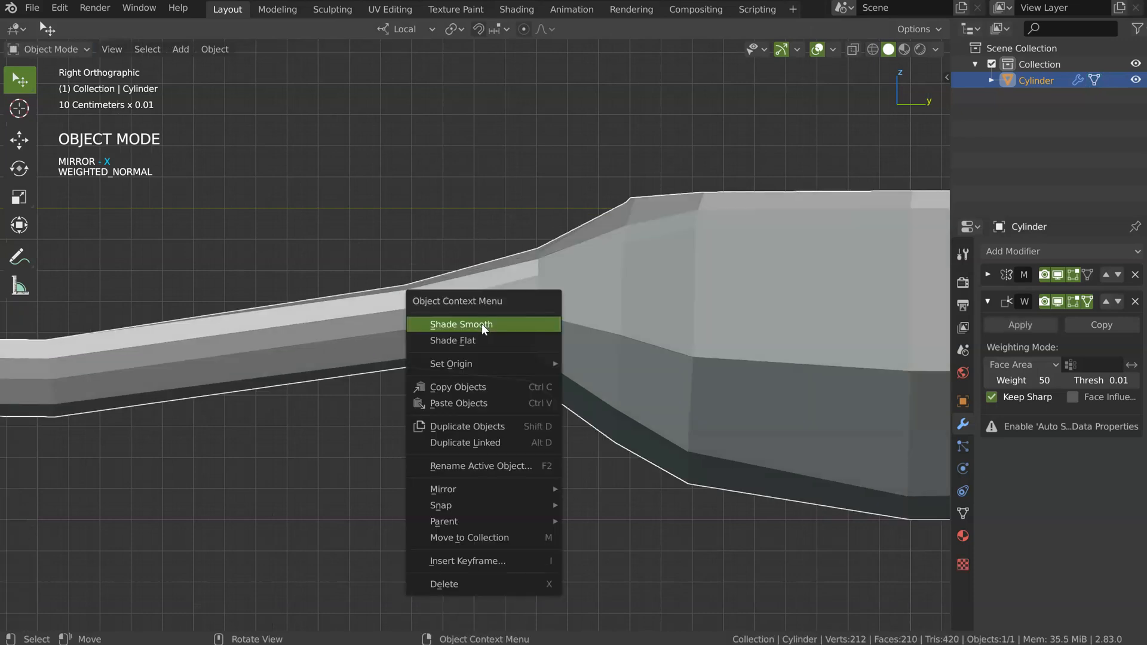
pyautogui.click(482, 325)
pyautogui.press('Tab')
# - Reposition the vertices at the bowl's back rim beside the handle, raising the last one by about 0.032 cm
pyautogui.click(422, 330)
pyautogui.keyDown('shift'); pyautogui.moveTo(682, 193); pyautogui.dragTo(448, 245, button='middle'); pyautogui.keyUp('shift')
pyautogui.moveTo(448, 244); pyautogui.dragTo(510, 245)
pyautogui.moveTo(554, 256); pyautogui.dragTo(629, 265, button='middle')
pyautogui.moveTo(522, 240); pyautogui.dragTo(515, 230)
pyautogui.click(459, 265)
pyautogui.moveTo(460, 264); pyautogui.dragTo(459, 261)
pyautogui.moveTo(459, 262); pyautogui.dragTo(430, 298, button='middle')
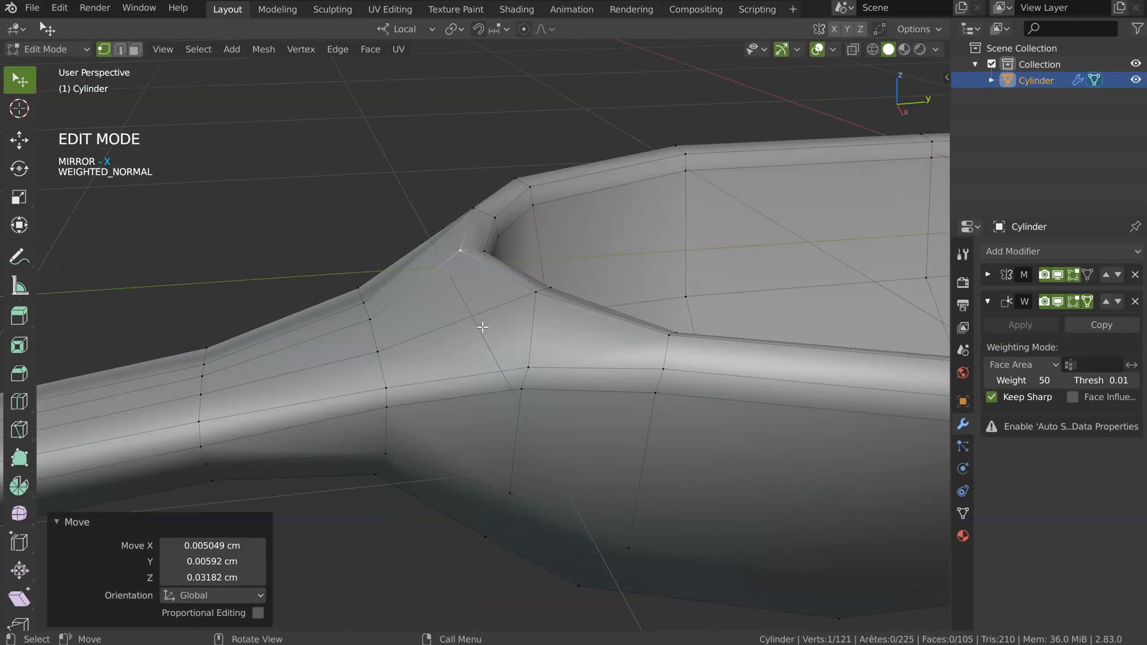
# - Dissolve the cross edge on the shoulder between handle and rim, and move its outer vertex about 0.025 cm toward the handle
pyautogui.press('2')
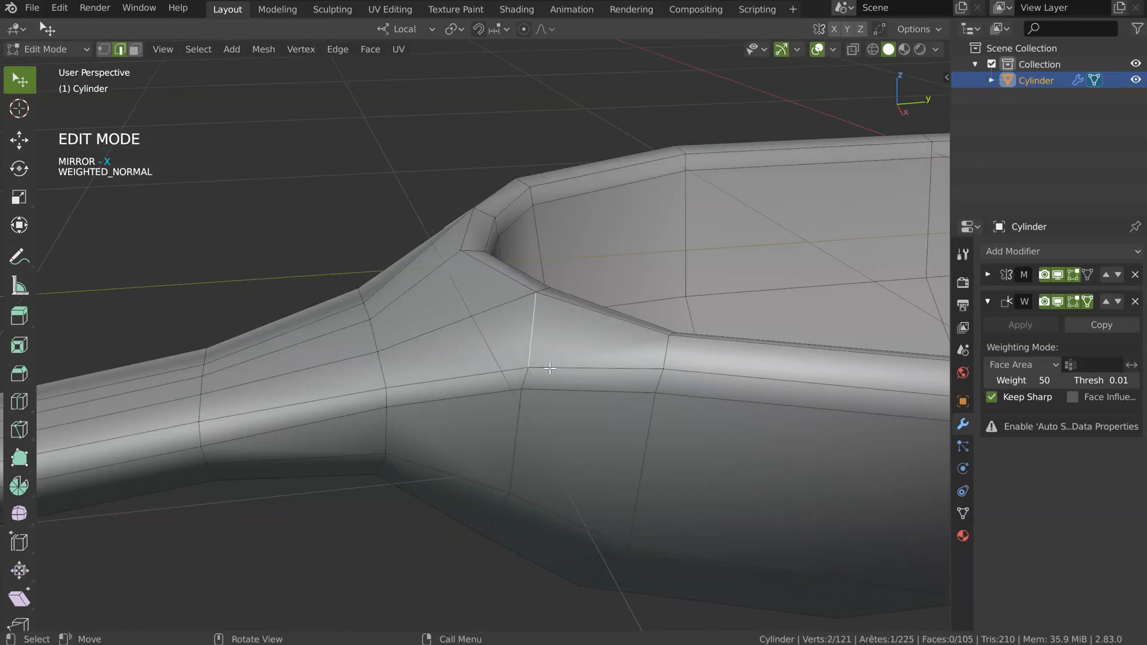
pyautogui.hotkey('ctrl', 'x')
pyautogui.press('1')
pyautogui.click(526, 367)
pyautogui.press('g')
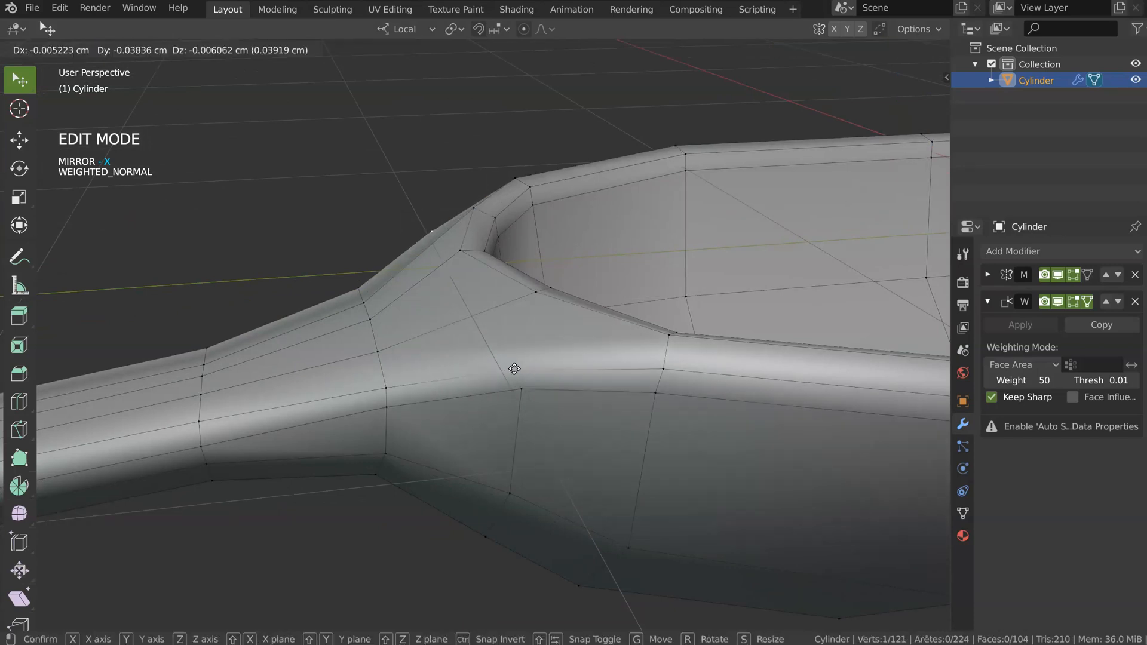
pyautogui.click(520, 365)
# - Knife a new edge path from the shoulder's outer vertex across the top of the handle neck and connect the vertices
pyautogui.press('k')
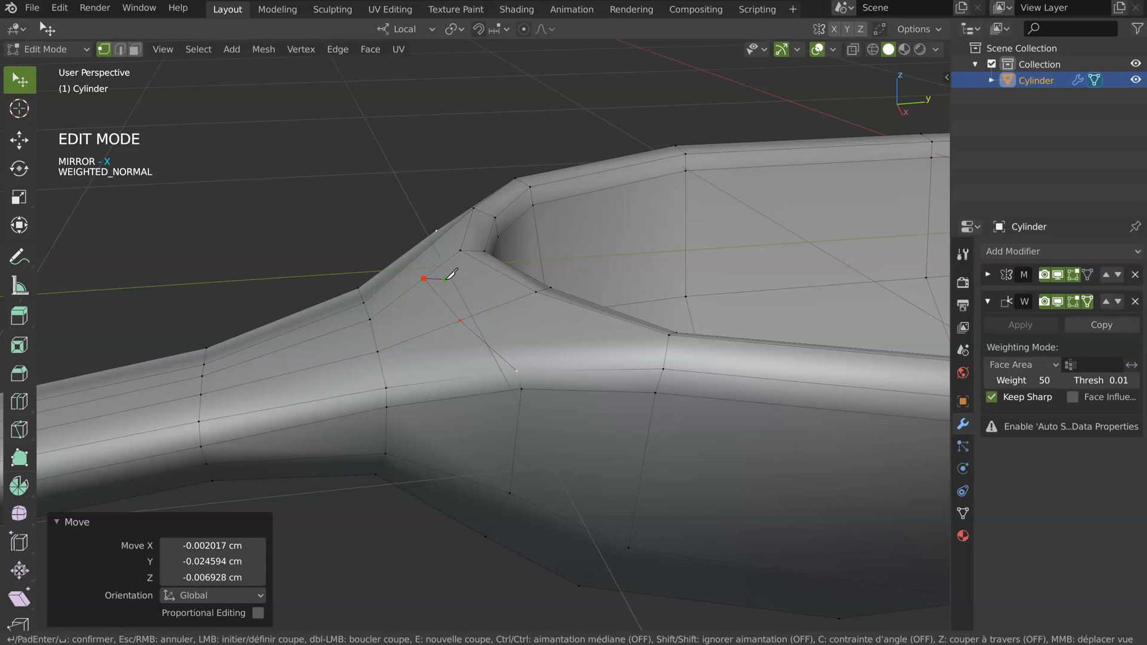
pyautogui.press('Return')
pyautogui.moveTo(531, 333); pyautogui.dragTo(564, 249, button='middle')
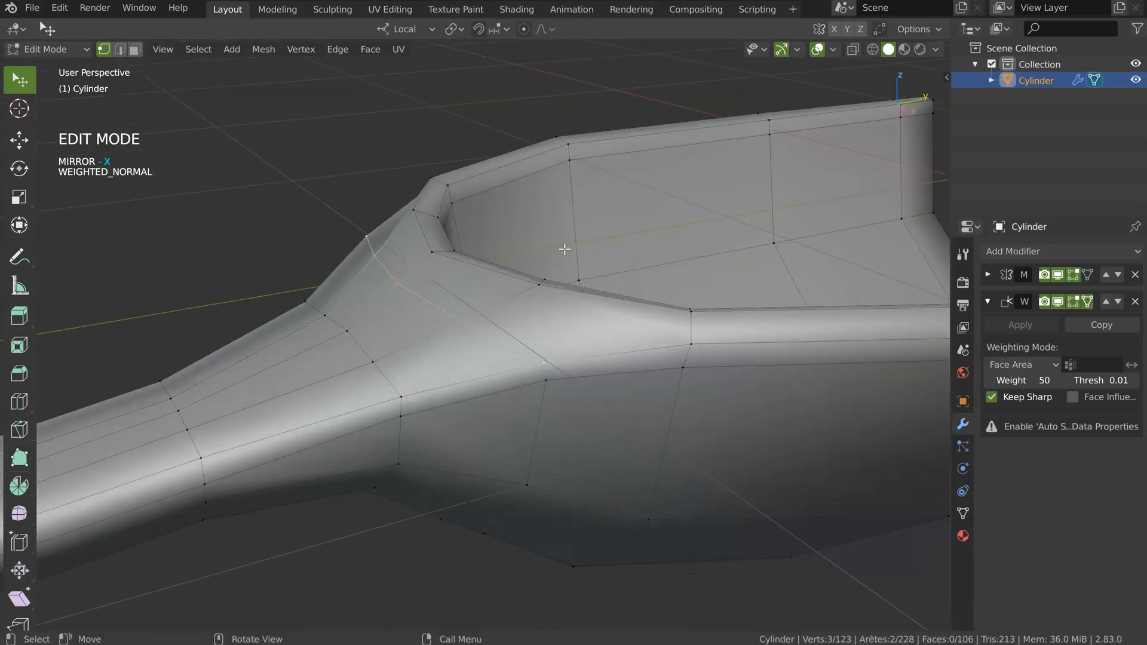
pyautogui.press('j')
# - Add a Catmull-Clark Subdivision modifier with two levels to the spoon and check its shape, ending in the right view
pyautogui.moveTo(542, 369); pyautogui.dragTo(399, 335, button='middle')
pyautogui.press('Tab')
pyautogui.rightClick(513, 367)
pyautogui.click(622, 371)
pyautogui.moveTo(597, 340); pyautogui.dragTo(678, 351, button='middle')
pyautogui.moveTo(452, 349); pyautogui.dragTo(514, 296, button='middle')
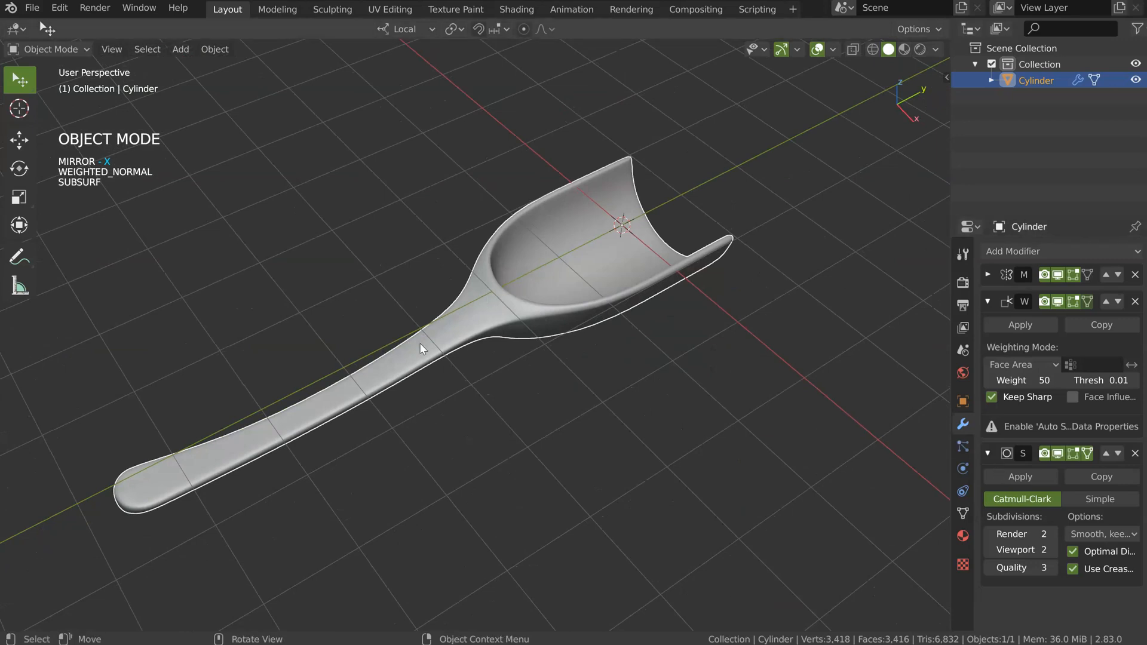
pyautogui.moveTo(504, 367); pyautogui.dragTo(690, 232, button='middle')
pyautogui.press('KP_3')
pyautogui.scroll(2, 679, 393)
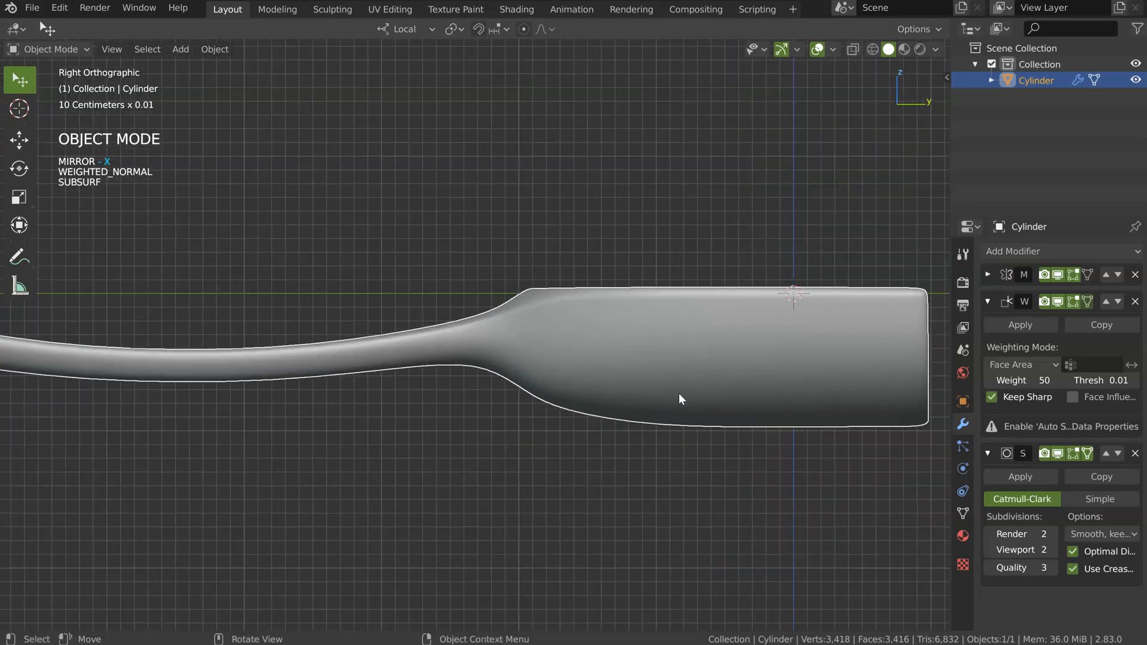
# - Raise the two lower vertices where the neck meets the bowl's underside by about 0.075 cm and adjust them further
pyautogui.press('Tab')
pyautogui.scroll(3, 567, 327)
pyautogui.keyDown('shift'); pyautogui.moveTo(668, 400); pyautogui.dragTo(480, 381, button='middle'); pyautogui.keyUp('shift')
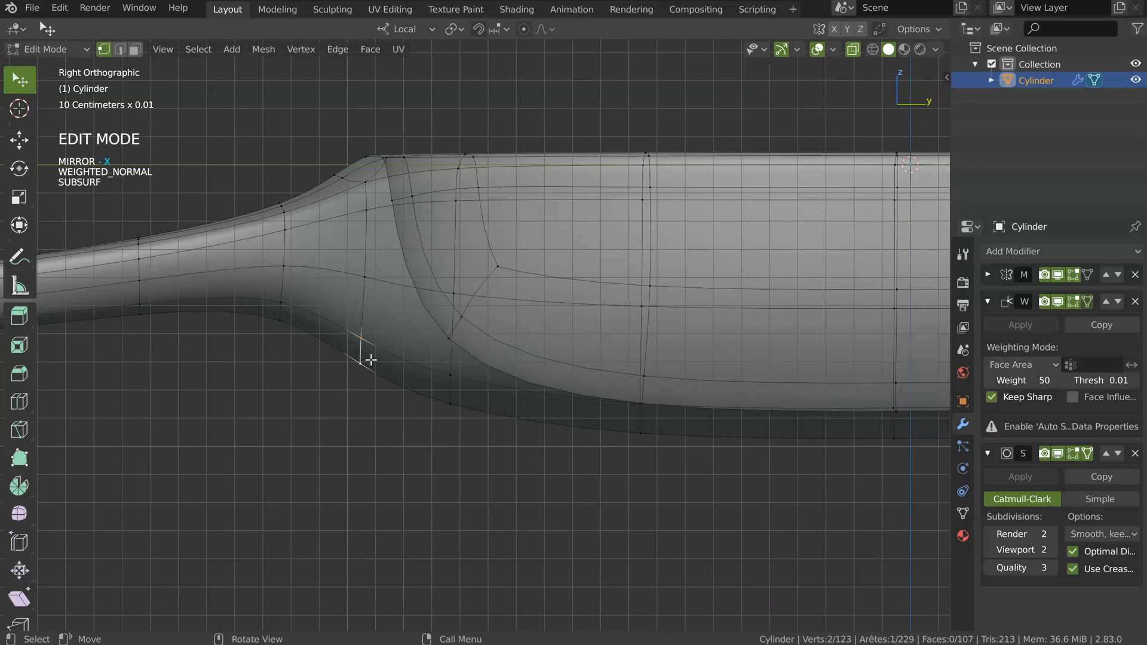
pyautogui.press('g')
pyautogui.click(377, 336)
pyautogui.scroll(-2, 490, 357)
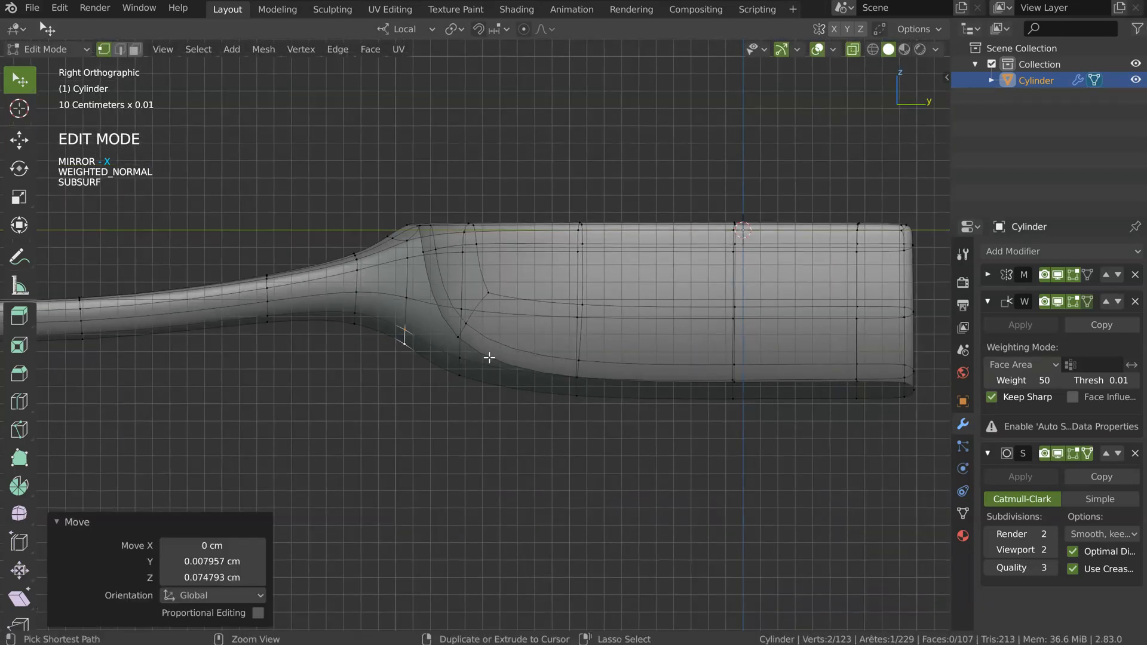
pyautogui.press('g')
pyautogui.click(412, 335)
# - Try to raise the side vertex at the junction of neck and bowl and undo the move
pyautogui.click(406, 290)
pyautogui.press('g')
pyautogui.click(408, 282)
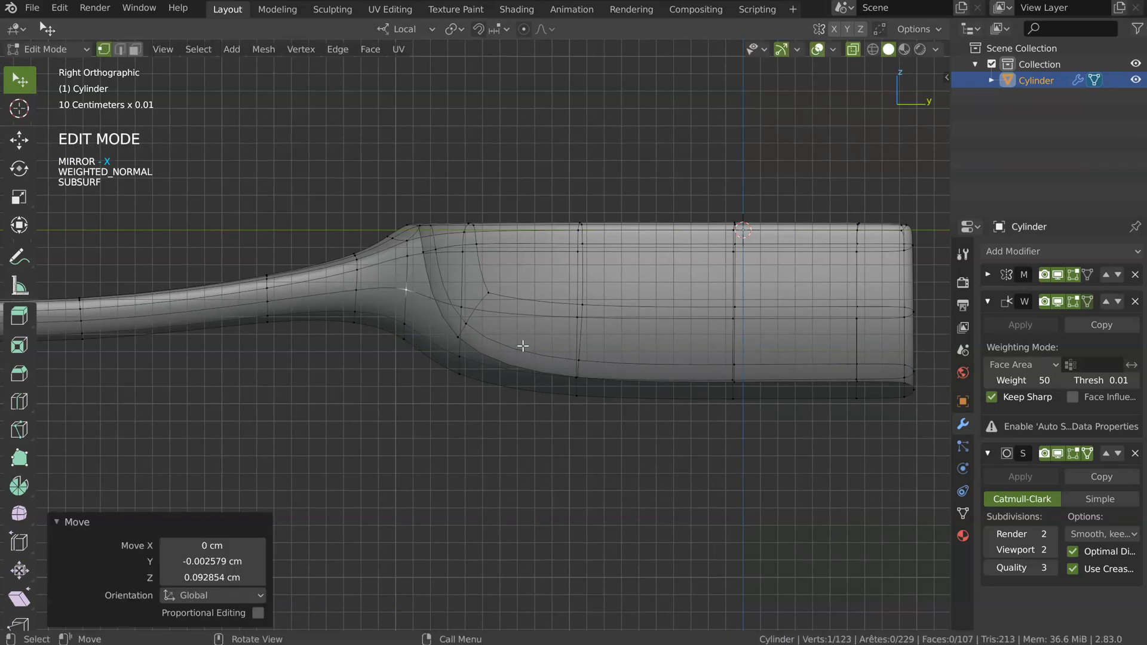
pyautogui.hotkey('ctrl', 'z')
# - Add two centred loop cuts to the spoon mesh without sliding them
pyautogui.press('Tab')
pyautogui.moveTo(617, 243); pyautogui.dragTo(360, 281, button='middle')
pyautogui.press('Tab')
pyautogui.hotkey('ctrl', 'r')
pyautogui.click(422, 391)
pyautogui.rightClick(422, 392)
pyautogui.hotkey('ctrl', 'r')
pyautogui.rightClick(537, 382)
# - Select the vertices on the lower end face of the handle's tip and move them slightly to round it
pyautogui.press('Tab')
pyautogui.moveTo(542, 383); pyautogui.dragTo(687, 277, button='middle')
pyautogui.scroll(3, 632, 222)
pyautogui.press('Tab')
pyautogui.moveTo(589, 236); pyautogui.dragTo(601, 299, button='middle')
pyautogui.click(354, 127)
pyautogui.moveTo(355, 127); pyautogui.dragTo(452, 213, button='middle')
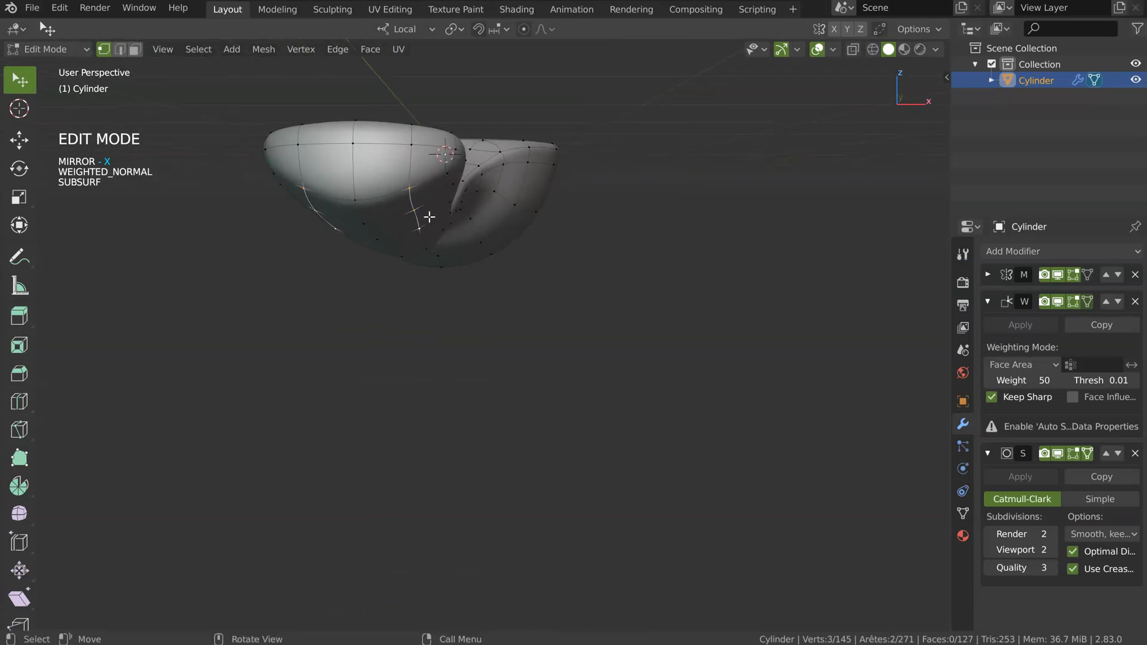
pyautogui.press('g')
pyautogui.click(435, 223)
# - Remove the Subdivision modifier and nudge a vertex at the handle's tip
pyautogui.moveTo(436, 223); pyautogui.dragTo(434, 251, button='middle')
pyautogui.rightClick(434, 253)
pyautogui.click(550, 253)
pyautogui.moveTo(491, 163); pyautogui.dragTo(411, 267, button='middle')
pyautogui.moveTo(411, 275)
pyautogui.mouseDown()
pyautogui.moveTo(392, 273)
pyautogui.moveTo(406, 274)
pyautogui.mouseUp()
pyautogui.moveTo(407, 274); pyautogui.dragTo(490, 262, button='middle')
# - Select the six faces on top of the handle's end and flatten them with LoopTools
pyautogui.press('Tab')
pyautogui.click(550, 245)
pyautogui.click(478, 261)
pyautogui.keyDown('shift'); pyautogui.click(534, 258); pyautogui.keyUp('shift')
pyautogui.keyDown('shift'); pyautogui.click(530, 240); pyautogui.keyUp('shift')
pyautogui.keyDown('shift'); pyautogui.click(469, 238); pyautogui.keyUp('shift')
pyautogui.keyDown('shift'); pyautogui.click(485, 209); pyautogui.keyUp('shift')
pyautogui.keyDown('shift'); pyautogui.click(521, 210); pyautogui.keyUp('shift')
pyautogui.moveTo(521, 210); pyautogui.dragTo(471, 247, button='middle')
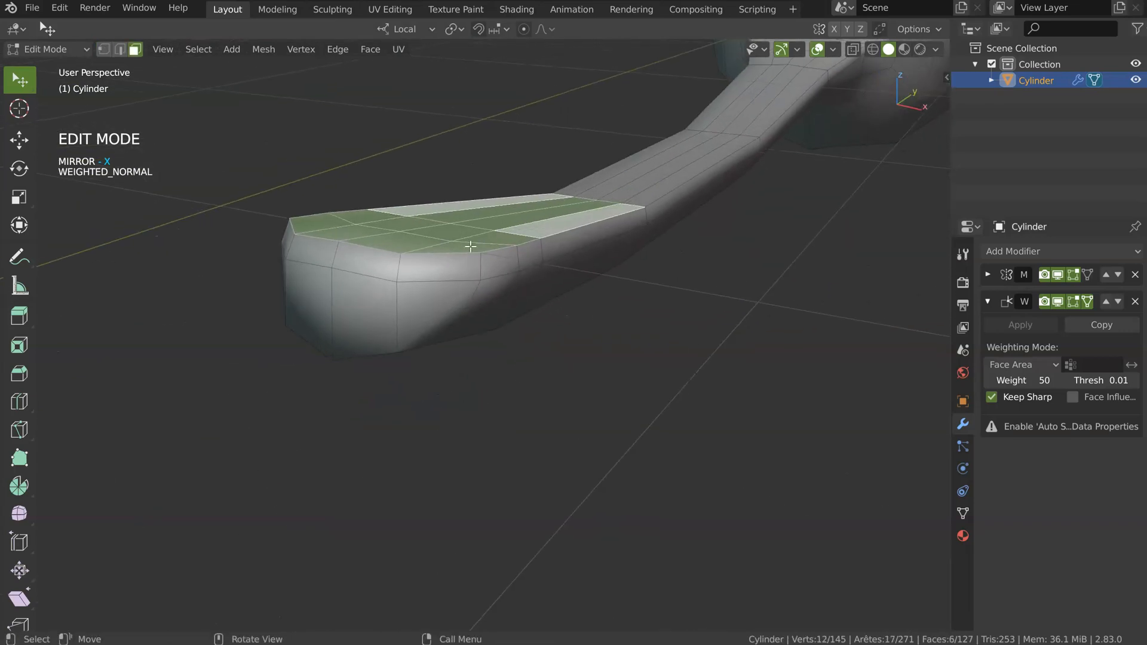
pyautogui.rightClick(470, 246)
pyautogui.moveTo(562, 218)
pyautogui.click(614, 263)
# - Lower the middle vertex of the edge loop just below the top of the handle's tip slightly
pyautogui.moveTo(615, 257); pyautogui.dragTo(456, 225, button='middle')
pyautogui.press('1')
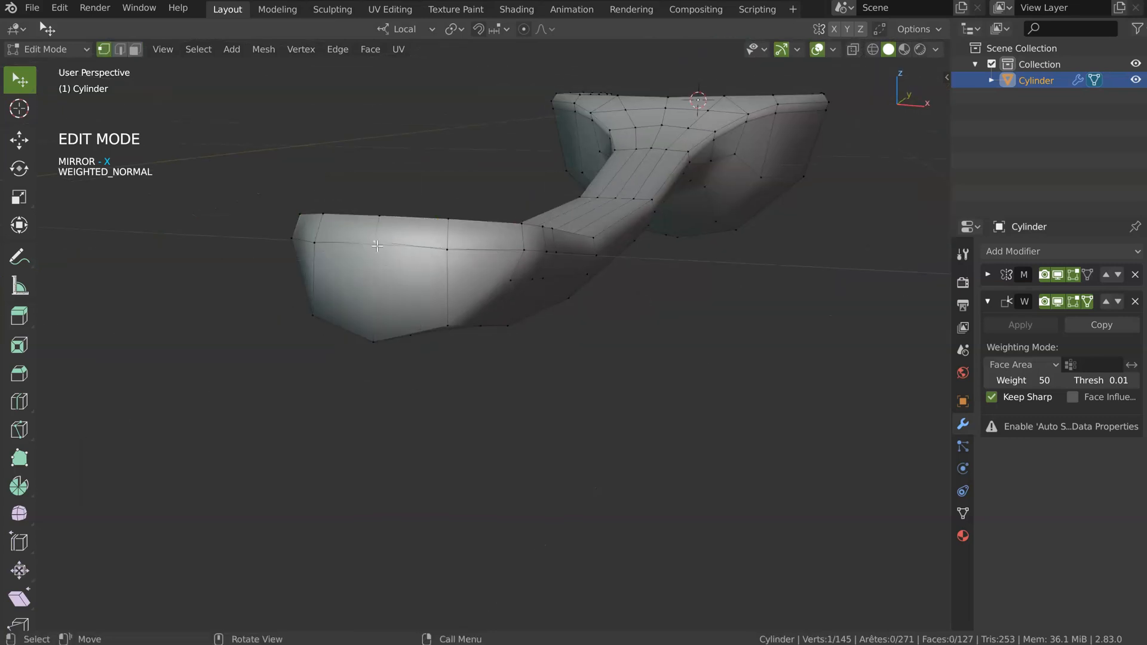
pyautogui.press('g')
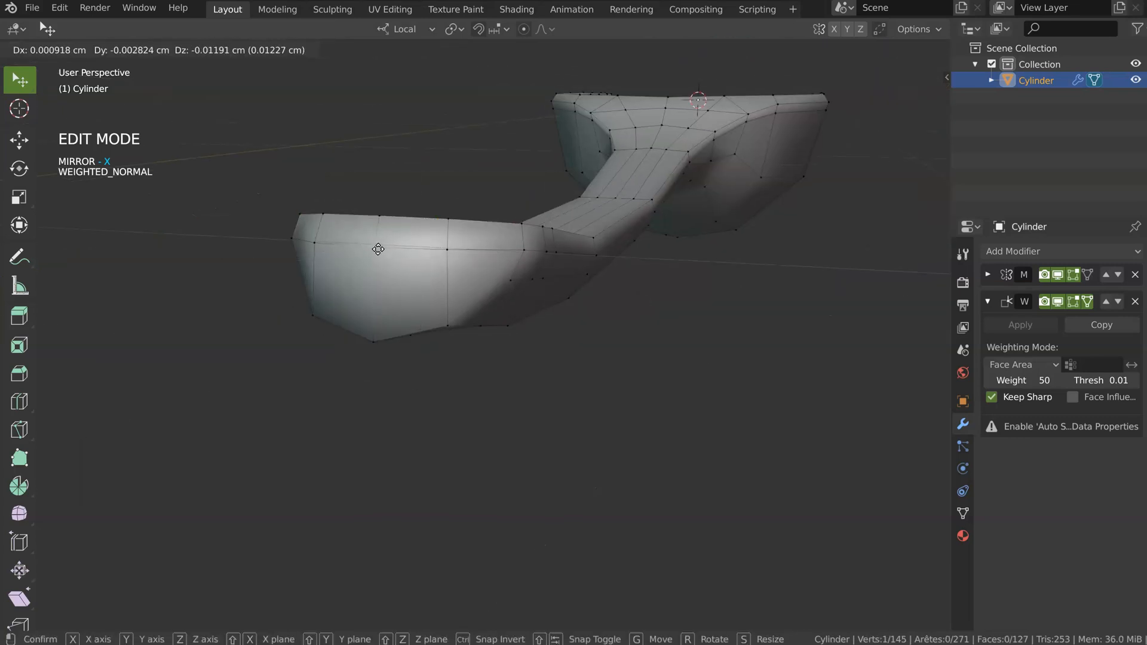
pyautogui.click(380, 251)
# - Edge-slide the lengthwise edge loop along the side of the handle's underside by a factor of about -0.123
pyautogui.moveTo(539, 284); pyautogui.dragTo(529, 227, button='middle')
pyautogui.scroll(-2, 602, 281)
pyautogui.scroll(-1, 538, 241)
pyautogui.click(341, 211)
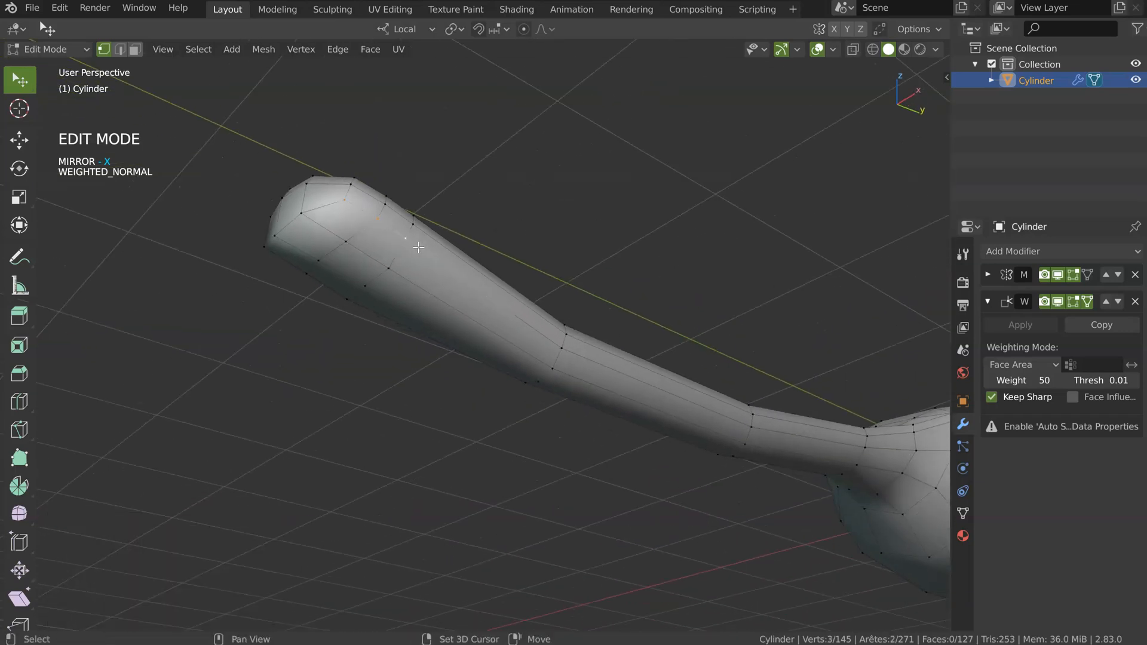
pyautogui.moveTo(925, 450); pyautogui.dragTo(526, 241, button='middle')
pyautogui.press('g')
pyautogui.press('g')
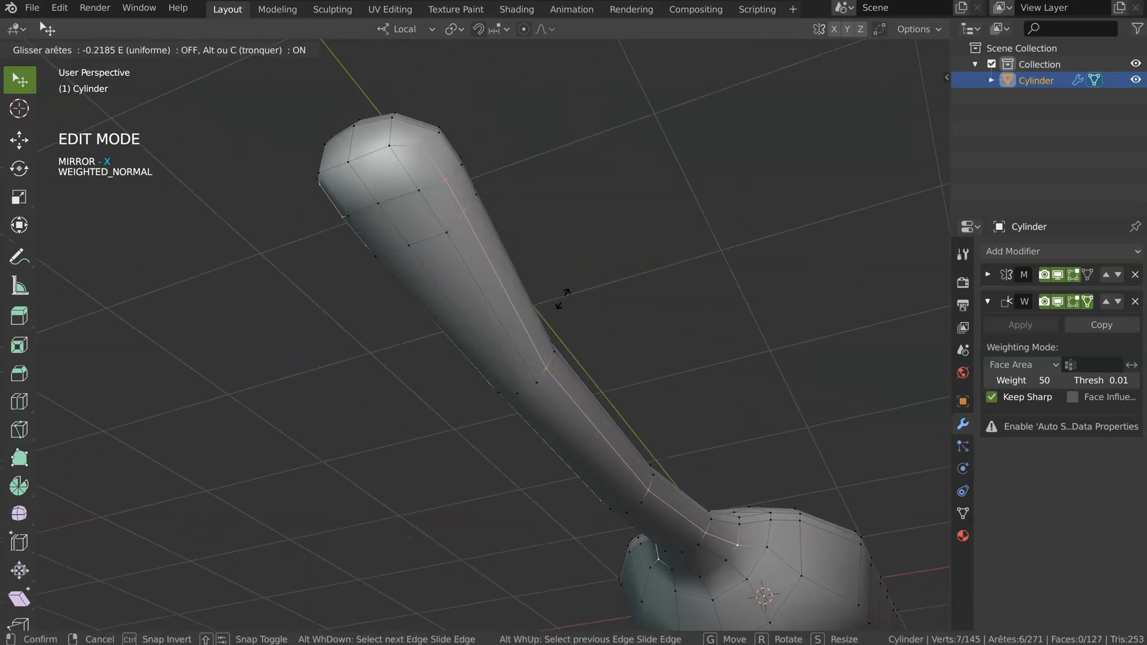
pyautogui.click(577, 305)
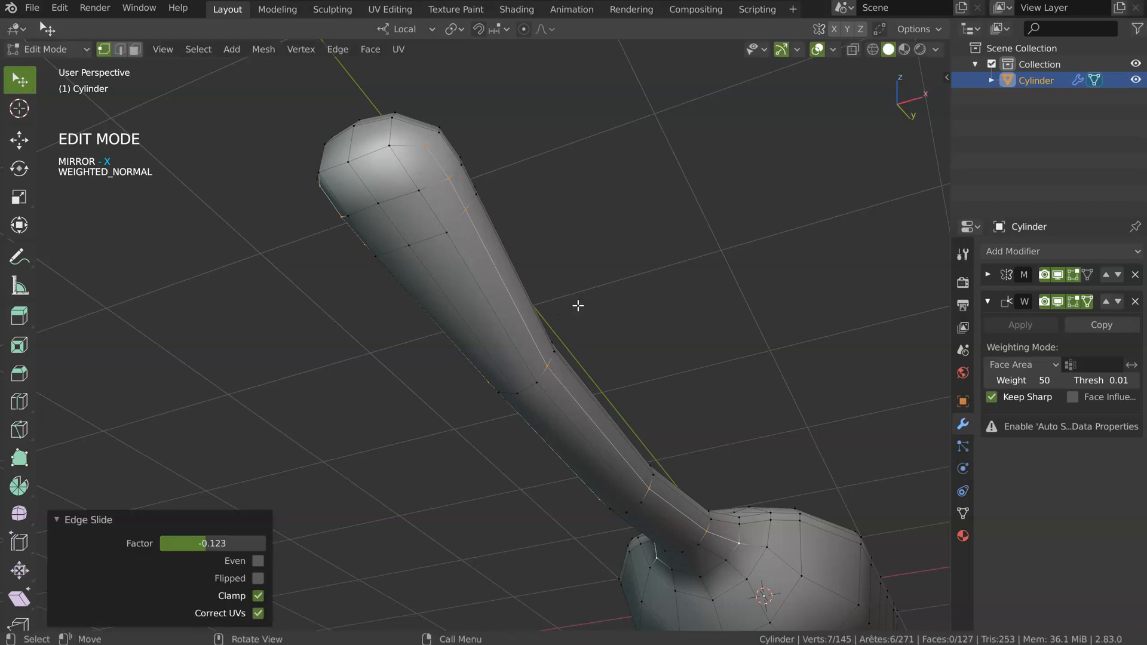
# - Edge-slide the neighbouring lengthwise loop beneath the handle by a factor of about 0.121
pyautogui.click(412, 182)
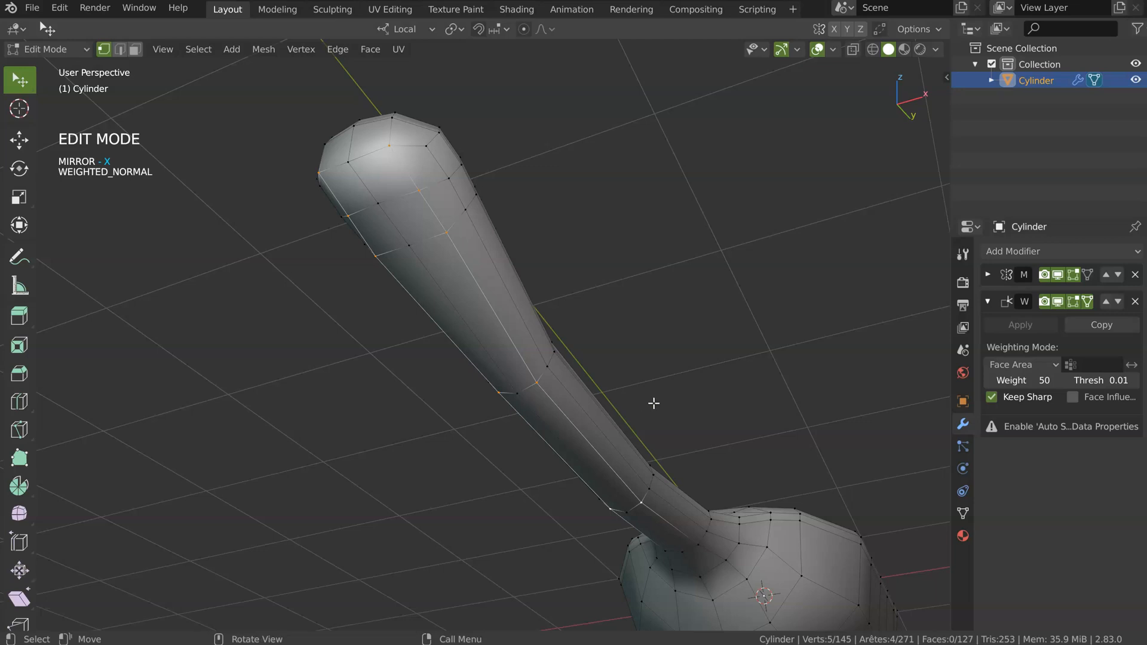
pyautogui.press('g')
pyautogui.press('g')
pyautogui.click(565, 323)
pyautogui.moveTo(566, 323); pyautogui.dragTo(449, 303, button='middle')
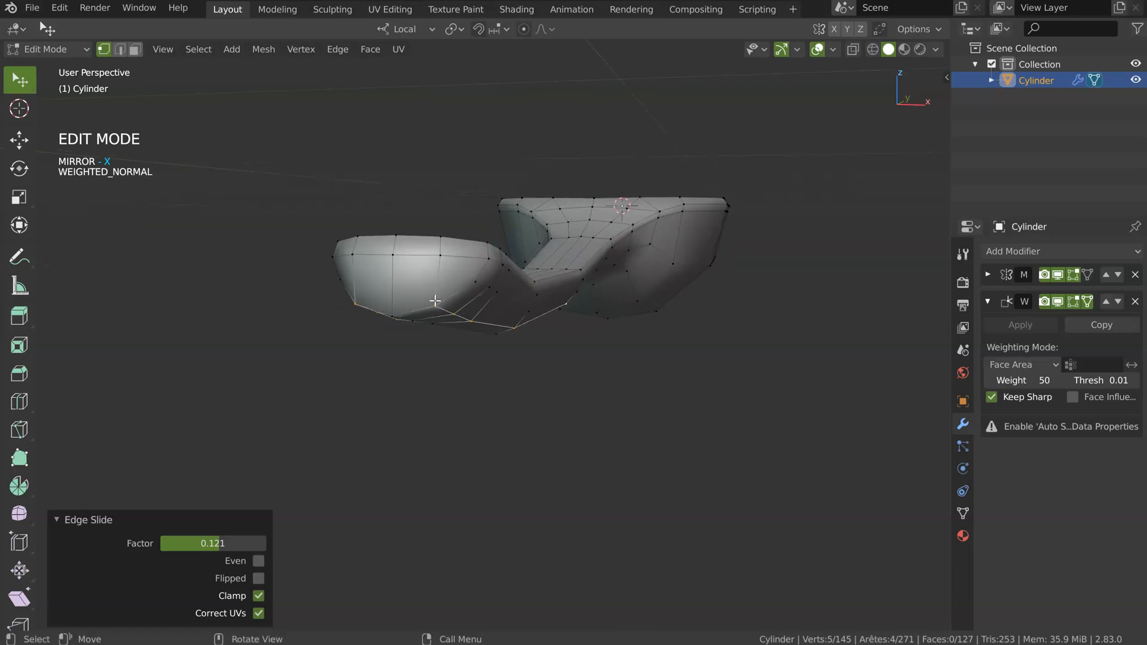
# - Move the vertices on the lower edge of the handle's tip, raising the last one about 0.059 cm
pyautogui.moveTo(436, 301); pyautogui.dragTo(439, 288)
pyautogui.click(395, 314)
pyautogui.press('g')
pyautogui.click(418, 300)
pyautogui.moveTo(418, 299); pyautogui.dragTo(481, 307, button='middle')
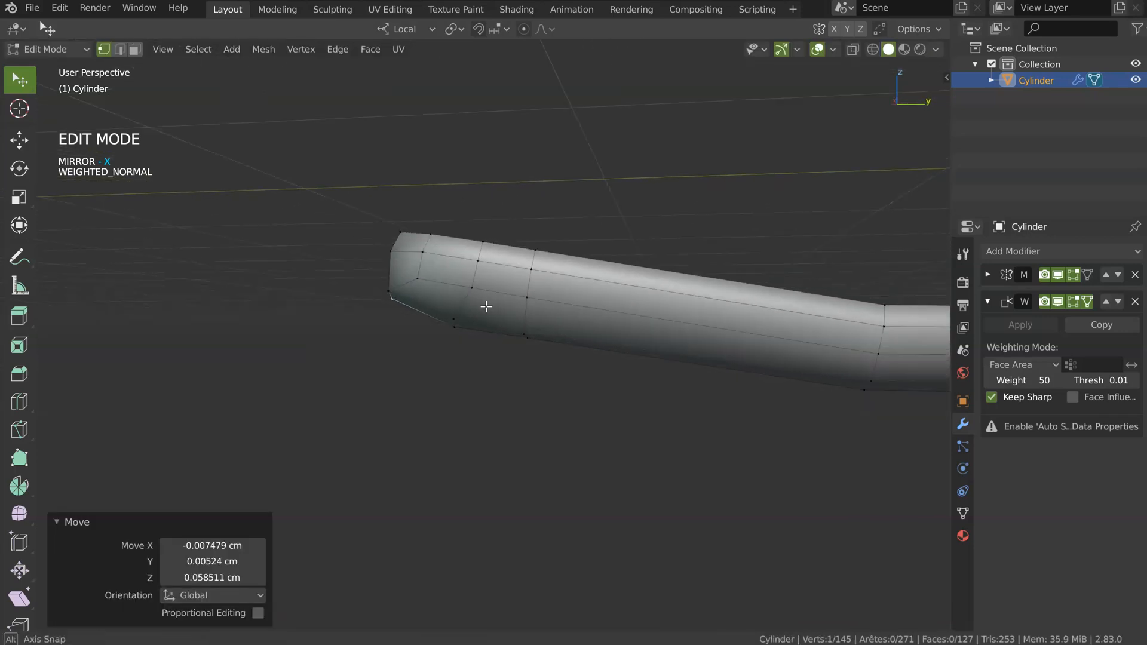
# - Nudge individual vertices on the side and underside of the handle's rounded end to even out its curve
pyautogui.press('g')
pyautogui.click(415, 267)
pyautogui.click(417, 270)
pyautogui.press('g')
pyautogui.click(469, 296)
pyautogui.press('g')
pyautogui.click(472, 294)
pyautogui.moveTo(472, 294); pyautogui.dragTo(494, 333, button='middle')
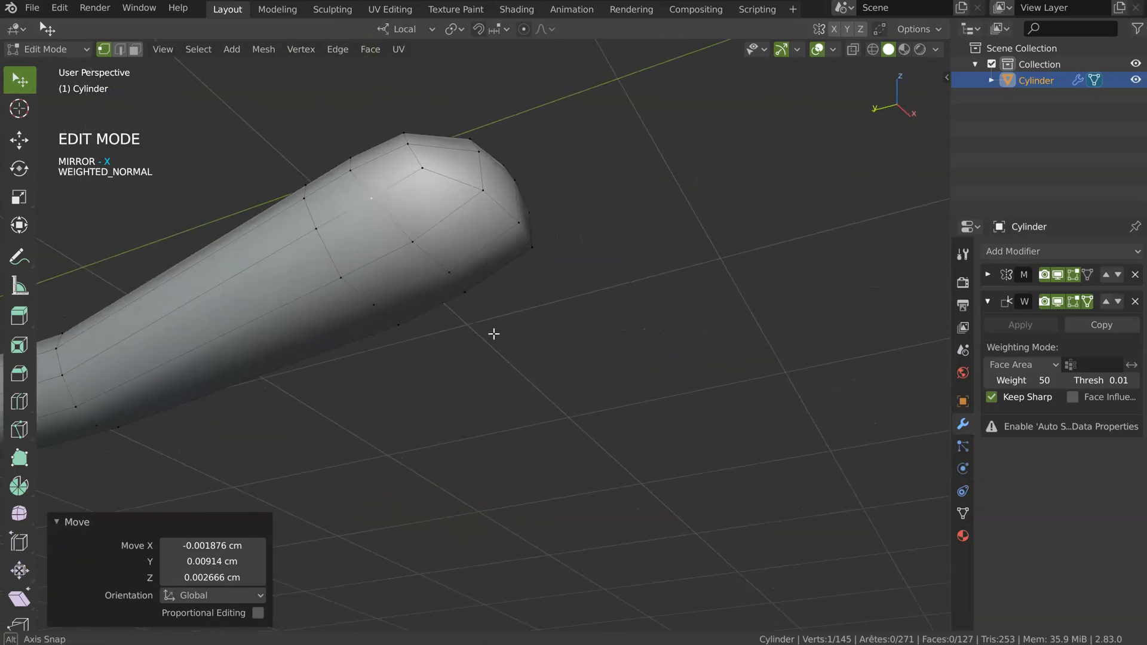
pyautogui.click(372, 306)
pyautogui.press('g')
pyautogui.click(374, 315)
# - Select the lower vertices of the cross ring at the handle's middle and distribute them evenly with LoopTools Space
pyautogui.moveTo(374, 315); pyautogui.dragTo(580, 303, button='middle')
pyautogui.scroll(2, 547, 278)
pyautogui.click(573, 294)
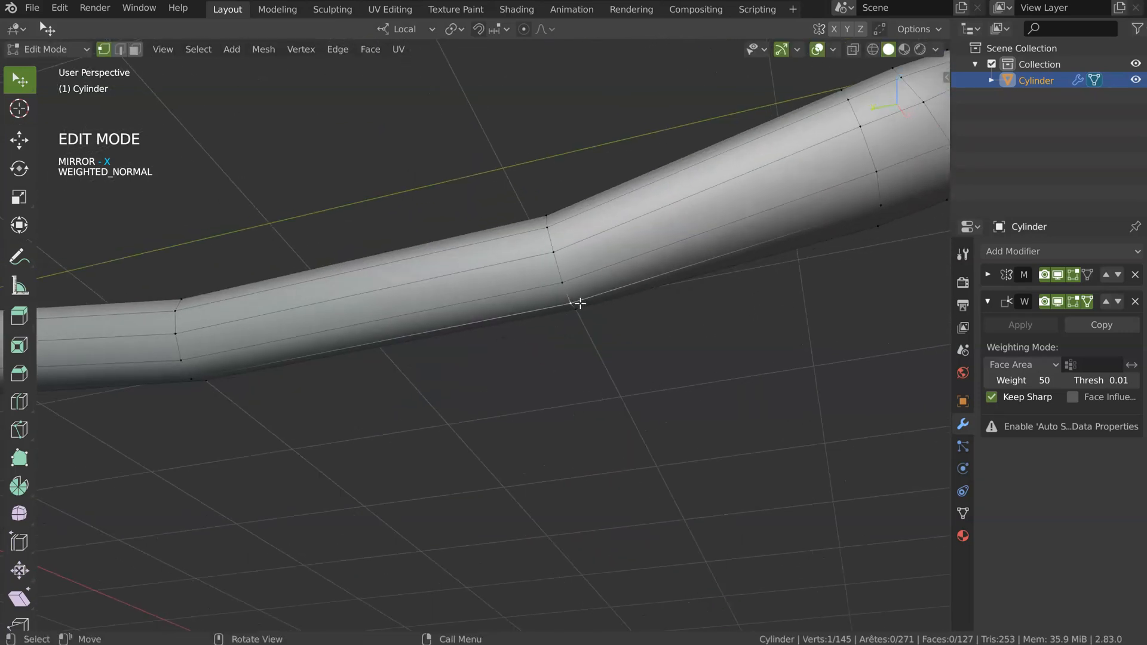
pyautogui.keyDown('ctrl'); pyautogui.click(552, 227); pyautogui.keyUp('ctrl')
pyautogui.moveTo(552, 227); pyautogui.dragTo(532, 256, button='middle')
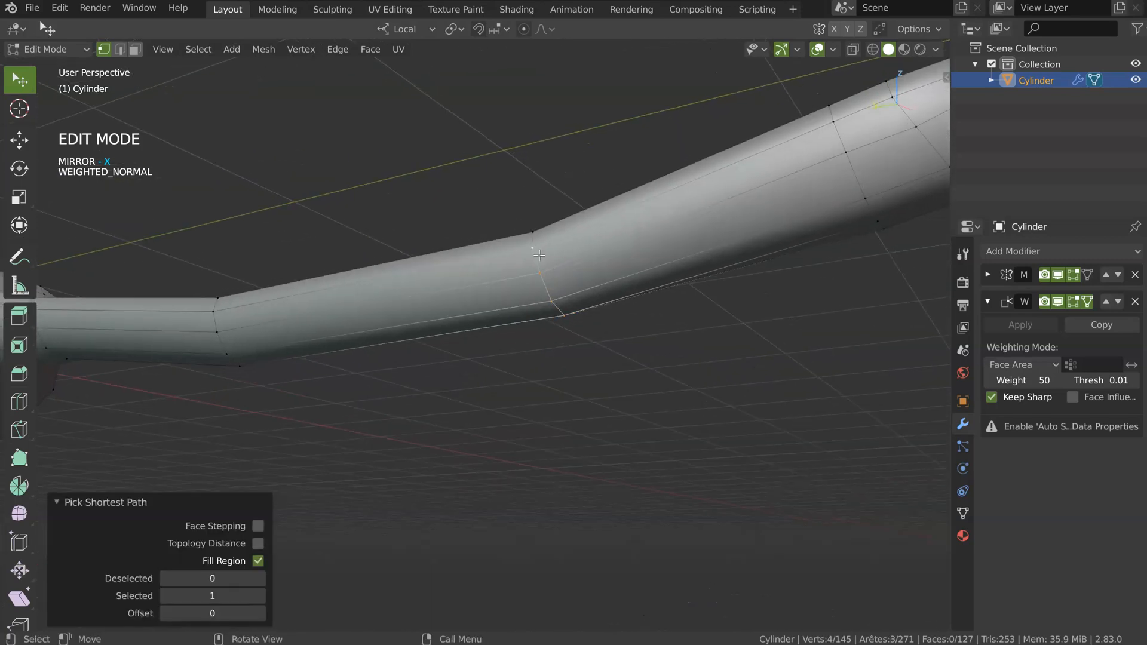
pyautogui.rightClick(531, 256)
pyautogui.moveTo(572, 209)
pyautogui.click(665, 320)
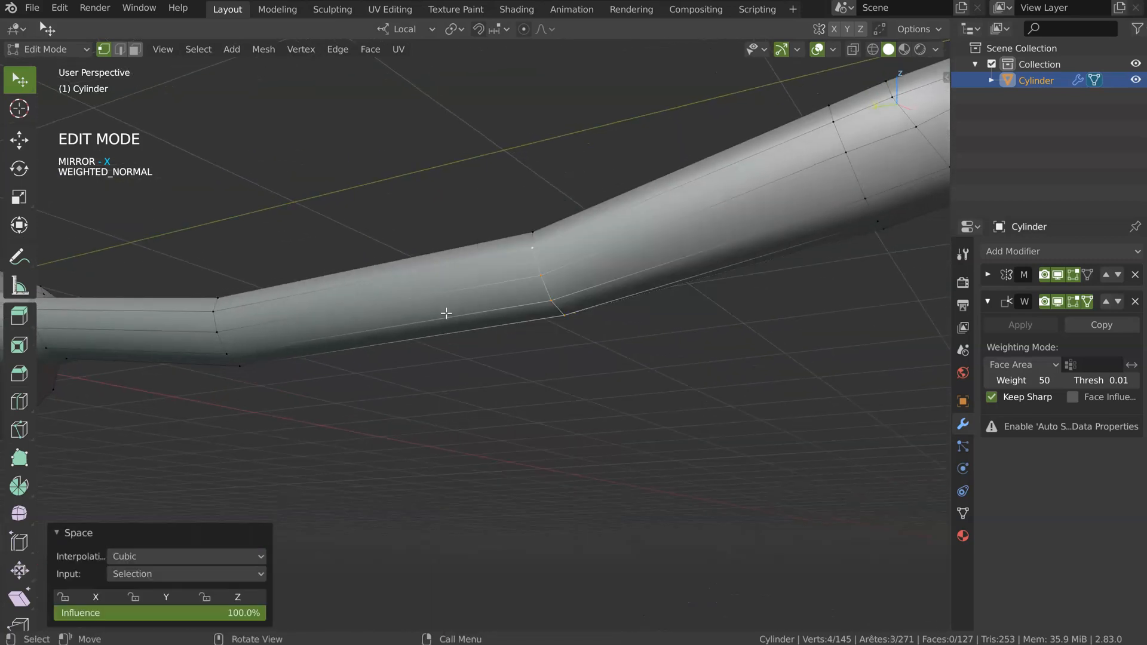
# - Evenly space the lower vertices of the next handle ring towards the bowl with LoopTools Space
pyautogui.click(240, 356)
pyautogui.moveTo(240, 357); pyautogui.dragTo(242, 349, button='middle')
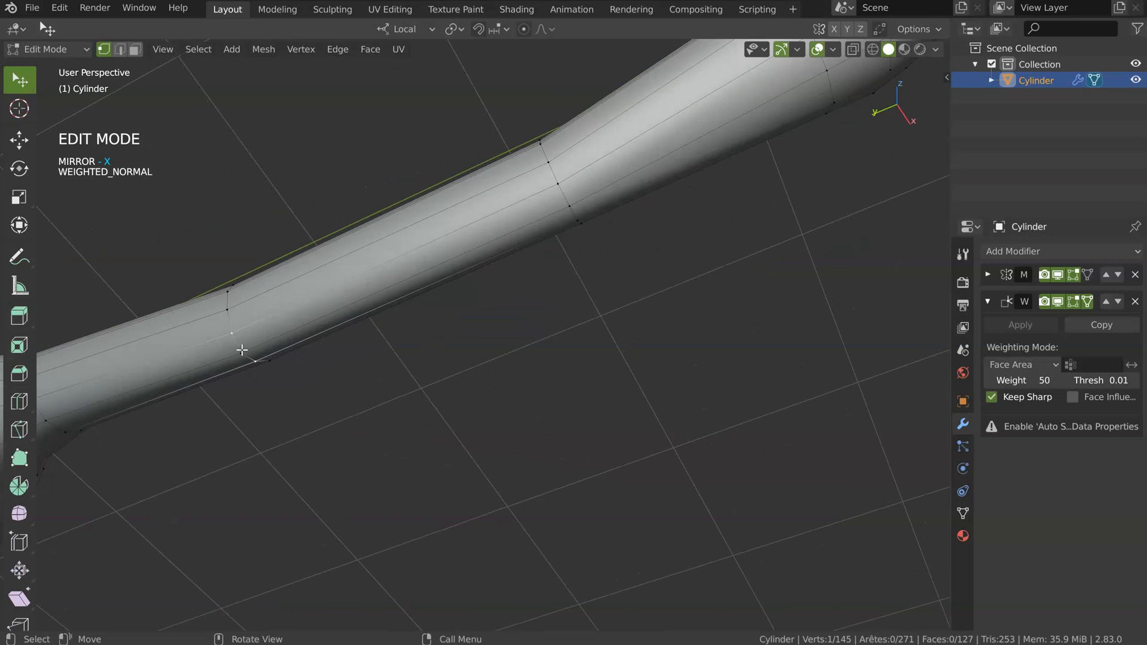
pyautogui.keyDown('ctrl'); pyautogui.click(234, 296); pyautogui.keyUp('ctrl')
pyautogui.rightClick(263, 308)
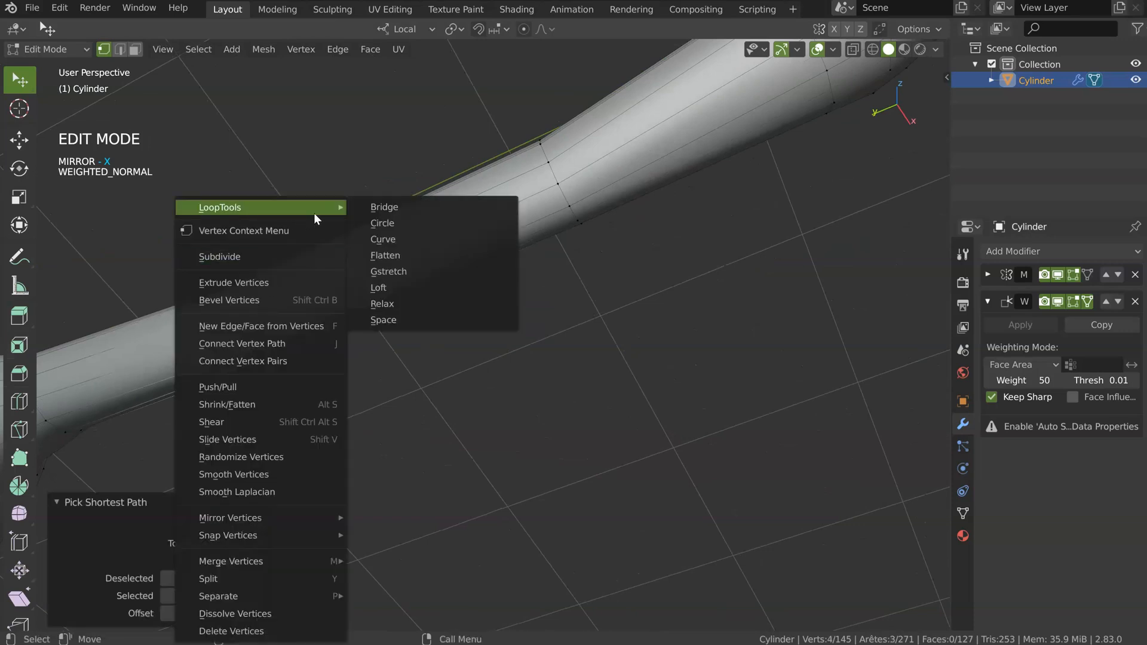
pyautogui.click(384, 325)
# - Evenly space the vertices of the ring where the handle joins the neck with LoopTools Space
pyautogui.moveTo(253, 326); pyautogui.dragTo(430, 293, button='middle')
pyautogui.click(407, 341)
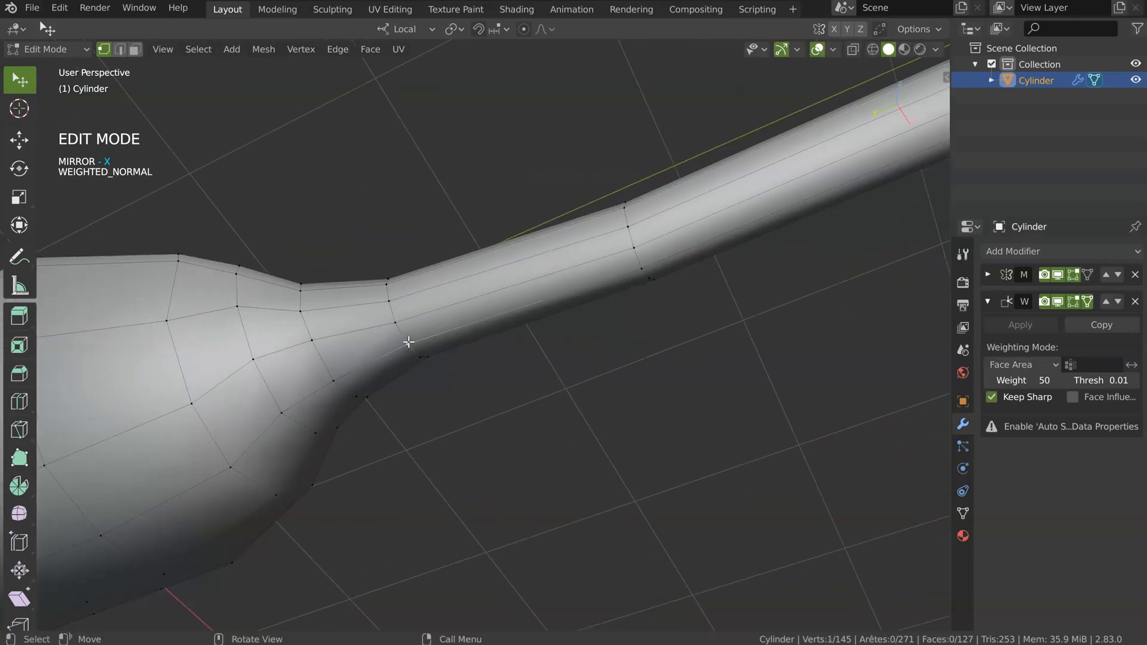
pyautogui.keyDown('ctrl'); pyautogui.click(388, 283); pyautogui.keyUp('ctrl')
pyautogui.rightClick(391, 309)
pyautogui.moveTo(403, 207)
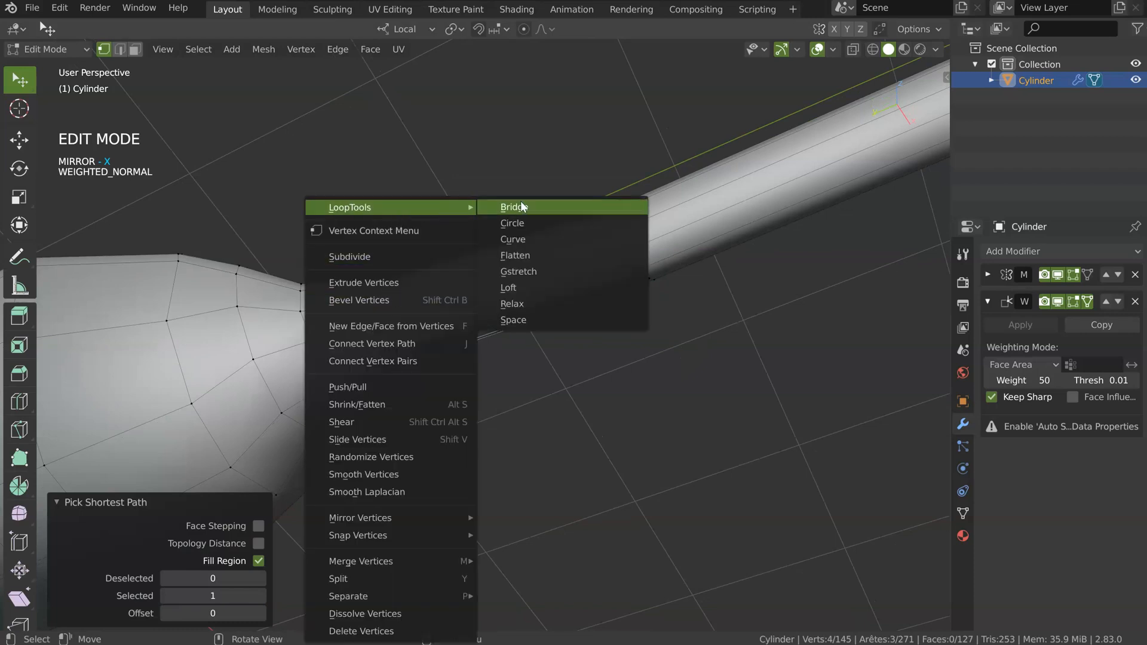
pyautogui.click(529, 325)
# - Evenly space the vertices of the neck ring where it starts to widen with LoopTools Space
pyautogui.click(300, 311)
pyautogui.keyDown('ctrl'); pyautogui.click(333, 381); pyautogui.keyUp('ctrl')
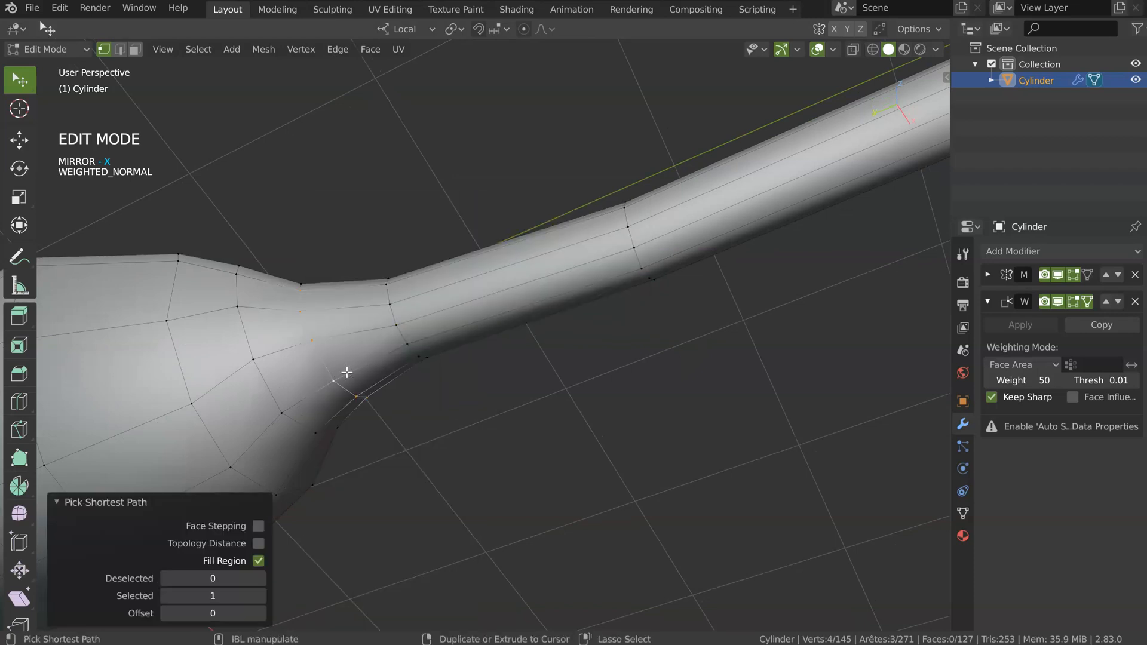
pyautogui.rightClick(332, 381)
pyautogui.moveTo(351, 207)
pyautogui.click(457, 322)
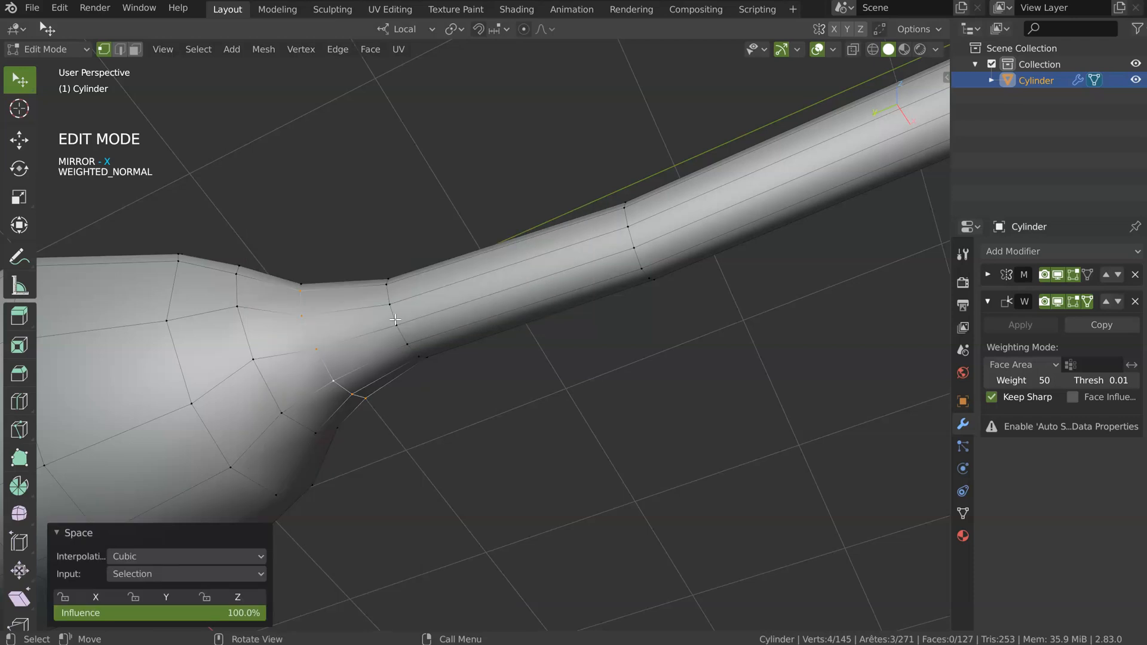
# - Select the vertex ring where the neck meets the bowl and distribute it evenly with LoopTools Space
pyautogui.moveTo(457, 324); pyautogui.dragTo(394, 256, button='middle')
pyautogui.click(387, 236)
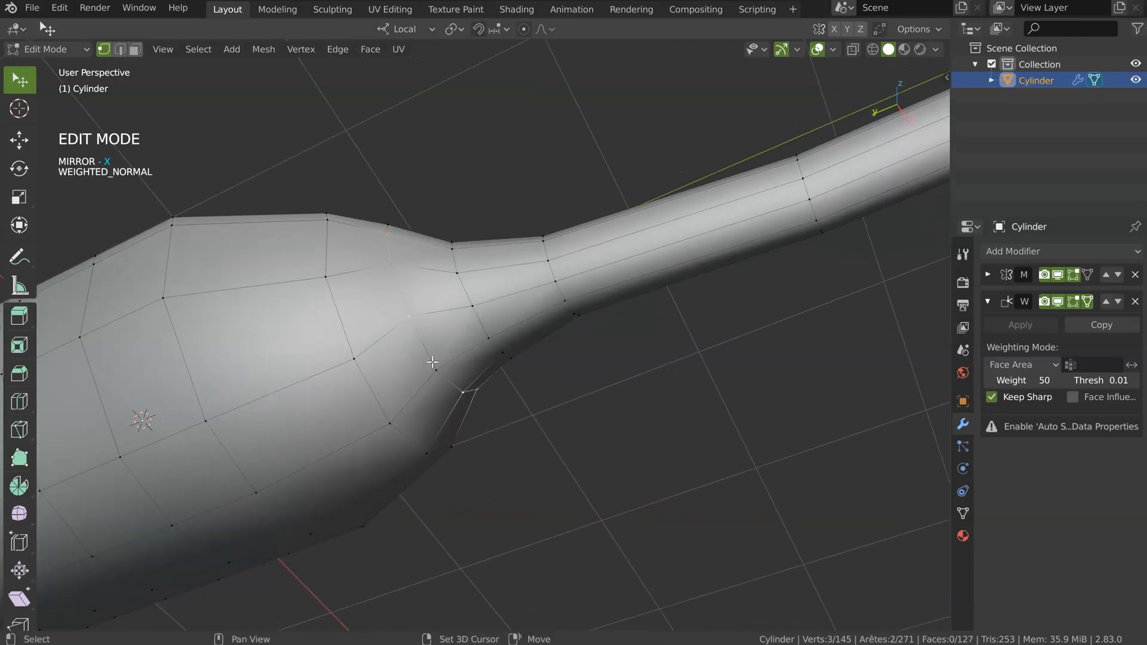
pyautogui.rightClick(442, 339)
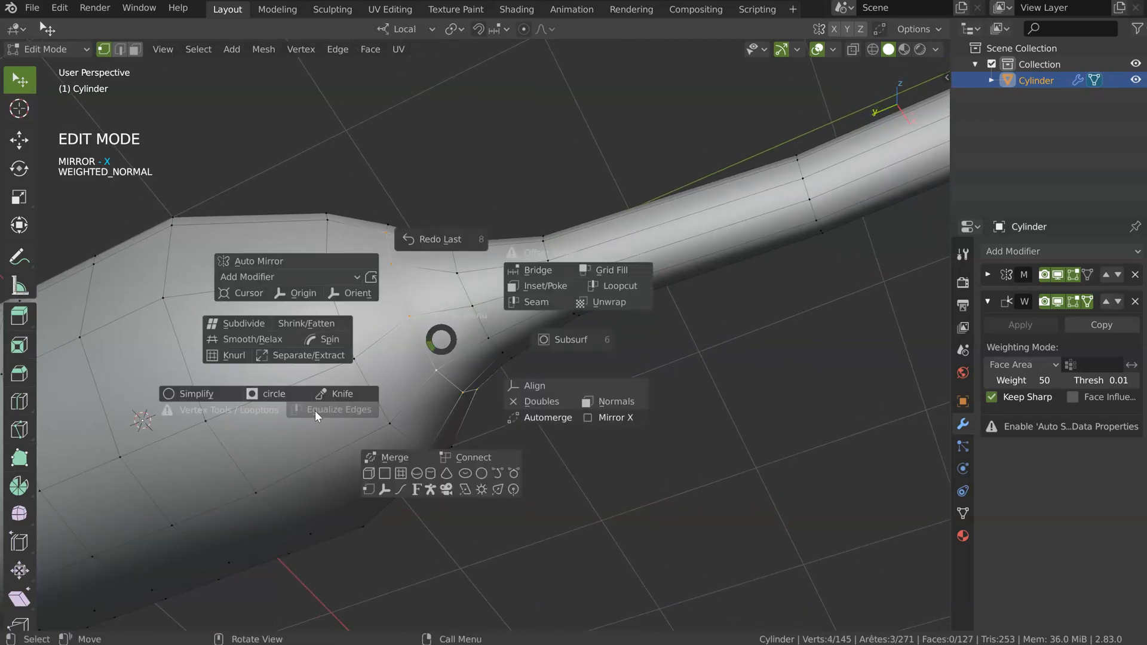
pyautogui.click(332, 417)
pyautogui.rightClick(507, 292)
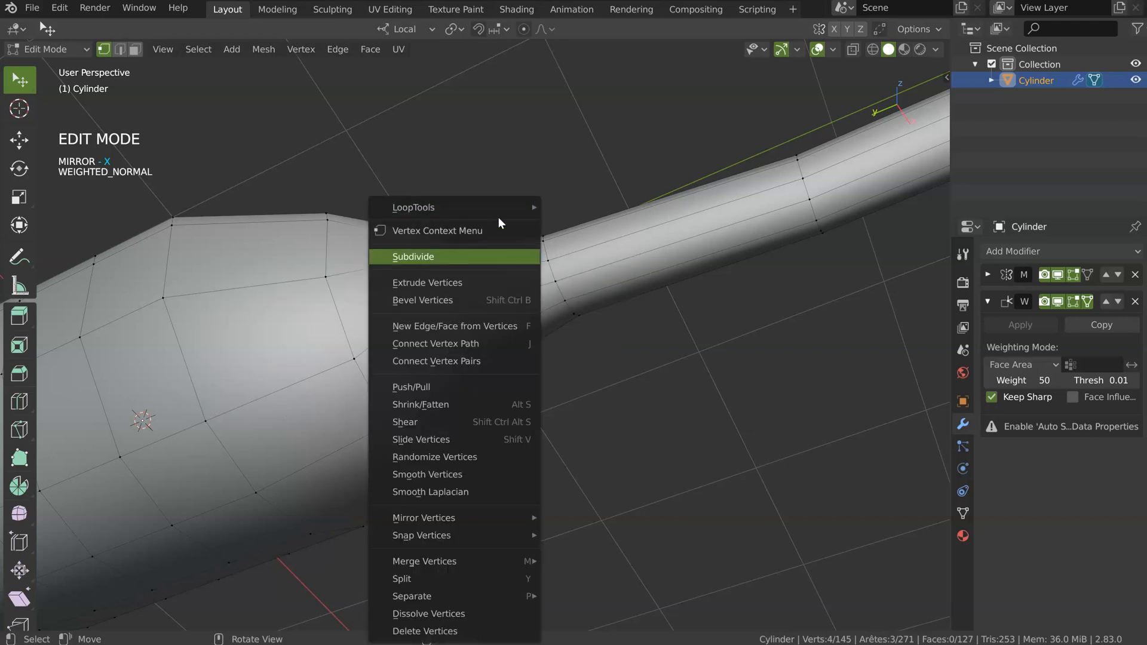
pyautogui.moveTo(513, 210)
pyautogui.click(577, 319)
# - In right view, move the side vertex at the bowl's start about 0.023 cm towards the handle and 0.036 cm down
pyautogui.moveTo(421, 290); pyautogui.dragTo(484, 191, button='middle')
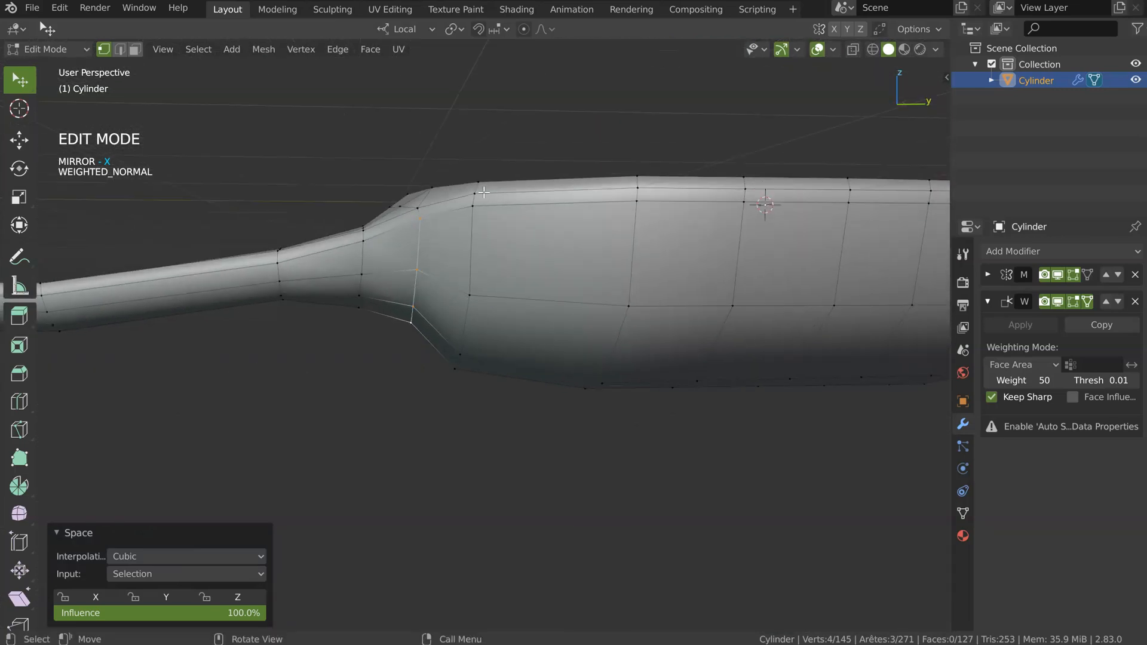
pyautogui.press('KP_3')
pyautogui.keyDown('ctrl'); pyautogui.moveTo(291, 266); pyautogui.dragTo(457, 227, button='middle'); pyautogui.keyUp('ctrl')
pyautogui.moveTo(385, 321); pyautogui.dragTo(395, 247)
pyautogui.keyDown('ctrl'); pyautogui.moveTo(443, 258); pyautogui.dragTo(490, 219, button='middle'); pyautogui.keyUp('ctrl')
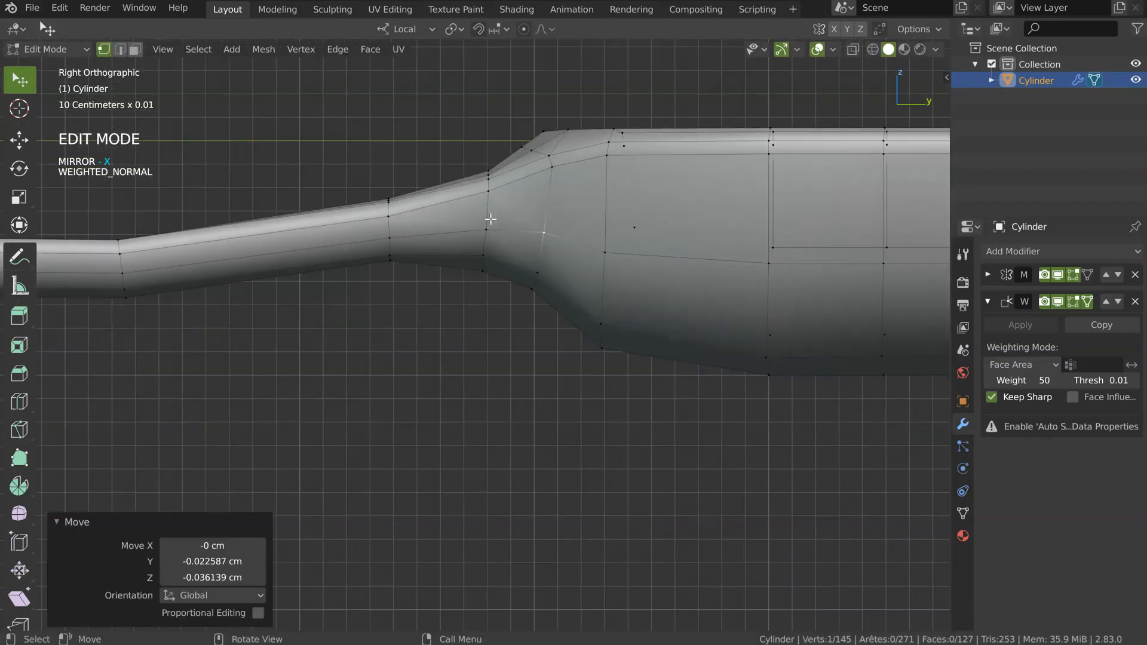
# - Add one centred loop cut across the bowl's first segment after its tapered end
pyautogui.keyDown('shift'); pyautogui.moveTo(643, 187); pyautogui.dragTo(425, 245, button='middle'); pyautogui.keyUp('shift')
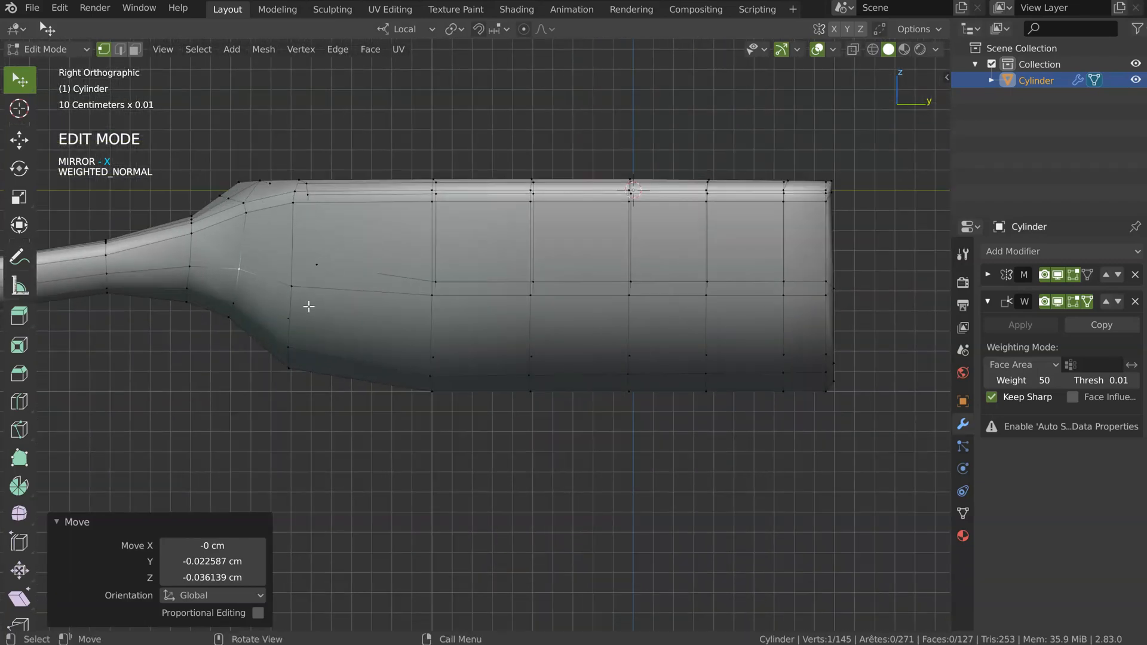
pyautogui.hotkey('ctrl', 'r')
pyautogui.click(366, 288)
pyautogui.rightClick(365, 291)
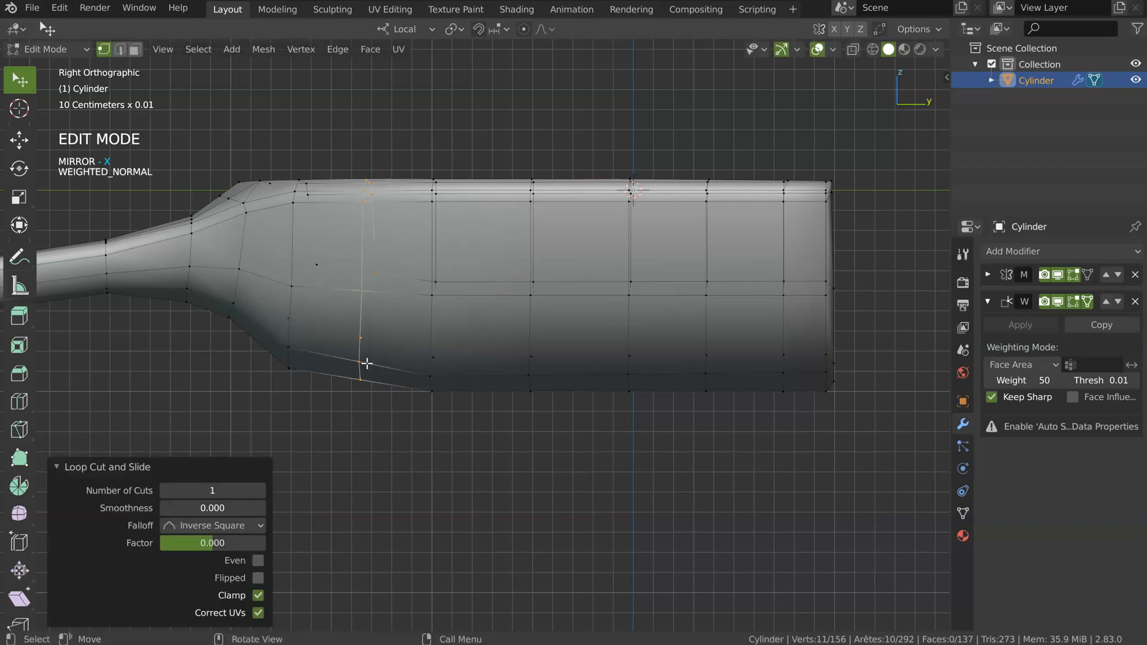
# - Lower the new loop's outer bottom and outer side vertices to round the bowl's profile
pyautogui.click(408, 377)
pyautogui.press('g')
pyautogui.click(370, 390)
pyautogui.click(359, 293)
pyautogui.press('g')
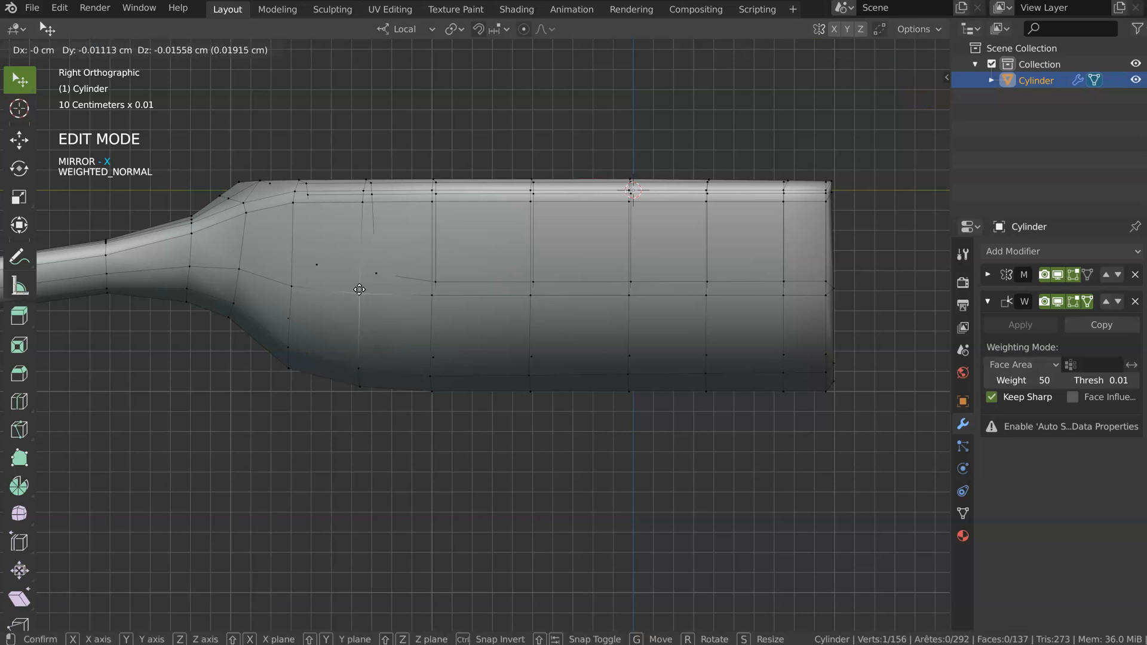
pyautogui.click(359, 289)
# - With X-ray enabled, lower the new loop's inner bottom and inner side vertices to follow the outer curve
pyautogui.scroll(3, 307, 248)
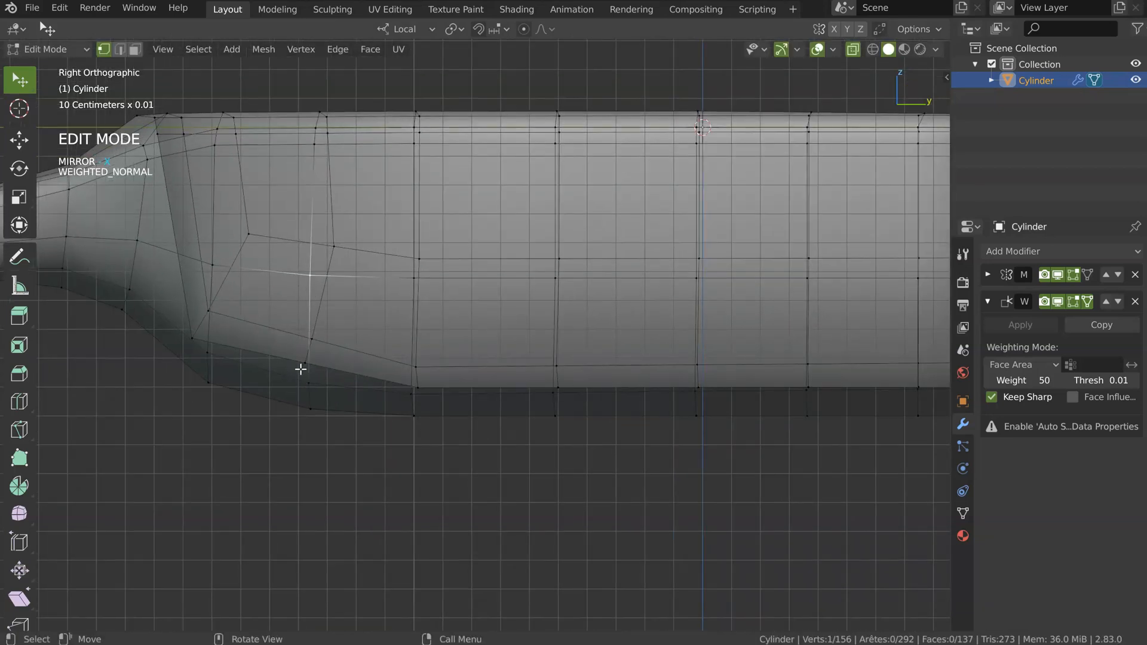
pyautogui.press('g')
pyautogui.click(328, 307)
pyautogui.click(333, 246)
pyautogui.press('g')
pyautogui.click(328, 253)
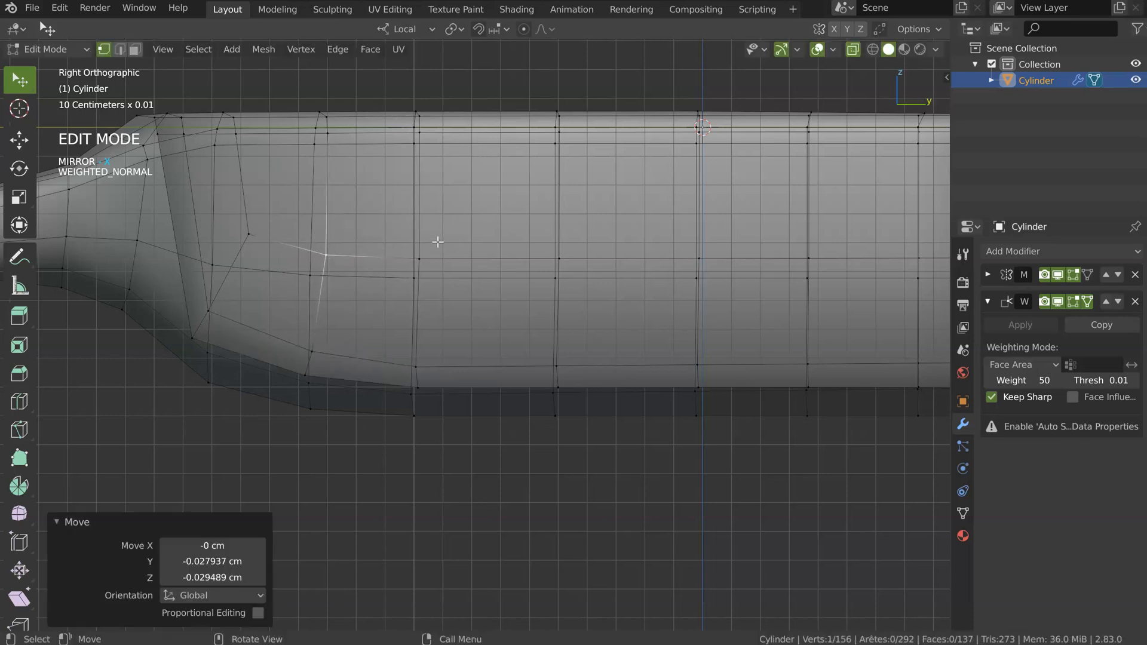
# - In top view, lasso the new loop's rim vertices and move them outward by about 0.05 cm to round the outline
pyautogui.press('KP_7')
pyautogui.keyDown('shift'); pyautogui.moveTo(367, 242); pyautogui.dragTo(384, 257, button='middle'); pyautogui.keyUp('shift')
pyautogui.click(355, 267)
pyautogui.keyDown('ctrl'); pyautogui.moveTo(315, 246); pyautogui.dragTo(445, 251, button='right'); pyautogui.keyUp('ctrl')
pyautogui.press('g')
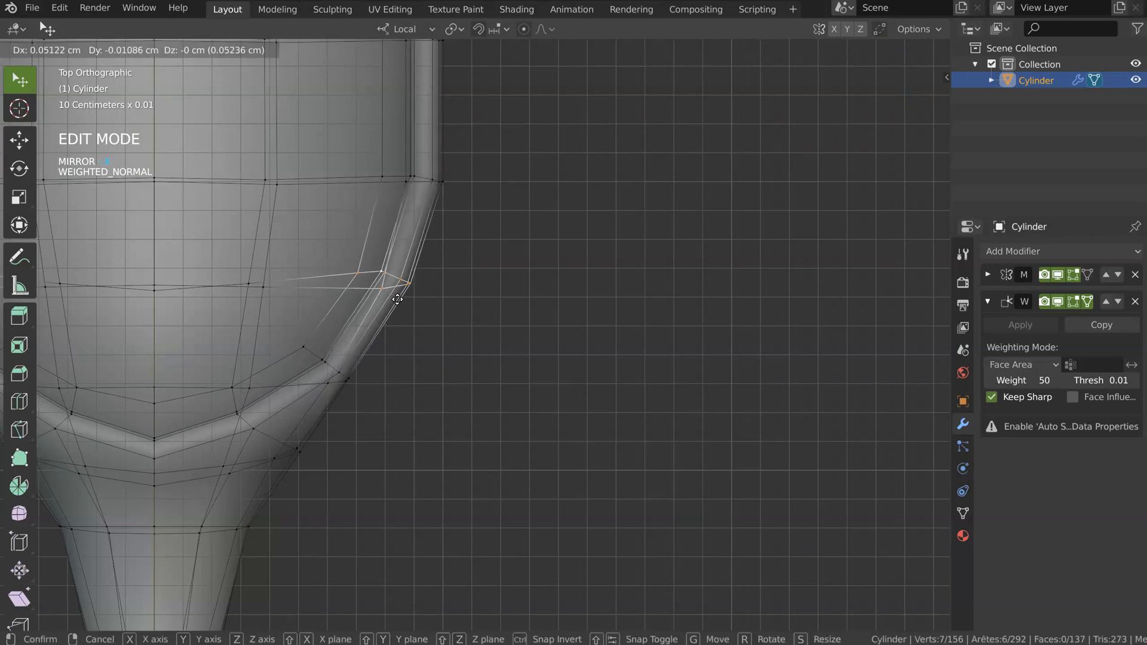
pyautogui.click(397, 301)
# - Lasso the new loop's vertices on the bowl floor beside the centre line and move them outward about 0.03 cm
pyautogui.keyDown('shift'); pyautogui.moveTo(239, 285); pyautogui.dragTo(367, 290, button='middle'); pyautogui.keyUp('shift')
pyautogui.keyDown('ctrl'); pyautogui.moveTo(368, 290); pyautogui.dragTo(405, 307, button='right'); pyautogui.keyUp('ctrl')
pyautogui.press('g')
pyautogui.click(397, 298)
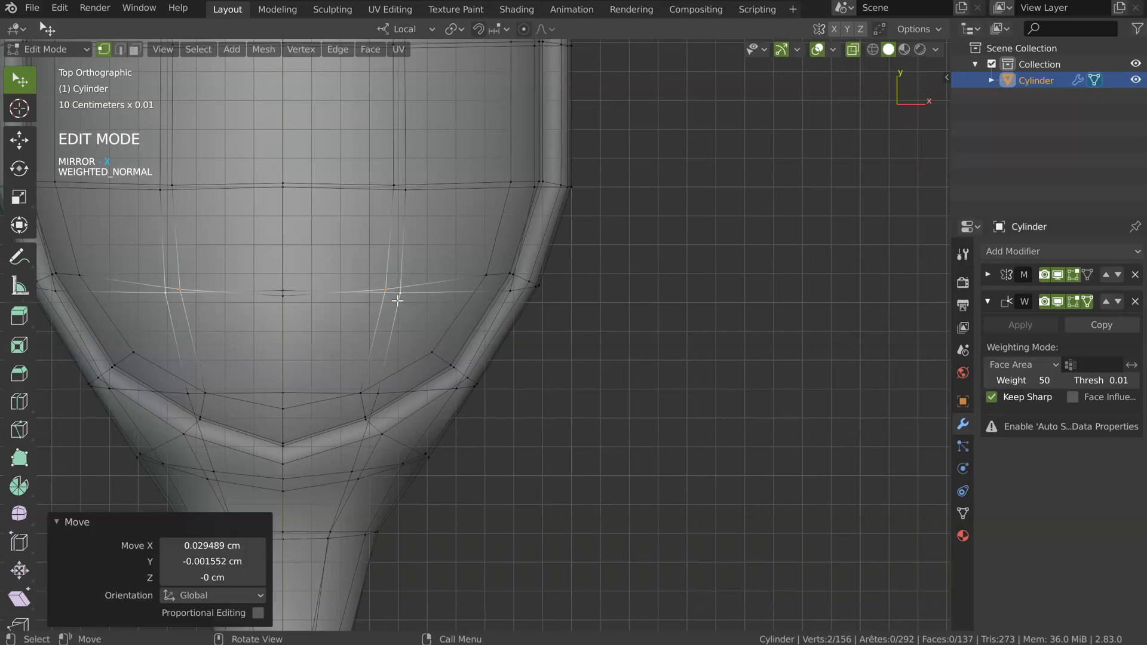
# - Turn off X-ray and shift the centre vertex of the next cross loop on the bowl's floor slightly
pyautogui.hotkey('alt', 'z')
pyautogui.press('g')
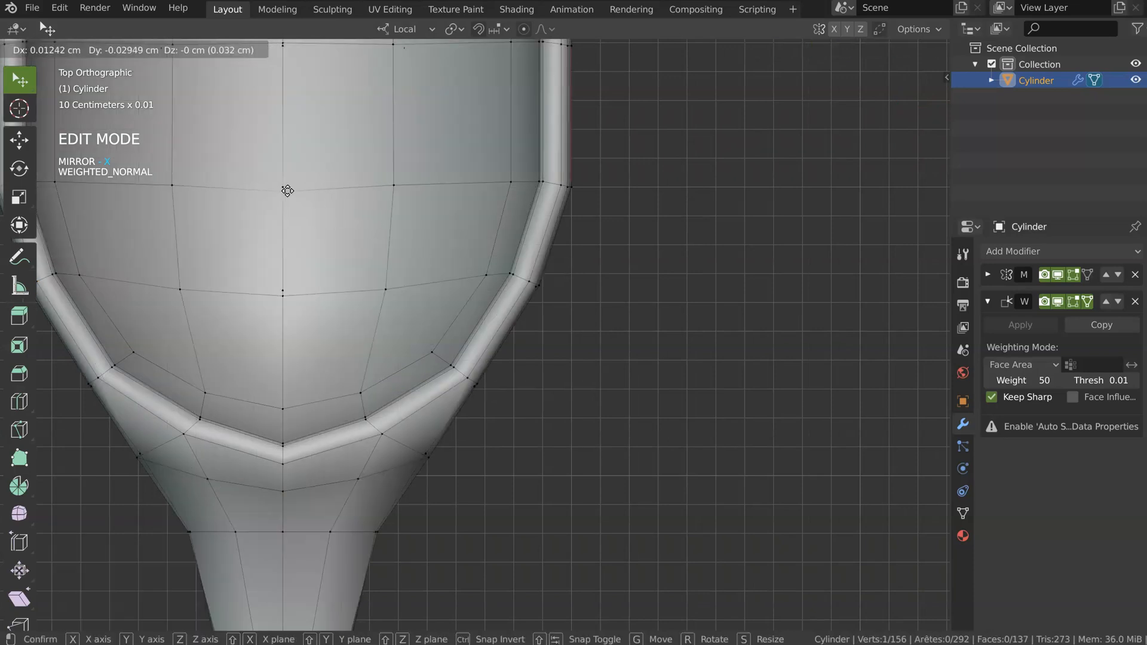
pyautogui.click(289, 185)
# - Align the edge loop nearest the bowl's open end with Center Y Front and move it along Y closer to the end
pyautogui.scroll(-4, 289, 185)
pyautogui.moveTo(289, 185); pyautogui.dragTo(424, 357, button='middle')
pyautogui.scroll(5, 441, 234)
pyautogui.moveTo(402, 241); pyautogui.dragTo(430, 254, button='middle')
pyautogui.press('2')
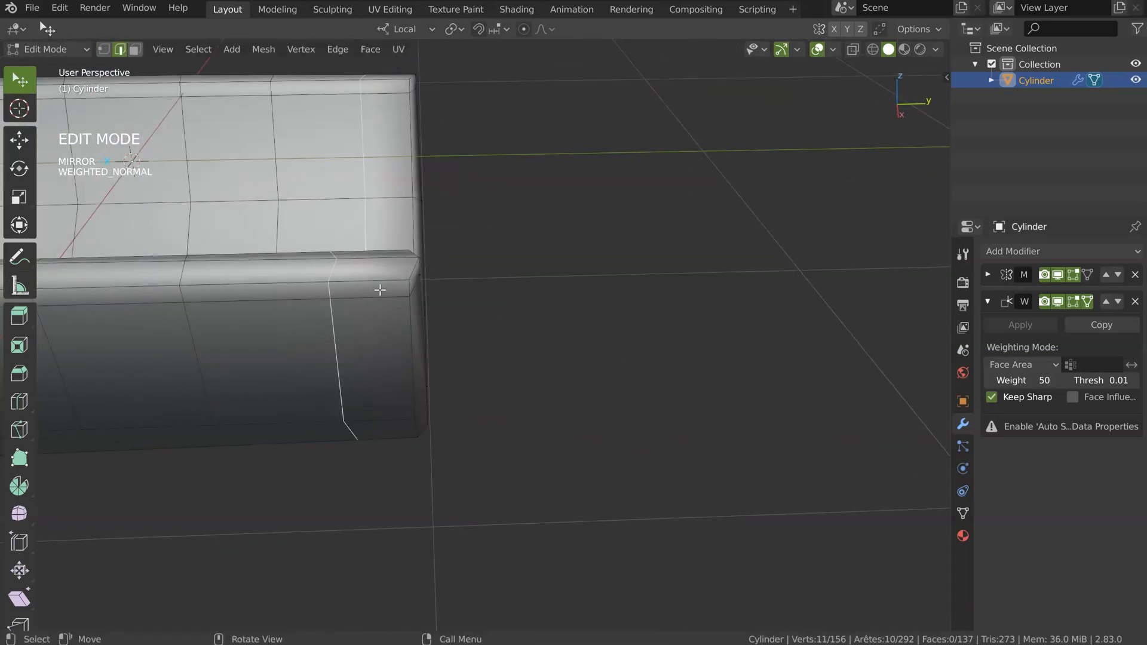
pyautogui.moveTo(379, 290); pyautogui.dragTo(387, 298, button='middle')
pyautogui.hotkey('alt', 'x')
pyautogui.click(267, 399)
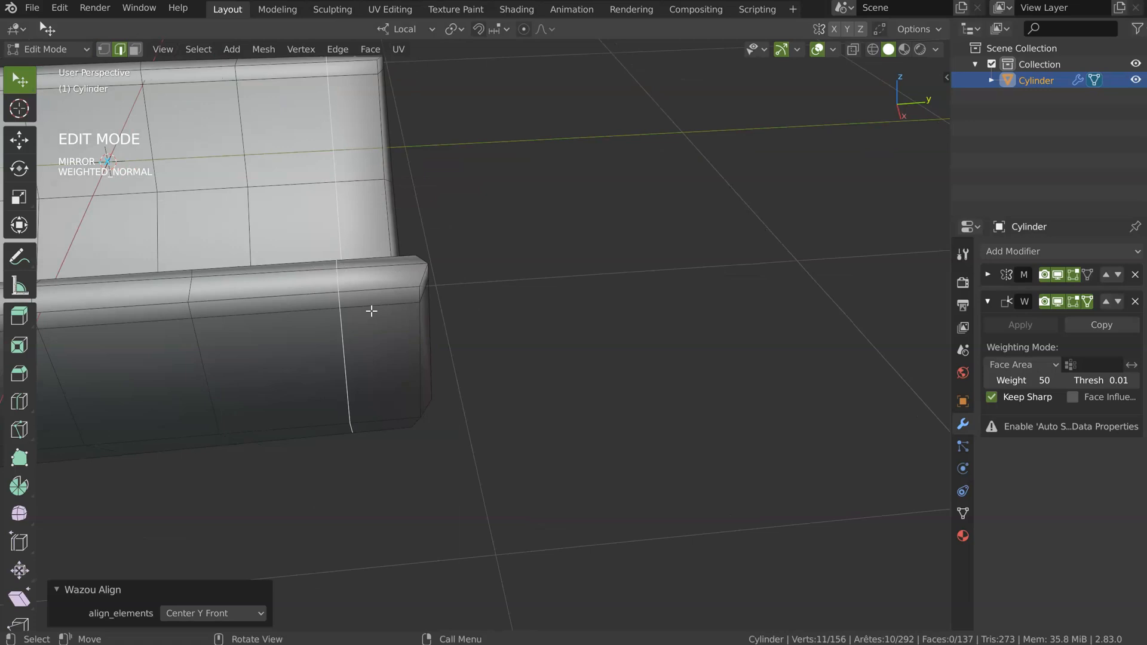
pyautogui.press('g')
pyautogui.press('y')
pyautogui.click(411, 315)
# - In right view, align the cross loop at the back of the bowl's straight section with Center Y Front
pyautogui.moveTo(411, 315)
pyautogui.mouseDown(button='middle')
pyautogui.moveTo(407, 263)
pyautogui.moveTo(420, 261)
pyautogui.moveTo(377, 307)
pyautogui.moveTo(416, 328)
pyautogui.moveTo(431, 311)
pyautogui.mouseUp(button='middle')
pyautogui.keyDown('alt'); pyautogui.click(415, 329); pyautogui.keyUp('alt')
pyautogui.keyDown('alt'); pyautogui.click(310, 312); pyautogui.keyUp('alt')
pyautogui.moveTo(398, 230); pyautogui.dragTo(305, 227, button='middle')
pyautogui.press('KP_3')
pyautogui.scroll(5, 348, 292)
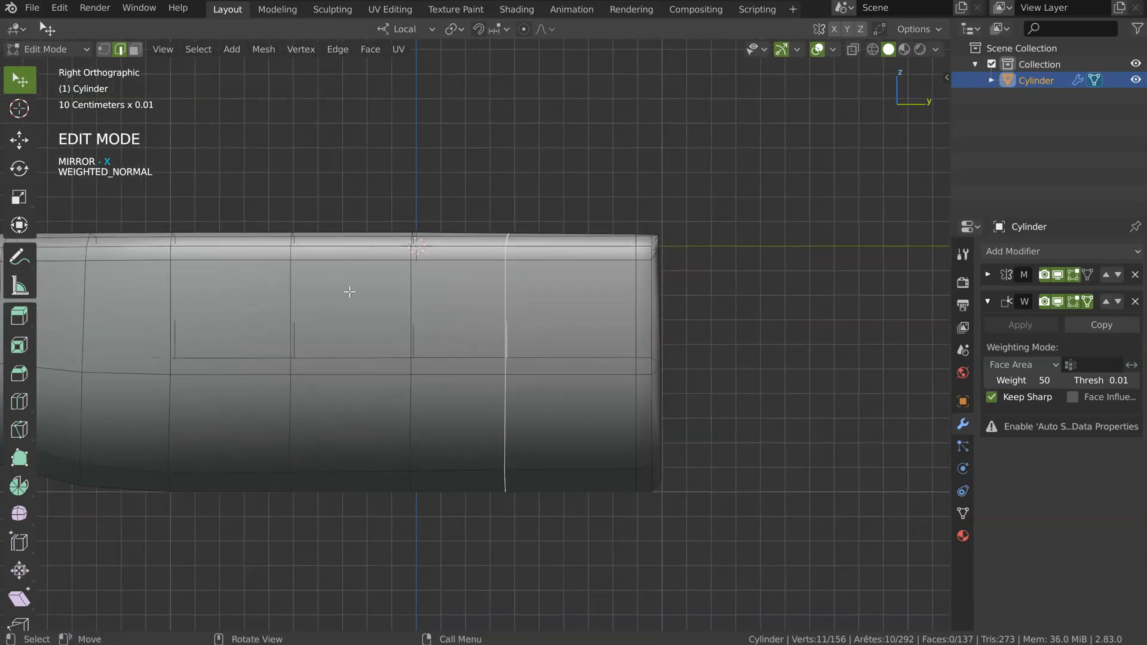
pyautogui.scroll(-1, 305, 343)
pyautogui.keyDown('shift'); pyautogui.moveTo(304, 343); pyautogui.dragTo(364, 336, button='middle'); pyautogui.keyUp('shift')
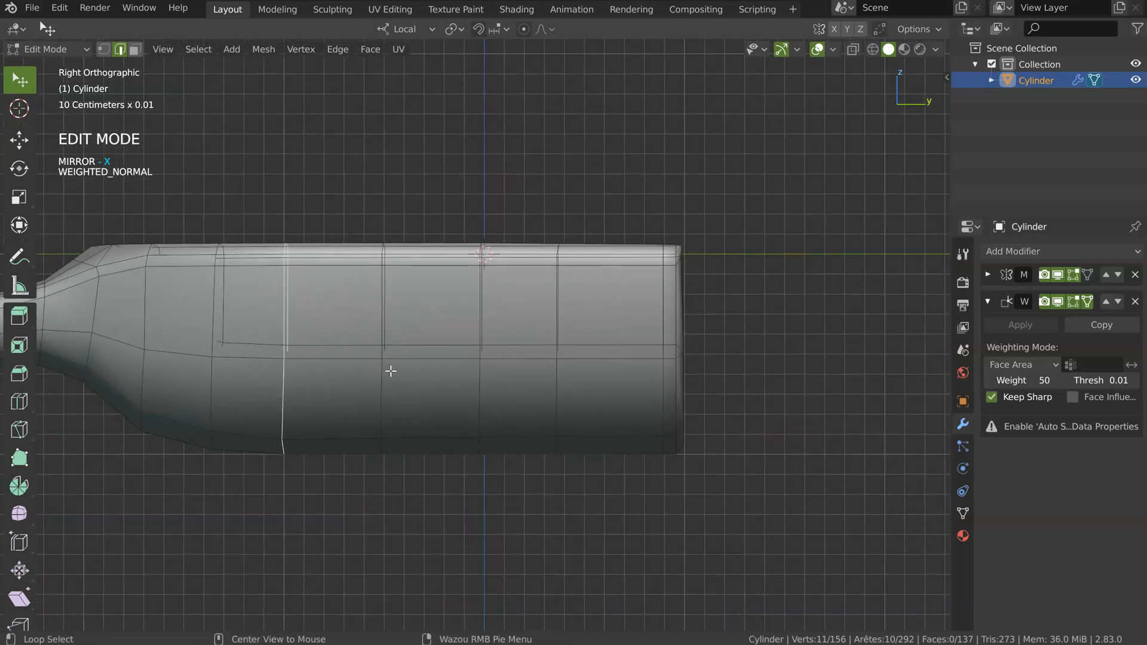
pyautogui.hotkey('alt', 'x')
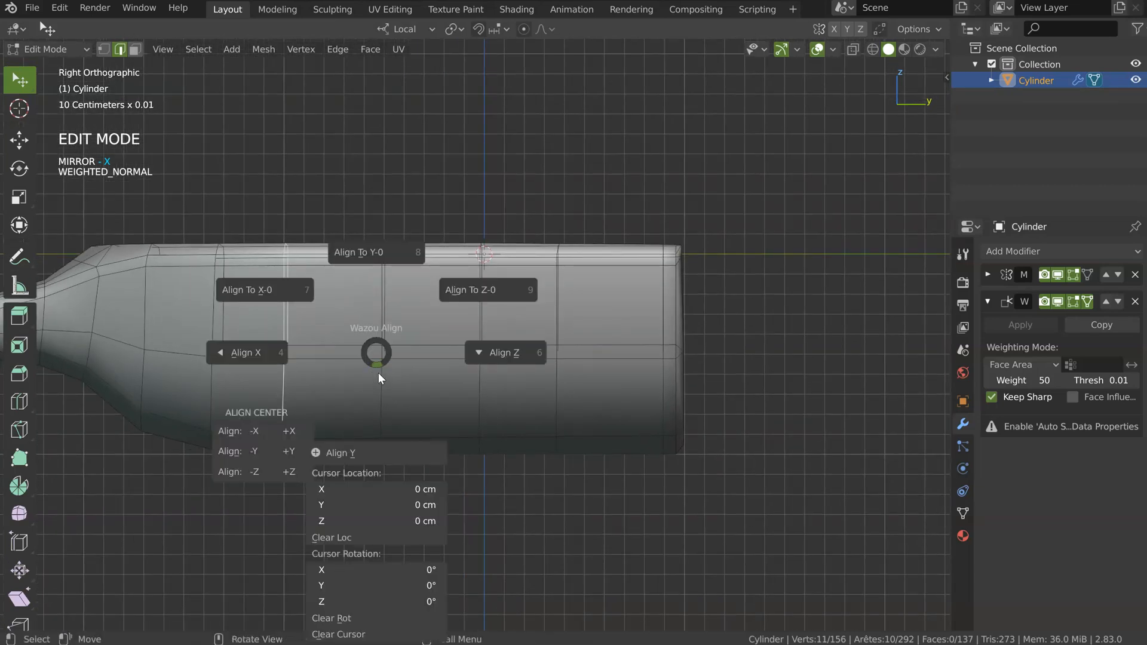
pyautogui.click(257, 450)
# - Align each of the three remaining cross loops toward the bowl's open end with Center Y Front
pyautogui.hotkey('alt', 'x')
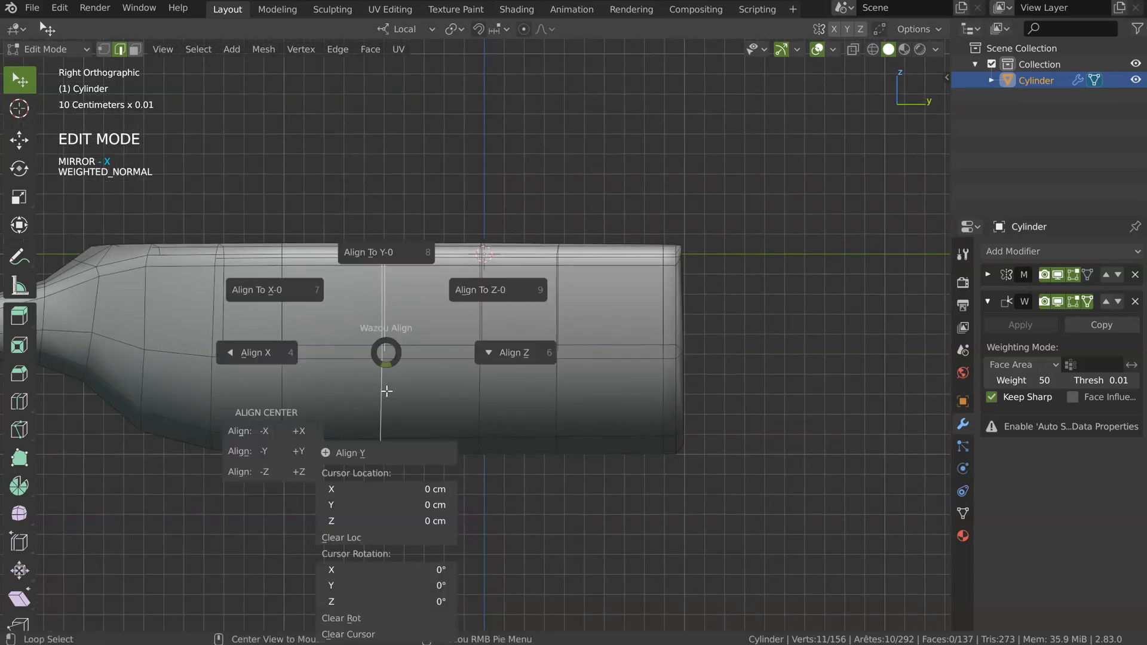
pyautogui.click(265, 451)
pyautogui.hotkey('alt', 'x')
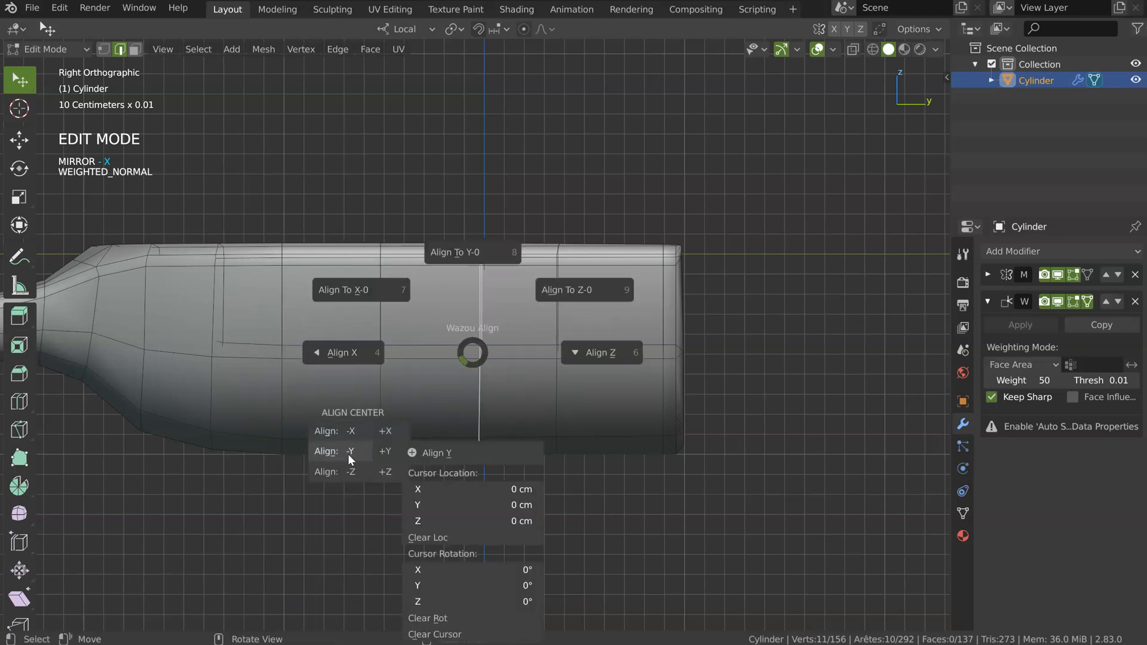
pyautogui.click(349, 453)
pyautogui.hotkey('alt', 'x')
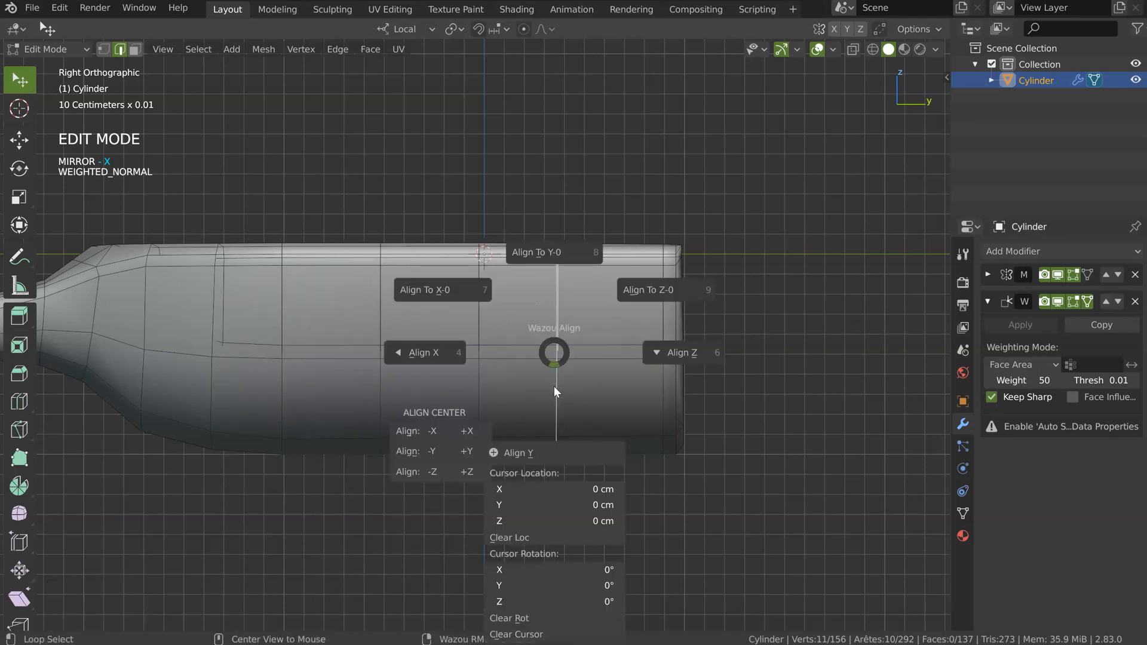
pyautogui.click(433, 452)
# - Dissolve the three cross loops in the bowl's straight section and insert three evenly spaced loop cuts in their place
pyautogui.keyDown('alt'); pyautogui.keyDown('shift'); pyautogui.click(479, 391); pyautogui.keyUp('shift'); pyautogui.keyUp('alt')
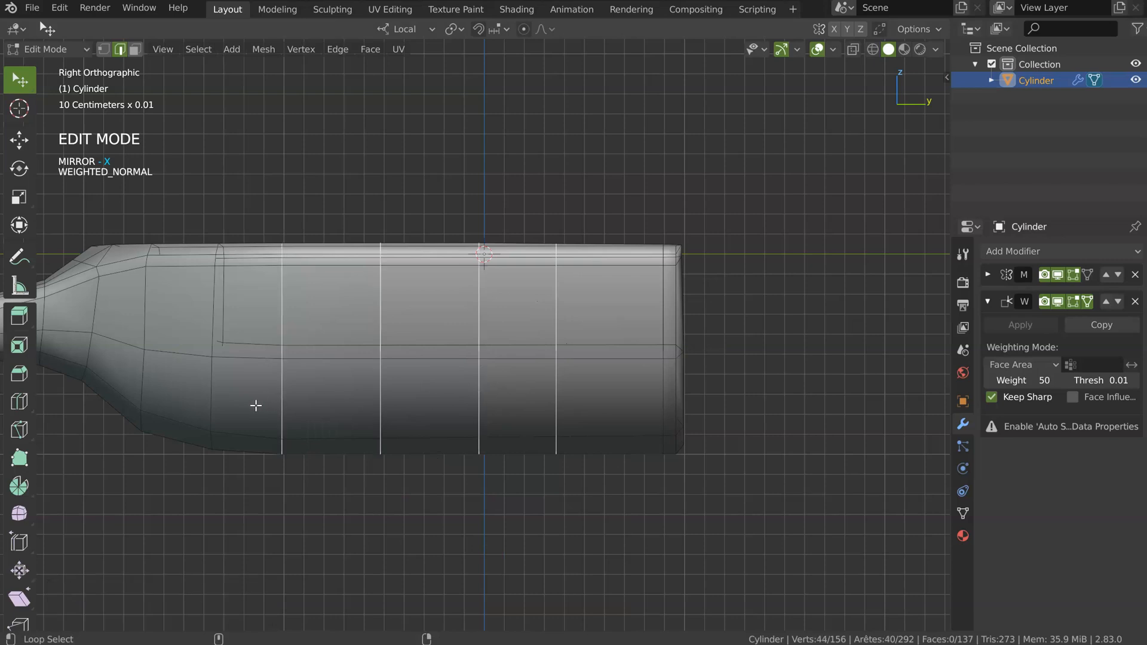
pyautogui.keyDown('alt'); pyautogui.click(389, 399); pyautogui.keyUp('alt')
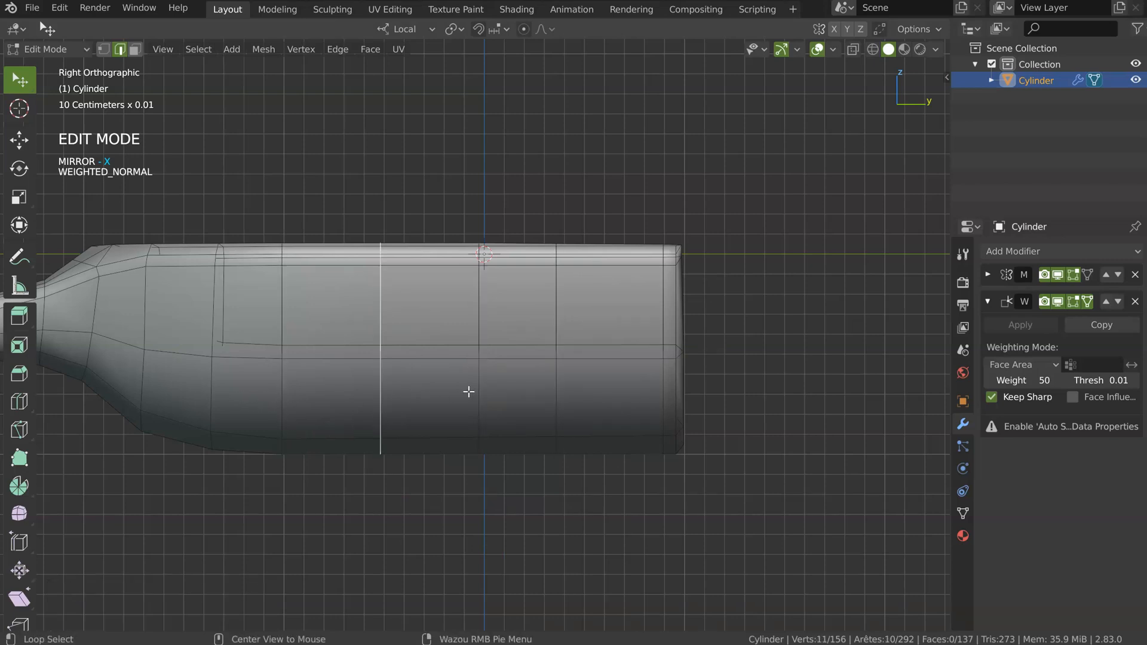
pyautogui.hotkey('ctrl', 'x')
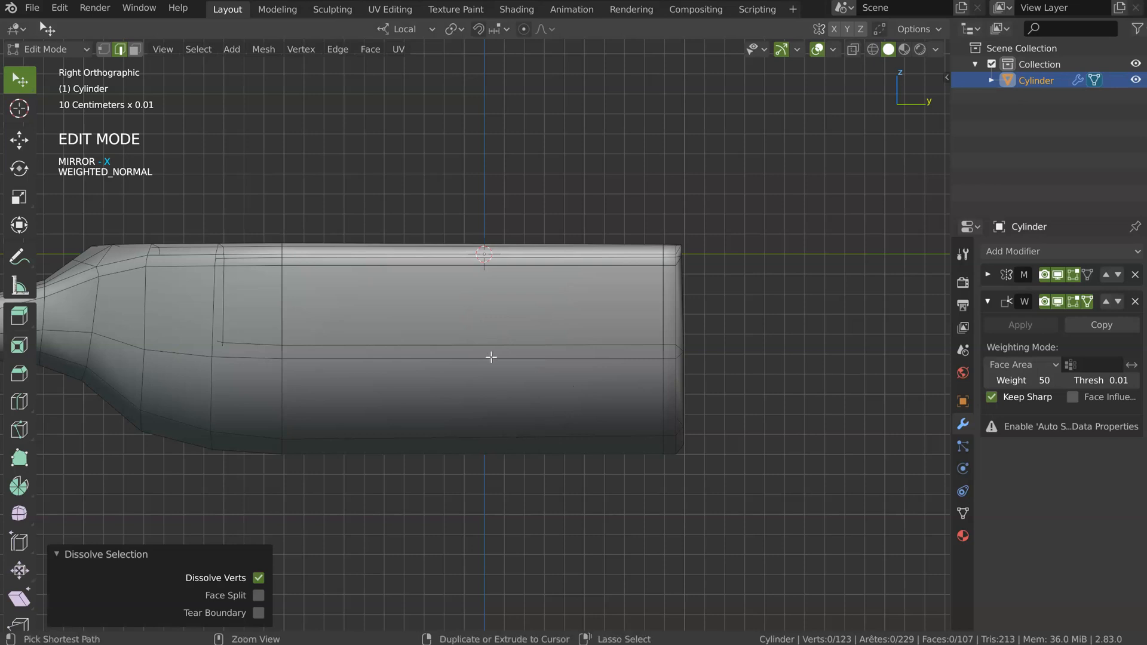
pyautogui.hotkey('ctrl', 'r')
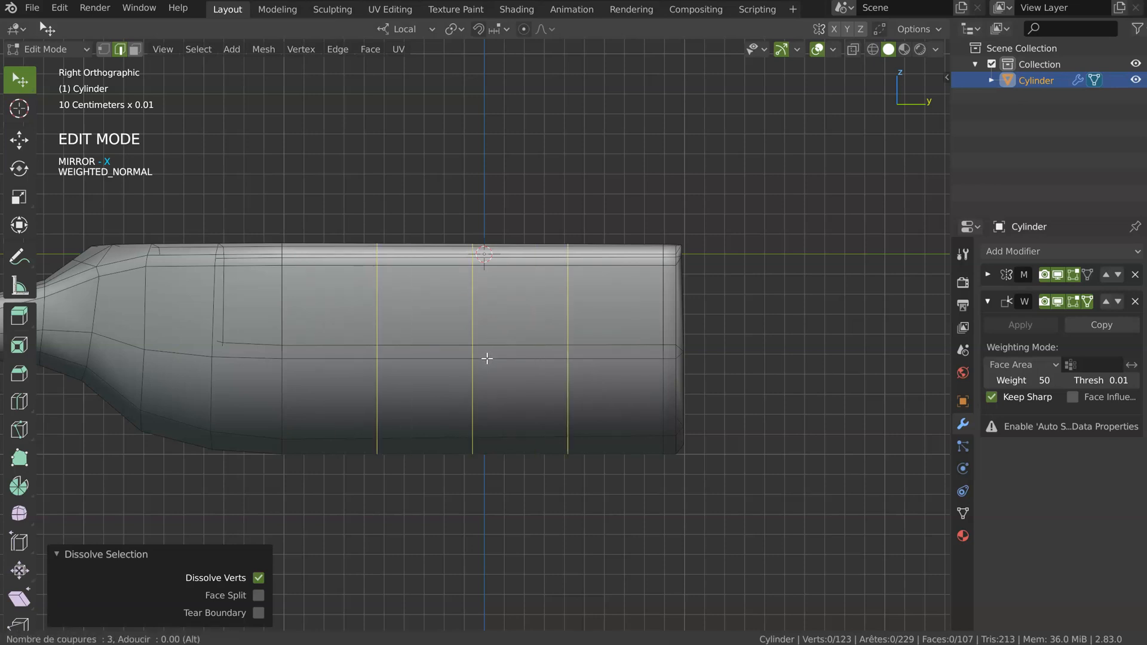
pyautogui.click(485, 356)
pyautogui.moveTo(485, 357)
pyautogui.mouseDown(button='middle')
pyautogui.moveTo(402, 402)
pyautogui.moveTo(473, 359)
pyautogui.moveTo(356, 369)
pyautogui.moveTo(478, 341)
pyautogui.mouseUp(button='middle')
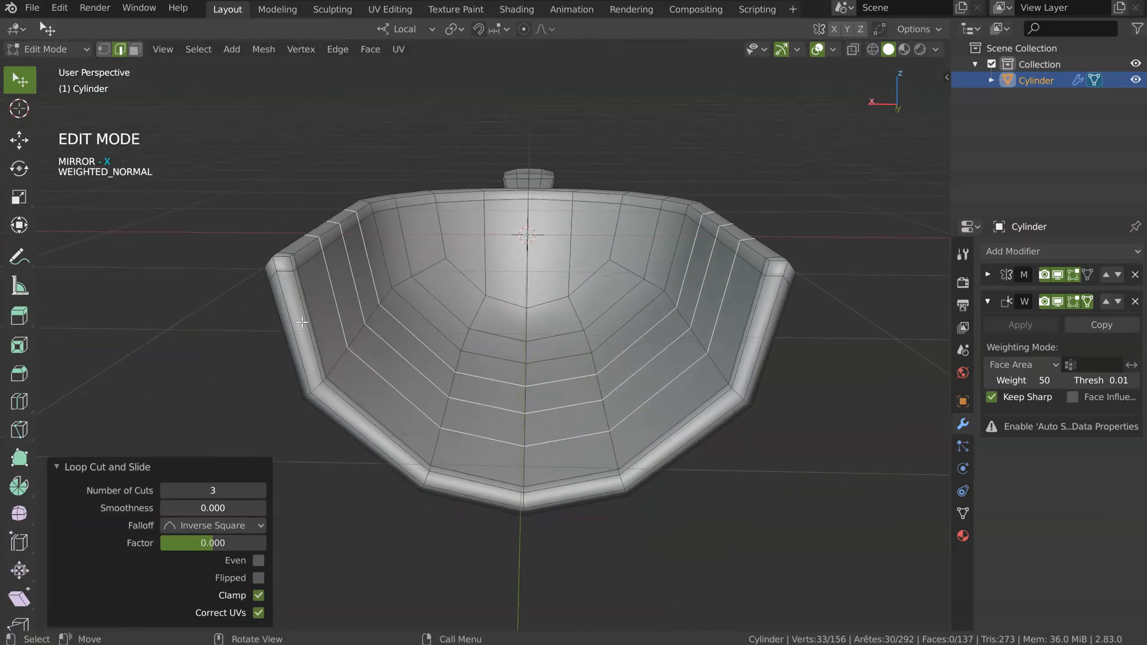
# - With X-ray on, lasso the cross loops' vertices beside the centre line on the bowl floor and move them along X
pyautogui.moveTo(484, 440); pyautogui.dragTo(515, 452, button='middle')
pyautogui.press('1')
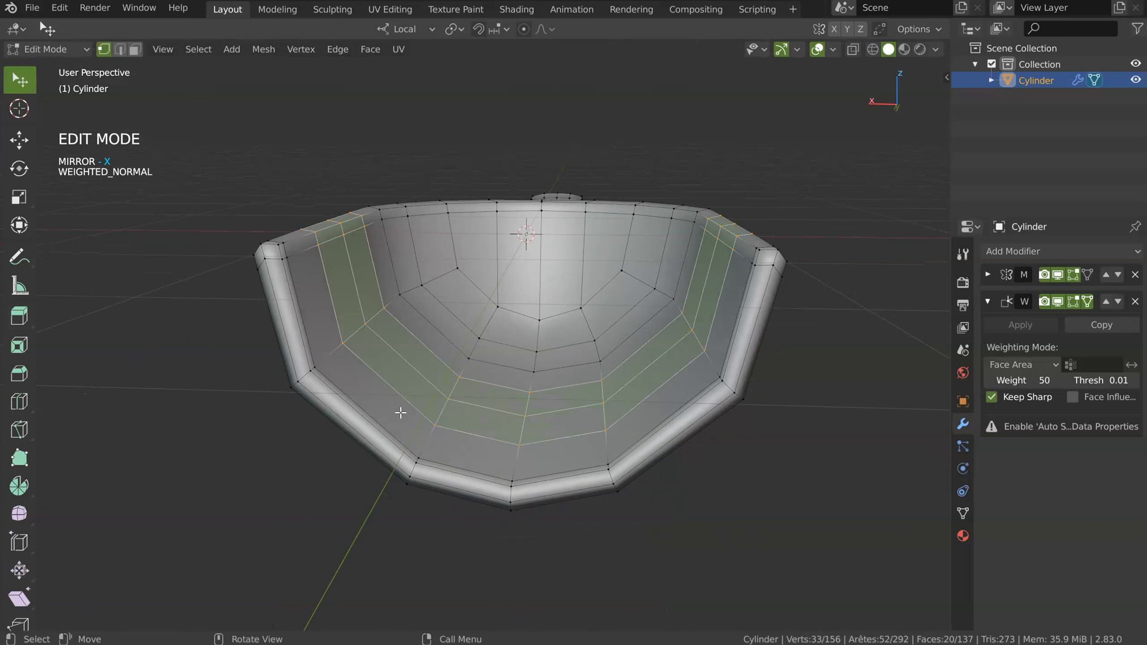
pyautogui.hotkey('alt', 'z')
pyautogui.click(488, 338)
pyautogui.moveTo(513, 320)
pyautogui.keyDown('ctrl'); pyautogui.mouseDown(button='right')
pyautogui.moveTo(384, 543)
pyautogui.moveTo(470, 458)
pyautogui.mouseUp(button='right'); pyautogui.keyUp('ctrl')
pyautogui.moveTo(435, 452)
pyautogui.mouseDown(button='middle')
pyautogui.moveTo(446, 449)
pyautogui.moveTo(407, 428)
pyautogui.moveTo(357, 366)
pyautogui.mouseUp(button='middle')
pyautogui.press('g')
pyautogui.press('x')
pyautogui.click(435, 440)
# - Reposition the single vertex on the inner side wall near the bowl's back, ending with a lift of about 0.015 cm
pyautogui.moveTo(477, 297); pyautogui.dragTo(504, 320, button='middle')
pyautogui.click(507, 300)
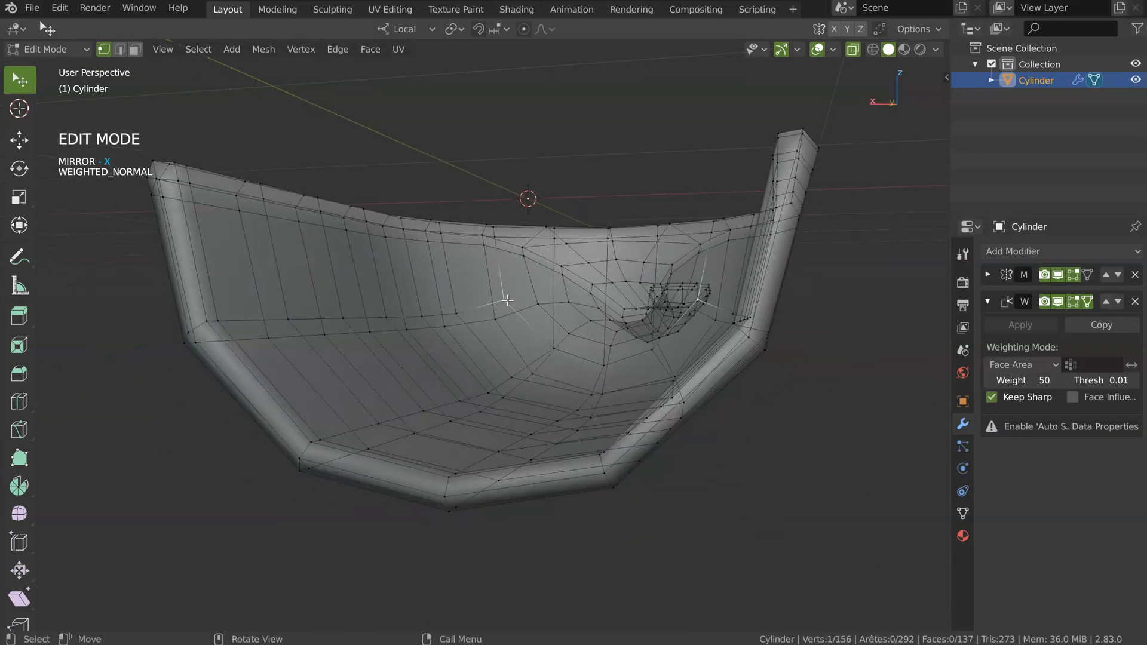
pyautogui.press('g')
pyautogui.click(504, 316)
pyautogui.press('g')
pyautogui.click(499, 317)
pyautogui.moveTo(499, 318); pyautogui.dragTo(298, 350, button='middle')
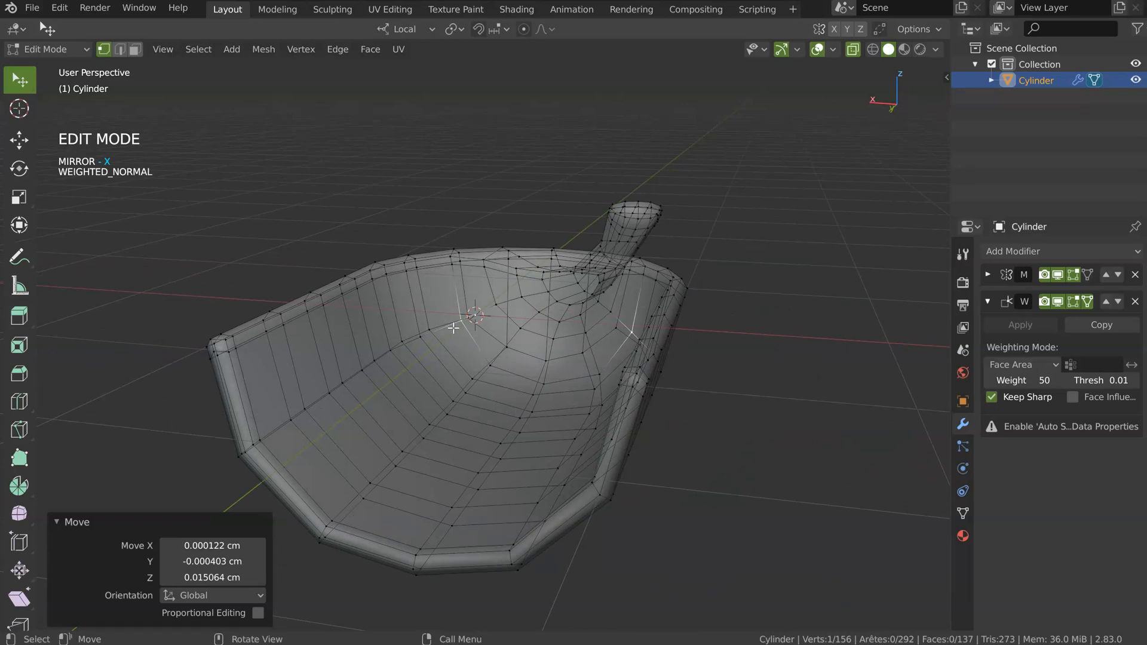
# - Return to Object Mode and add a Subdivision Surface modifier to the spoon
pyautogui.moveTo(239, 376); pyautogui.dragTo(450, 389, button='middle')
pyautogui.press('Tab')
pyautogui.press('q')
pyautogui.click(604, 330)
# - In top view, move the centre-line rim vertices at the back of the bowl about 0.04 cm along Y toward the bowl
pyautogui.press('KP_7')
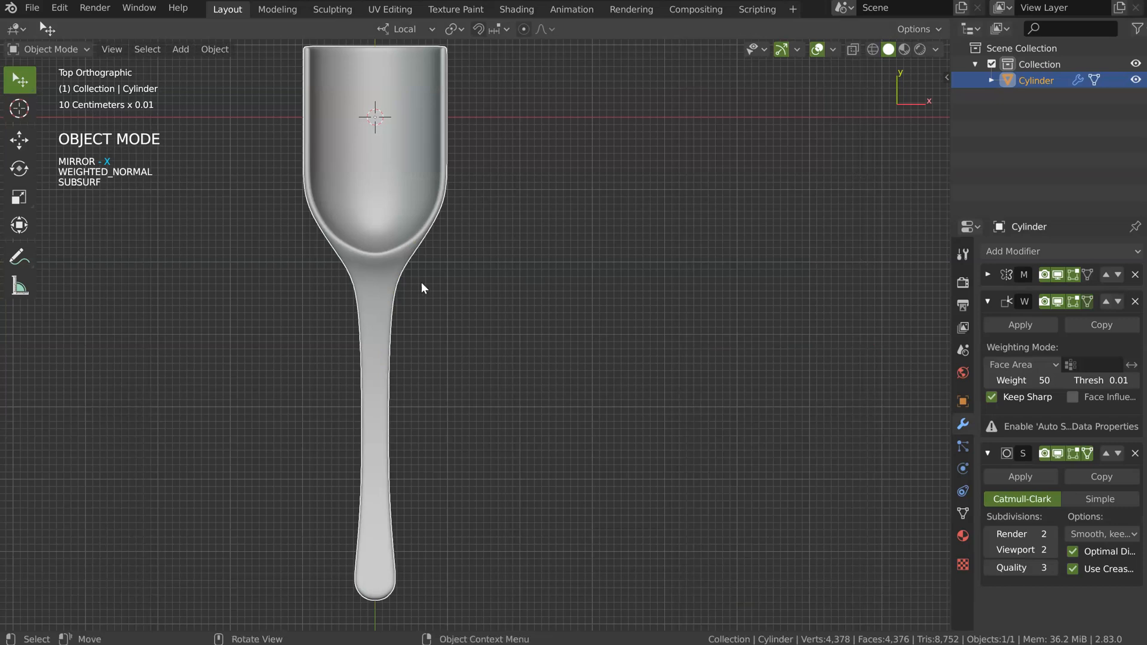
pyautogui.scroll(5, 452, 234)
pyautogui.scroll(2, 418, 296)
pyautogui.press('Tab')
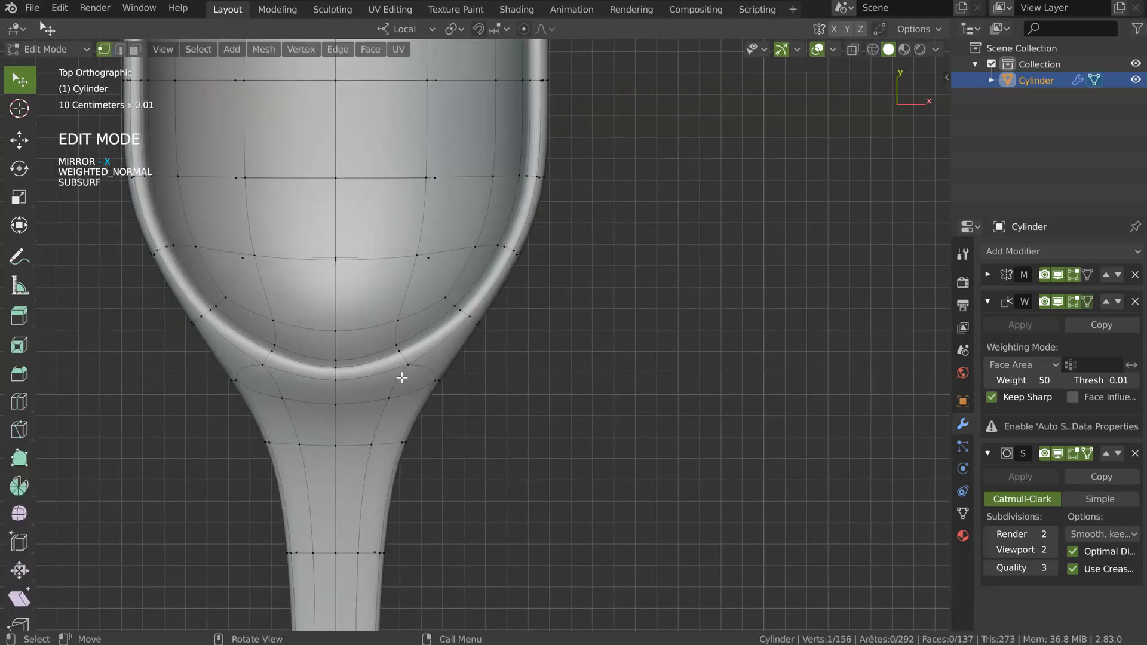
pyautogui.scroll(1, 314, 387)
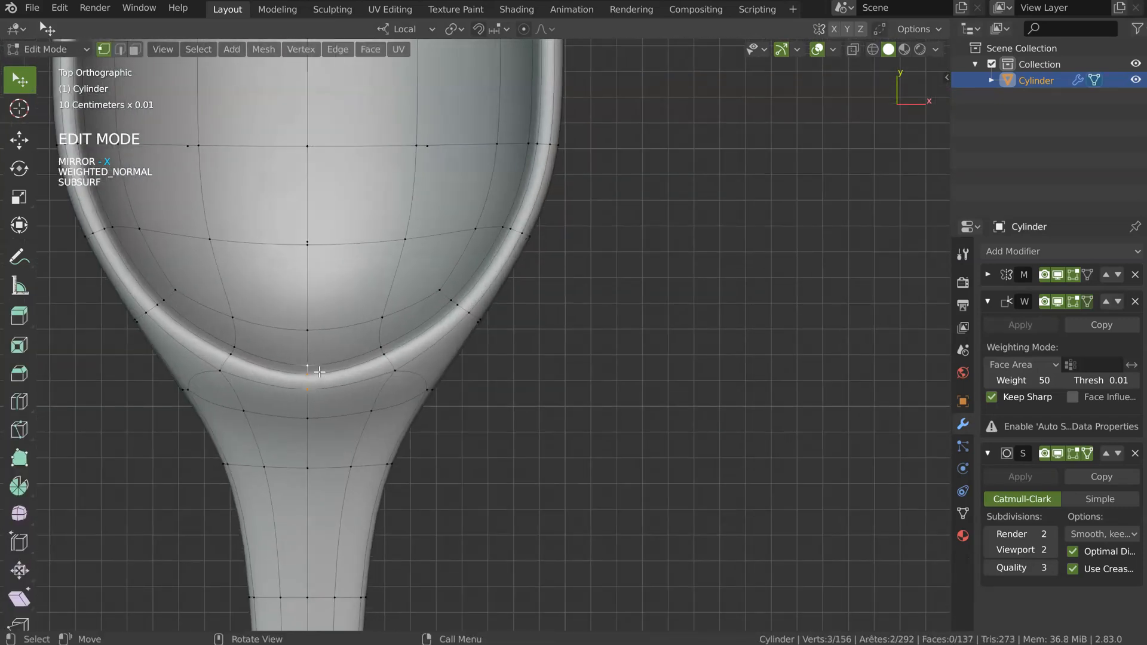
pyautogui.press('g')
pyautogui.click(420, 323)
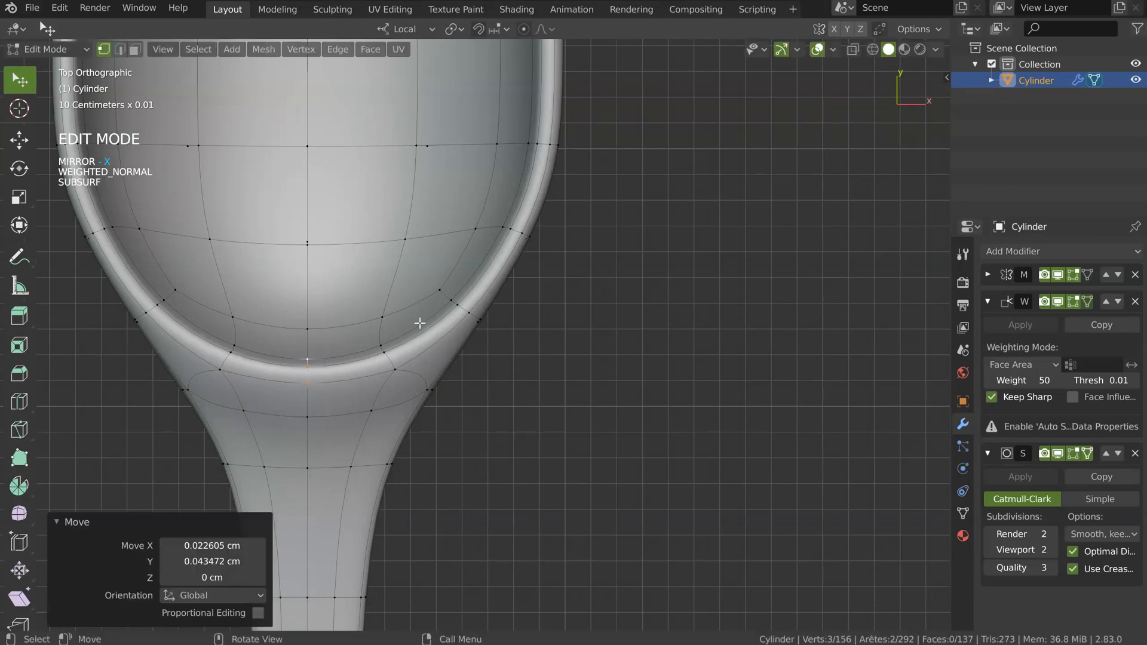
# - Check the smoothed spoon in Object Mode, then lower the centre-line vertex where the handle meets the bowl's back rim
pyautogui.scroll(-4, 524, 289)
pyautogui.hotkey('ctrl', 'Tab')
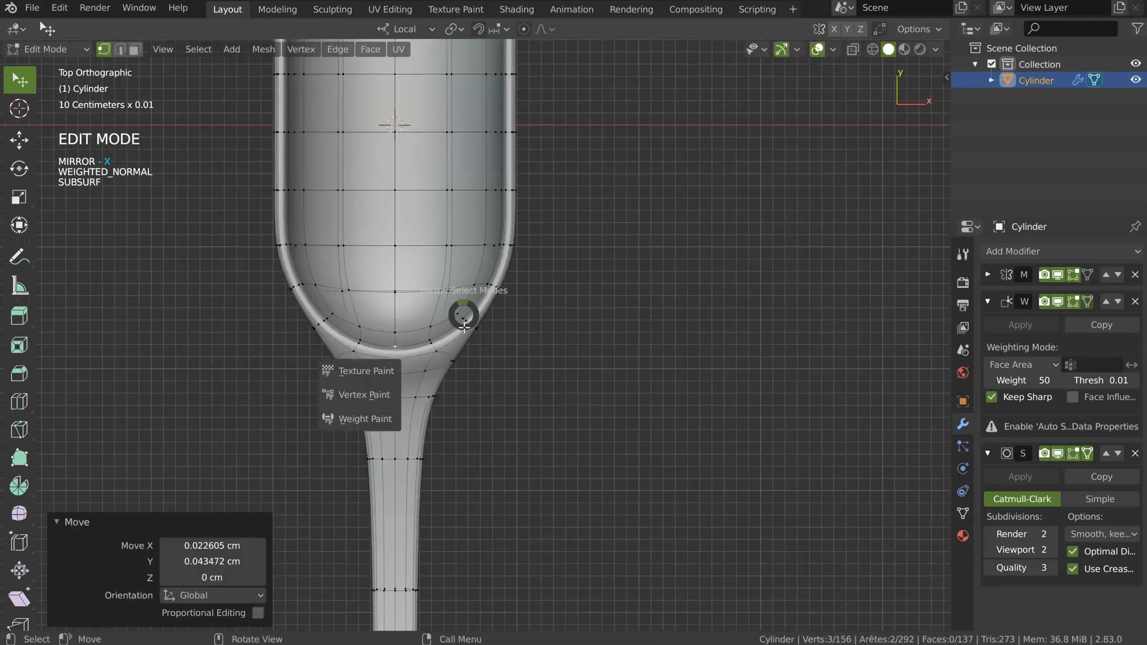
pyautogui.click(513, 259)
pyautogui.moveTo(507, 259); pyautogui.dragTo(512, 366, button='middle')
pyautogui.hotkey('ctrl', 'Tab')
pyautogui.click(582, 371)
pyautogui.moveTo(582, 370); pyautogui.dragTo(462, 405, button='middle')
pyautogui.click(440, 405)
pyautogui.press('g')
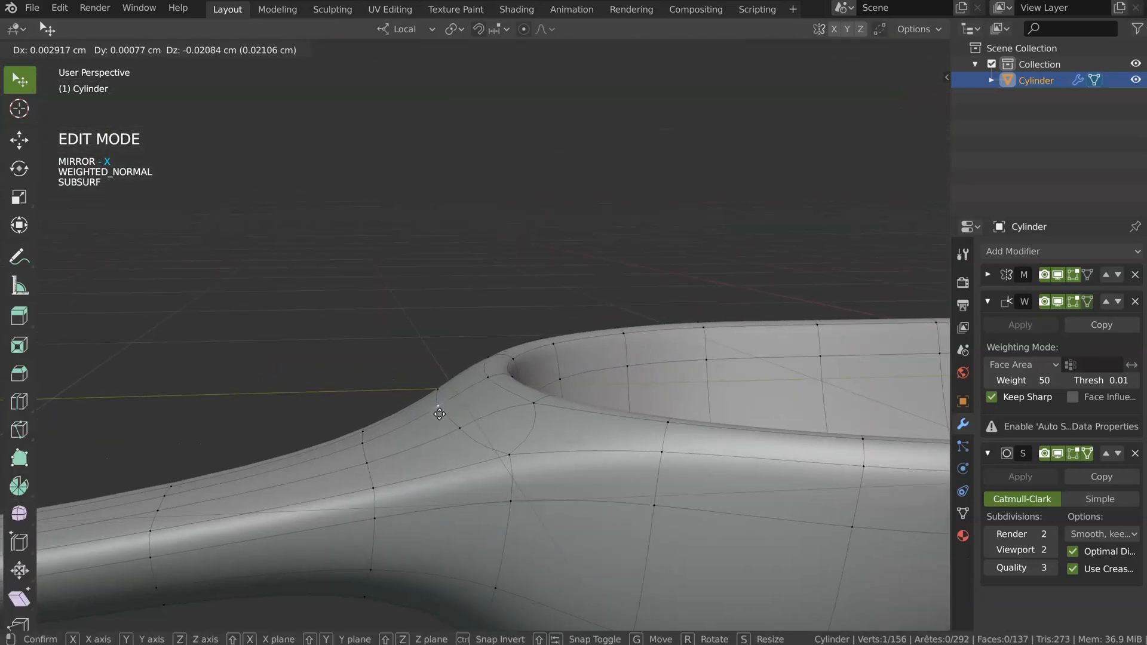
pyautogui.click(466, 441)
# - Nudge the vertices around the bowl's back rim at the neck slightly downward and toward the handle
pyautogui.click(490, 382)
pyautogui.press('g')
pyautogui.click(488, 385)
pyautogui.press('g')
pyautogui.click(541, 411)
pyautogui.moveTo(541, 411); pyautogui.dragTo(477, 371, button='middle')
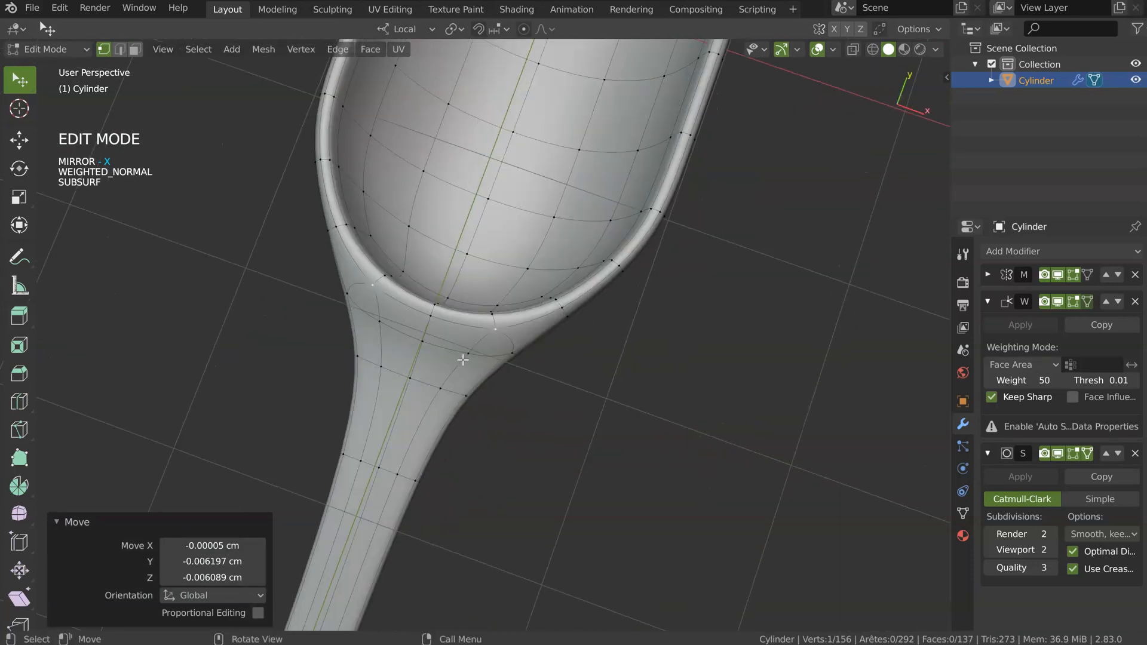
# - Slide the handle loop between its tip and middle toward the bowl by a factor of 0.112 and remove the Subsurf modifier
pyautogui.moveTo(516, 262); pyautogui.dragTo(520, 224, button='middle')
pyautogui.moveTo(512, 327); pyautogui.dragTo(289, 343, button='middle')
pyautogui.press('2')
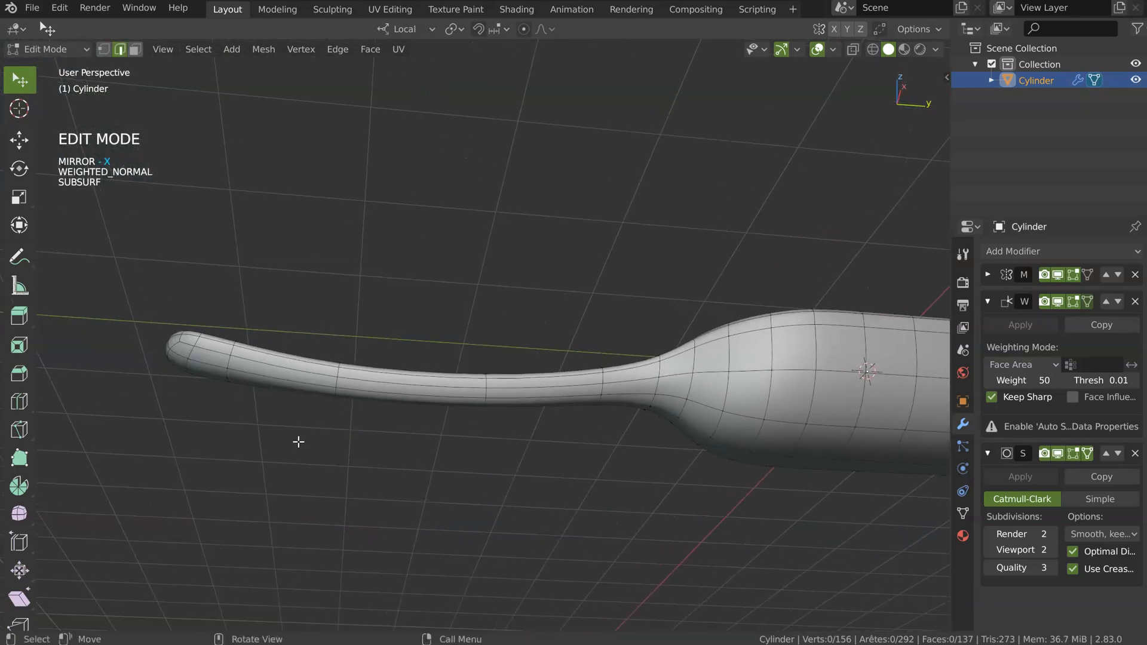
pyautogui.moveTo(383, 384); pyautogui.dragTo(291, 390, button='middle')
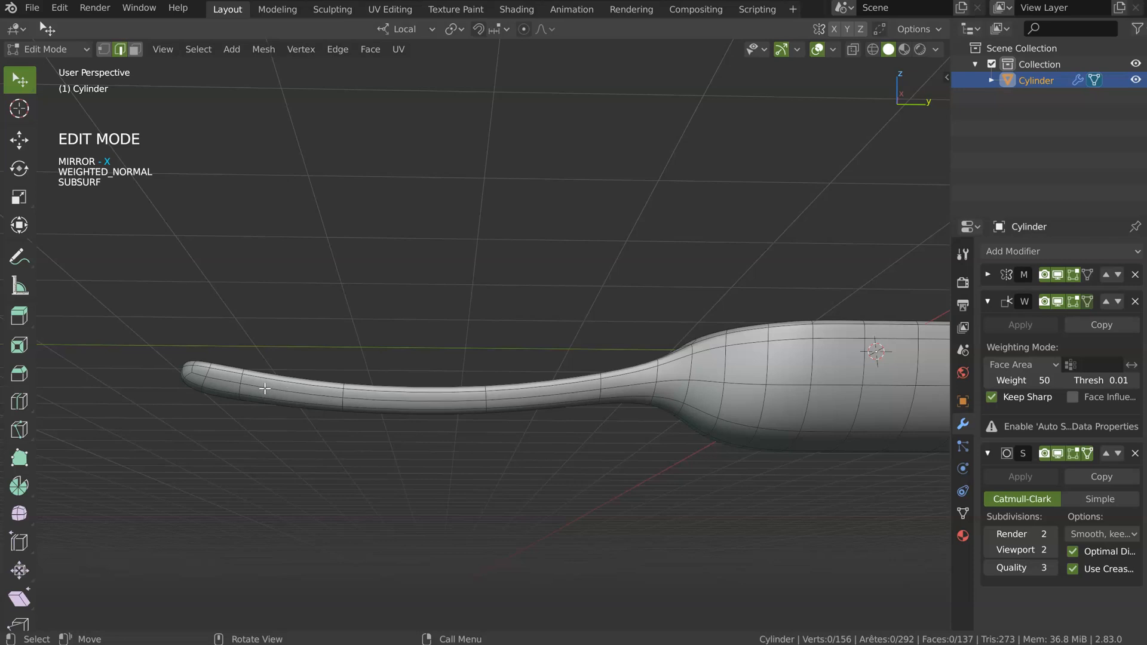
pyautogui.press('g')
pyautogui.press('g')
pyautogui.click(376, 404)
pyautogui.keyDown('alt'); pyautogui.rightClick(394, 392); pyautogui.keyUp('alt')
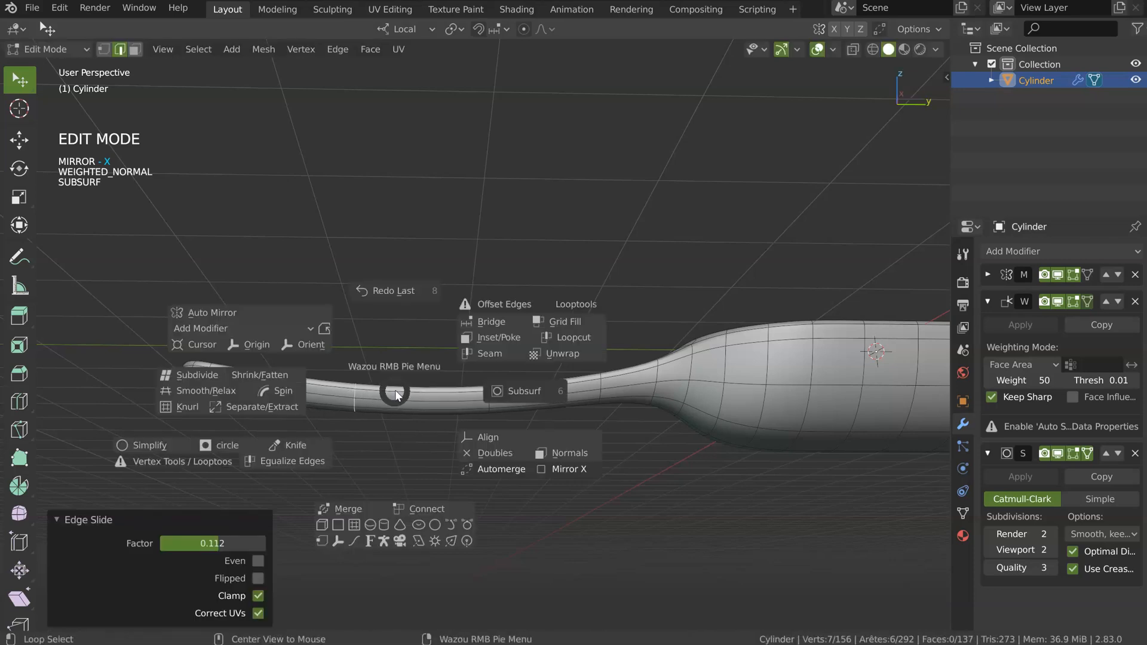
pyautogui.click(527, 388)
# - Insert two centred loop cuts on the handle, one in its middle segment and one in the segment toward the neck
pyautogui.hotkey('ctrl', 'r')
pyautogui.click(423, 401)
pyautogui.rightClick(423, 401)
pyautogui.hotkey('ctrl', 'r')
pyautogui.click(549, 397)
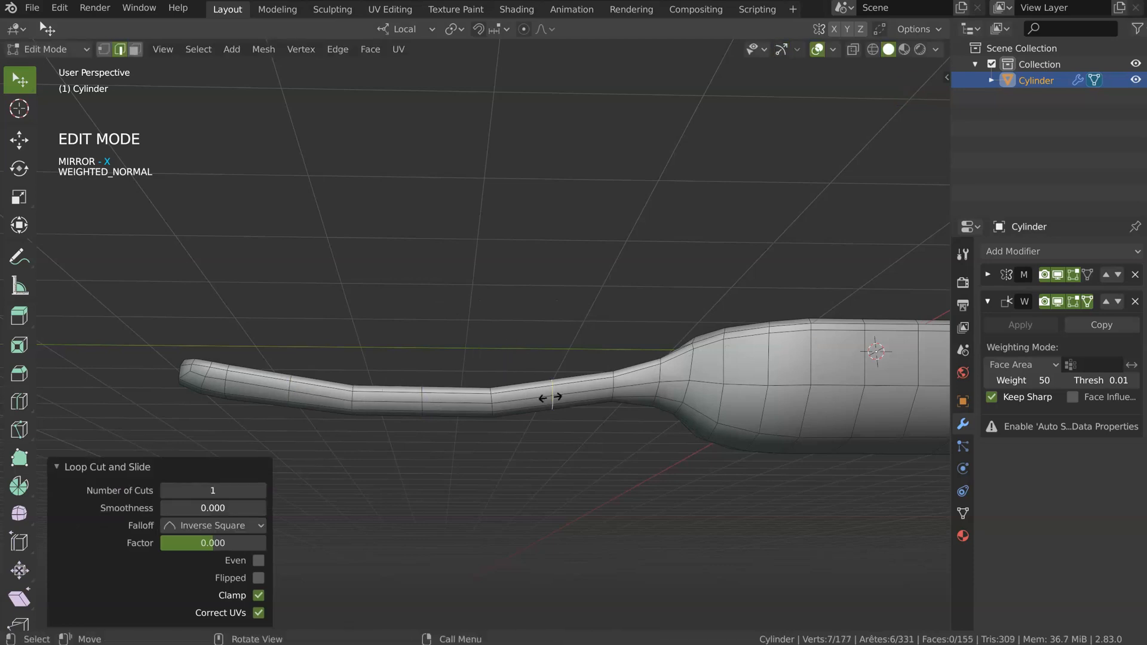
# - In right view, move the new mid-handle loop down along local Z by about 0.03 cm
pyautogui.press('KP_3')
pyautogui.scroll(5, 532, 364)
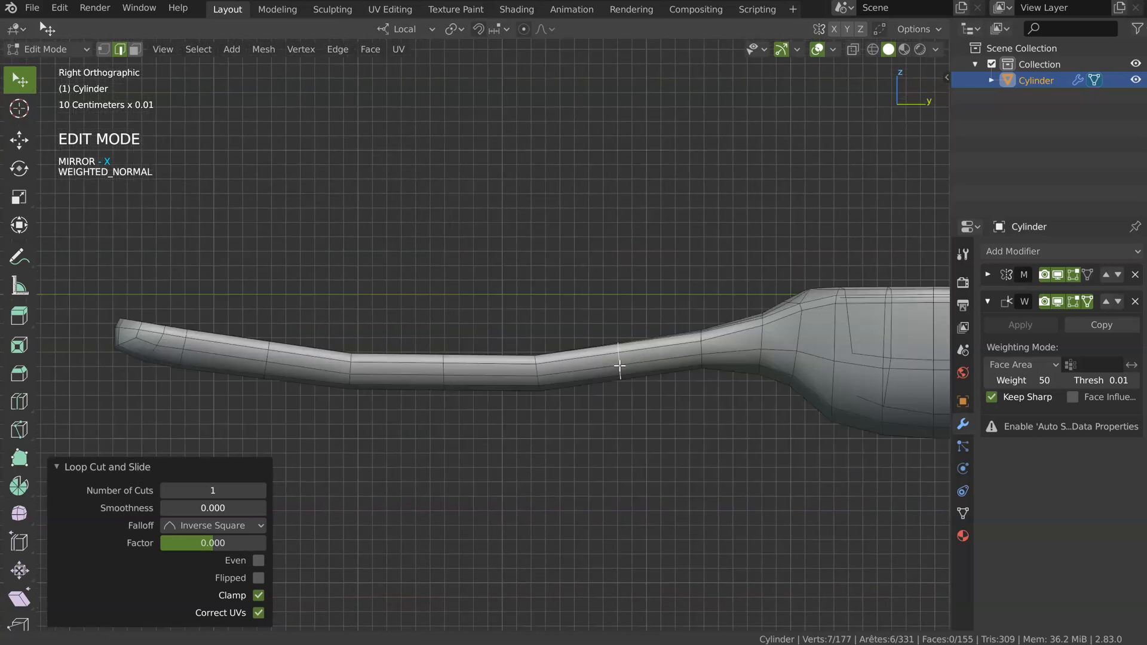
pyautogui.keyDown('alt'); pyautogui.click(439, 368); pyautogui.keyUp('alt')
pyautogui.press('g')
pyautogui.press('z')
pyautogui.press('z')
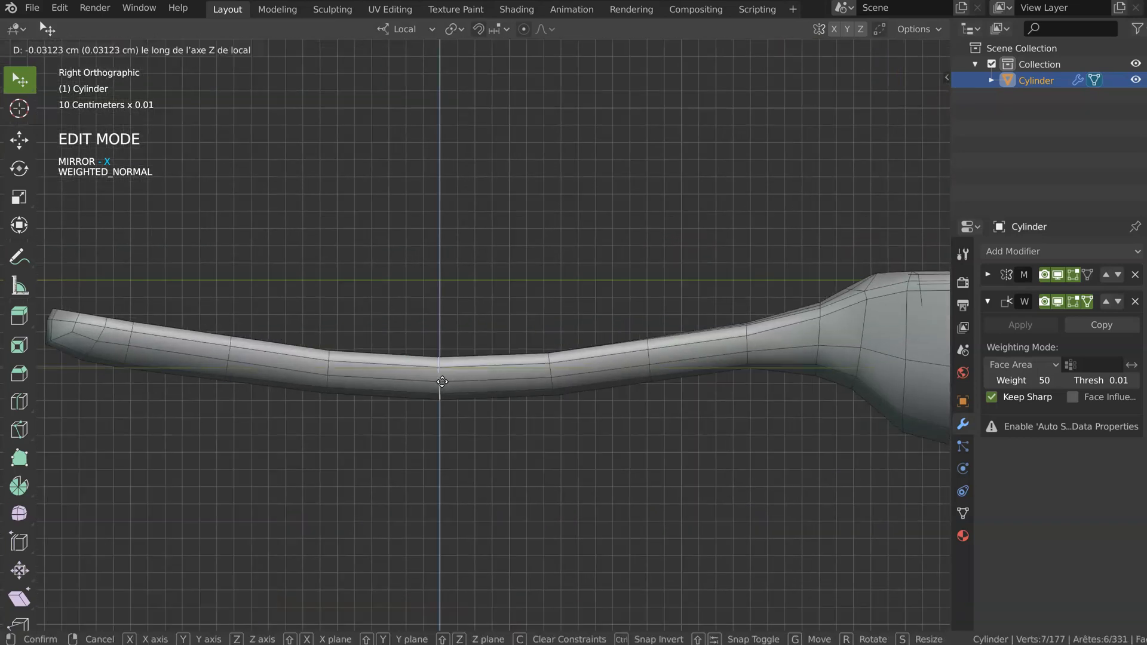
pyautogui.click(443, 384)
# - Lower the handle loop nearer the tip by about 0.01 cm and rotate the adjacent loop toward the middle
pyautogui.keyDown('alt'); pyautogui.click(234, 376); pyautogui.keyUp('alt')
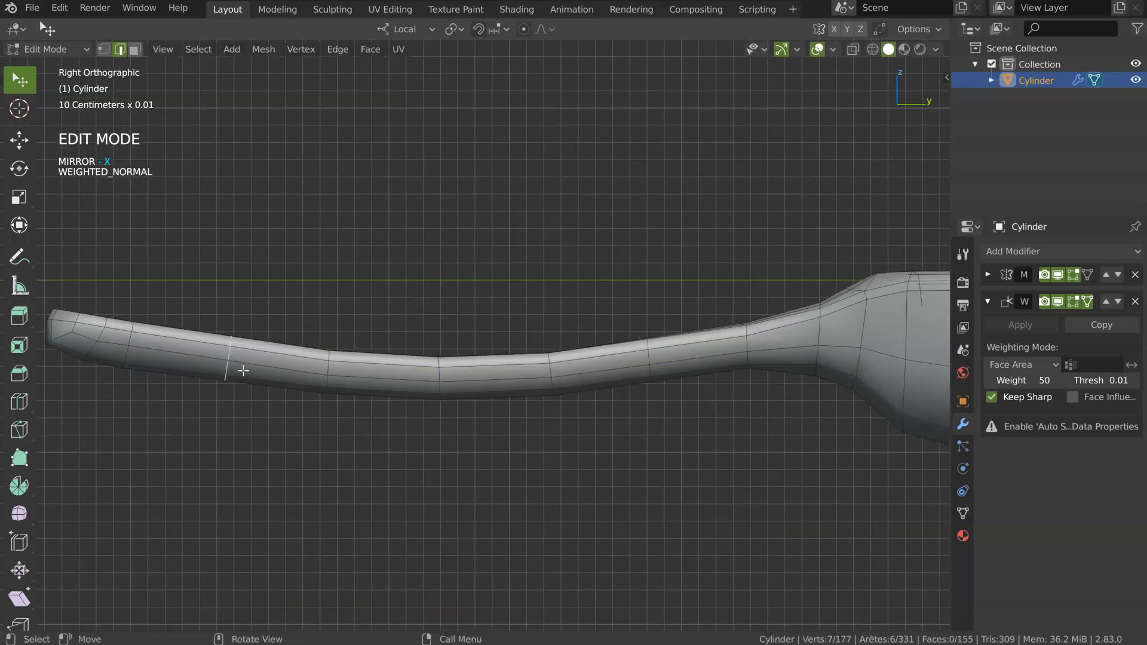
pyautogui.press('g')
pyautogui.click(243, 371)
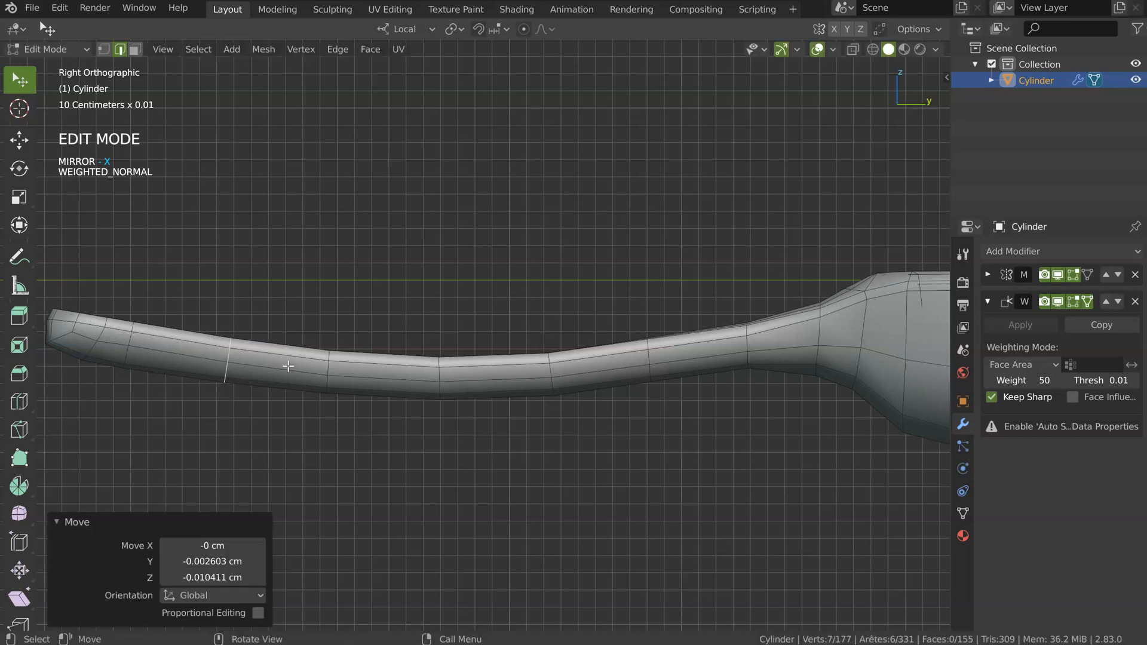
pyautogui.keyDown('alt'); pyautogui.click(334, 374); pyautogui.keyUp('alt')
pyautogui.press('r')
pyautogui.click(536, 360)
# - Rotate the new handle loop near the neck by about -7° and tilt the loop at the start of the neck
pyautogui.keyDown('alt'); pyautogui.click(647, 361); pyautogui.keyUp('alt')
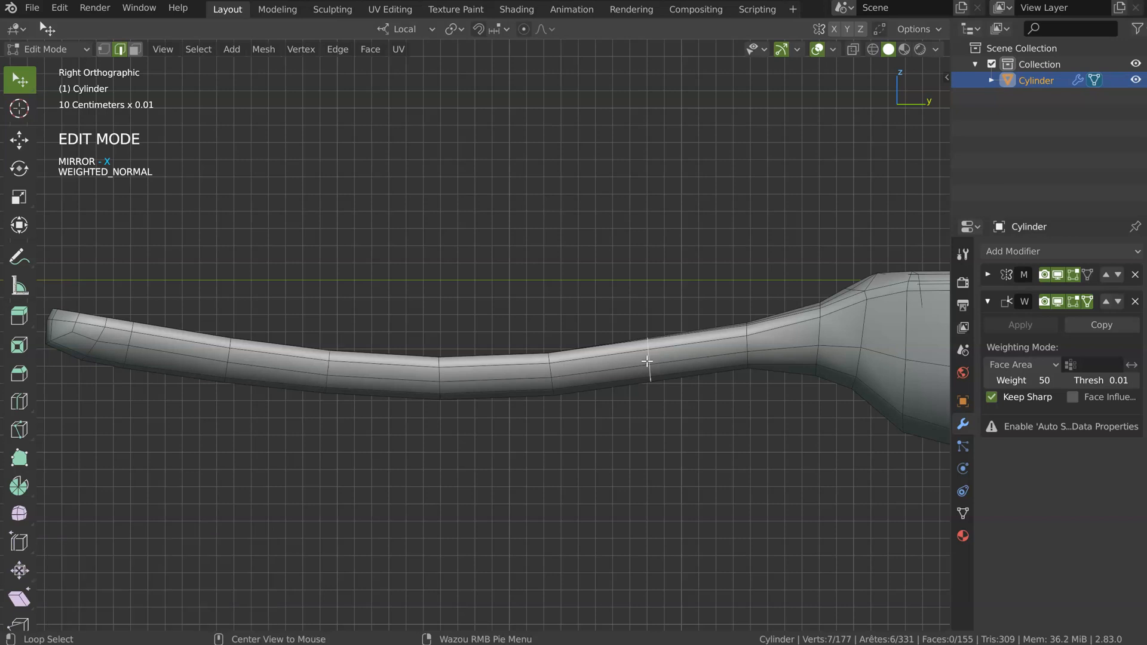
pyautogui.press('r')
pyautogui.click(734, 279)
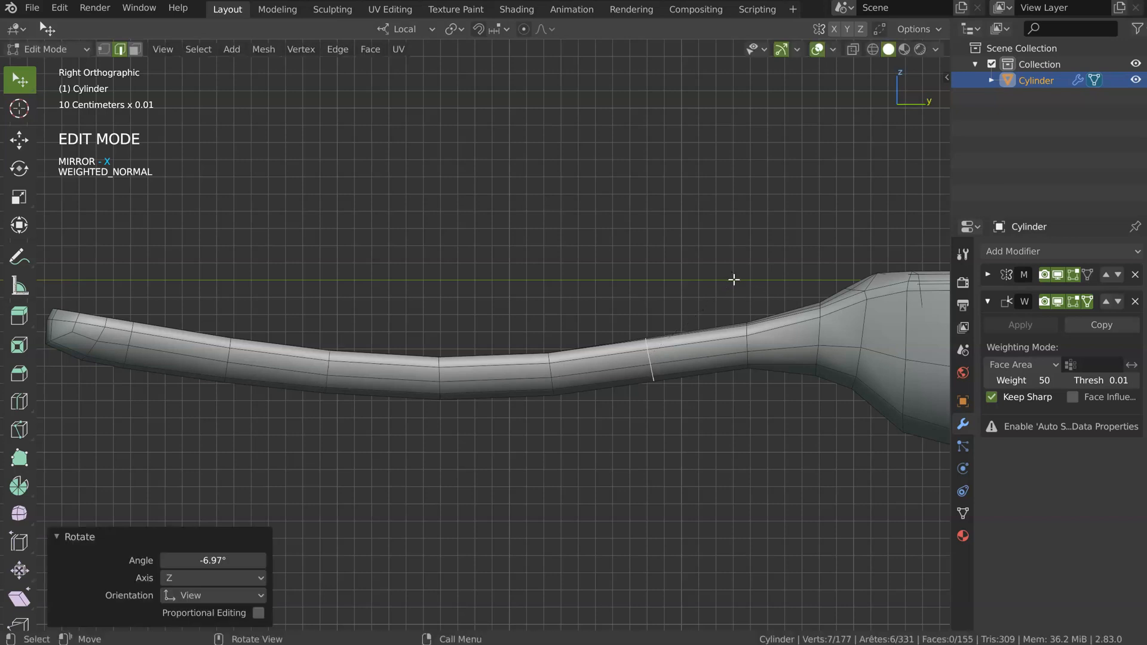
pyautogui.keyDown('alt'); pyautogui.click(748, 344); pyautogui.keyUp('alt')
pyautogui.press('r')
pyautogui.click(753, 267)
# - Rotate the mid-handle loop by about 2° to follow the handle's curve
pyautogui.keyDown('alt'); pyautogui.click(444, 375); pyautogui.keyUp('alt')
pyautogui.press('r')
pyautogui.click(513, 215)
pyautogui.scroll(-2, 555, 328)
pyautogui.moveTo(508, 302); pyautogui.dragTo(582, 347, button='middle')
pyautogui.scroll(-3, 466, 372)
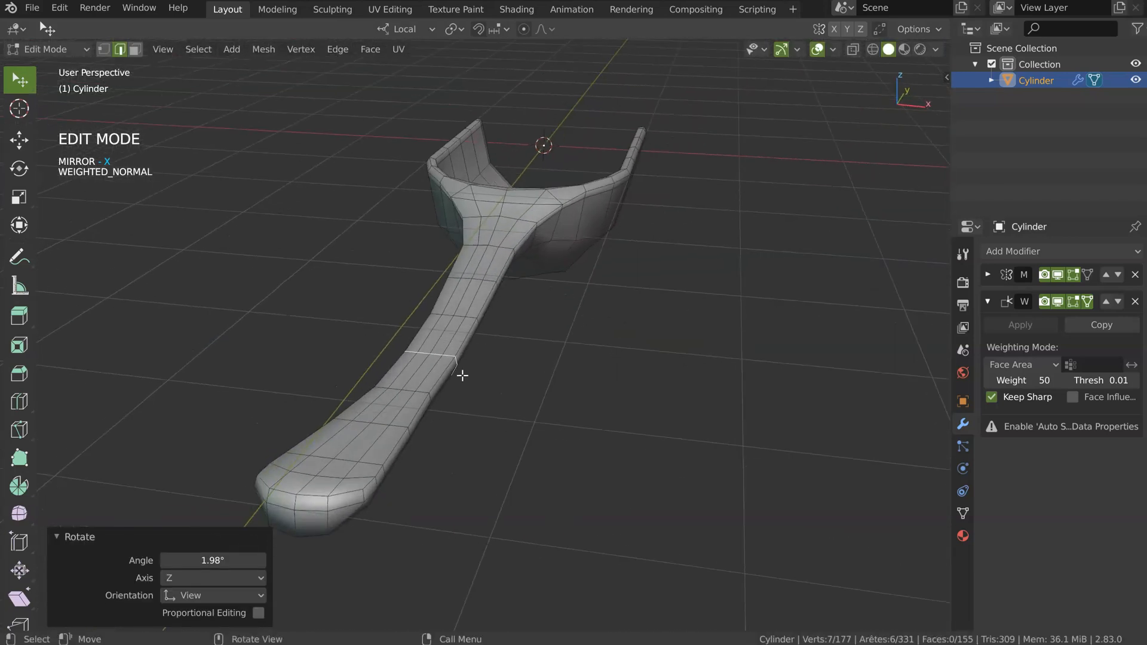
# - In vertex mode, select the top vertices across the handle loop at the neck and distribute them evenly with LoopTools Space
pyautogui.press('Tab')
pyautogui.press('Tab')
pyautogui.click(473, 326)
pyautogui.scroll(2, 459, 324)
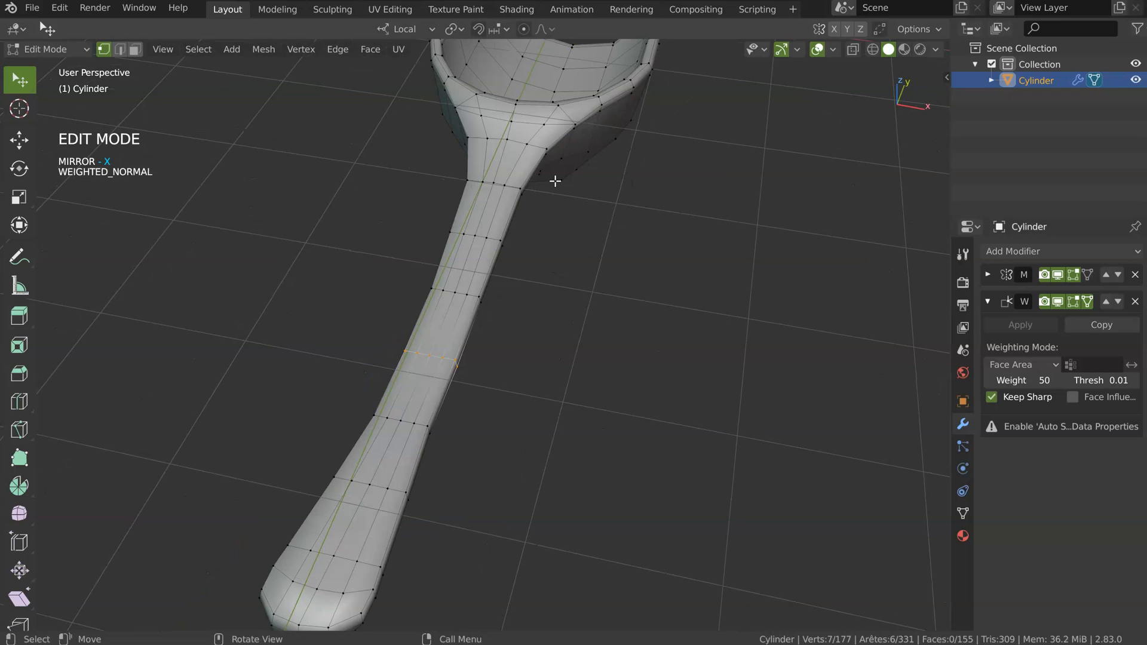
pyautogui.click(468, 181)
pyautogui.keyDown('ctrl'); pyautogui.click(519, 188); pyautogui.keyUp('ctrl')
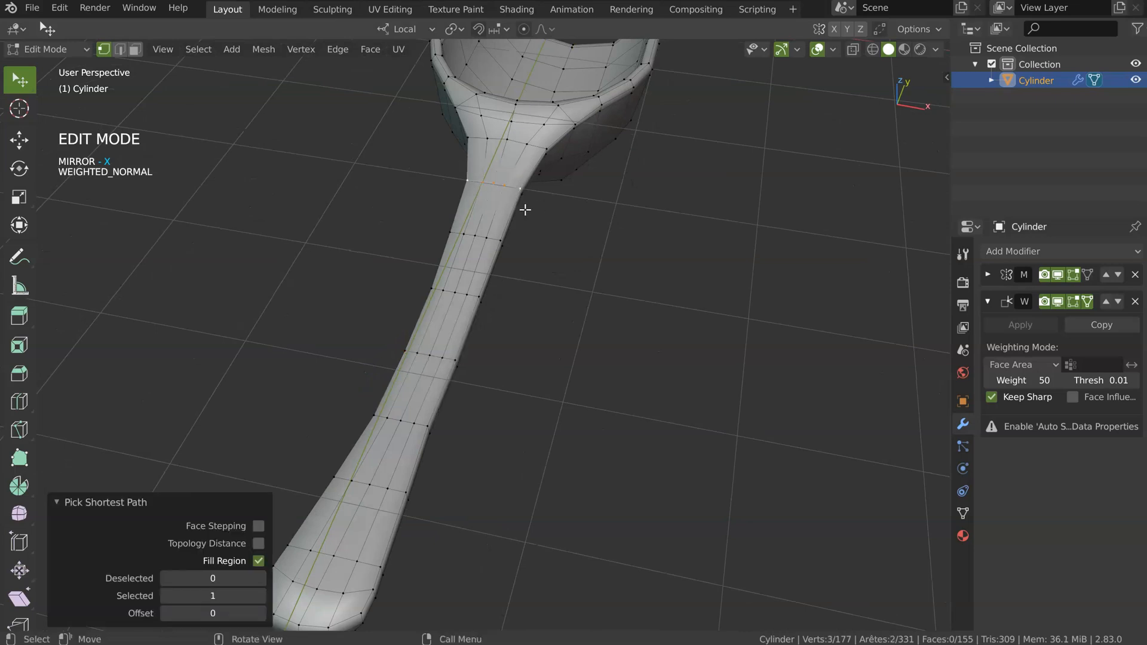
pyautogui.rightClick(535, 190)
pyautogui.moveTo(595, 207)
pyautogui.click(662, 317)
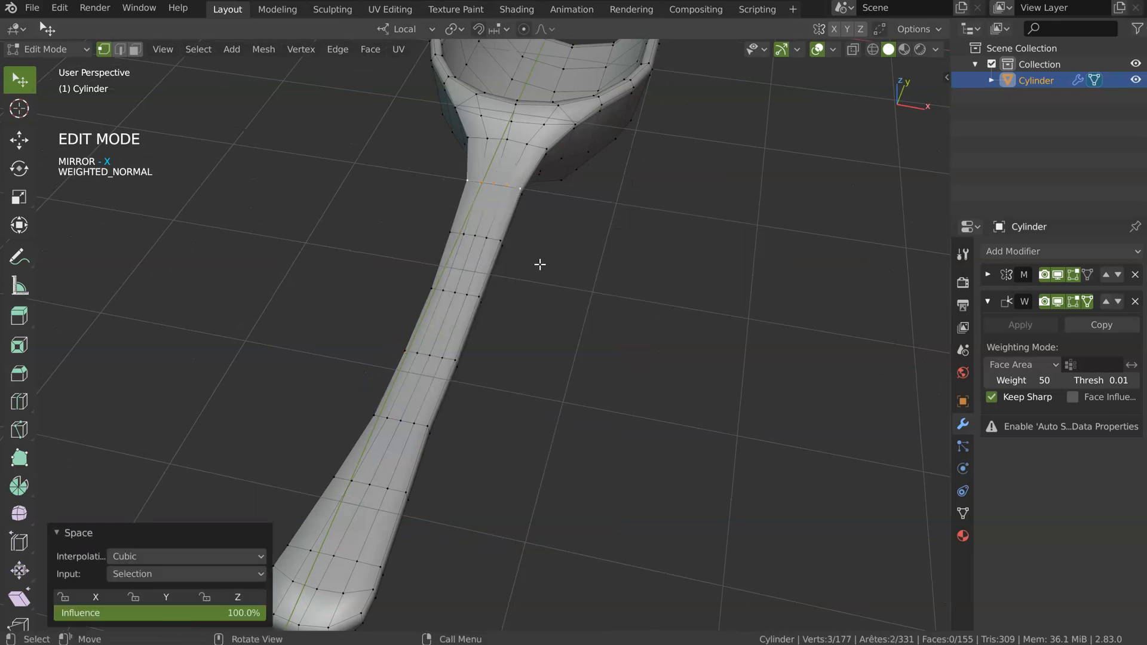
# - Evenly distribute the top vertices across the first two handle loops below the neck loop with LoopTools Space
pyautogui.click(473, 236)
pyautogui.keyDown('shift'); pyautogui.click(488, 240); pyautogui.keyUp('shift')
pyautogui.rightClick(501, 244)
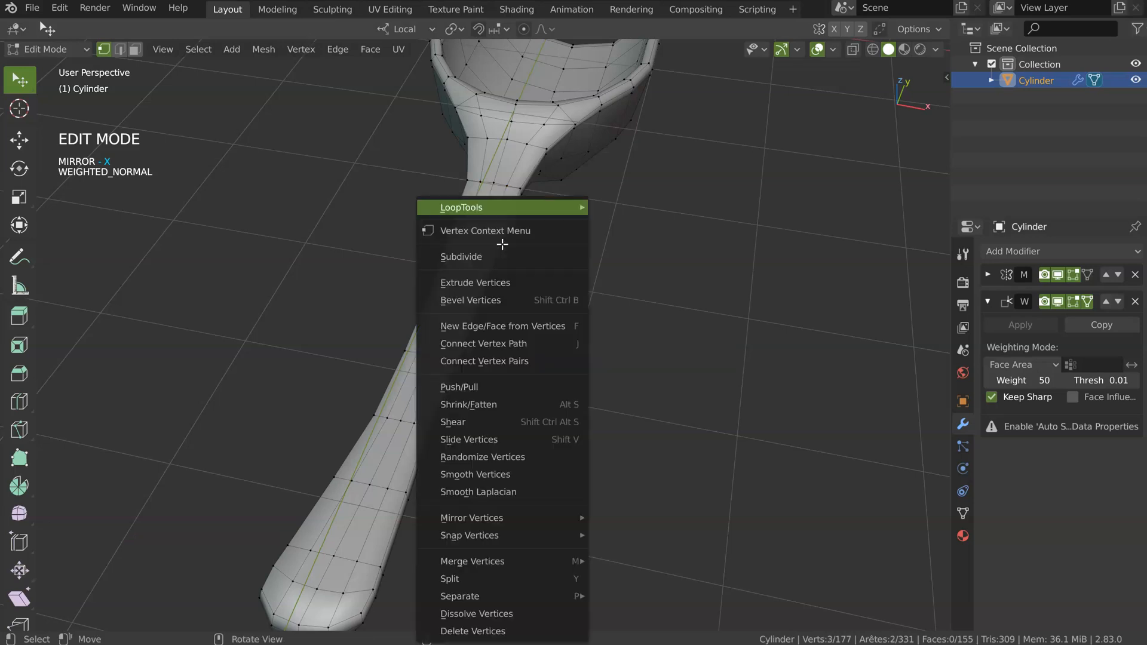
pyautogui.moveTo(542, 206)
pyautogui.click(657, 320)
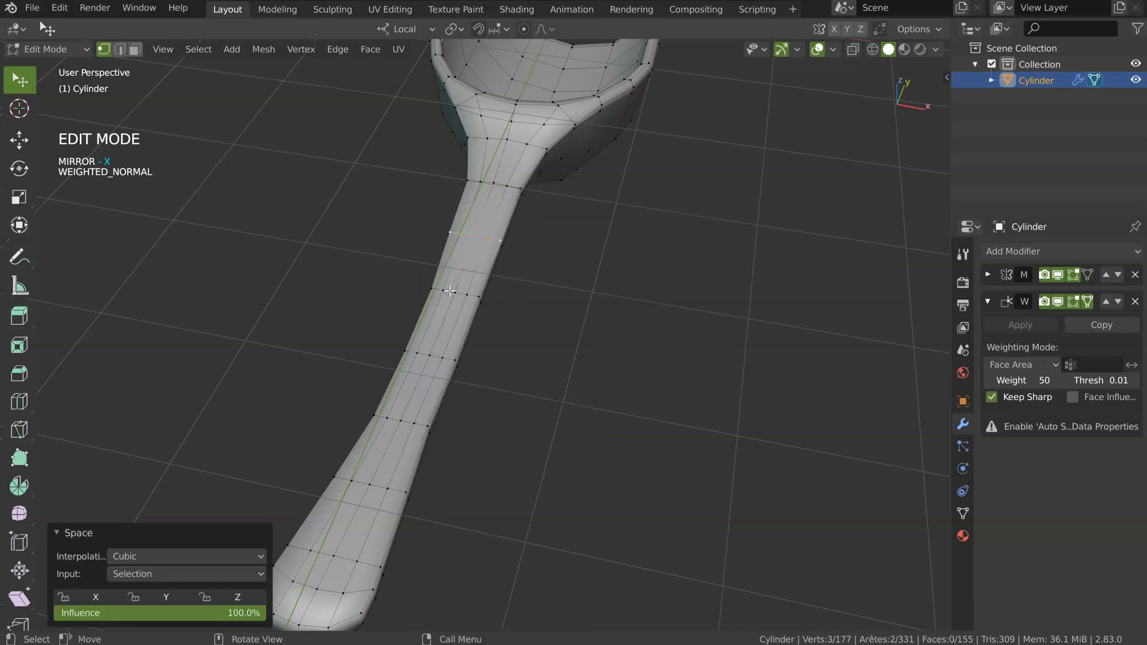
pyautogui.click(469, 292)
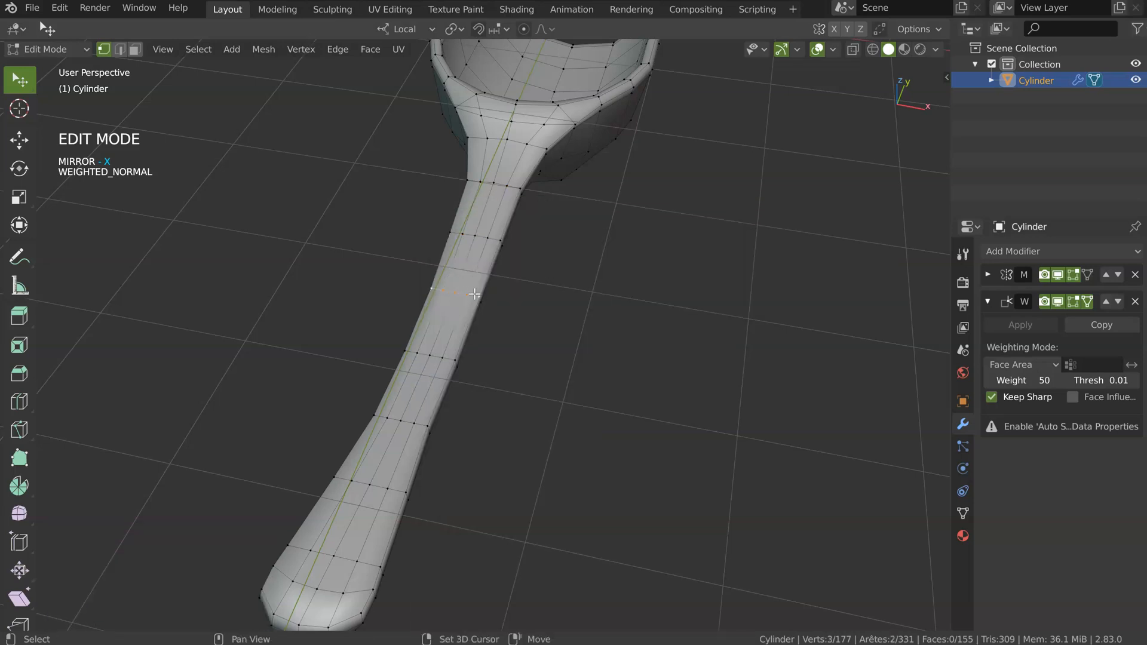
pyautogui.rightClick(474, 294)
pyautogui.moveTo(479, 214)
pyautogui.click(609, 317)
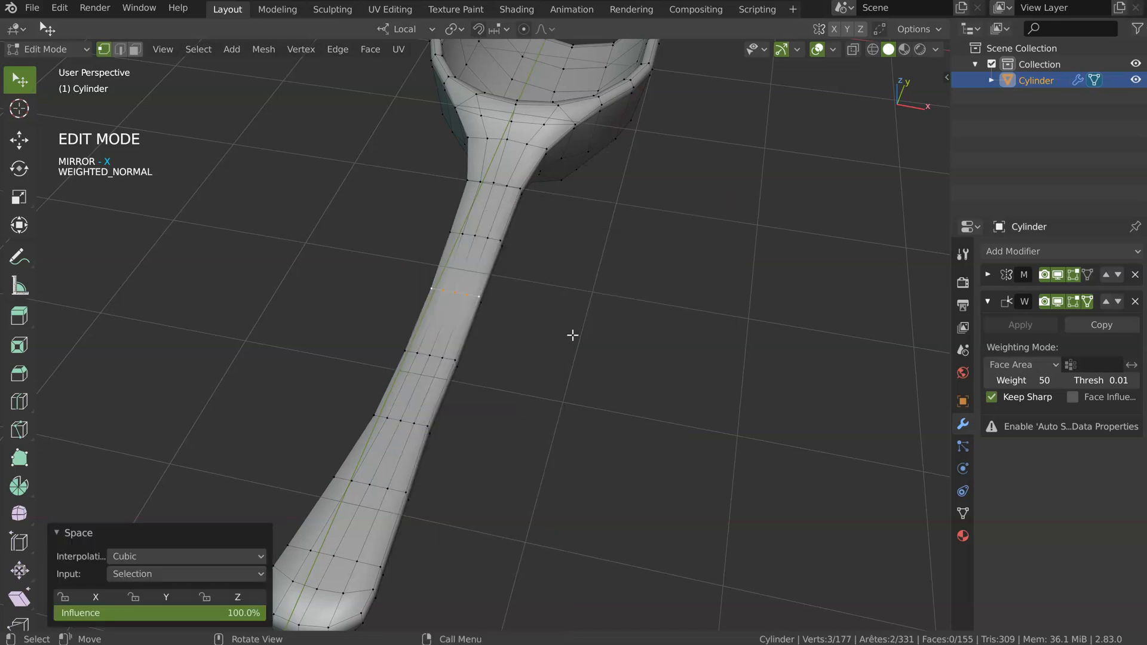
# - Evenly distribute the top vertices across the two mid-handle loops with LoopTools Space
pyautogui.hotkey('ctrl', 'z')
pyautogui.rightClick(452, 358)
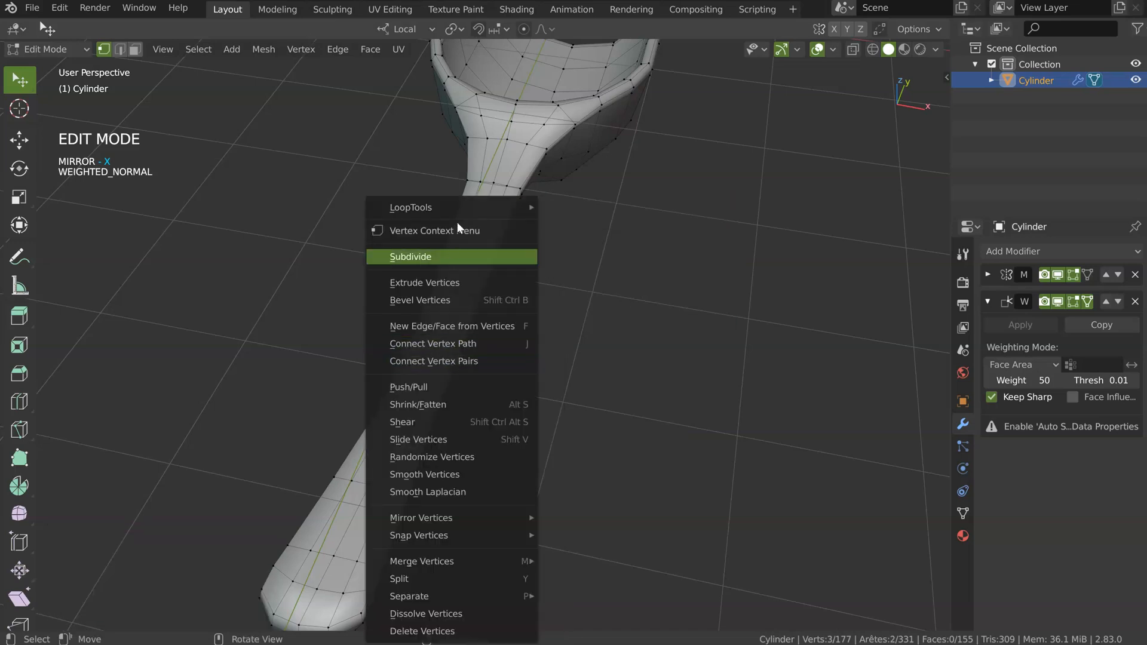
pyautogui.moveTo(505, 206)
pyautogui.click(571, 321)
pyautogui.click(399, 422)
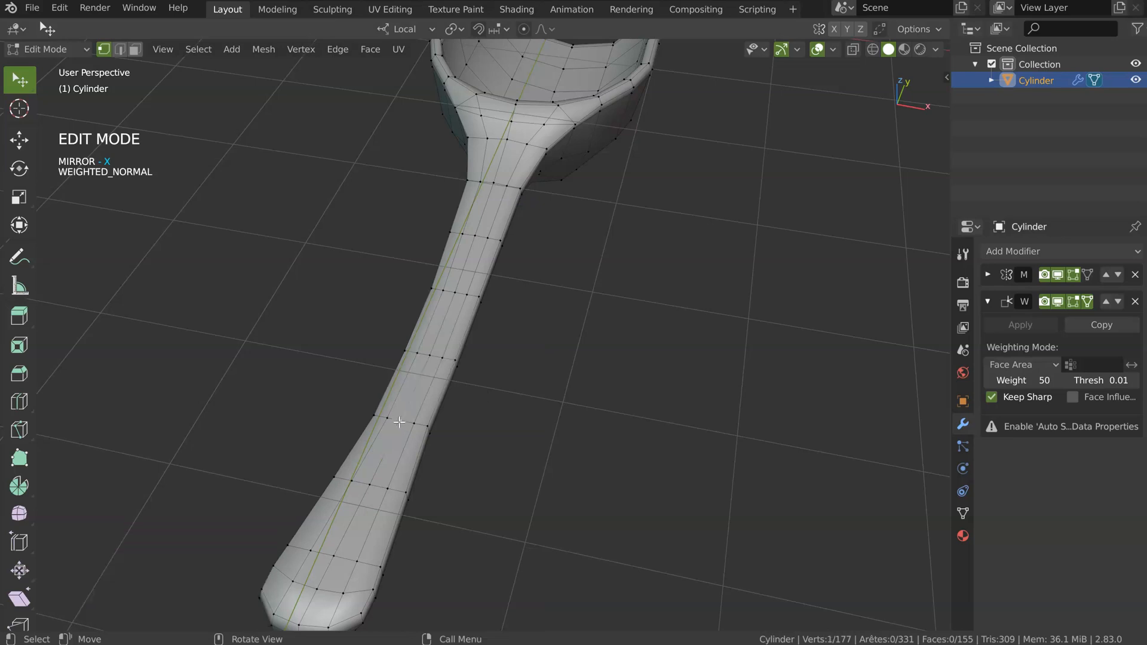
pyautogui.rightClick(422, 425)
pyautogui.moveTo(473, 203)
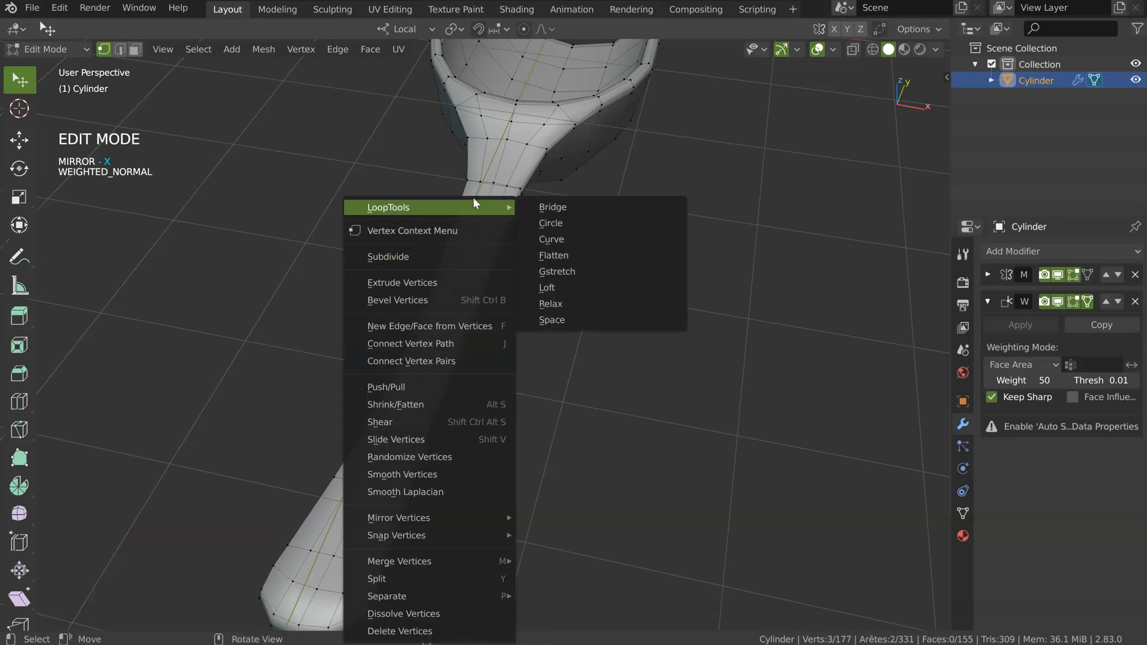
pyautogui.click(565, 324)
# - Select the top vertices of the loop where the handle widens toward its tip and distribute them evenly with LoopTools Space
pyautogui.keyDown('shift'); pyautogui.moveTo(410, 408); pyautogui.dragTo(458, 313, button='middle'); pyautogui.keyUp('shift')
pyautogui.click(425, 381)
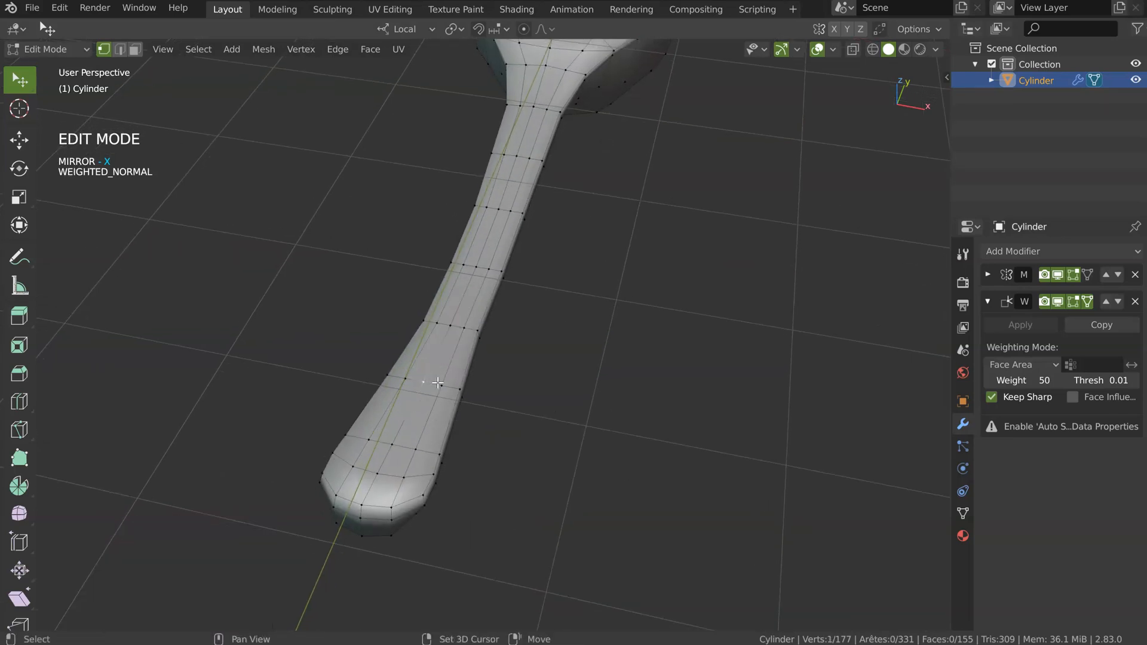
pyautogui.rightClick(474, 379)
pyautogui.moveTo(471, 209)
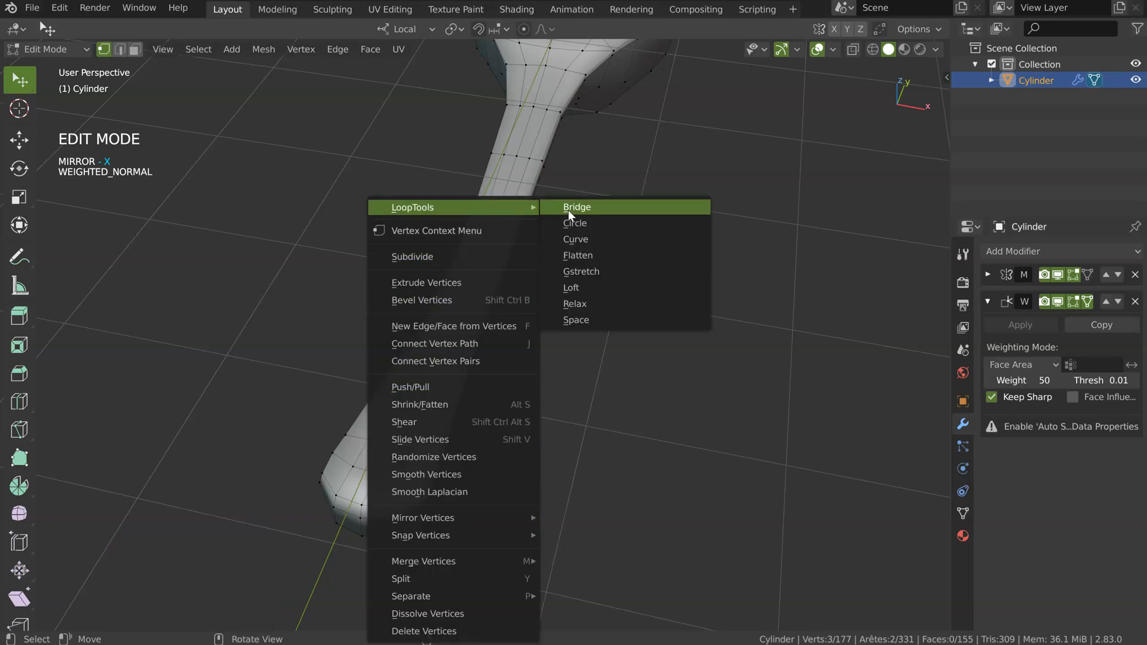
pyautogui.click(583, 320)
# - Select the top vertices of the loop where the neck flares into the bowl and distribute them evenly with LoopTools Space
pyautogui.moveTo(403, 442); pyautogui.dragTo(405, 249, button='middle')
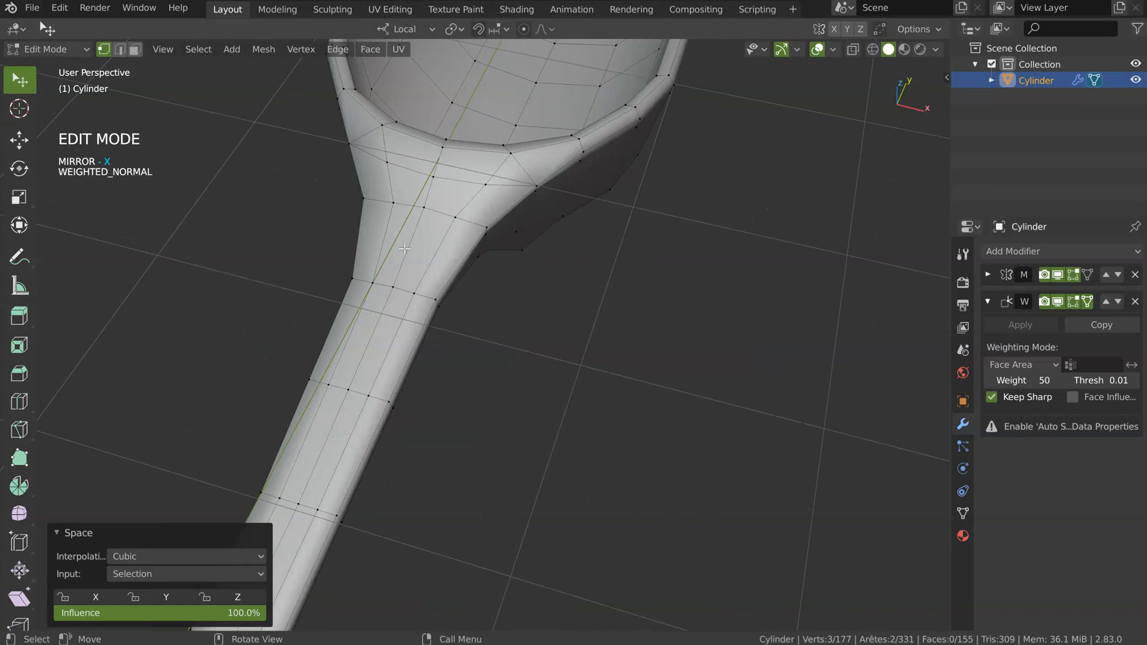
pyautogui.click(426, 206)
pyautogui.keyDown('shift'); pyautogui.click(394, 203); pyautogui.keyUp('shift')
pyautogui.keyDown('shift'); pyautogui.click(456, 217); pyautogui.keyUp('shift')
pyautogui.rightClick(505, 203)
pyautogui.moveTo(506, 203)
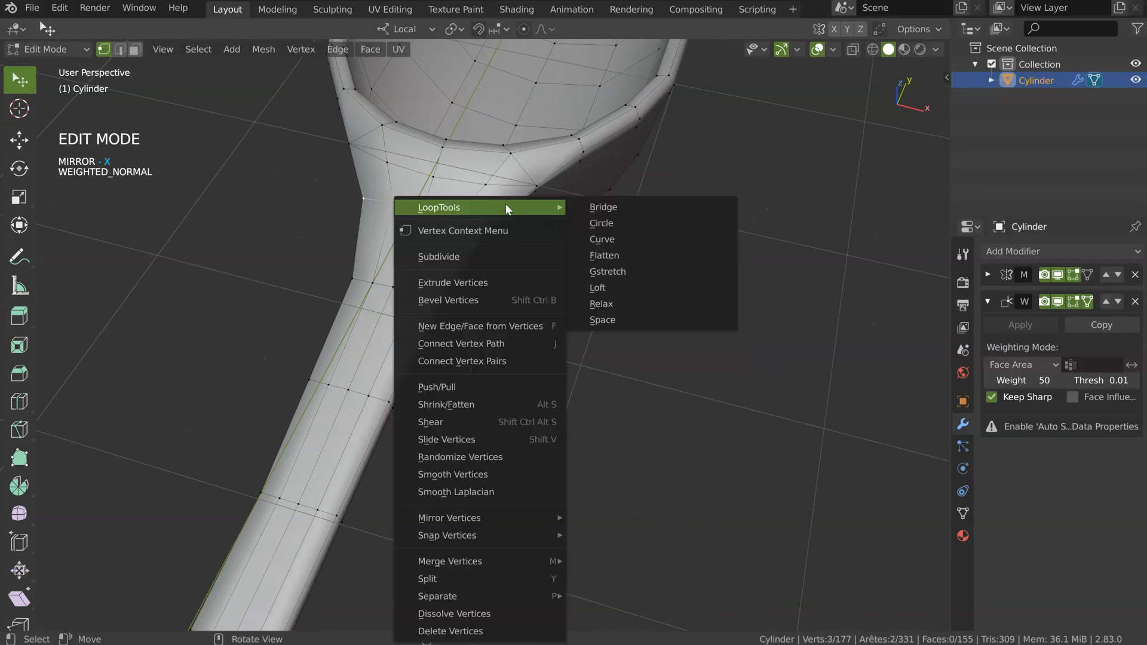
pyautogui.click(608, 331)
# - In face mode, select the two top faces at the neck just before the bowl and flatten them with LoopTools
pyautogui.keyDown('alt'); pyautogui.moveTo(614, 320); pyautogui.dragTo(509, 228, button='middle'); pyautogui.keyUp('alt')
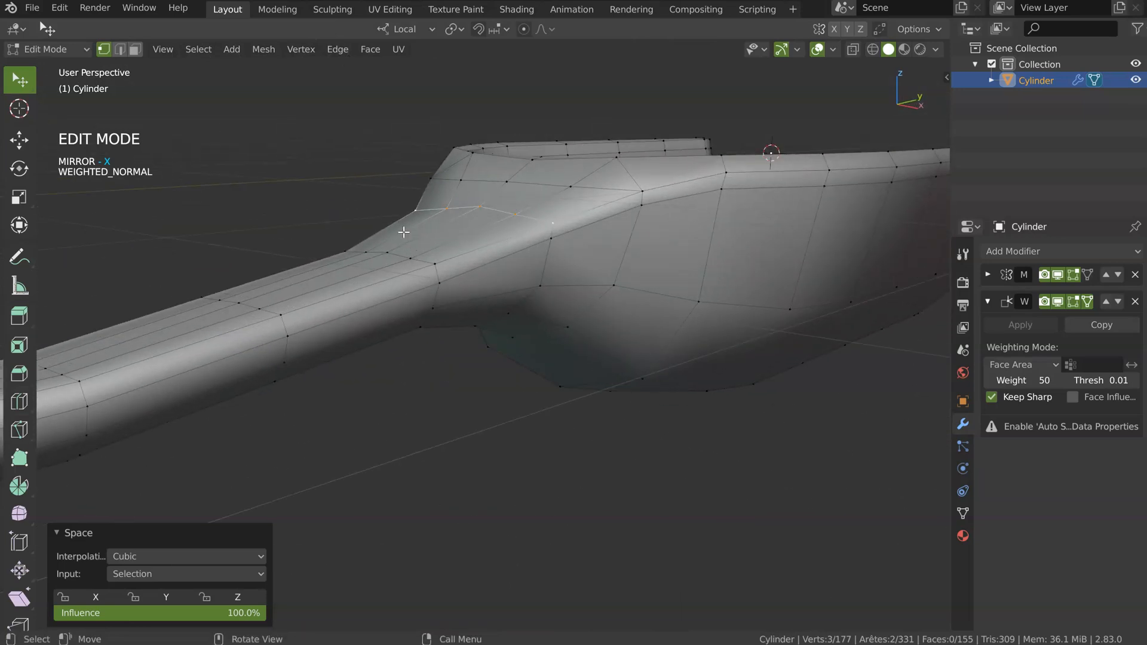
pyautogui.press('3')
pyautogui.click(449, 235)
pyautogui.keyDown('shift'); pyautogui.click(482, 245); pyautogui.keyUp('shift')
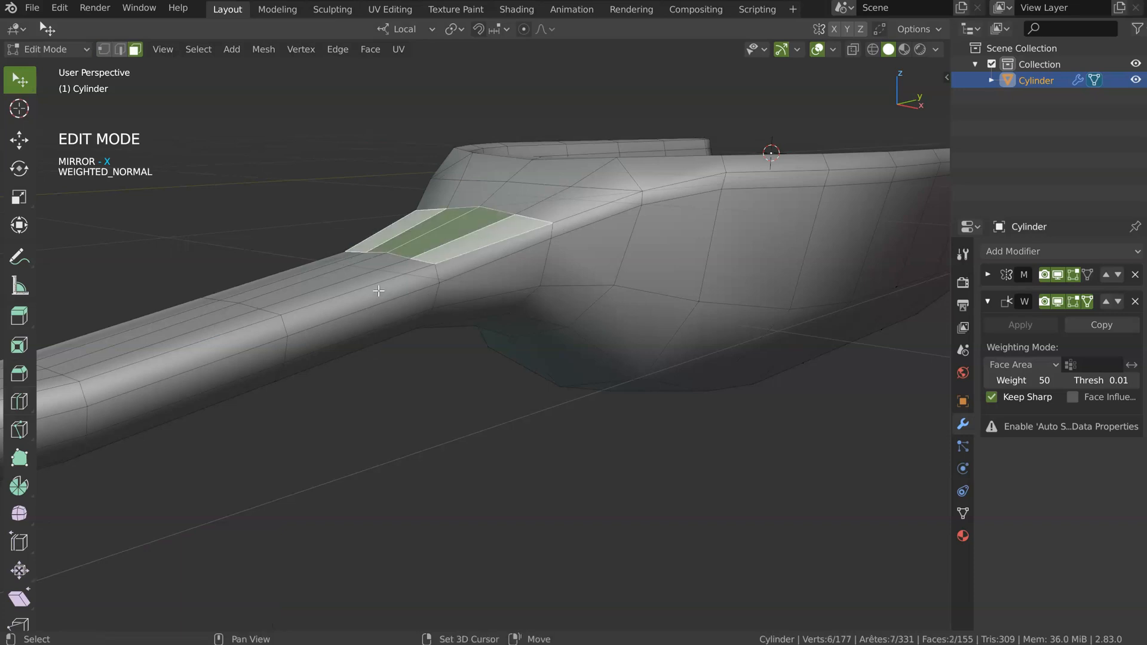
pyautogui.rightClick(494, 246)
pyautogui.moveTo(525, 246)
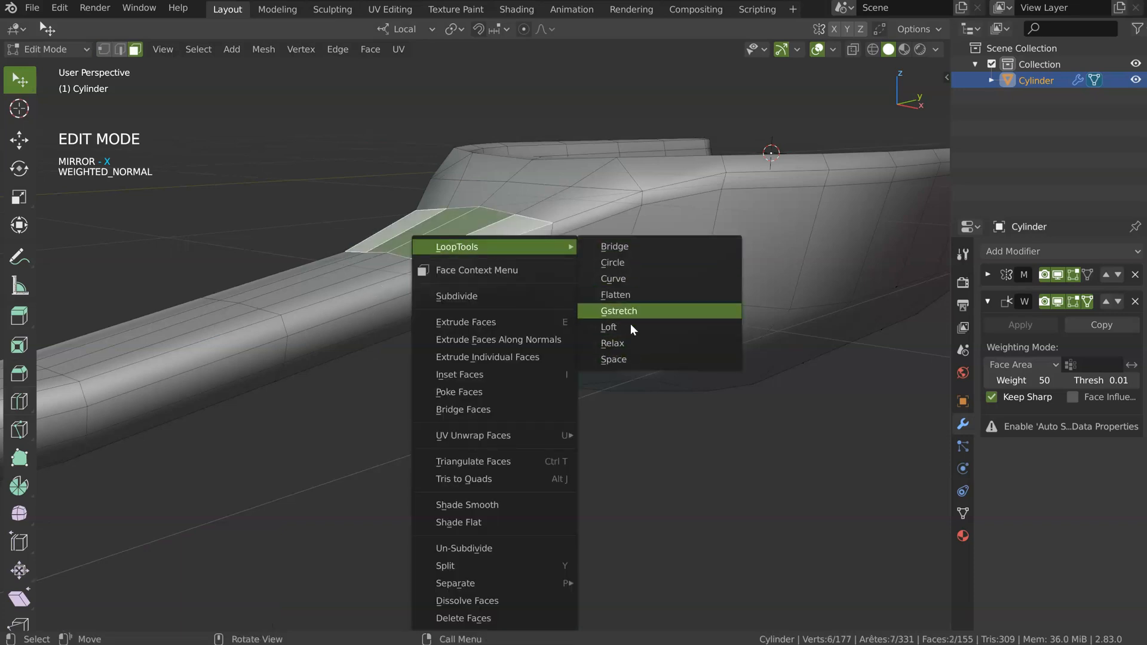
pyautogui.click(634, 295)
# - Apply the Mirror modifier in object mode and return to editing the mesh
pyautogui.moveTo(346, 286); pyautogui.dragTo(451, 257, button='middle')
pyautogui.press('Tab')
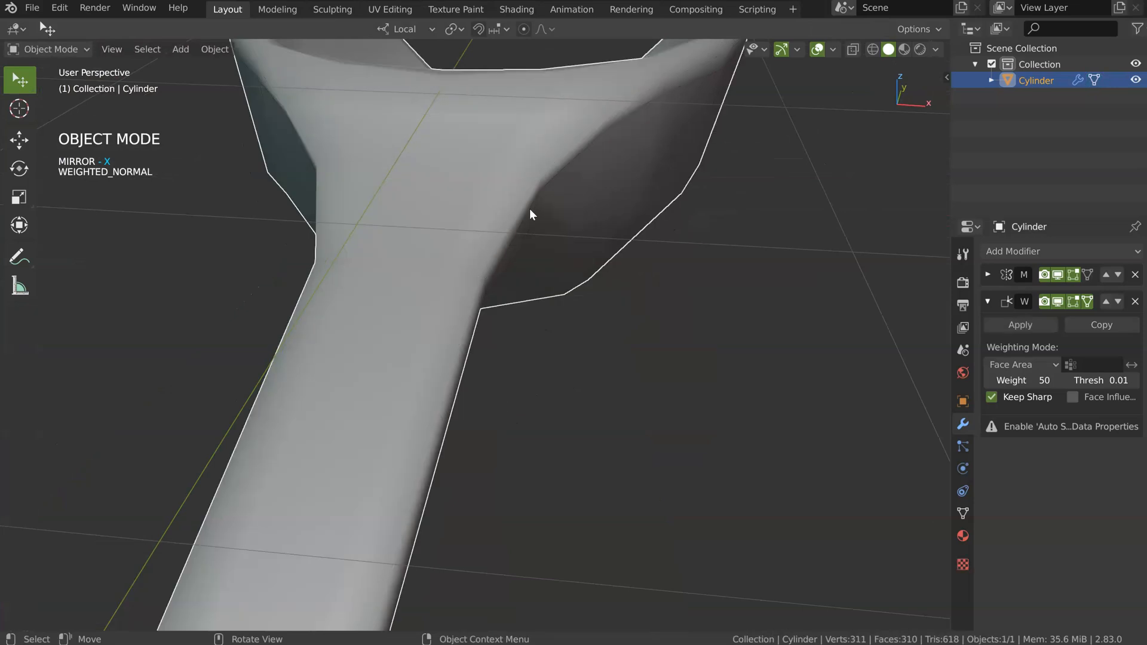
pyautogui.click(988, 274)
pyautogui.click(1020, 297)
pyautogui.press('Tab')
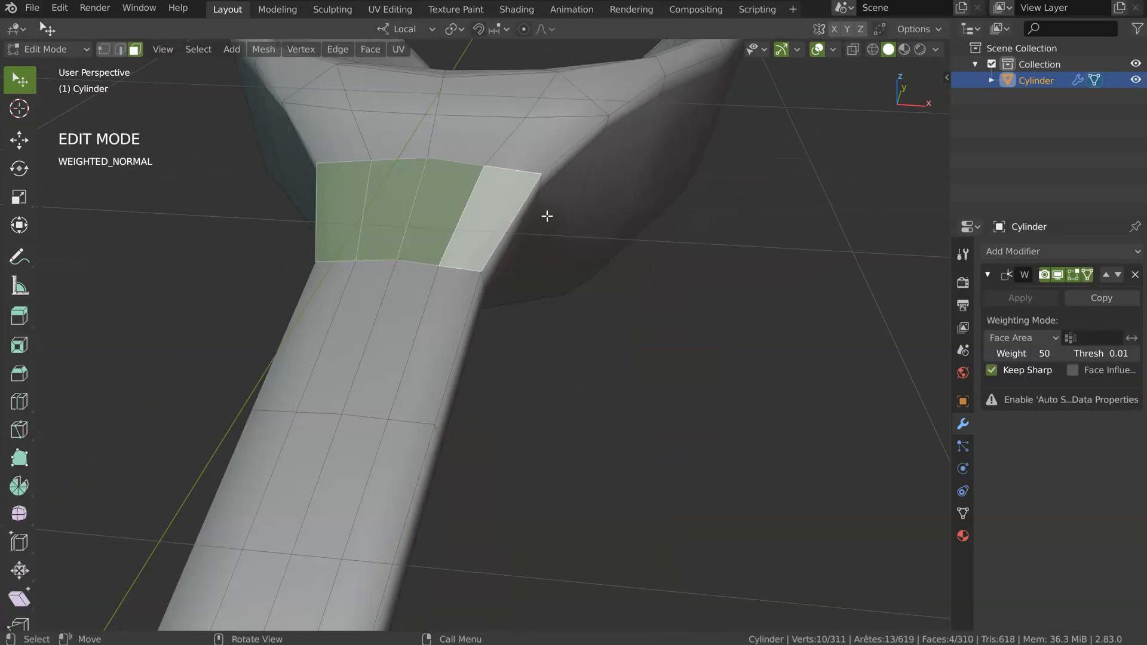
# - Flatten the four selected top faces at the neck with LoopTools, and flatten two adjacent top faces separately
pyautogui.rightClick(435, 223)
pyautogui.moveTo(449, 227)
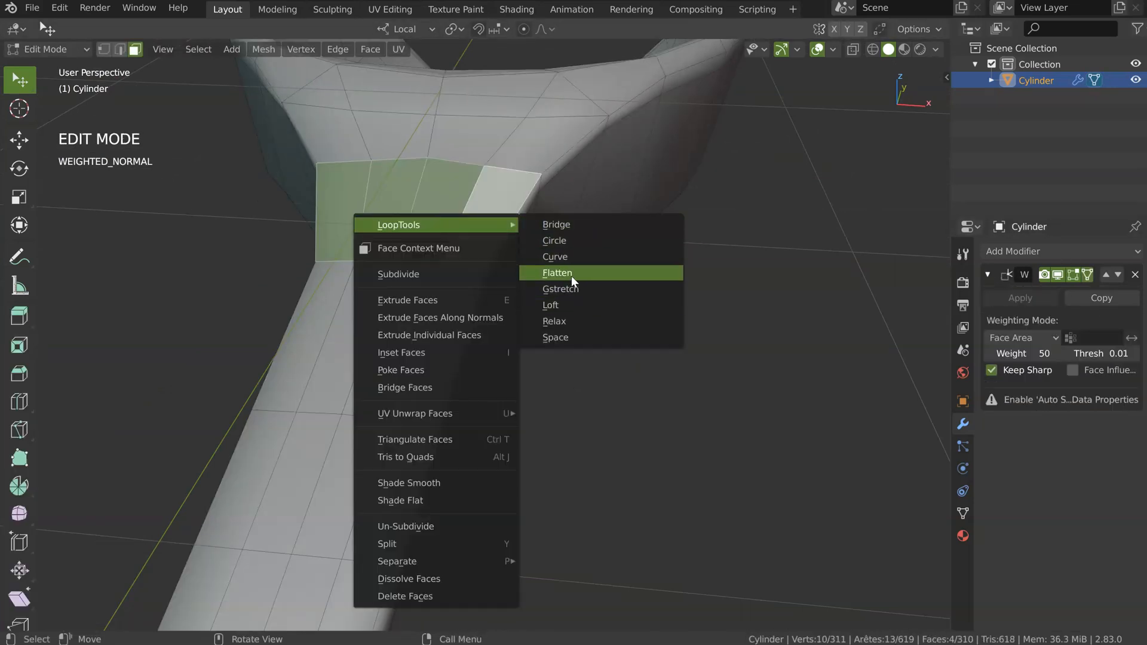
pyautogui.click(571, 274)
pyautogui.moveTo(555, 270); pyautogui.dragTo(514, 256, button='middle')
pyautogui.scroll(-4, 515, 256)
pyautogui.click(455, 235)
pyautogui.keyDown('shift'); pyautogui.click(487, 236); pyautogui.keyUp('shift')
pyautogui.moveTo(436, 313); pyautogui.dragTo(464, 242, button='middle')
pyautogui.rightClick(464, 241)
pyautogui.moveTo(464, 241)
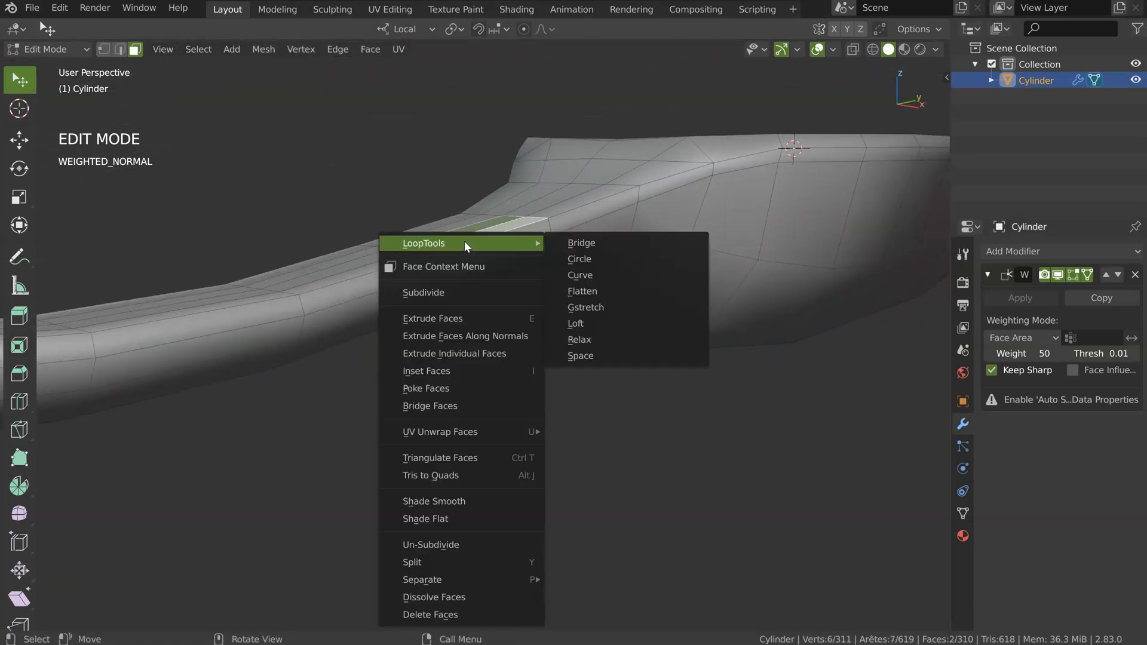
pyautogui.click(597, 292)
# - Return to object mode and add a Catmull-Clark Subdivision Surface modifier with render and viewport levels of 2
pyautogui.moveTo(597, 294); pyautogui.dragTo(366, 315, button='middle')
pyautogui.moveTo(478, 301); pyautogui.dragTo(455, 322, button='middle')
pyautogui.press('Tab')
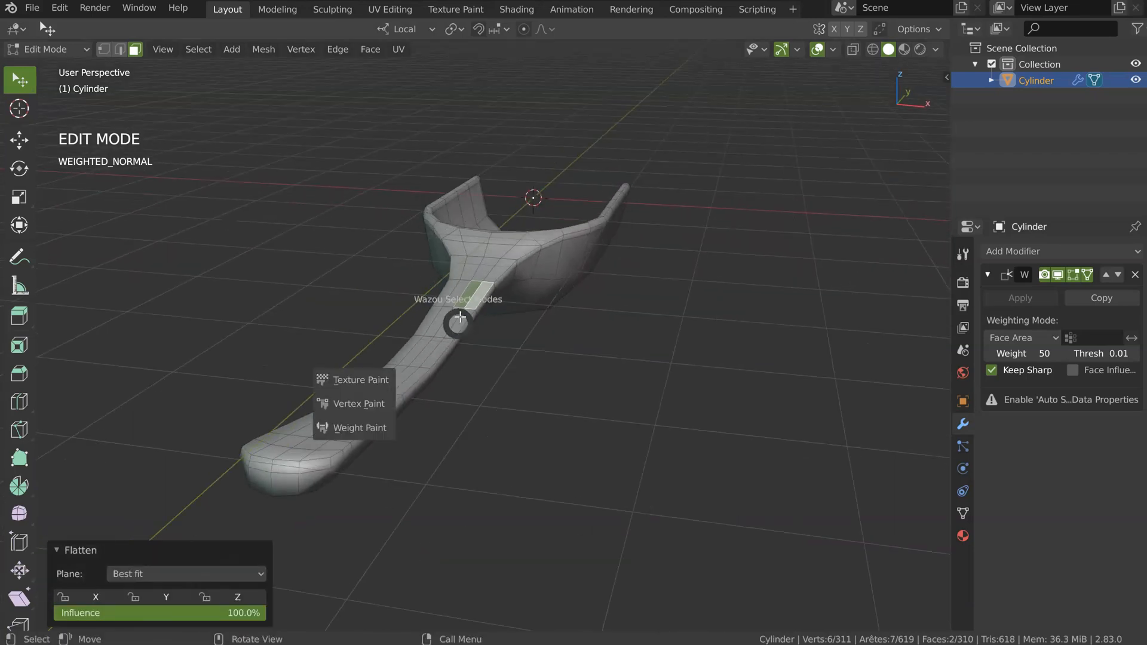
pyautogui.click(472, 281)
pyautogui.rightClick(475, 280)
pyautogui.click(600, 276)
pyautogui.moveTo(551, 259); pyautogui.dragTo(319, 232, button='middle')
pyautogui.click(139, 7)
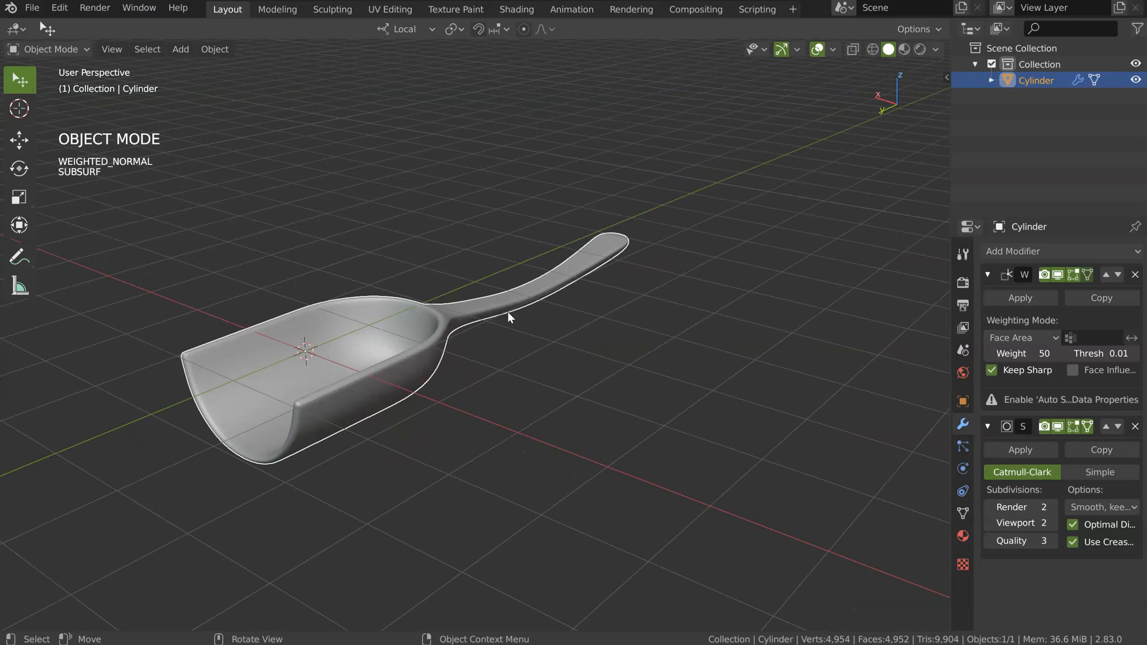
# - In the right side view, move the spoon about 1.26 cm along Y and 0.98 cm up so the bowl rests on the ground line
pyautogui.moveTo(507, 311); pyautogui.dragTo(518, 296, button='middle')
pyautogui.press('KP_3')
pyautogui.keyDown('shift'); pyautogui.moveTo(672, 333); pyautogui.dragTo(561, 320, button='middle'); pyautogui.keyUp('shift')
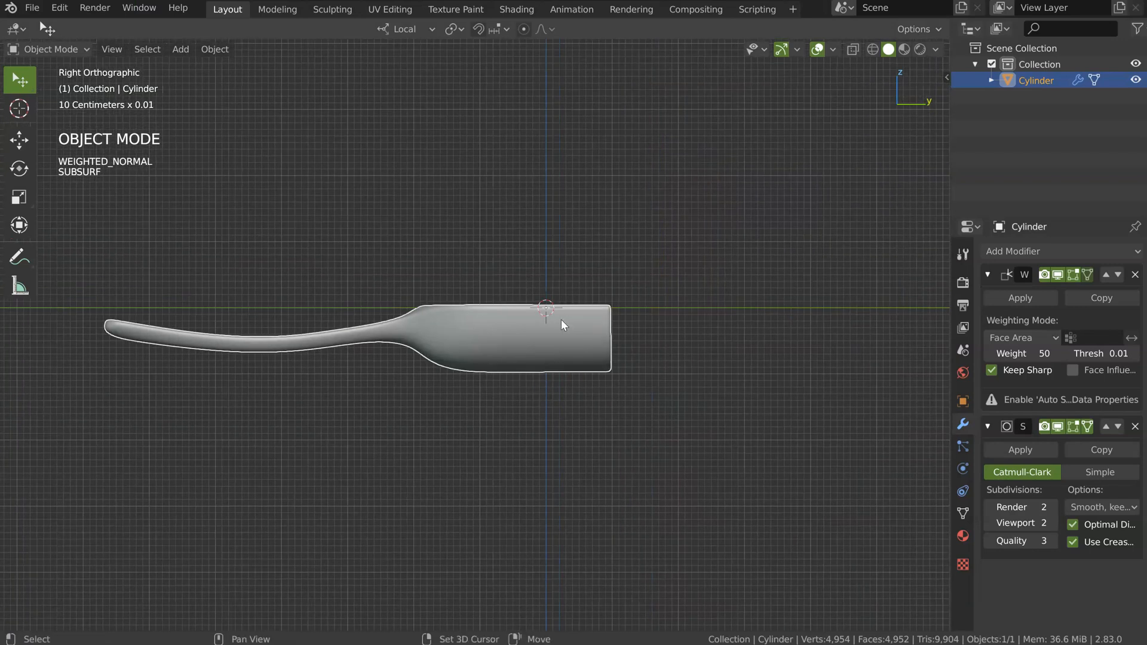
pyautogui.press('g')
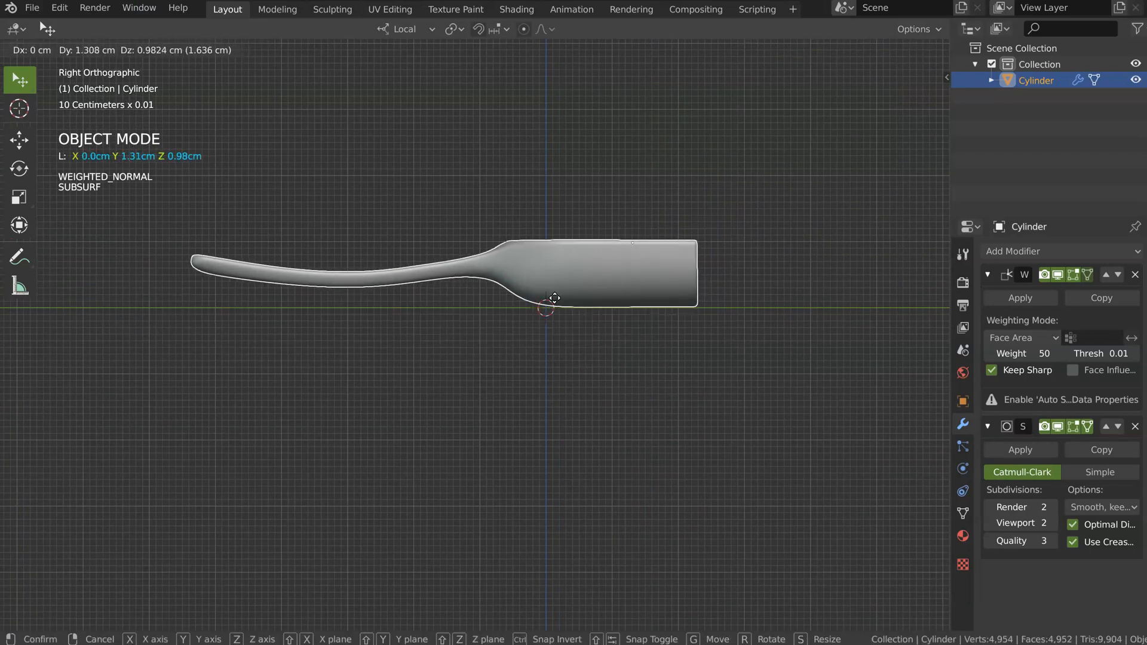
pyautogui.click(551, 298)
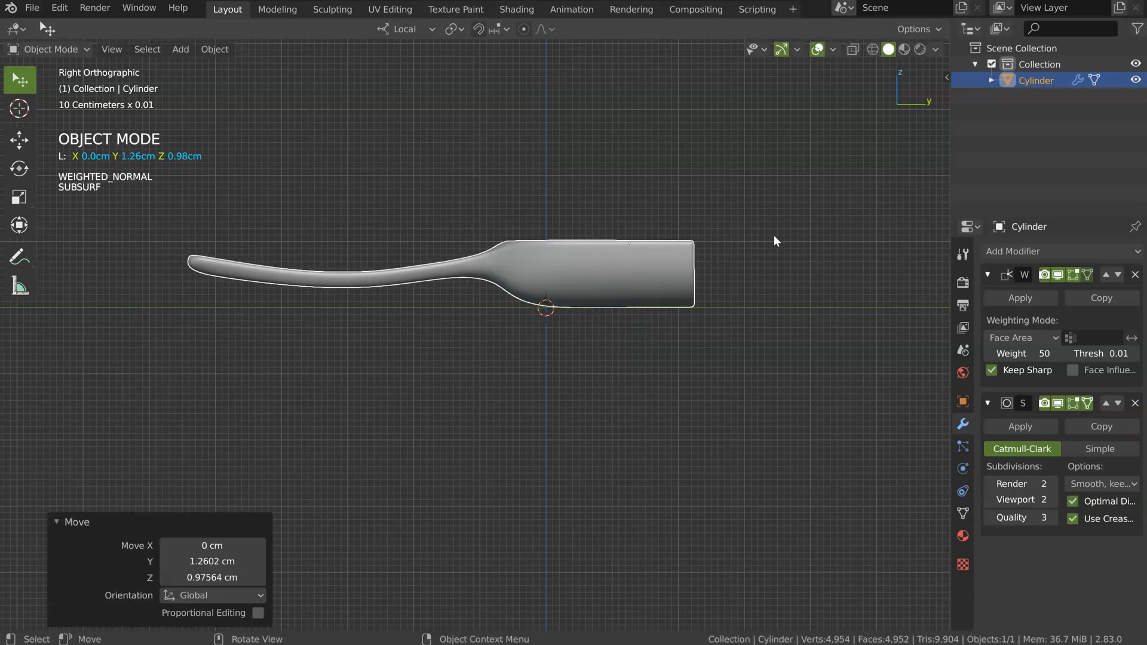
# - Rotate the spoon by about -4.74° in the side view and raise it about 0.08 cm back onto the ground line
pyautogui.press('r')
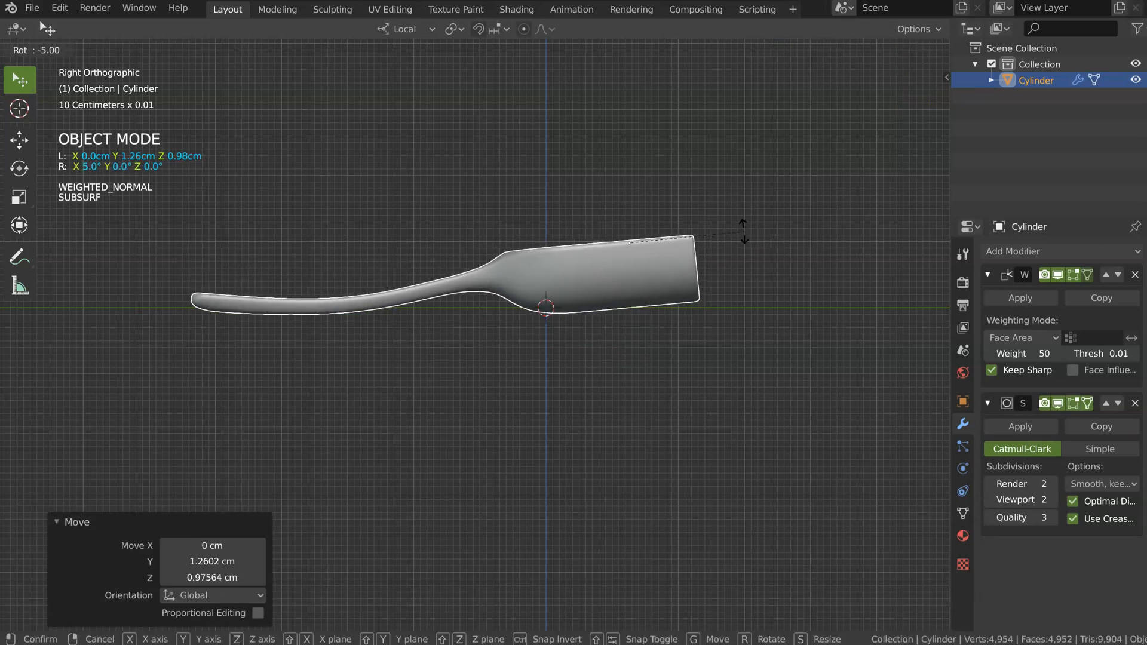
pyautogui.click(745, 233)
pyautogui.press('g')
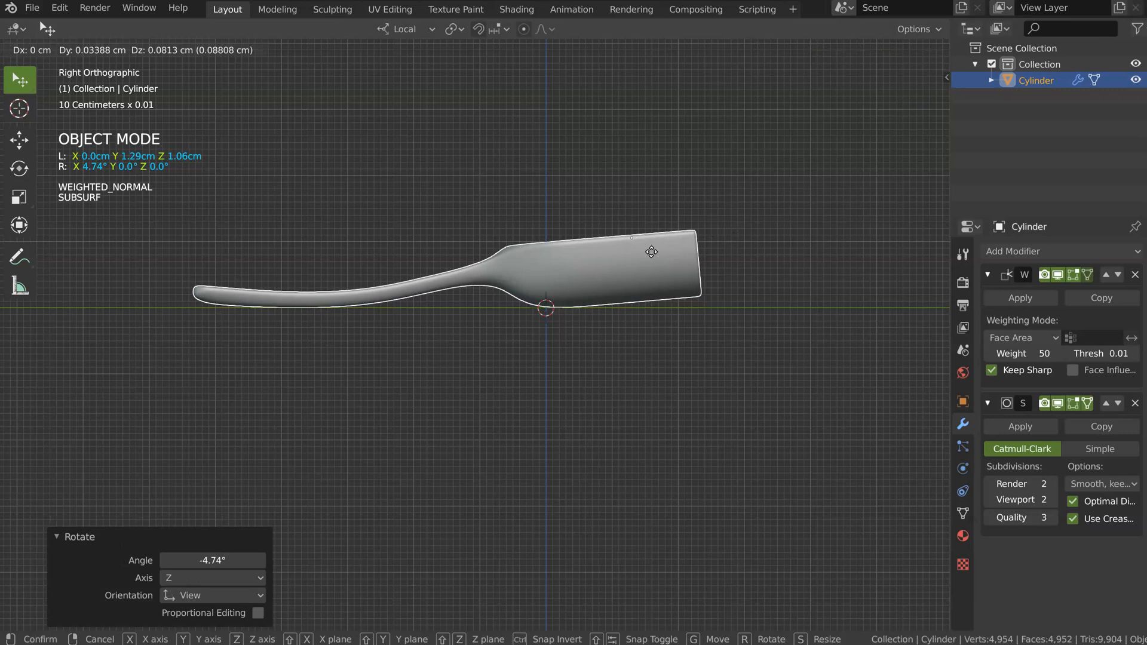
pyautogui.click(652, 252)
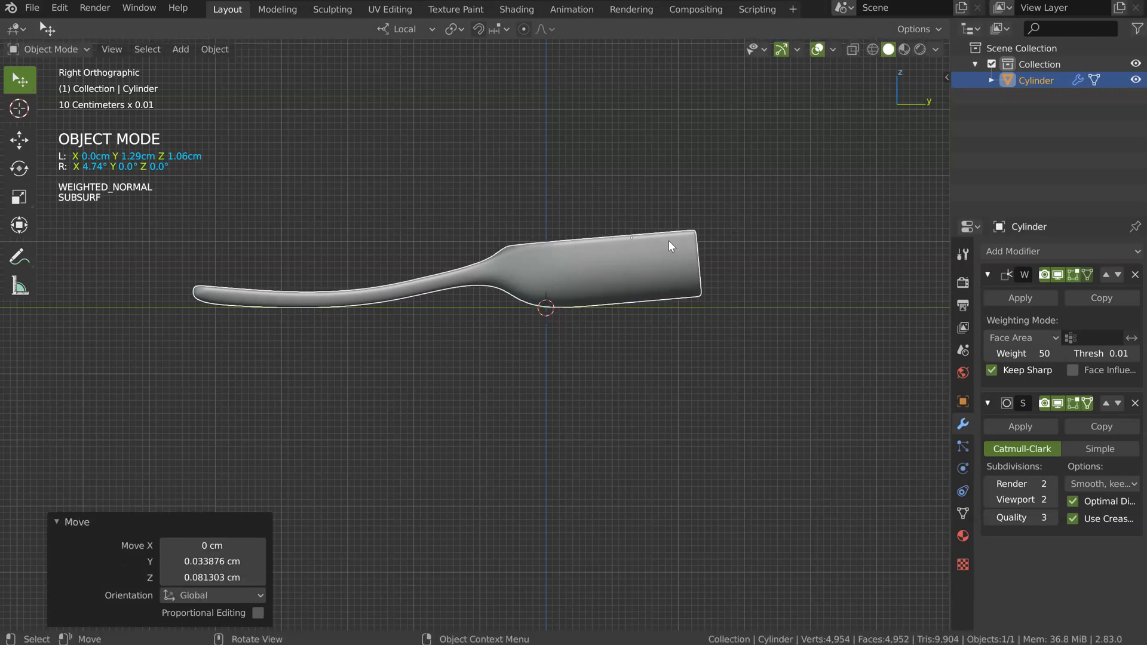
pyautogui.scroll(2, 556, 241)
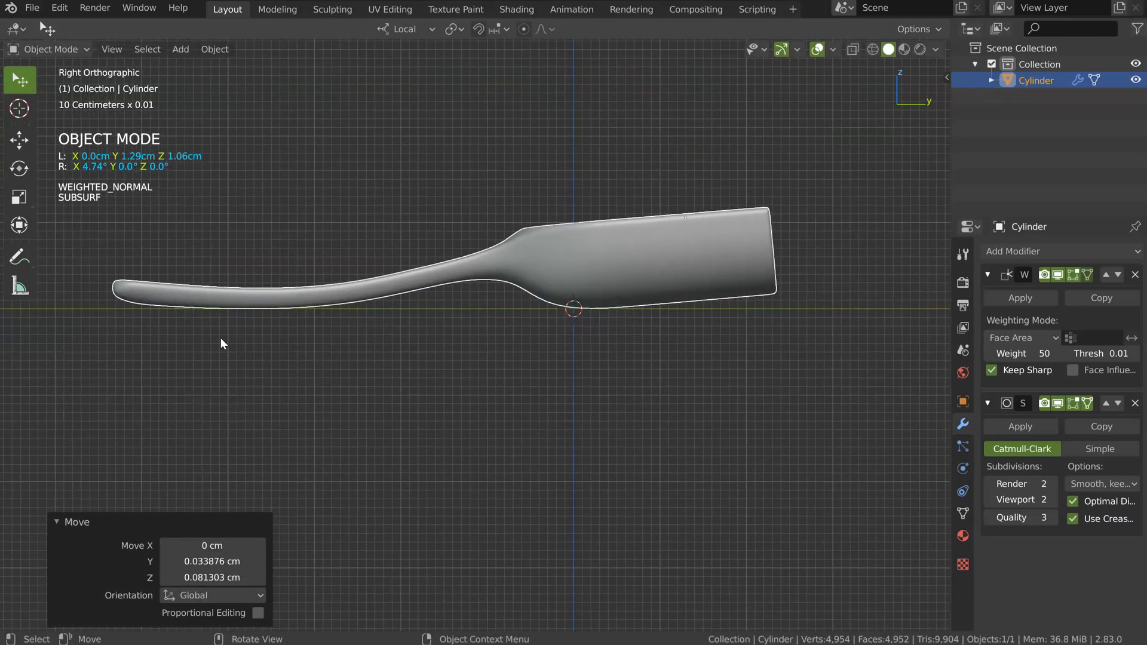
# - Select the ring of faces around the lower curve of the handle, shift it about 0.003 cm along Y, and return to object mode
pyautogui.press('Tab')
pyautogui.scroll(3, 199, 312)
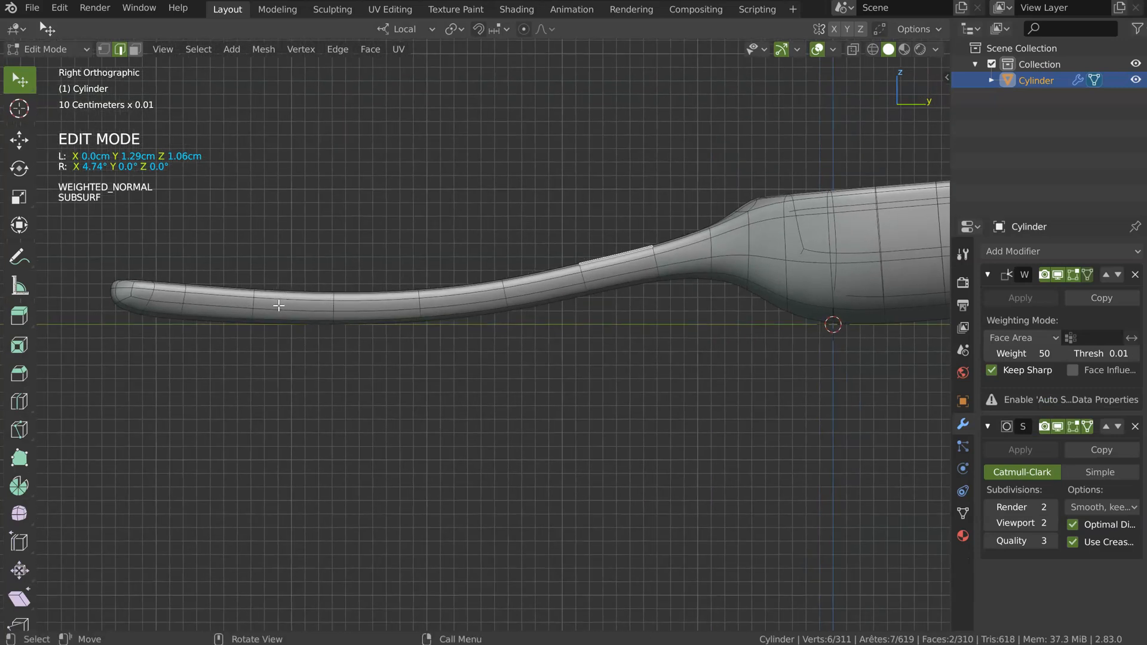
pyautogui.keyDown('alt'); pyautogui.click(285, 300); pyautogui.keyUp('alt')
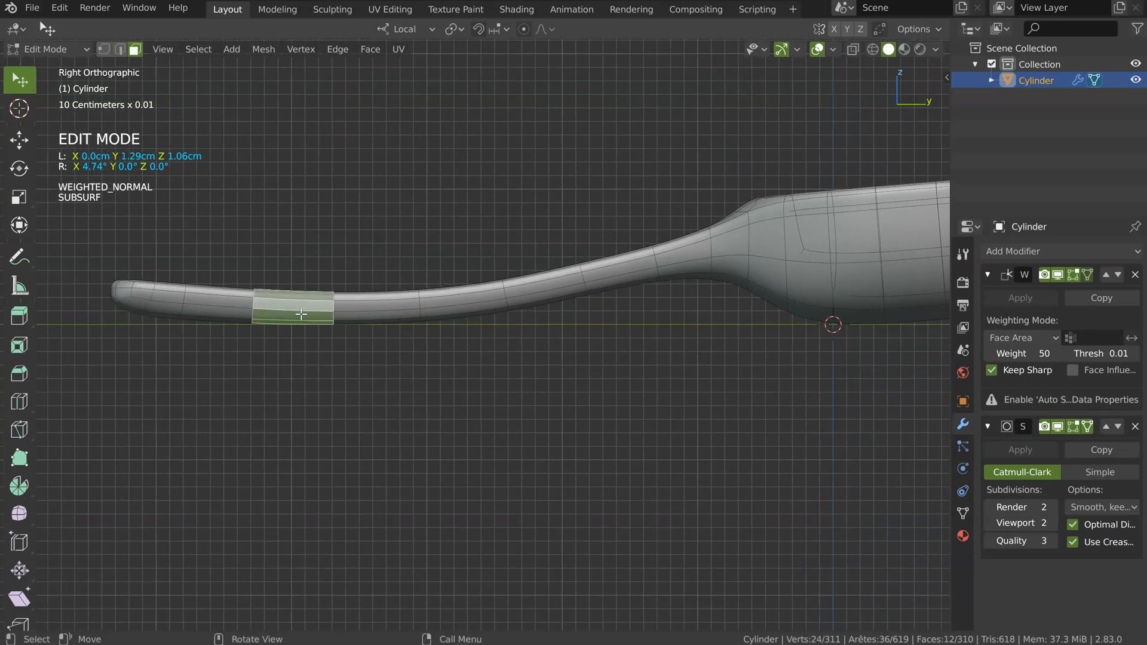
pyautogui.press('g')
pyautogui.click(302, 314)
pyautogui.press('Tab')
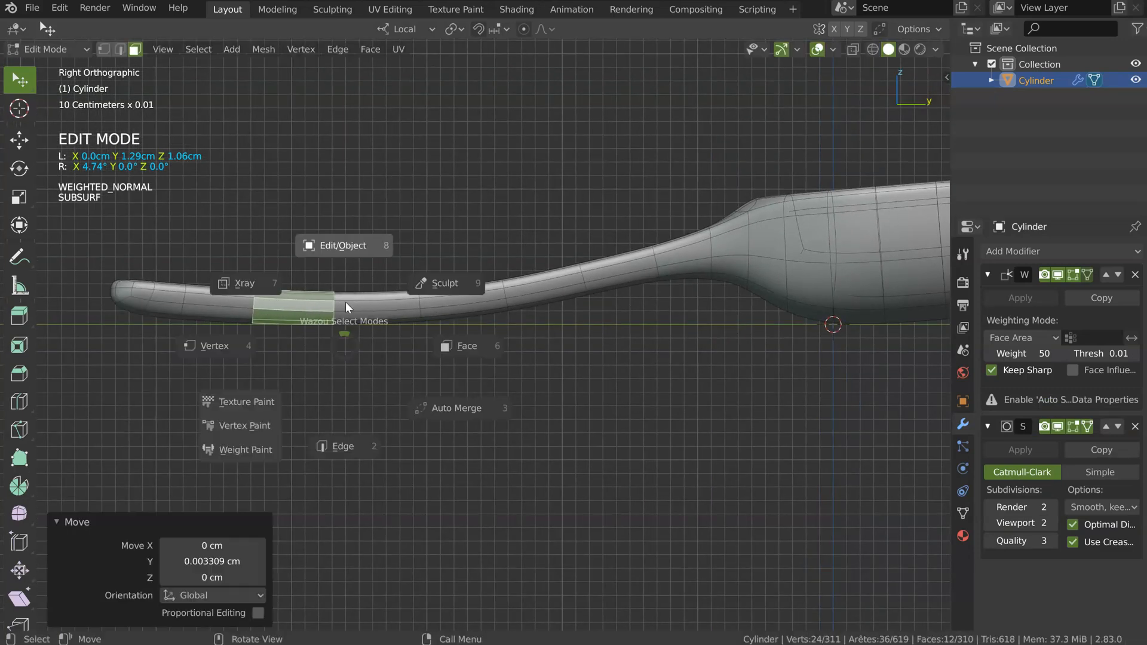
pyautogui.click(345, 247)
pyautogui.keyDown('shift'); pyautogui.moveTo(546, 256); pyautogui.dragTo(386, 254, button='middle'); pyautogui.keyUp('shift')
pyautogui.scroll(-4, 663, 263)
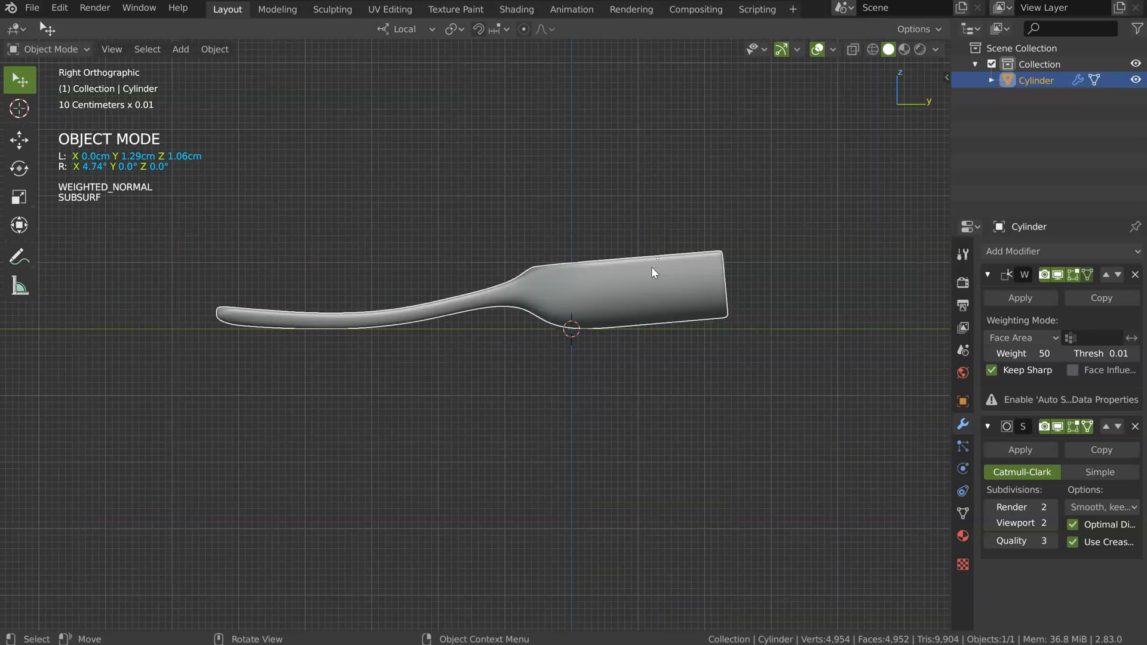
# - Apply the spoon's rotation, scale and location transforms
pyautogui.hotkey('ctrl', 'a')
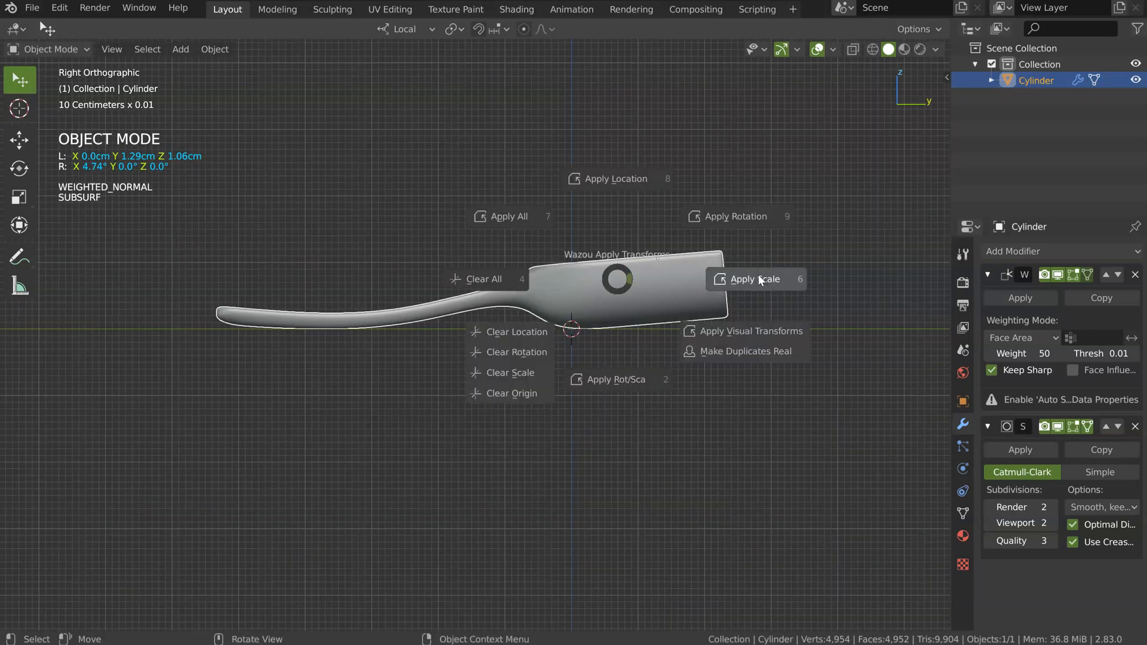
pyautogui.click(738, 214)
pyautogui.hotkey('ctrl', 'a')
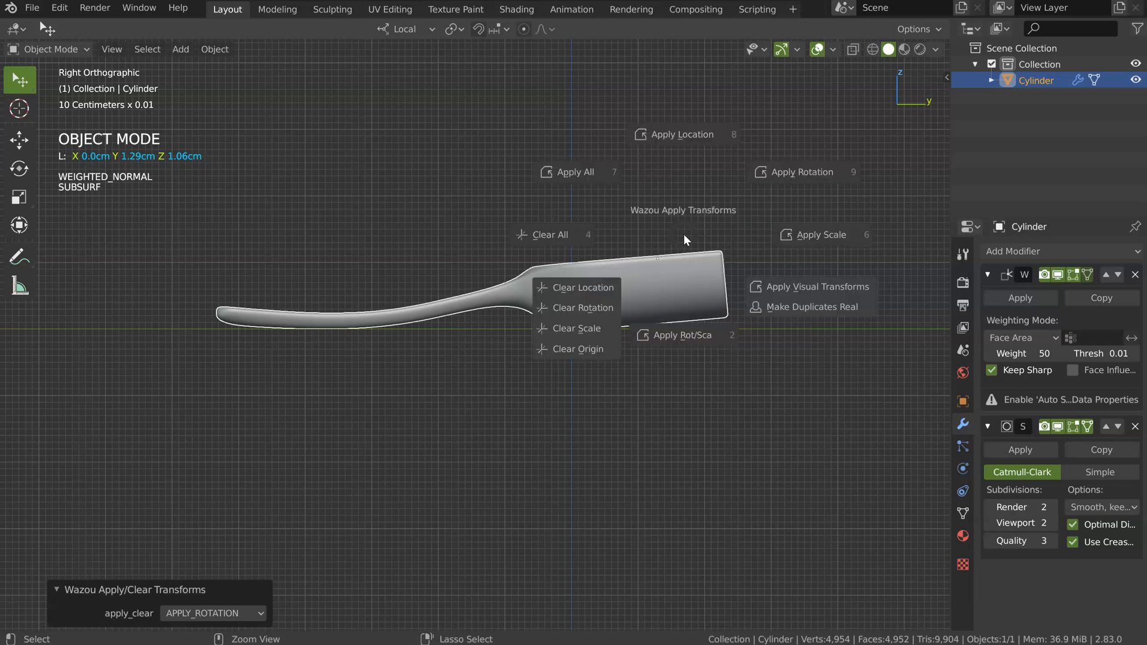
pyautogui.click(833, 237)
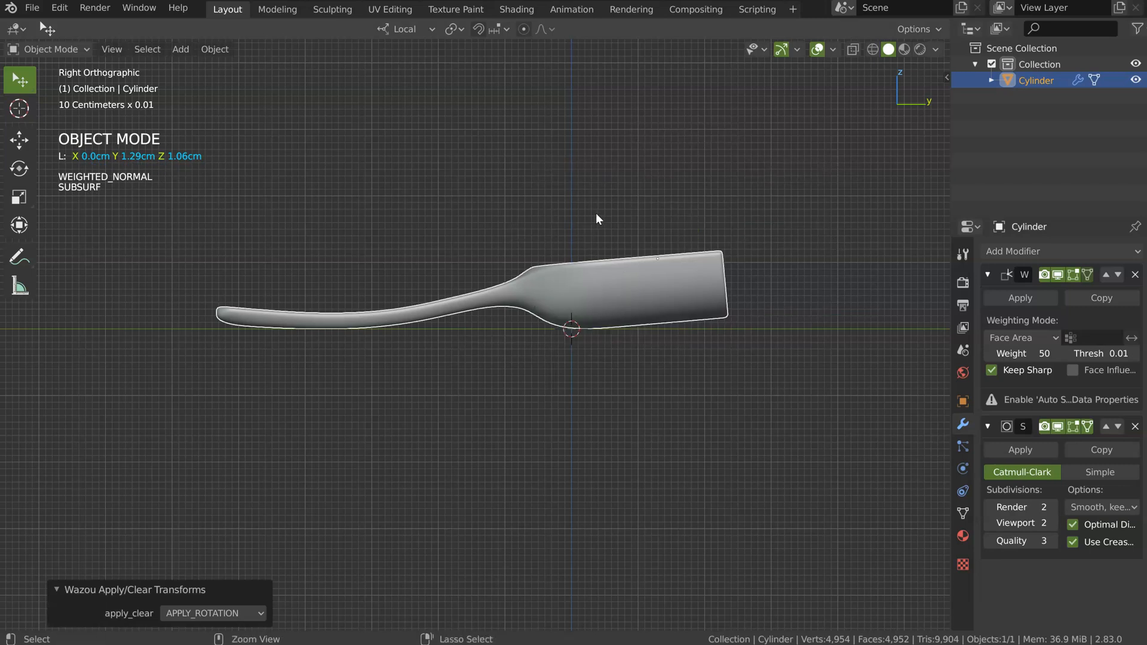
pyautogui.hotkey('ctrl', 'a')
pyautogui.click(579, 115)
# - Display the wireframe over the shaded spoon in object mode and inspect its topology in perspective
pyautogui.moveTo(583, 158); pyautogui.dragTo(521, 189, button='middle')
pyautogui.scroll(3, 617, 242)
pyautogui.press('space')
pyautogui.click(566, 161)
pyautogui.moveTo(845, 135); pyautogui.dragTo(419, 222, button='middle')
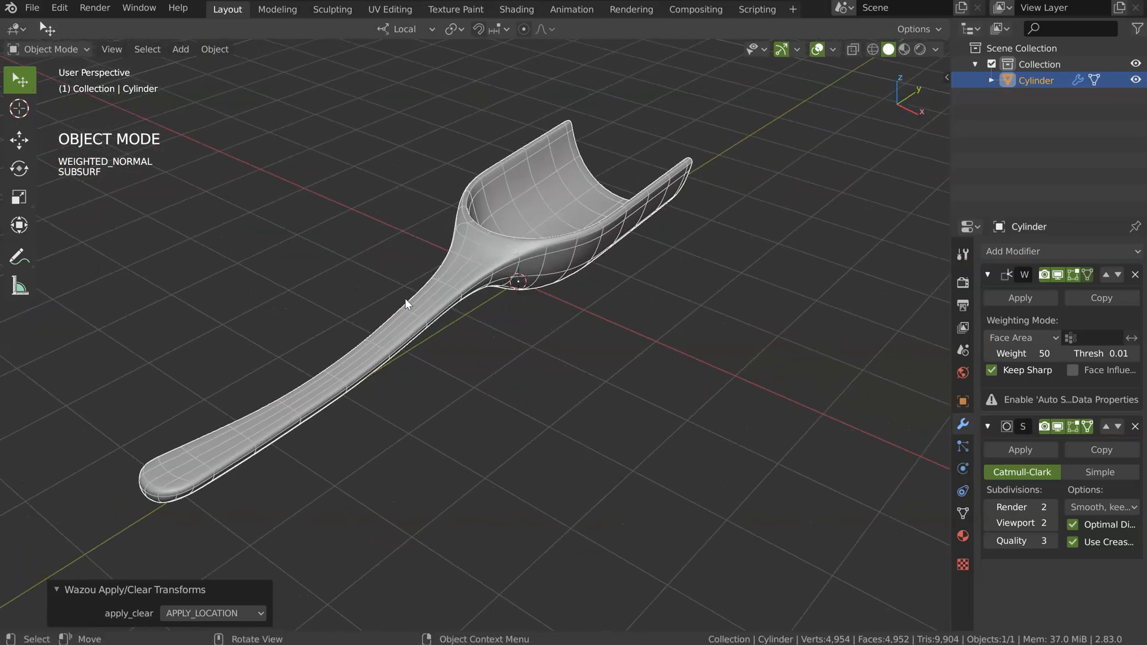
# - Remove the Weighted Normal and Subdivision Surface modifiers from the spoon in object mode
pyautogui.moveTo(478, 287); pyautogui.dragTo(440, 336, button='middle')
pyautogui.press('Tab')
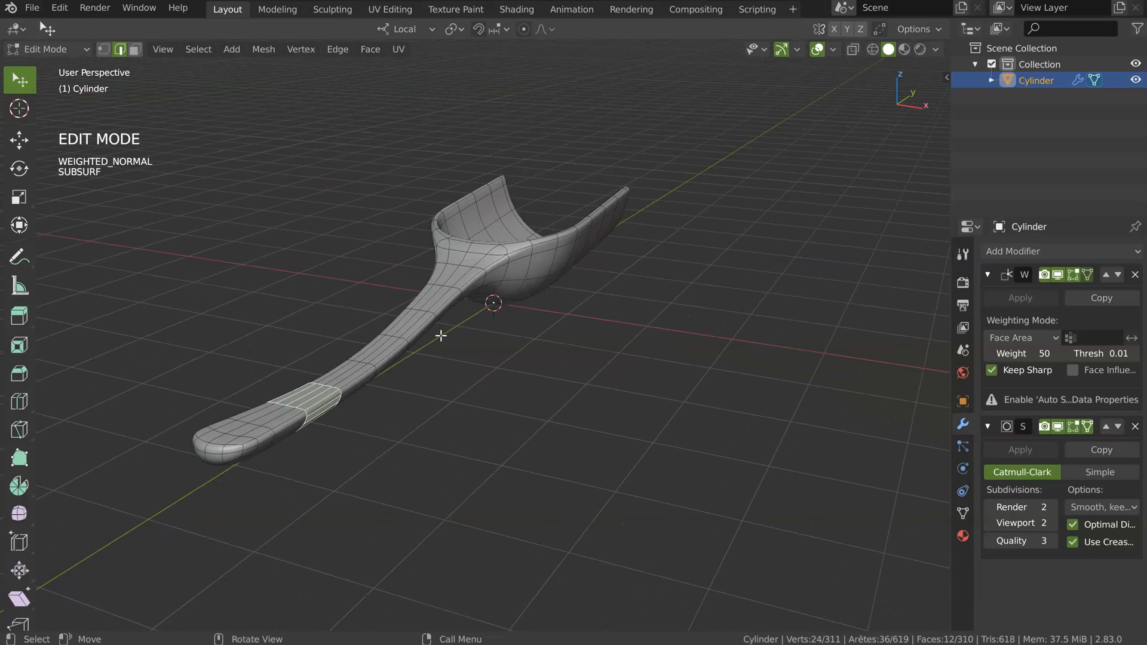
pyautogui.hotkey('ctrl', 'Tab')
pyautogui.click(420, 289)
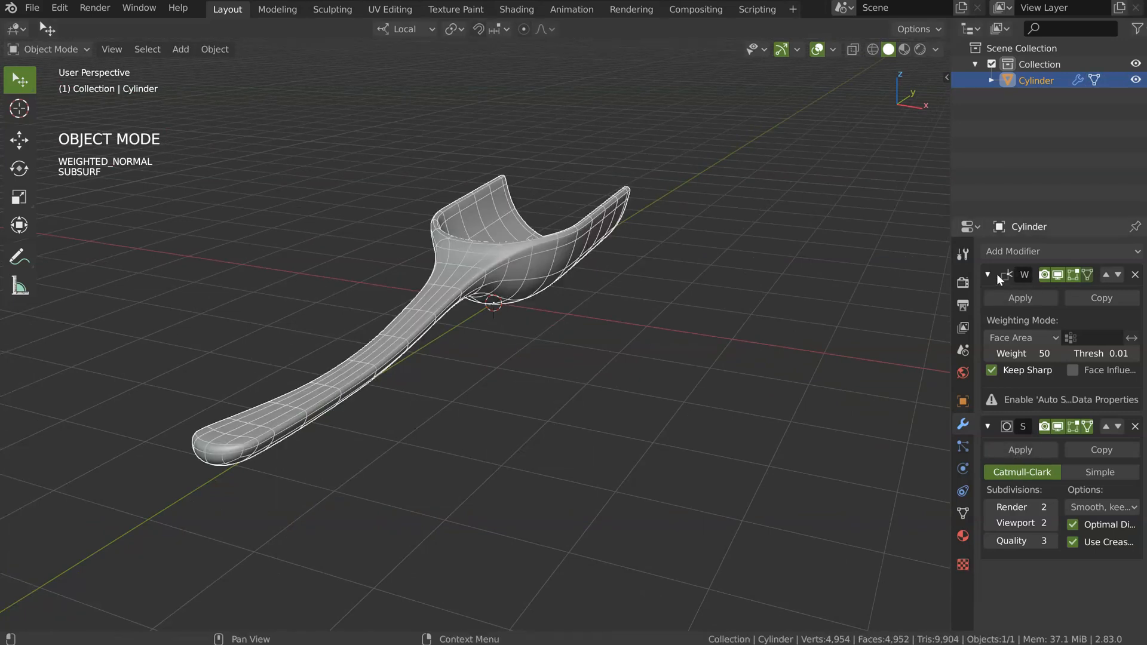
pyautogui.click(1134, 275)
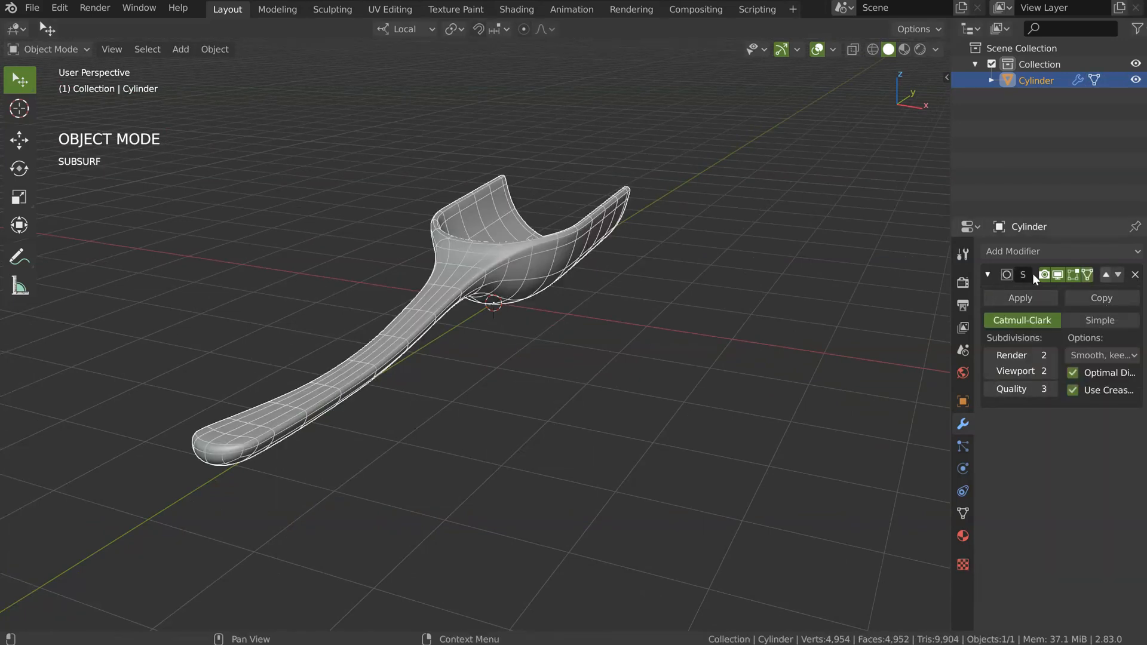
pyautogui.click(1133, 275)
# - Mark the outer edge loop running around the handle and along the rim of the scoop as a seam
pyautogui.moveTo(663, 309); pyautogui.dragTo(376, 356, button='middle')
pyautogui.hotkey('ctrl', 'Tab')
pyautogui.click(324, 429)
pyautogui.keyDown('alt'); pyautogui.click(289, 440); pyautogui.keyUp('alt')
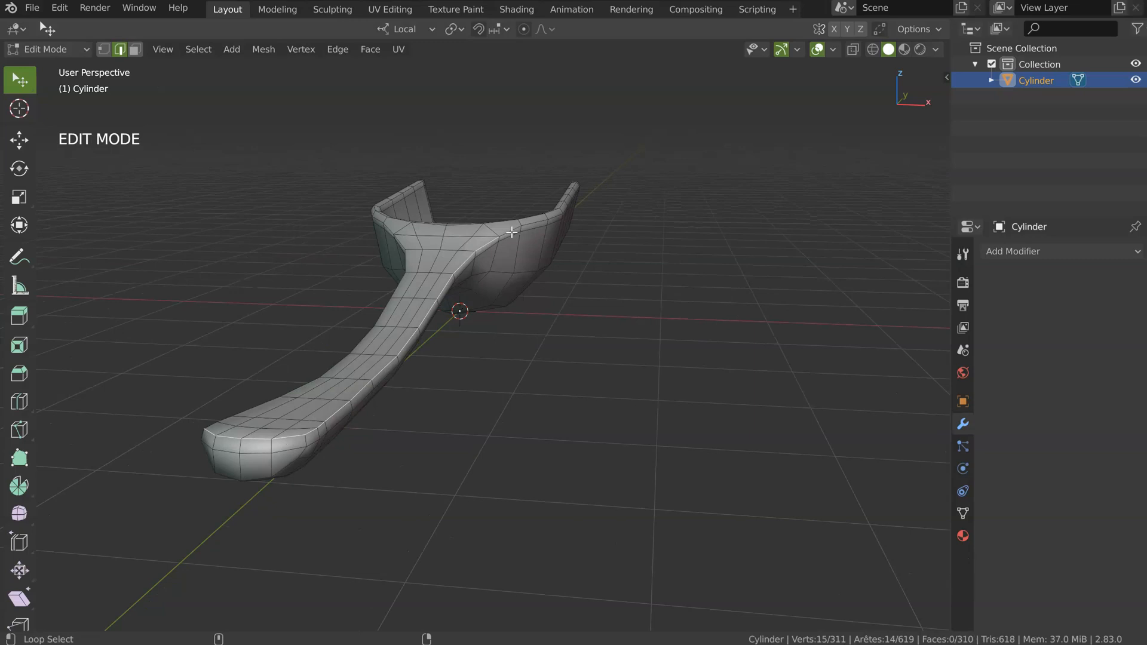
pyautogui.moveTo(458, 312); pyautogui.dragTo(382, 291, button='middle')
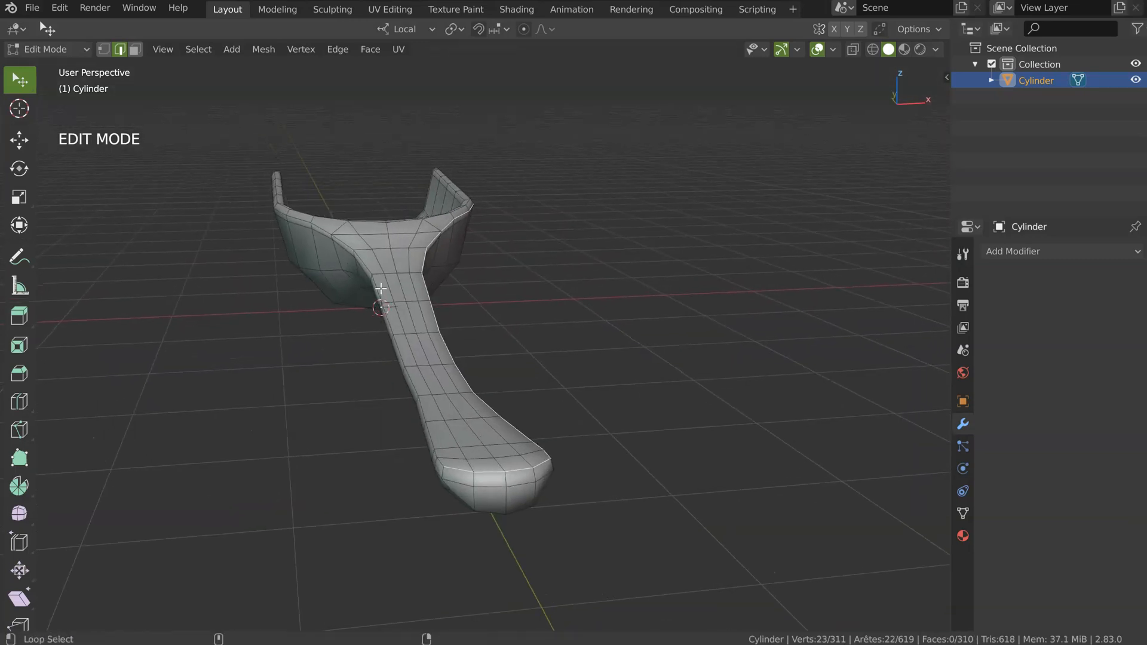
pyautogui.moveTo(310, 196); pyautogui.dragTo(496, 294, button='middle')
pyautogui.keyDown('alt'); pyautogui.click(489, 282); pyautogui.keyUp('alt')
pyautogui.moveTo(442, 265); pyautogui.dragTo(418, 283, button='middle')
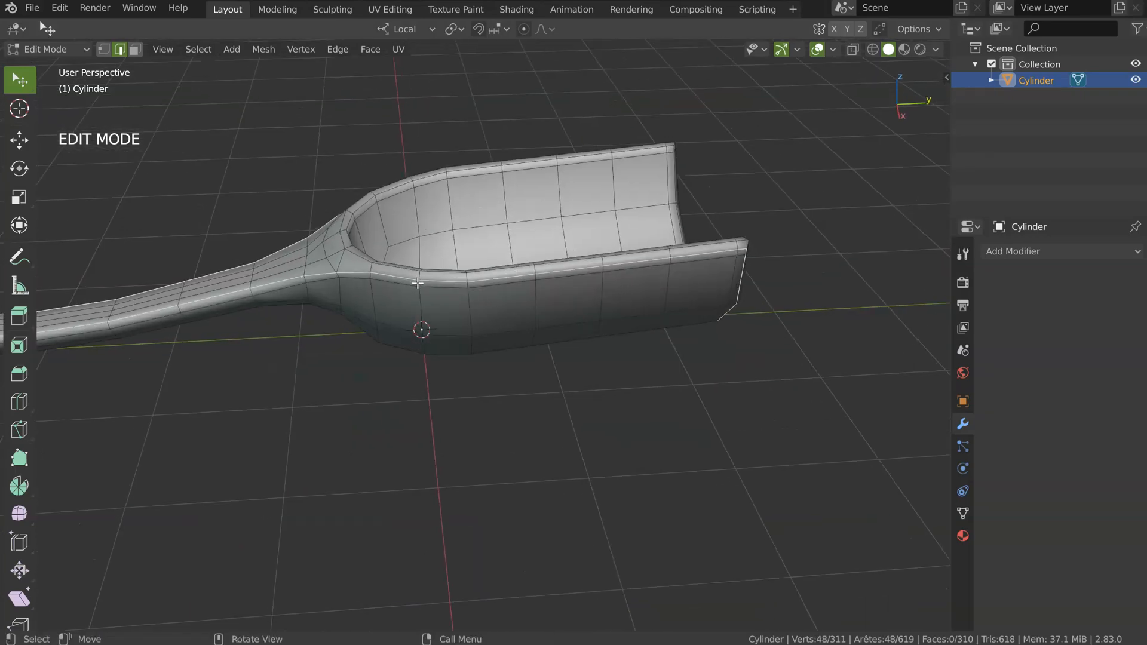
pyautogui.rightClick(417, 283)
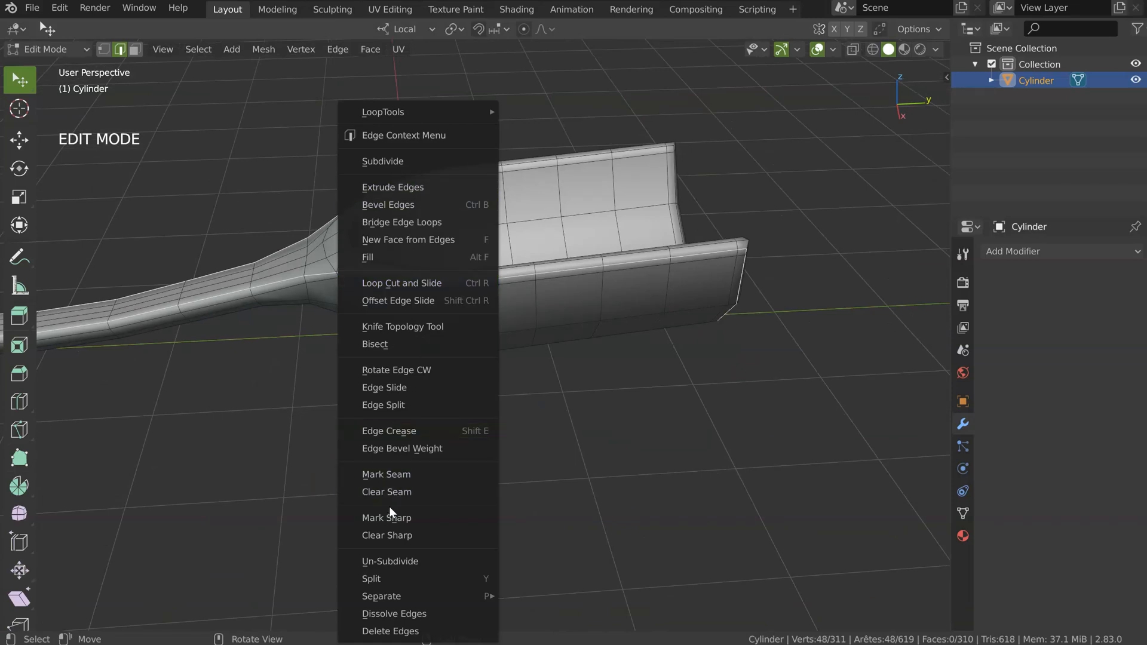
pyautogui.click(393, 474)
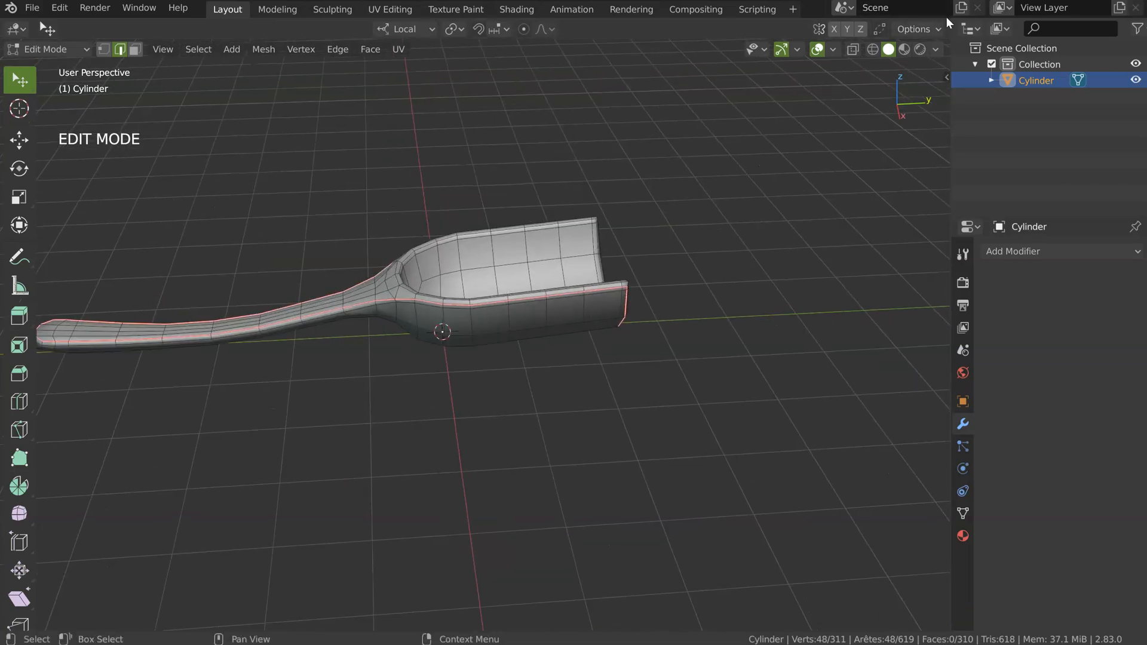
# - Split the 3D viewport in two and show a UV Editor in the new area
pyautogui.moveTo(944, 19); pyautogui.dragTo(534, 30)
pyautogui.click(512, 29)
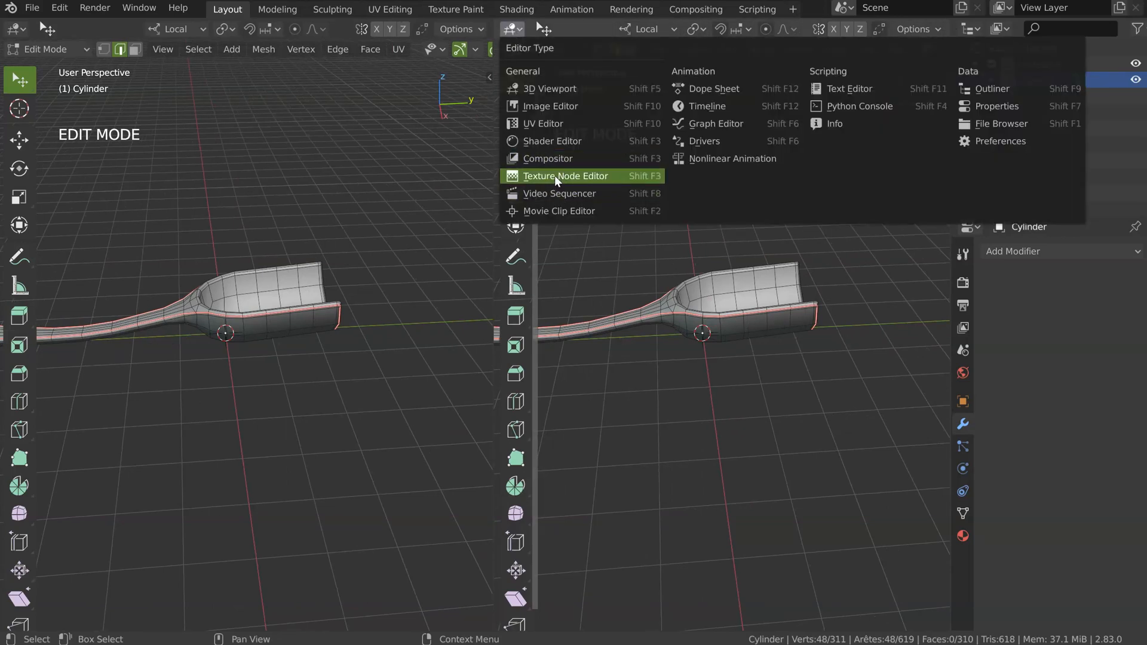
pyautogui.click(568, 123)
# - Select all faces of the spoon and unwrap them along the marked seams
pyautogui.press('3')
pyautogui.press('a')
pyautogui.click(251, 205)
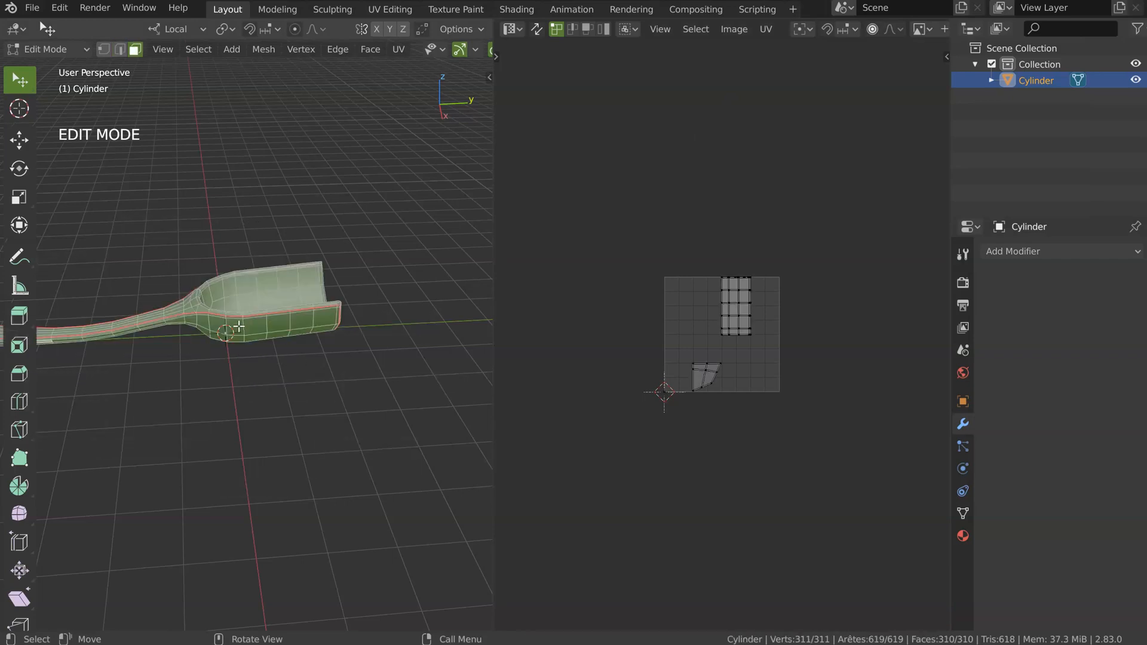
pyautogui.press('u')
pyautogui.click(241, 324)
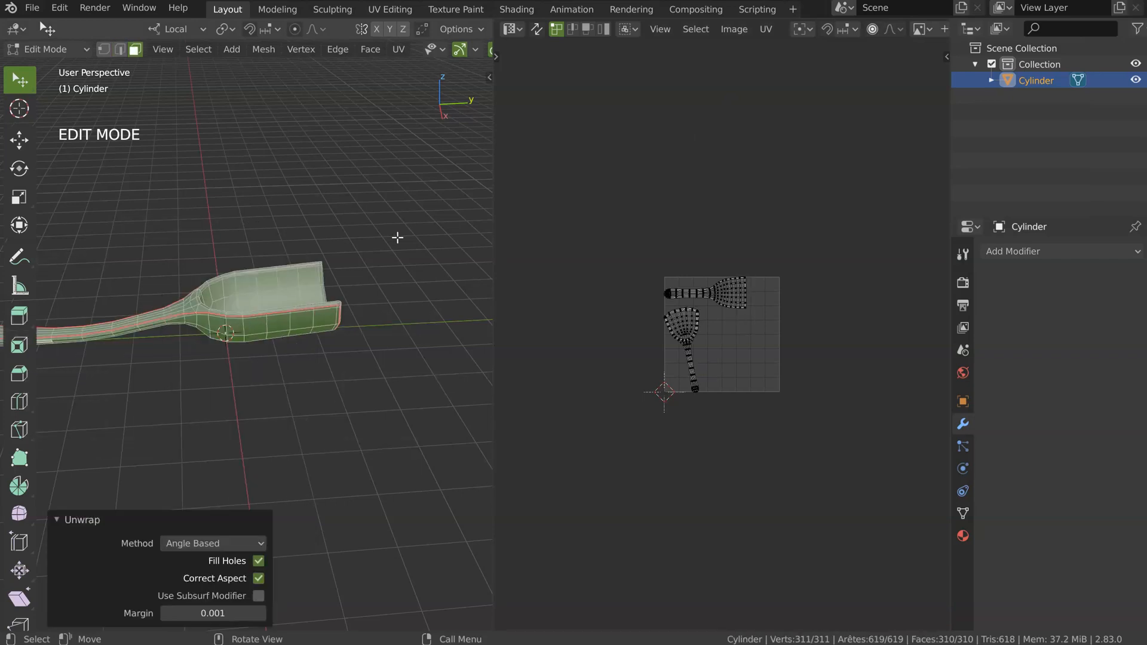
# - Try the Conformal method for the spoon's unwrap
pyautogui.scroll(2, 742, 295)
pyautogui.click(212, 544)
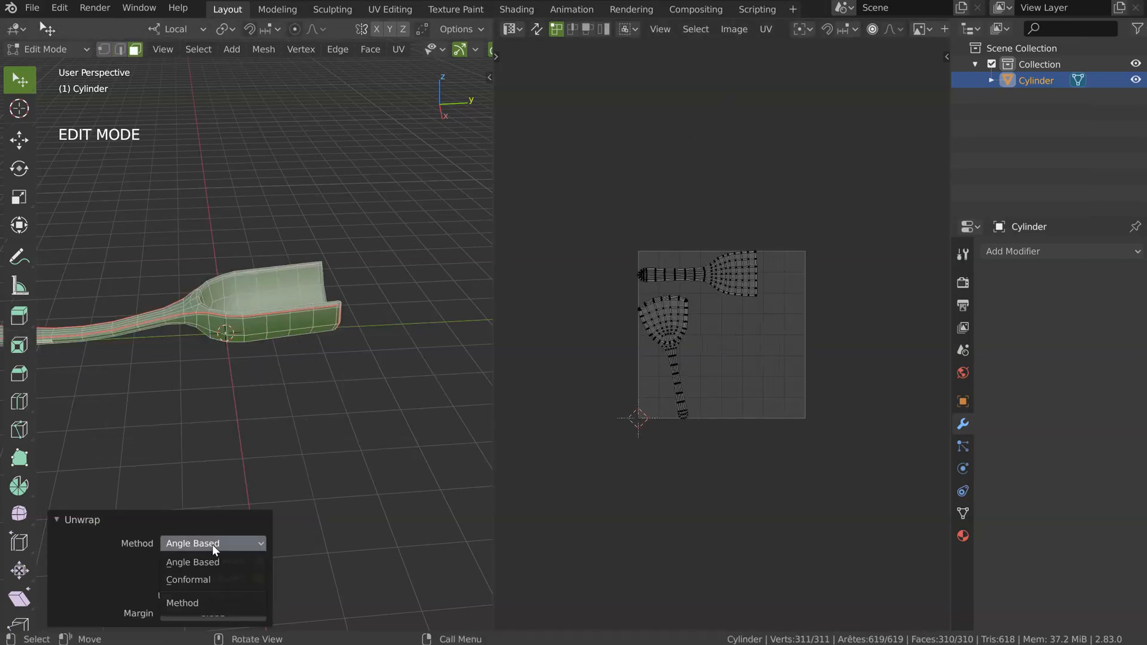
pyautogui.click(199, 578)
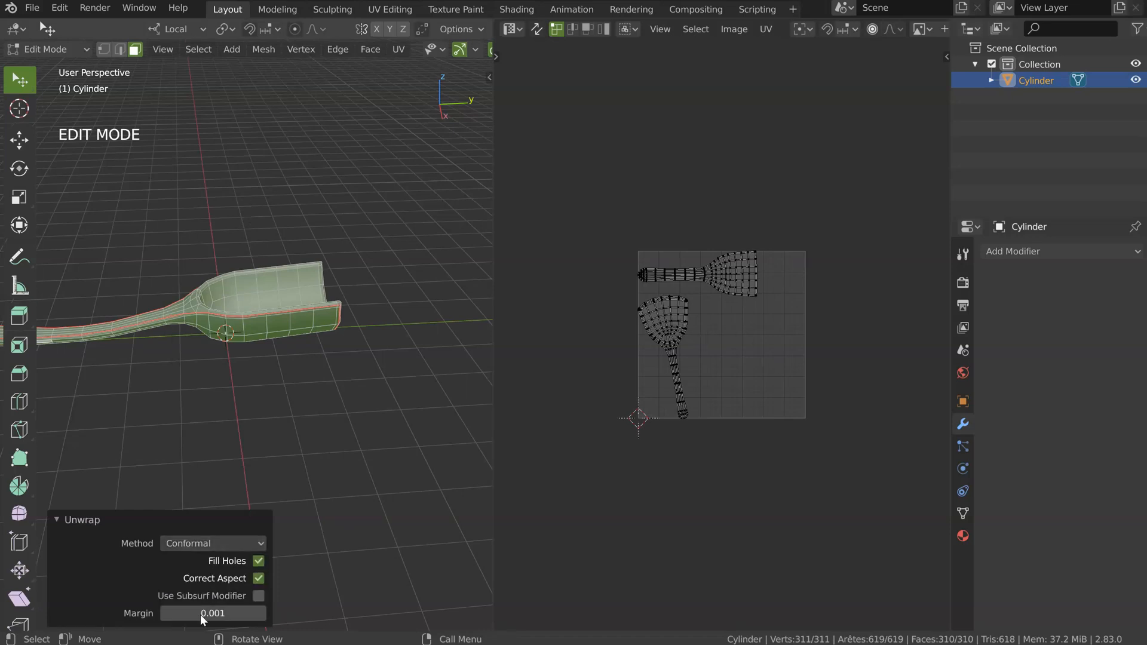
# - Unwrap the whole spoon again with the Angle Based method and a margin of 0.001
pyautogui.moveTo(282, 319); pyautogui.dragTo(294, 318, button='middle')
pyautogui.press('u')
pyautogui.click(275, 318)
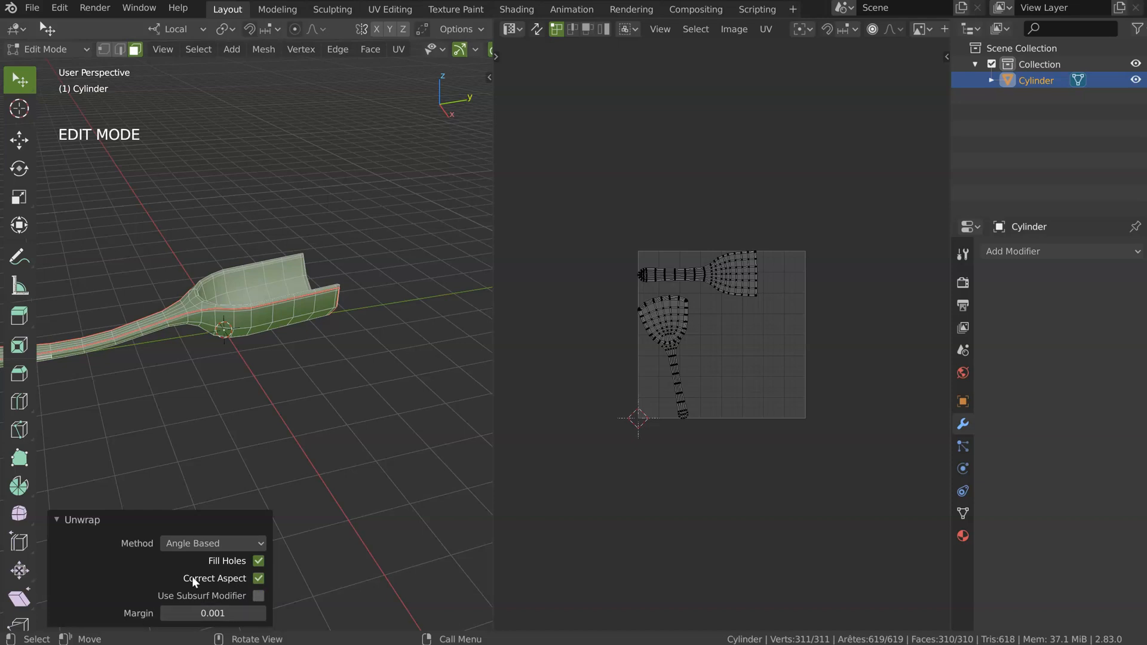
pyautogui.moveTo(263, 301); pyautogui.dragTo(250, 312, button='middle')
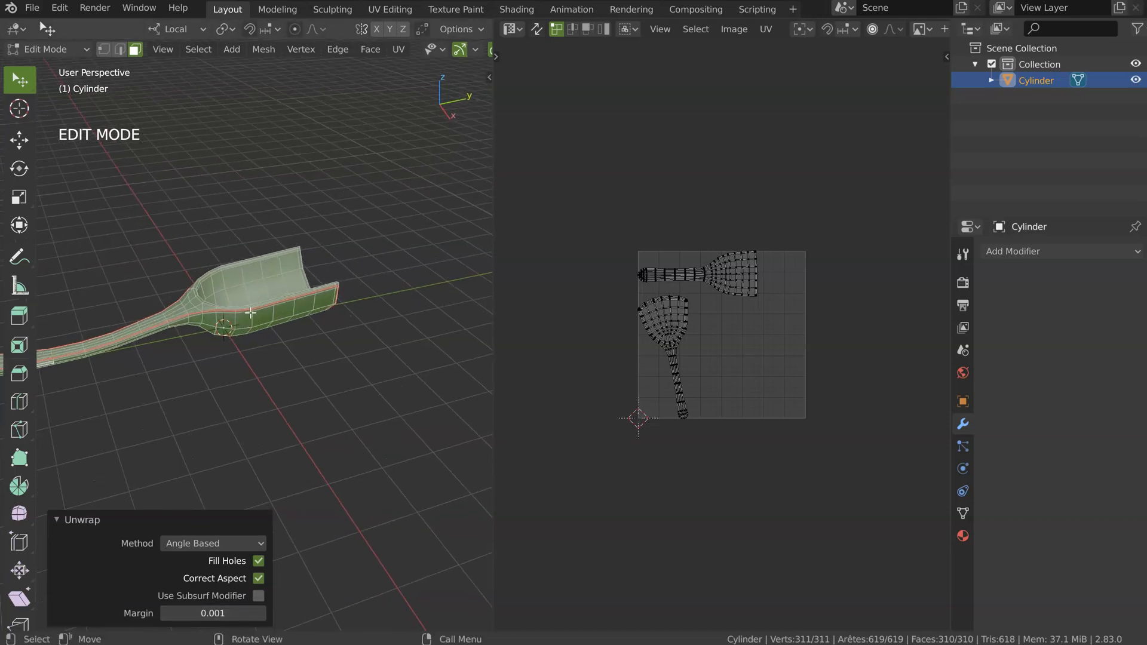
pyautogui.press('u')
pyautogui.click(237, 311)
# - Select the tilted UV island, rotate it until its handle is vertical, and place it against the left edge of the UV square
pyautogui.scroll(4, 740, 274)
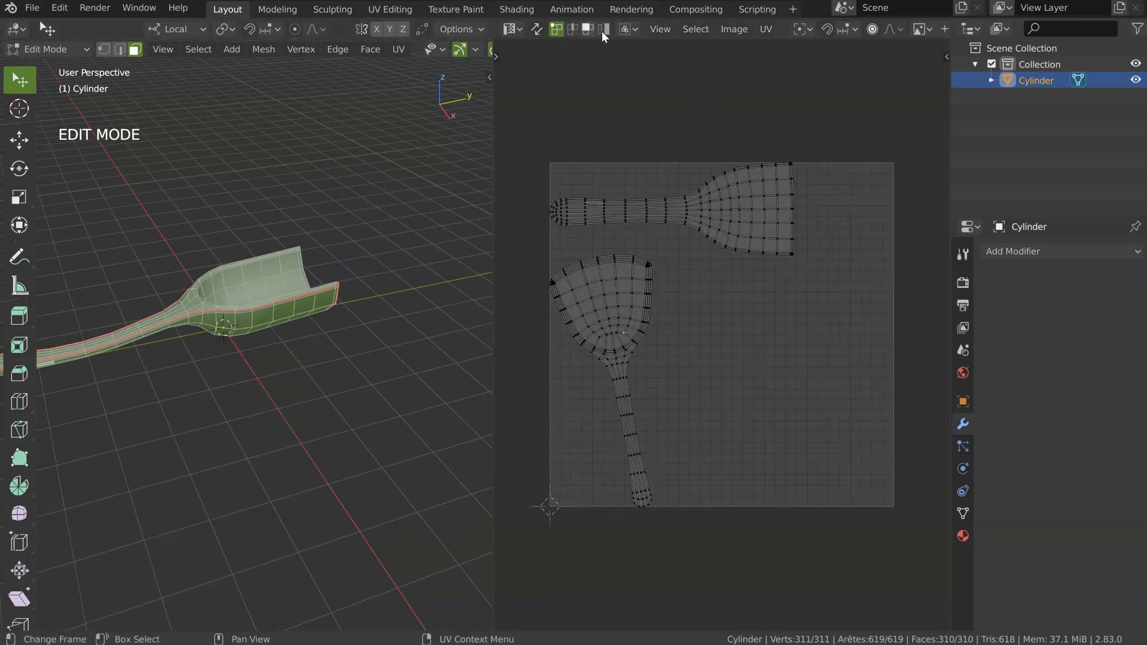
pyautogui.press('l')
pyautogui.press('r')
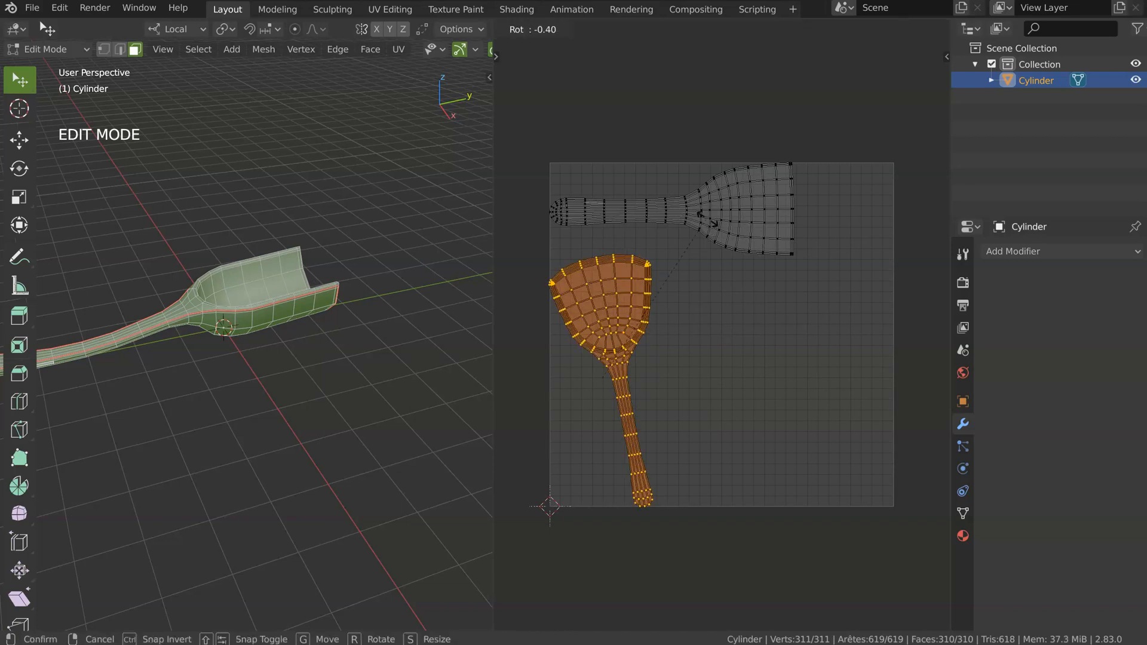
pyautogui.click(743, 237)
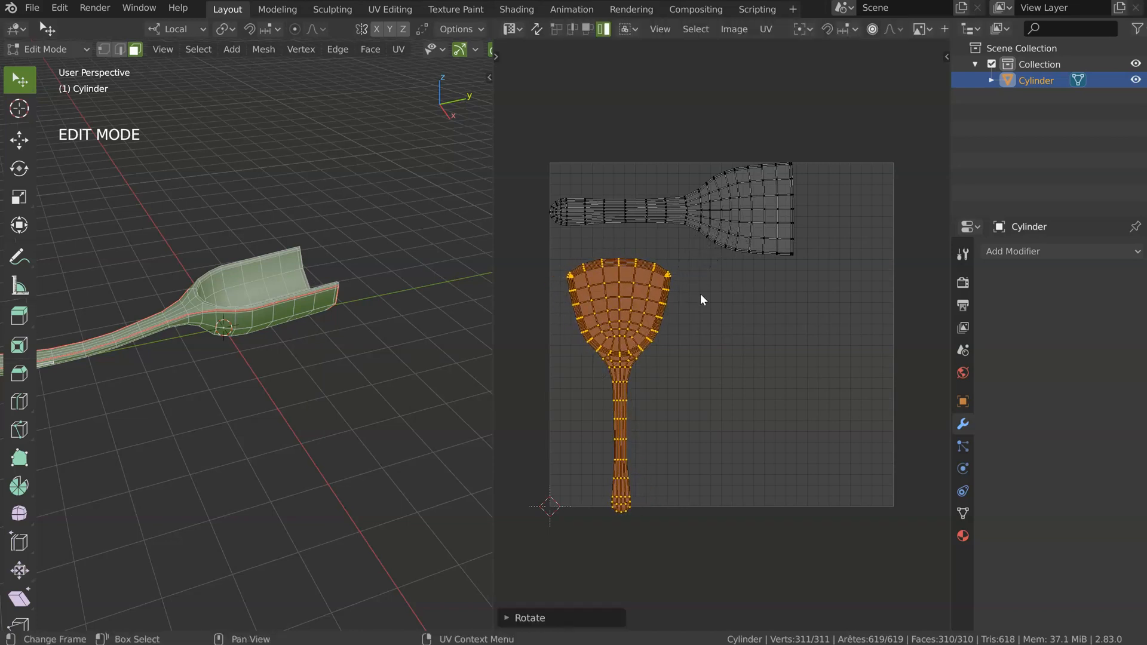
pyautogui.press('g')
pyautogui.click(671, 298)
# - Invert the UV selection, rotate the horizontal island about 90° upright, and place it beside the first island inside the UV square
pyautogui.hotkey('ctrl', 'i')
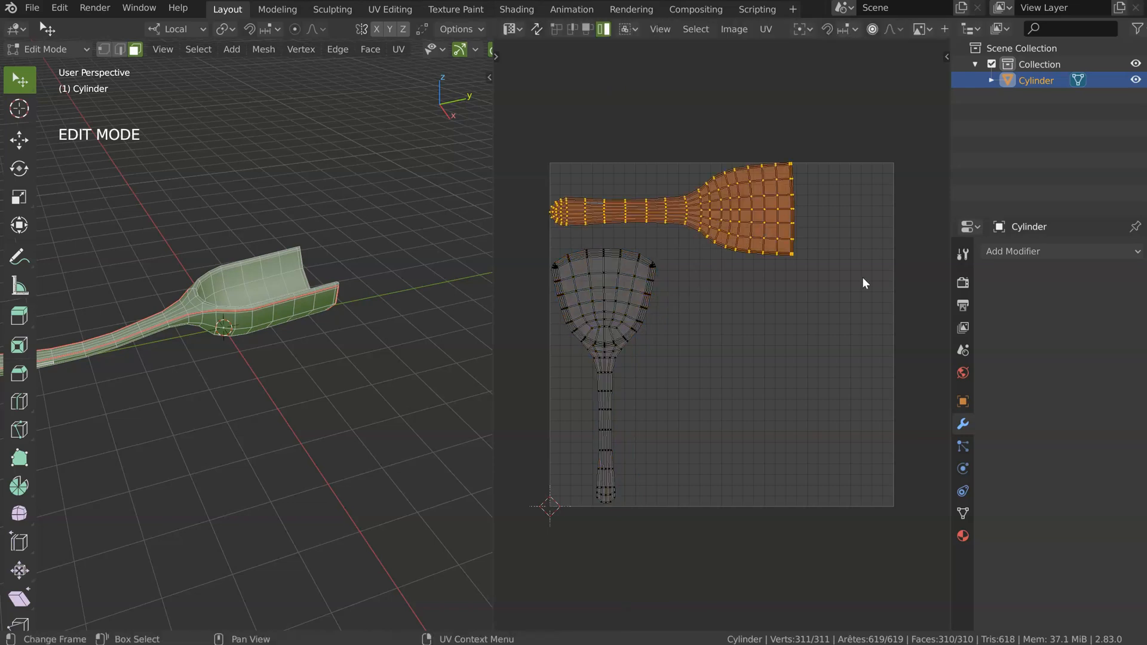
pyautogui.press('r')
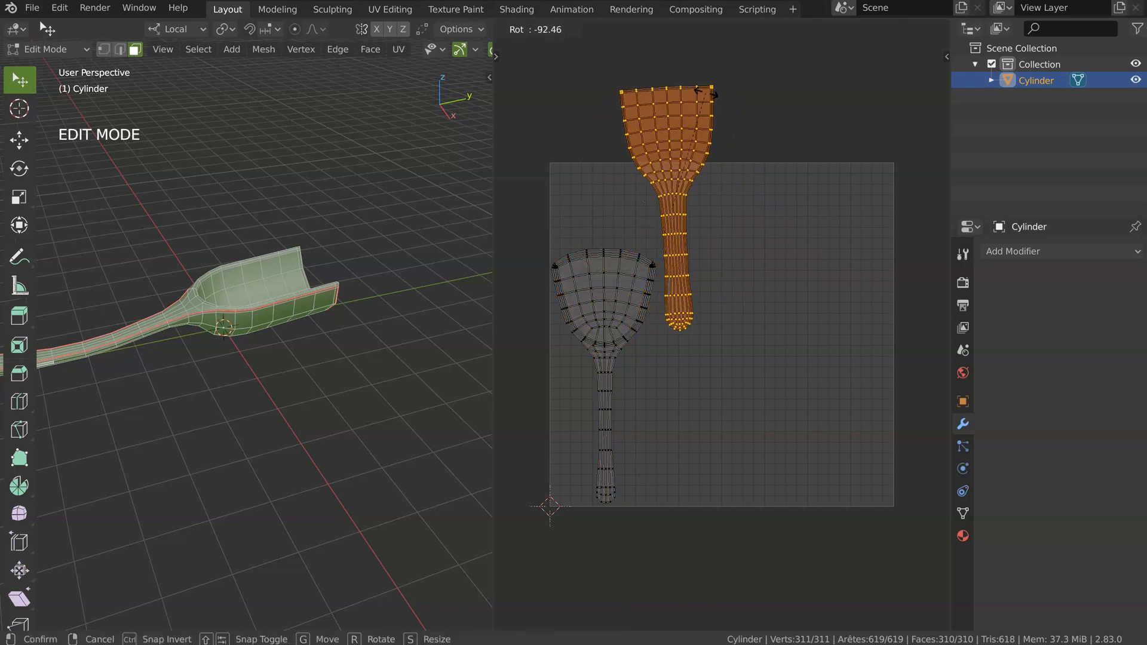
pyautogui.click(716, 97)
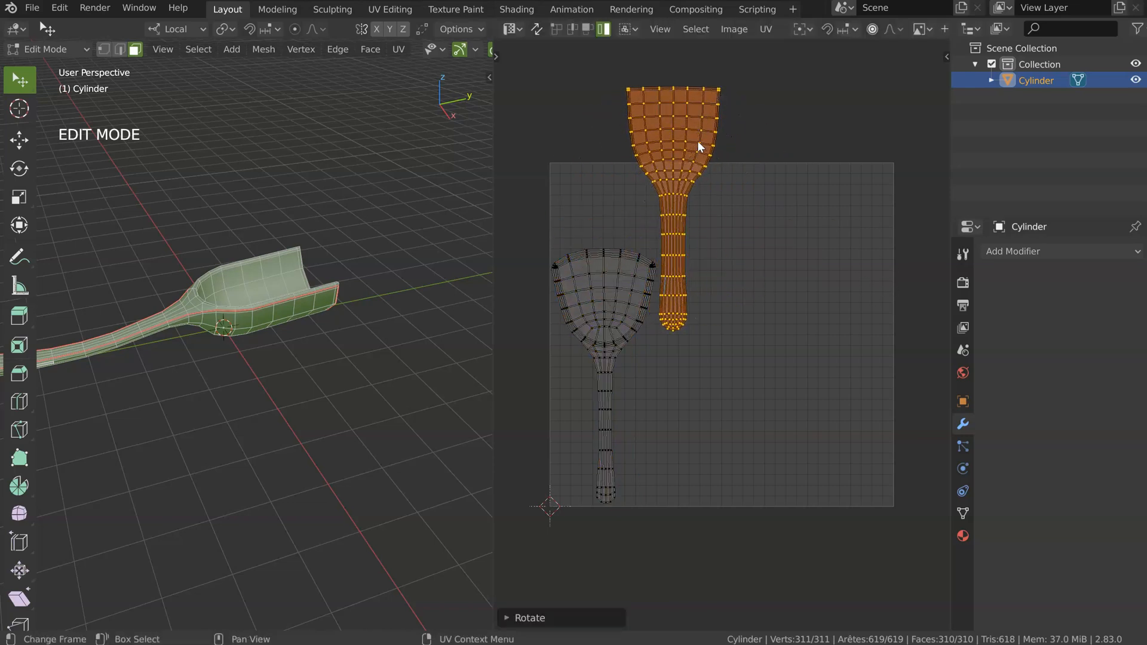
pyautogui.press('g')
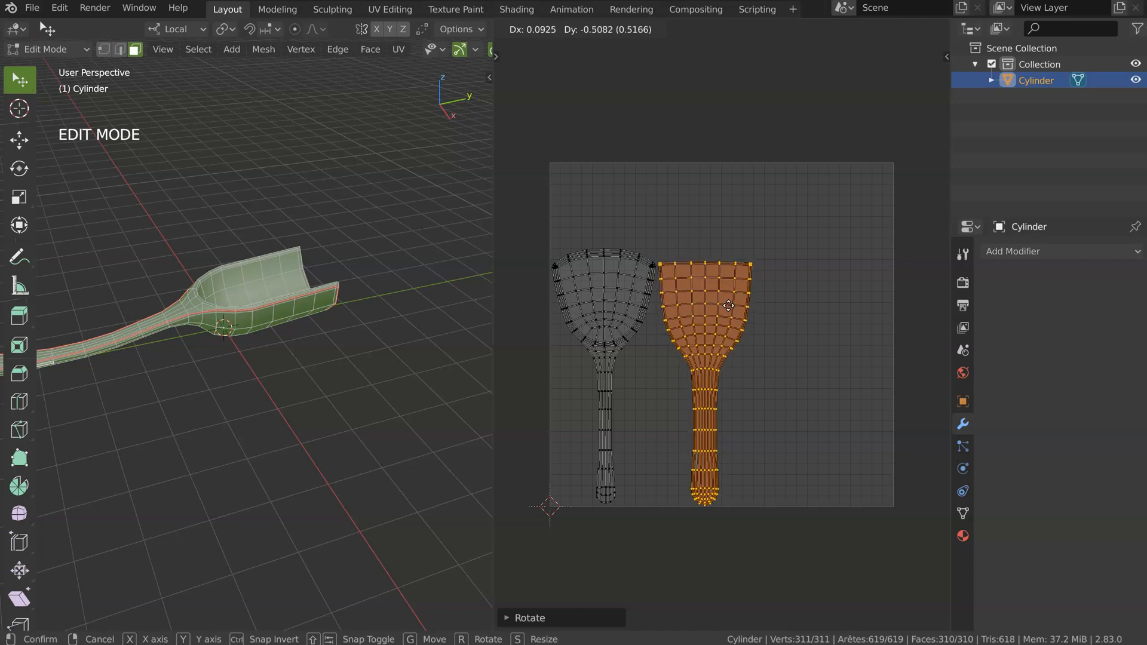
pyautogui.click(728, 303)
# - Select both UV islands and scale them up about 1.32 times around the 2D cursor to fill the UV square's height
pyautogui.press('l')
pyautogui.moveTo(607, 315); pyautogui.dragTo(628, 287, button='middle')
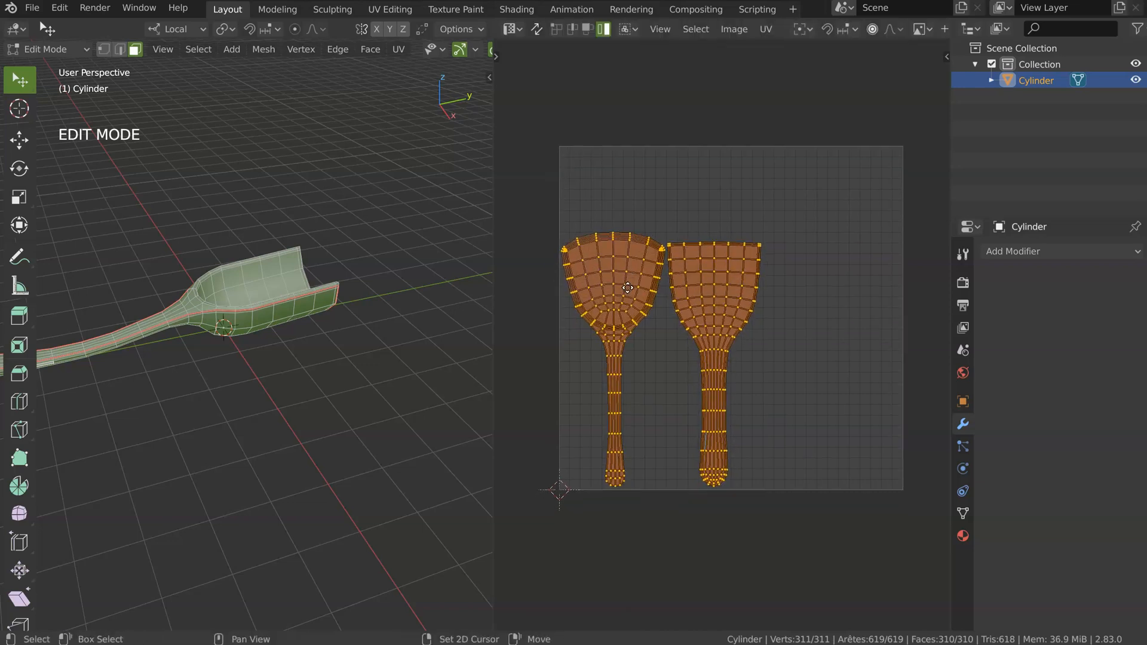
pyautogui.click(802, 29)
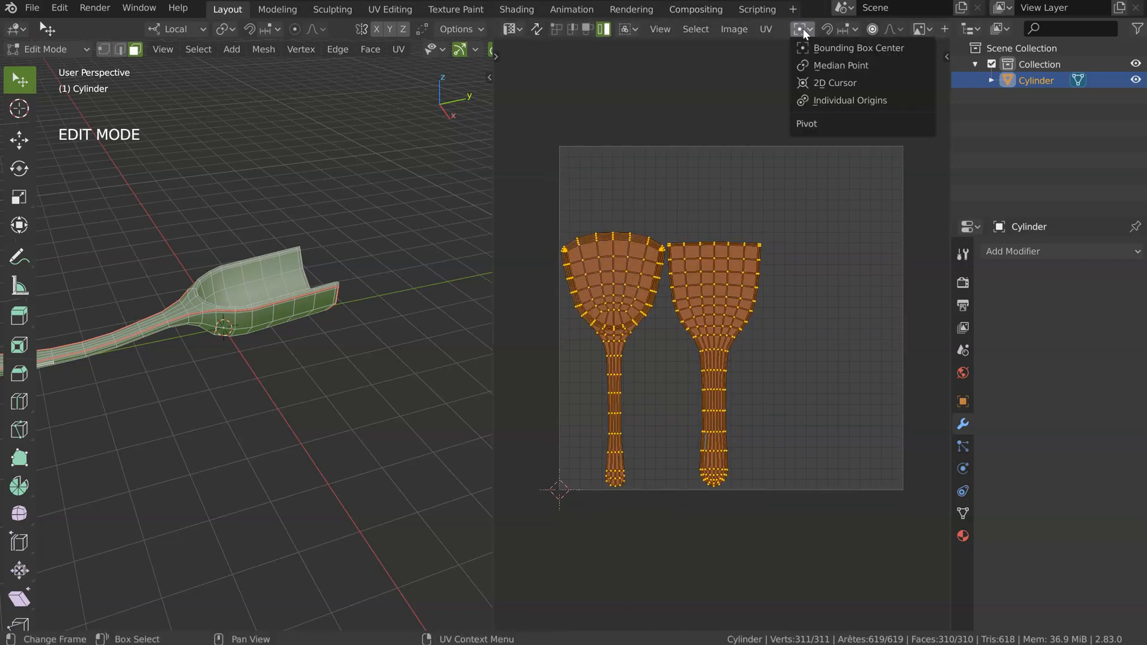
pyautogui.click(833, 83)
pyautogui.press('s')
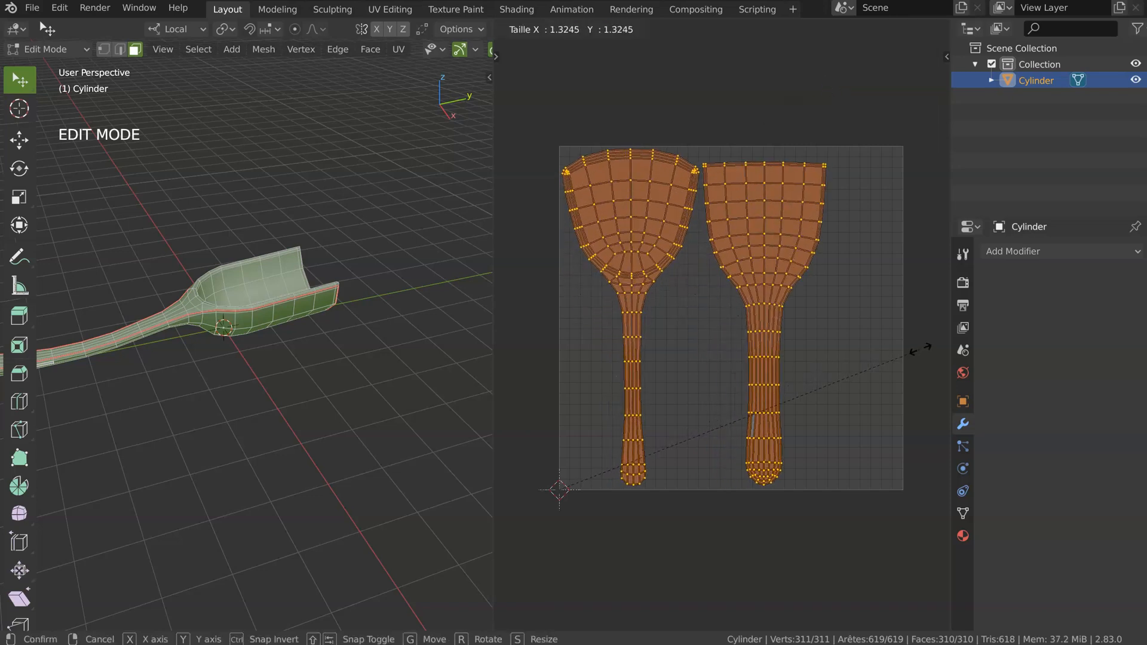
pyautogui.click(925, 350)
# - Move the flat-topped UV island right along X and slightly up, leaving margins inside the UV square
pyautogui.keyDown('shift'); pyautogui.moveTo(758, 313); pyautogui.dragTo(718, 323, button='middle'); pyautogui.keyUp('shift')
pyautogui.click(726, 245)
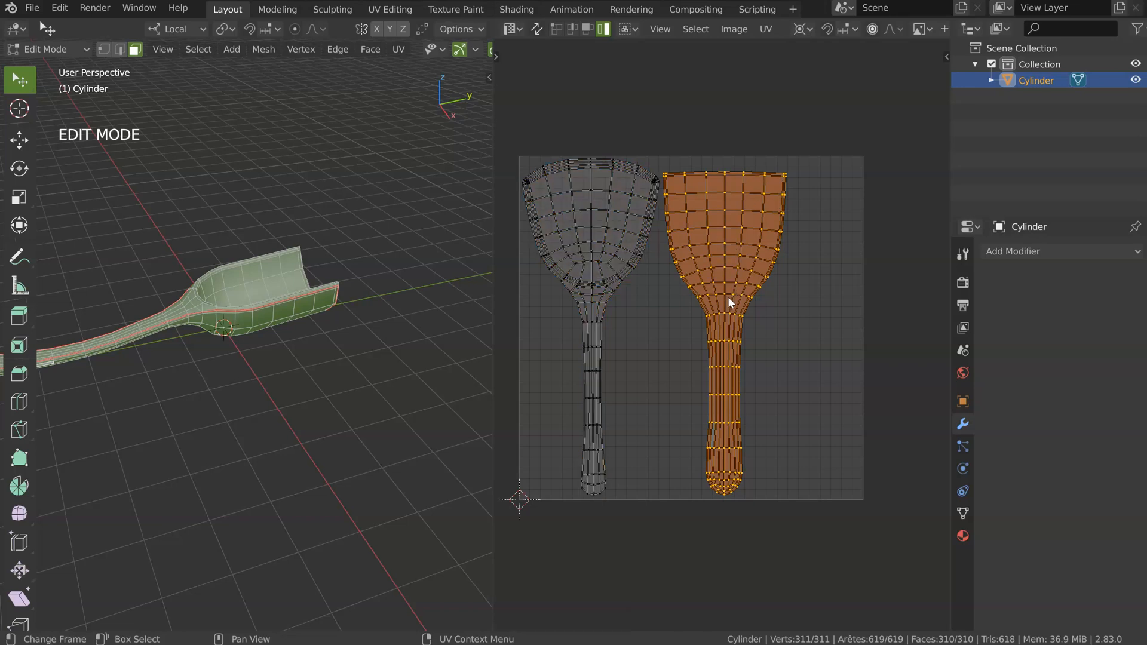
pyautogui.press('g')
pyautogui.press('x')
pyautogui.click(774, 303)
pyautogui.press('g')
pyautogui.click(781, 297)
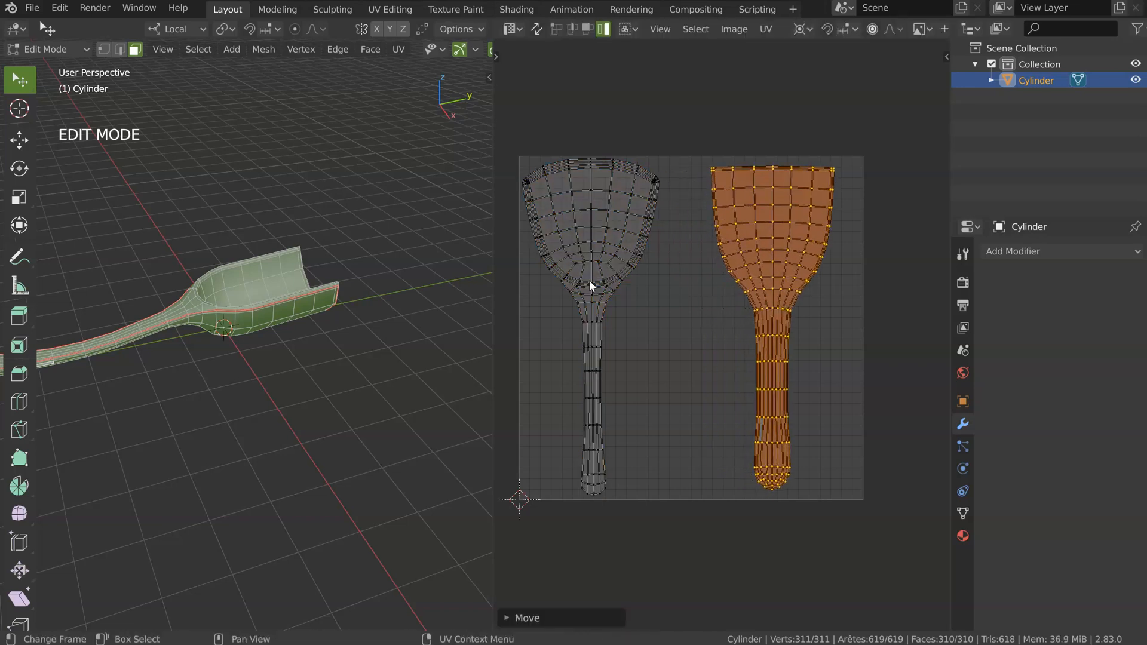
# - Shift the round-topped UV island slightly right along X to even out its margins in the UV square
pyautogui.click(589, 286)
pyautogui.press('g')
pyautogui.press('x')
pyautogui.click(622, 303)
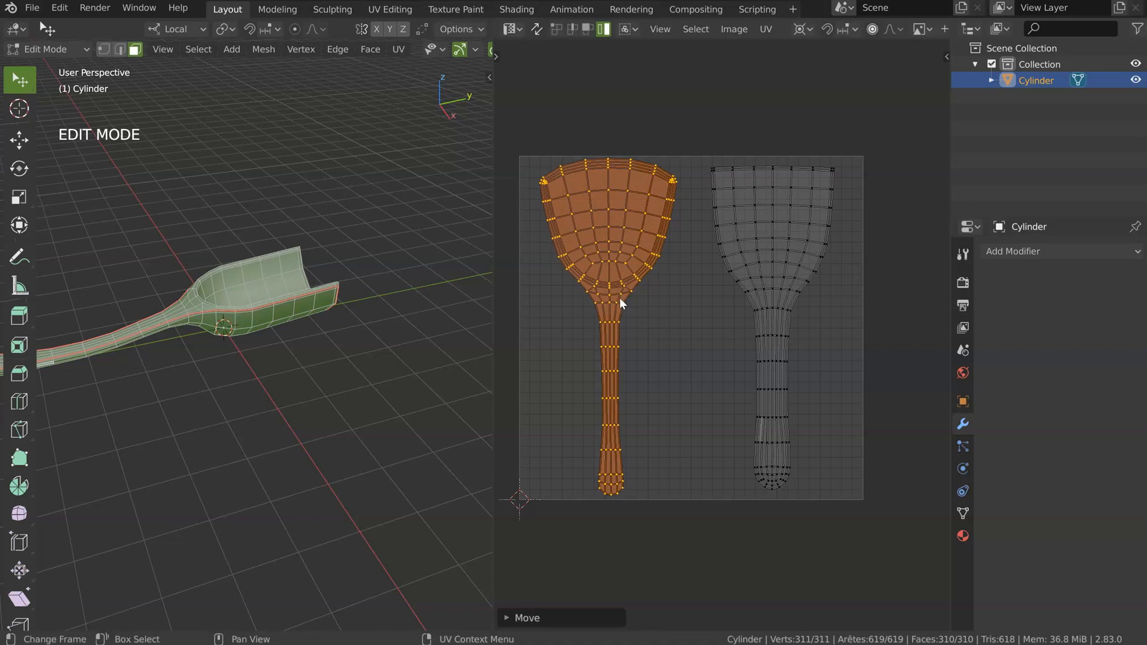
pyautogui.click(771, 300)
# - Return the spoon to object mode and close the UV Editor area so the 3D viewport fills the space
pyautogui.press('Tab')
pyautogui.click(278, 325)
pyautogui.moveTo(276, 317); pyautogui.dragTo(365, 249, button='middle')
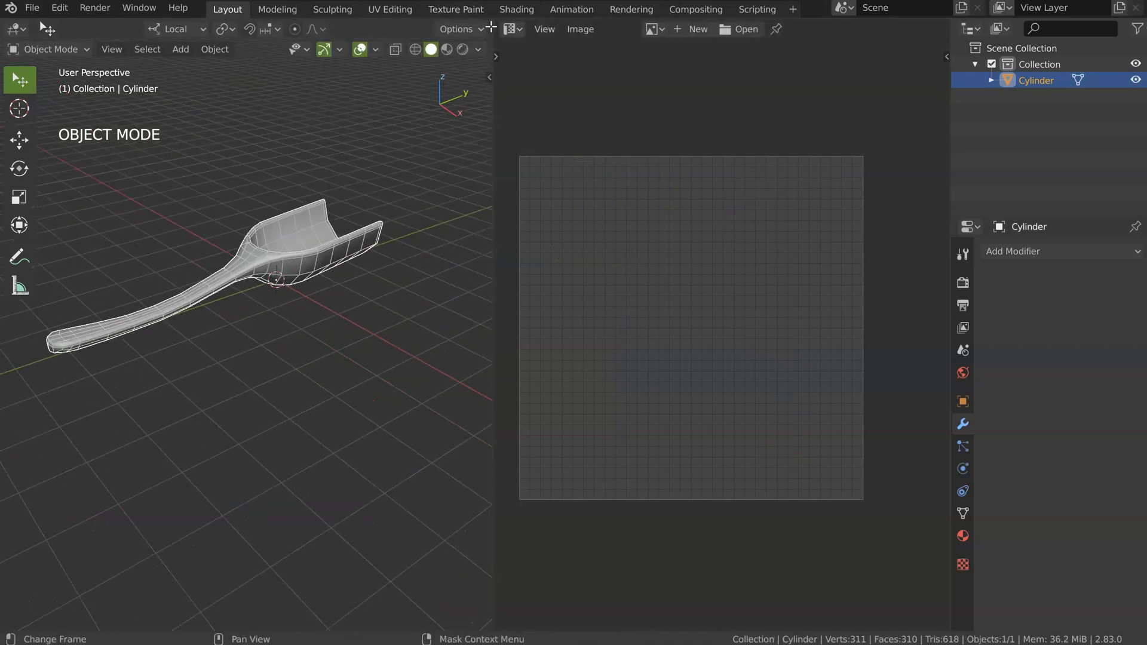
pyautogui.moveTo(492, 22); pyautogui.dragTo(590, 55)
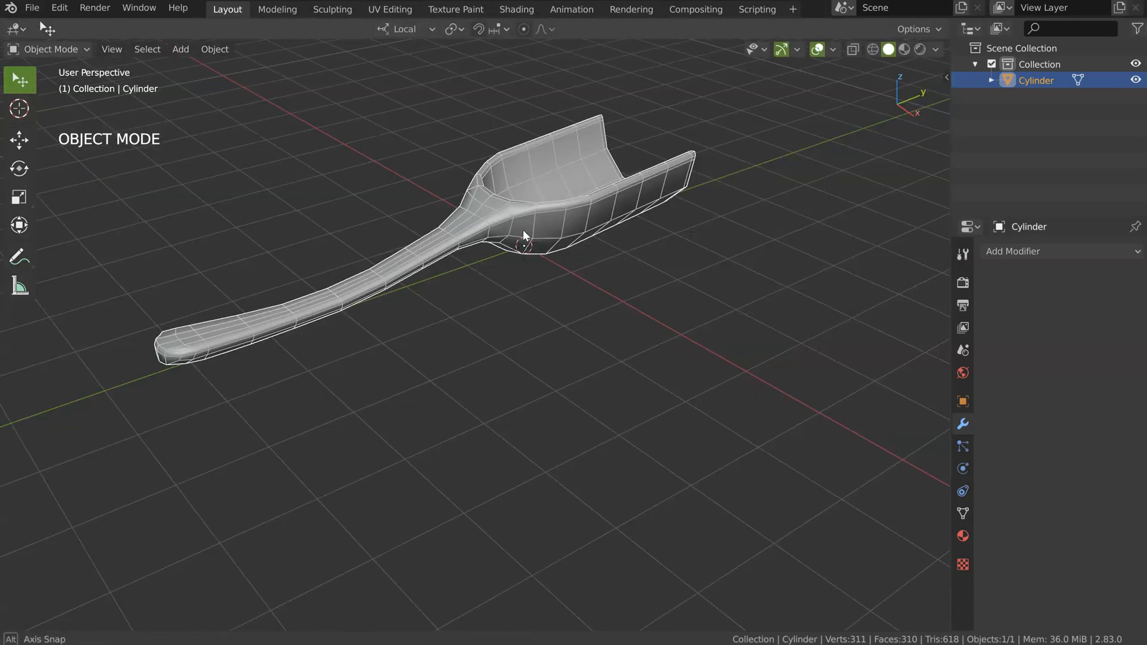
# - Add a Catmull-Clark Subdivision Surface modifier with 2 render and viewport levels to the spoon, and hide the overlay wireframe
pyautogui.keyDown('shift'); pyautogui.moveTo(522, 229); pyautogui.dragTo(513, 234, button='middle'); pyautogui.keyUp('shift')
pyautogui.rightClick(491, 236)
pyautogui.click(618, 238)
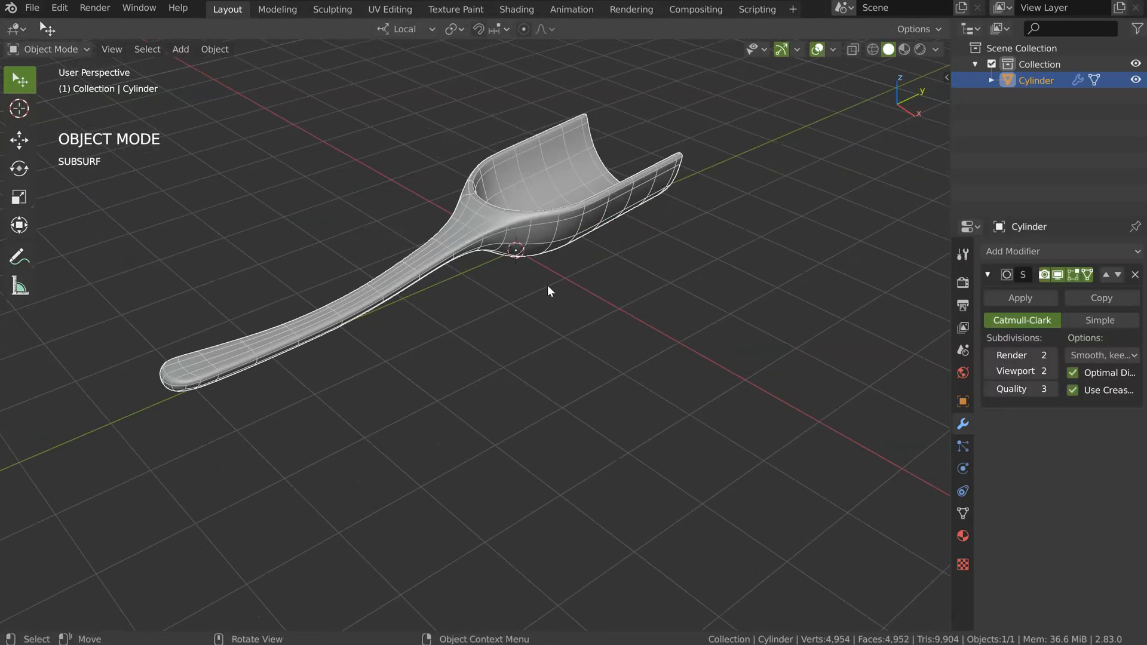
pyautogui.hotkey('shift', 'space')
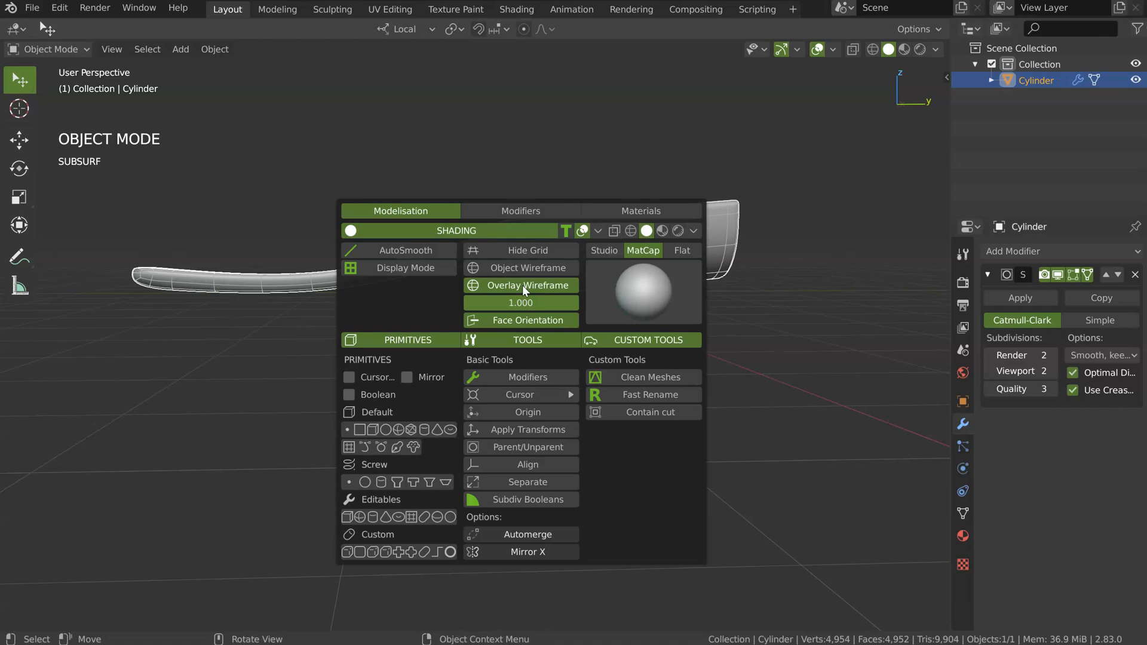
pyautogui.click(522, 285)
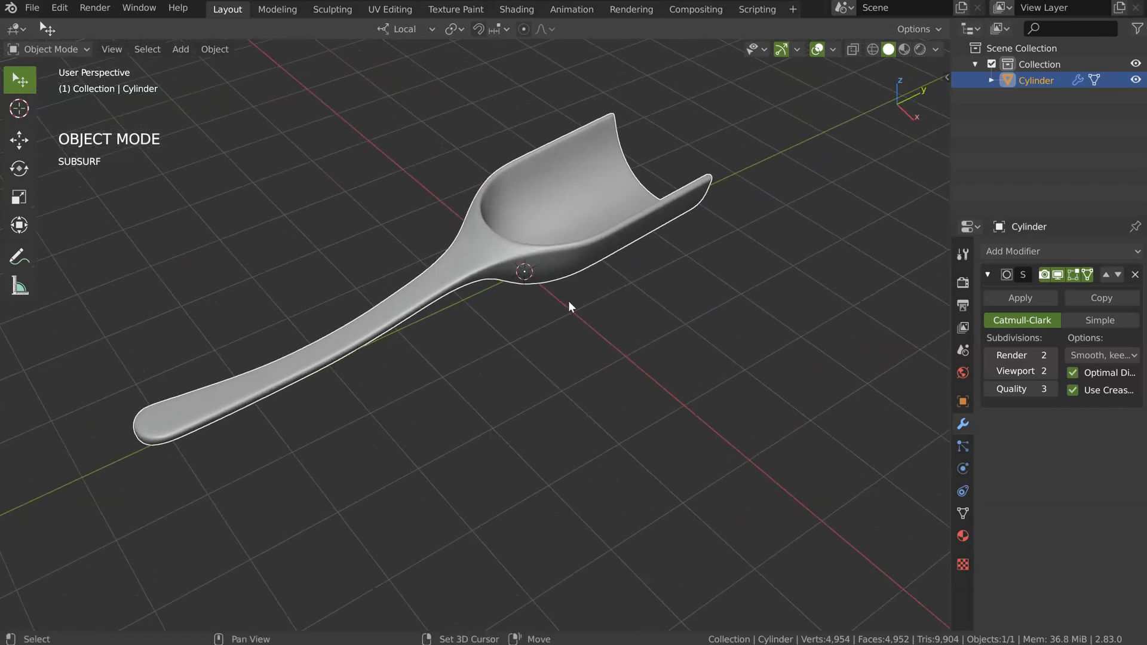